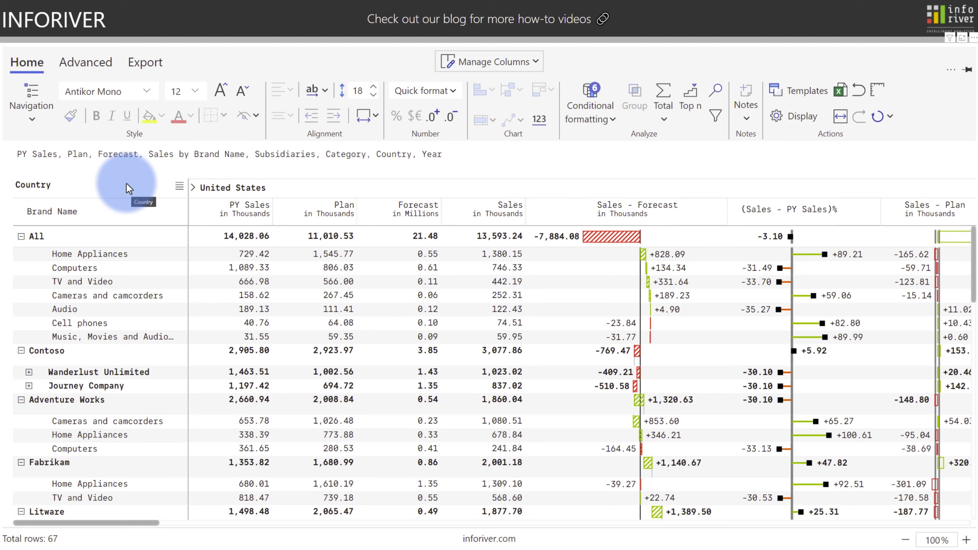
Switch the report's row layout to Table and next to Stepped
left_click(31, 106)
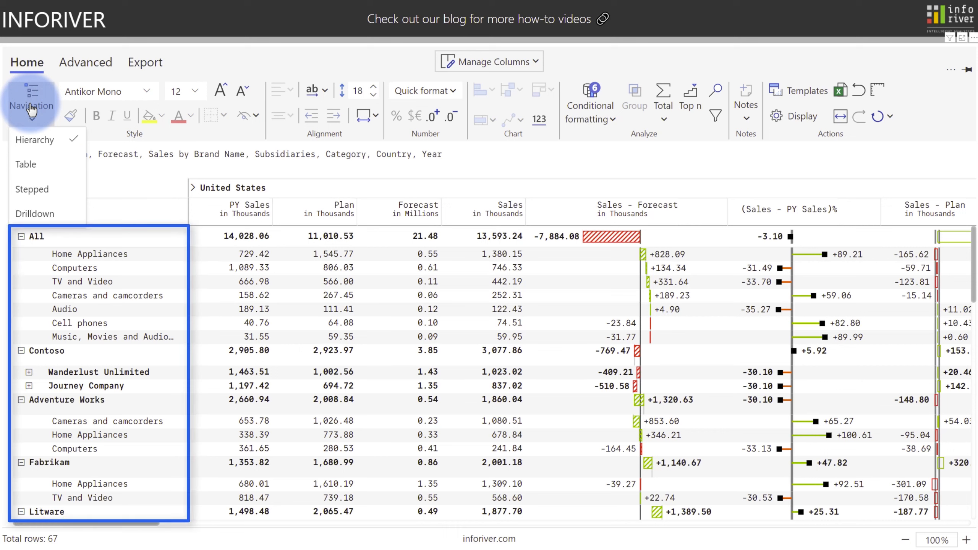
left_click(34, 164)
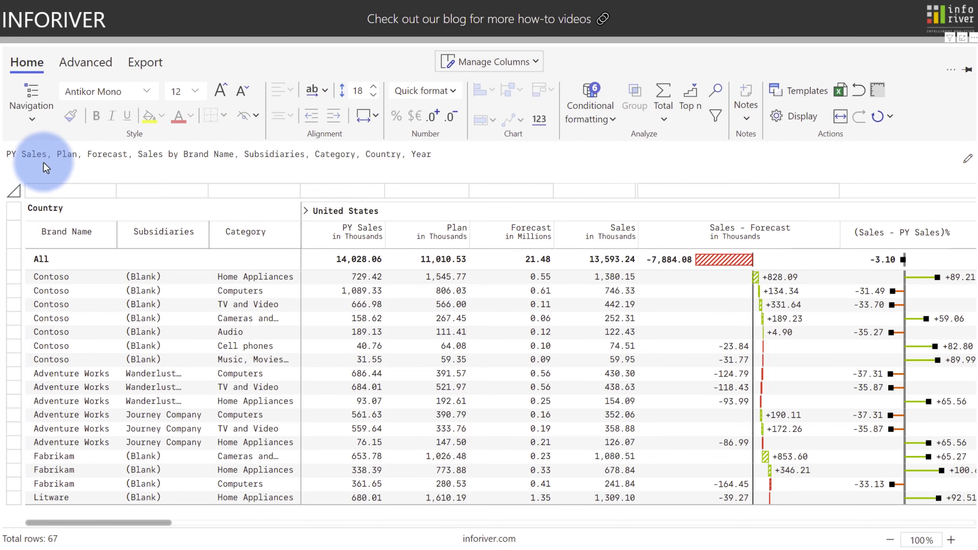
left_click(32, 100)
left_click(43, 185)
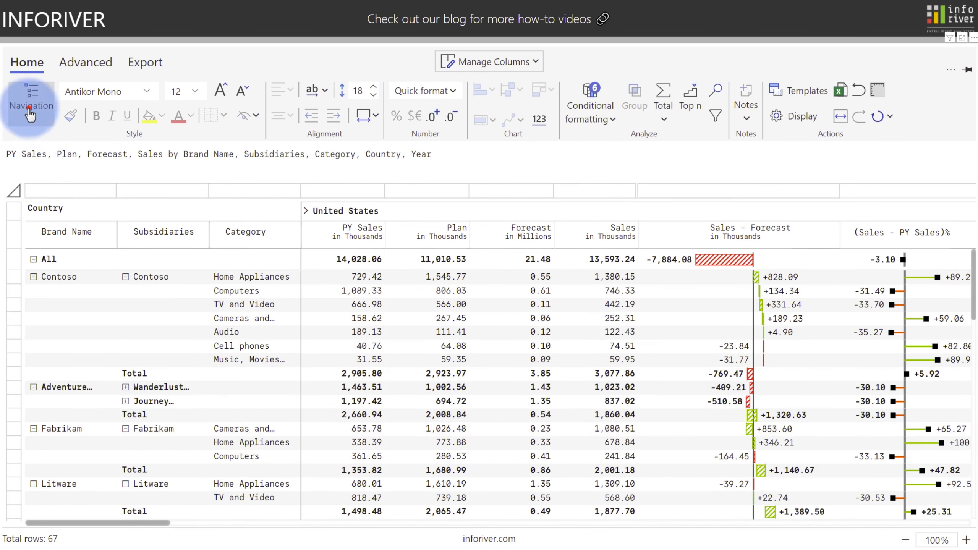
Set the row layout to Drilldown and drill into Adventure Works, continuing down to its Wanderlust Unlimited subsidiary
left_click(29, 110)
left_click(34, 213)
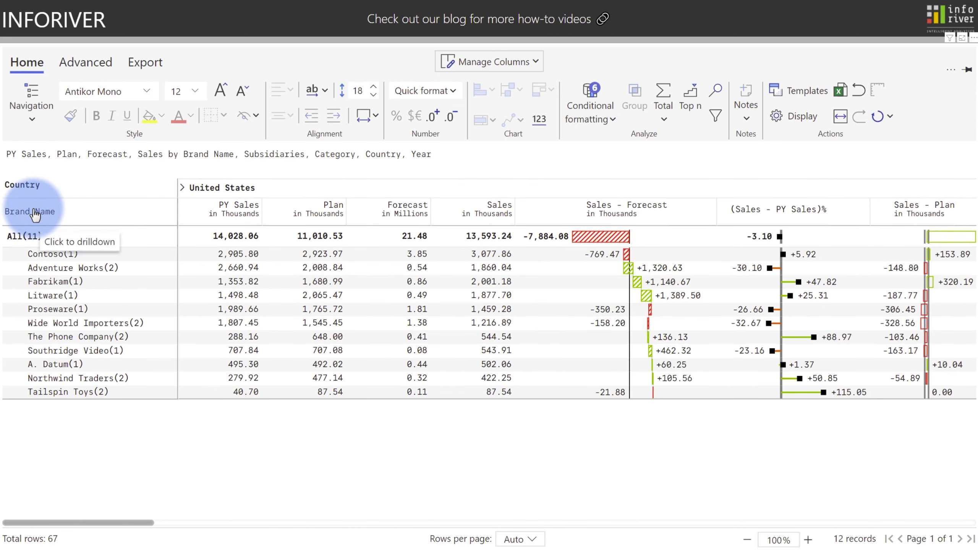
left_click(51, 269)
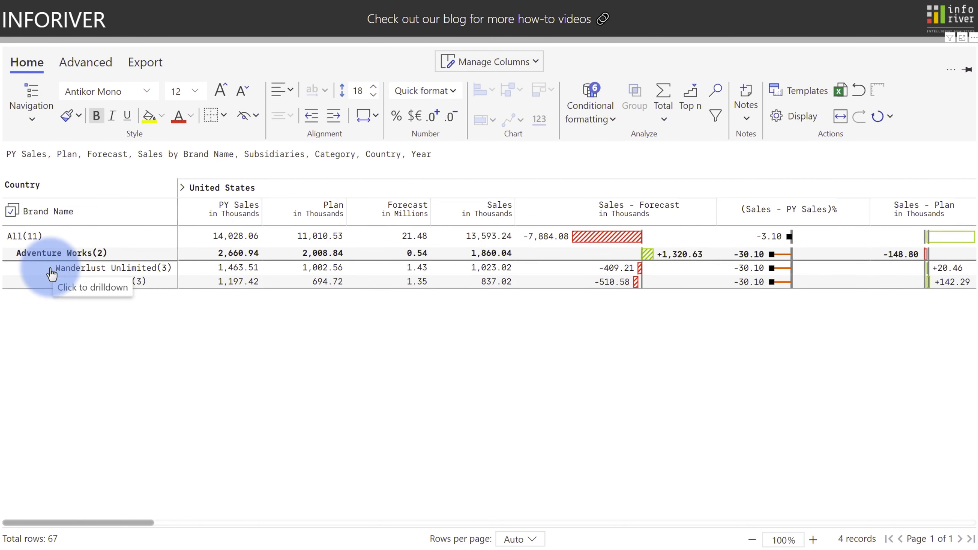
left_click(62, 269)
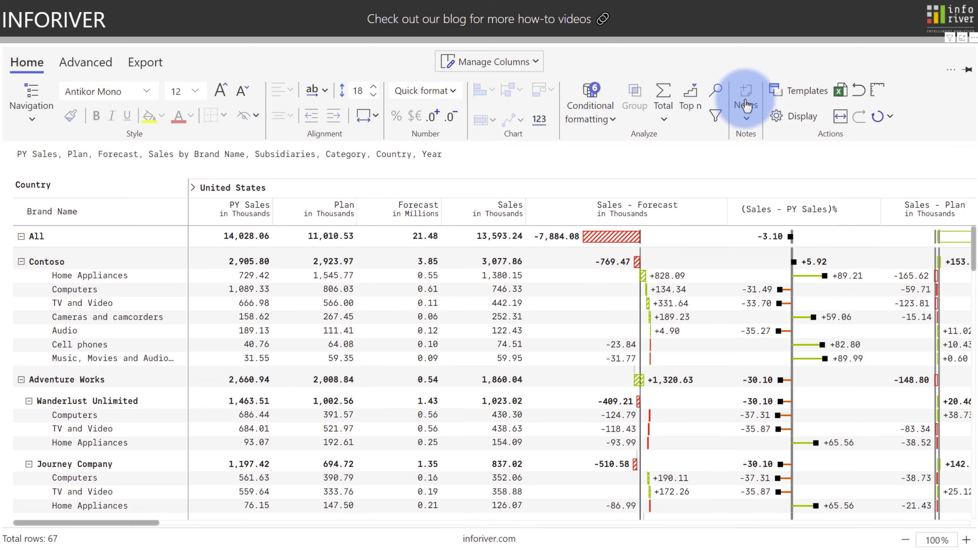
Preview the Grid Spreadsheet template, followed by the Financial Simple and Standard templates
left_click(792, 95)
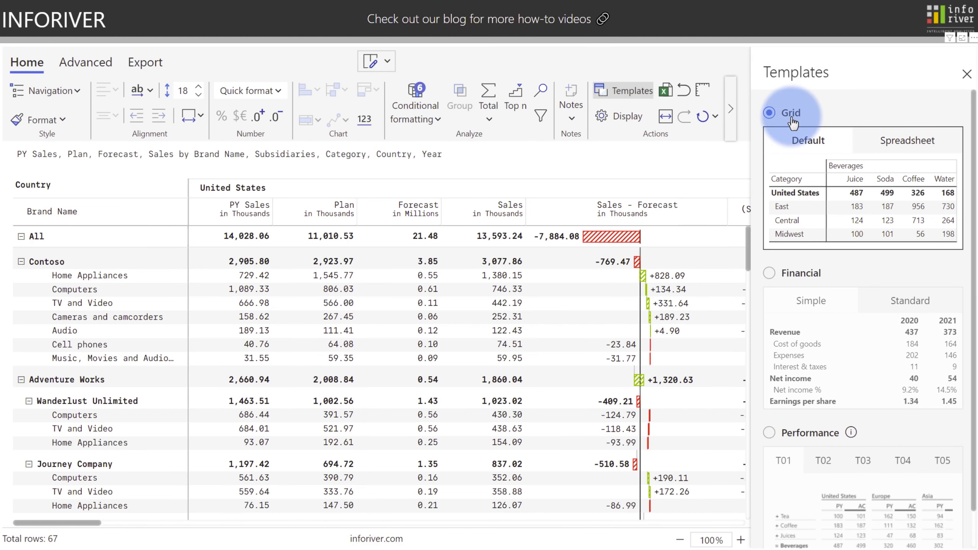
left_click(893, 141)
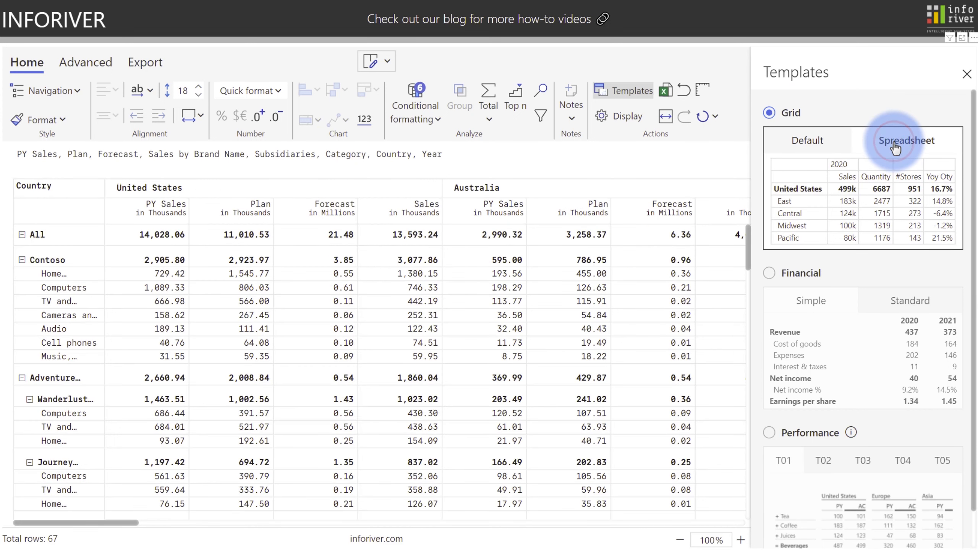
left_click(794, 273)
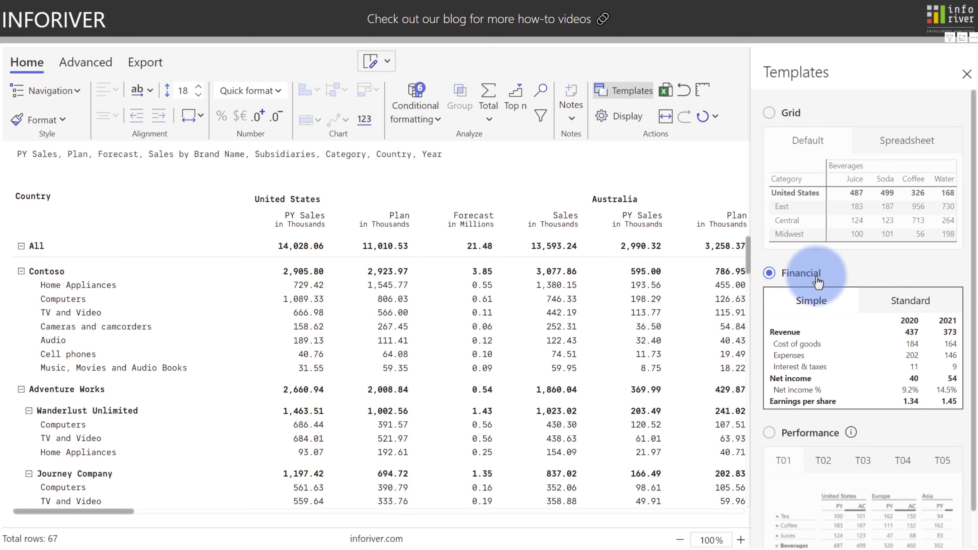
left_click(916, 304)
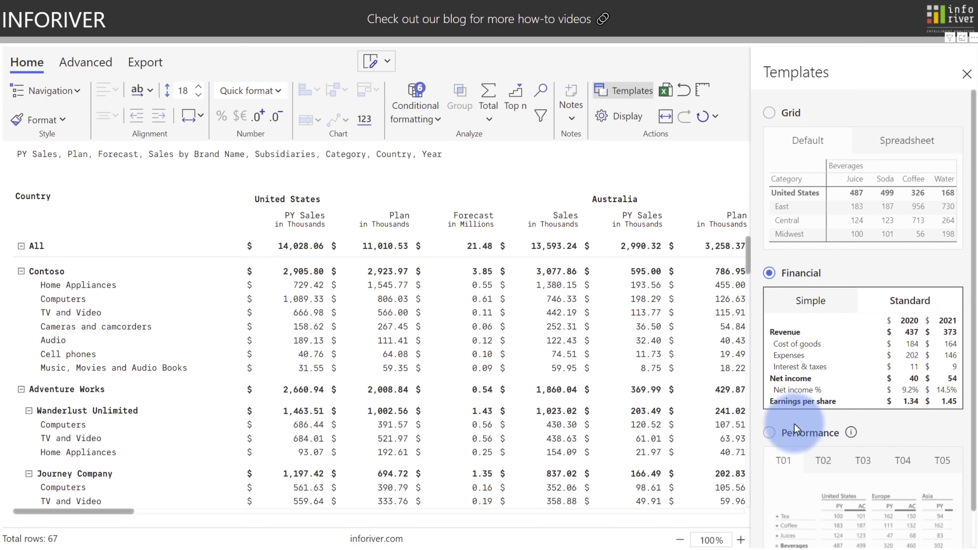
Apply the Performance template and step through its variants T01 to T04, ending on T05
left_click(787, 433)
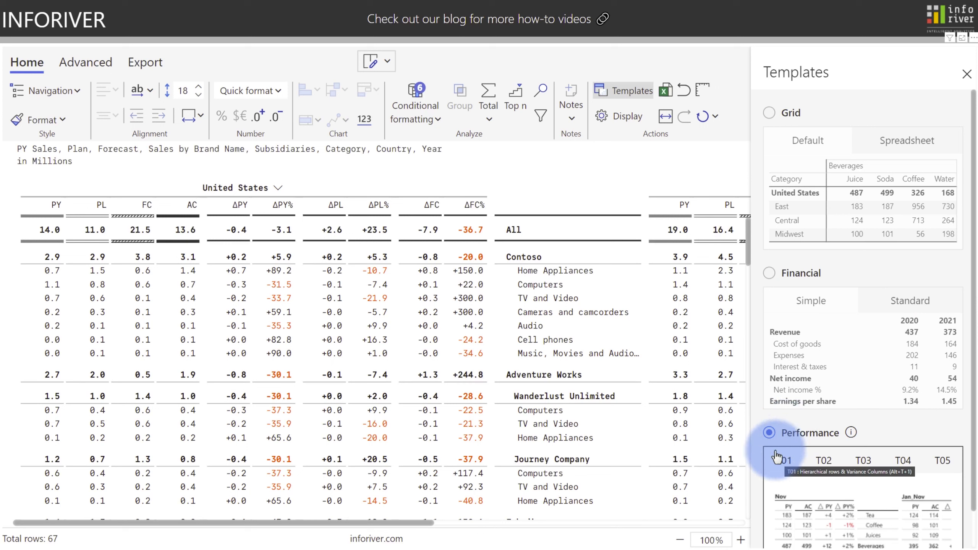
left_click(822, 463)
left_click(859, 462)
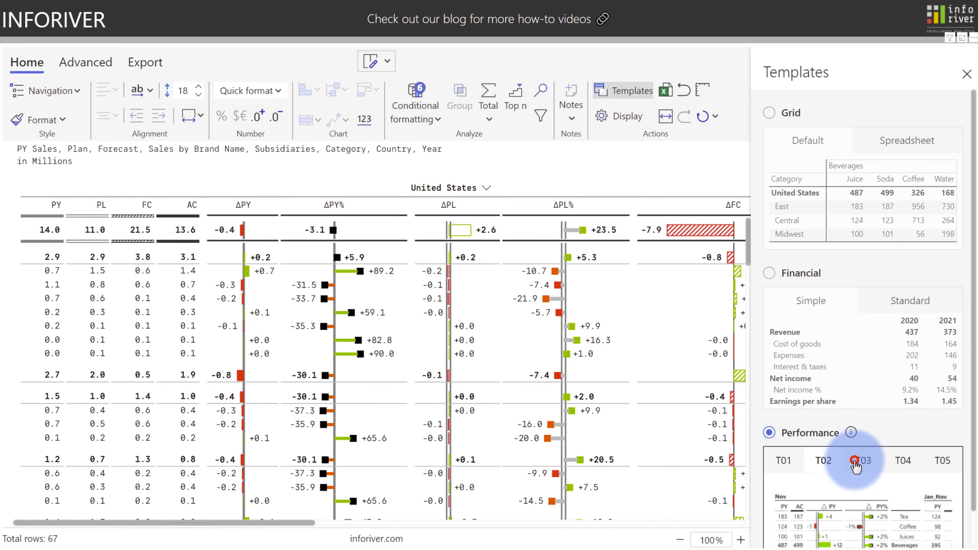
left_click(896, 464)
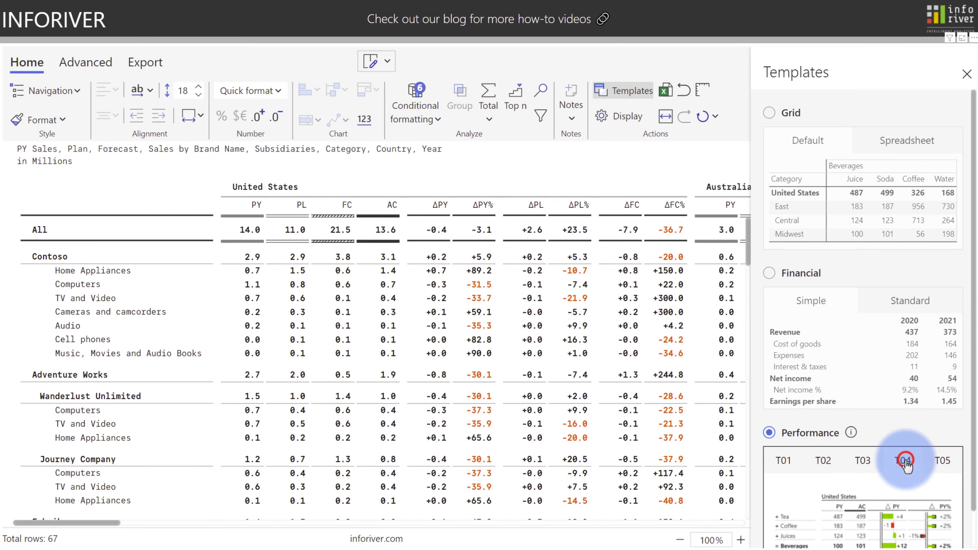
left_click(939, 462)
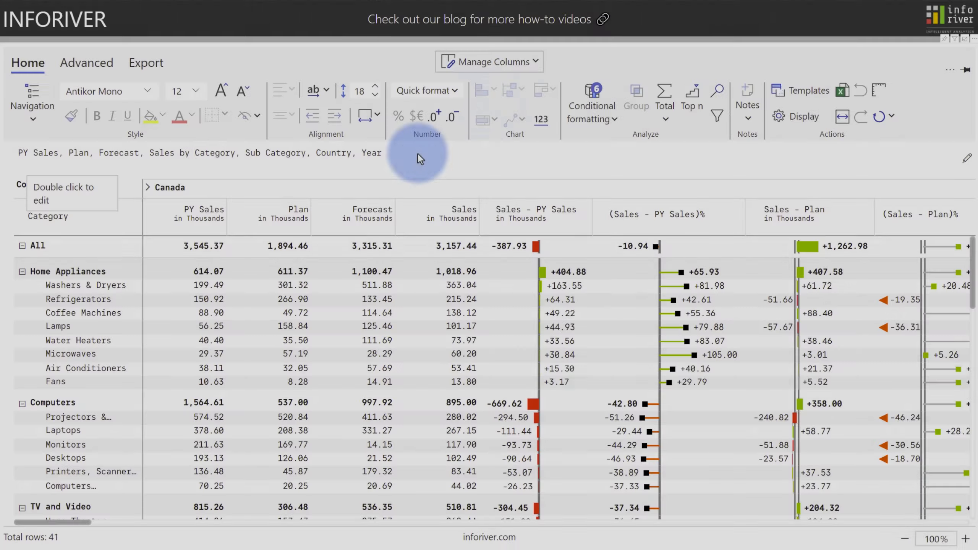
Collapse the Home Appliances category and expand it again
left_click(420, 157)
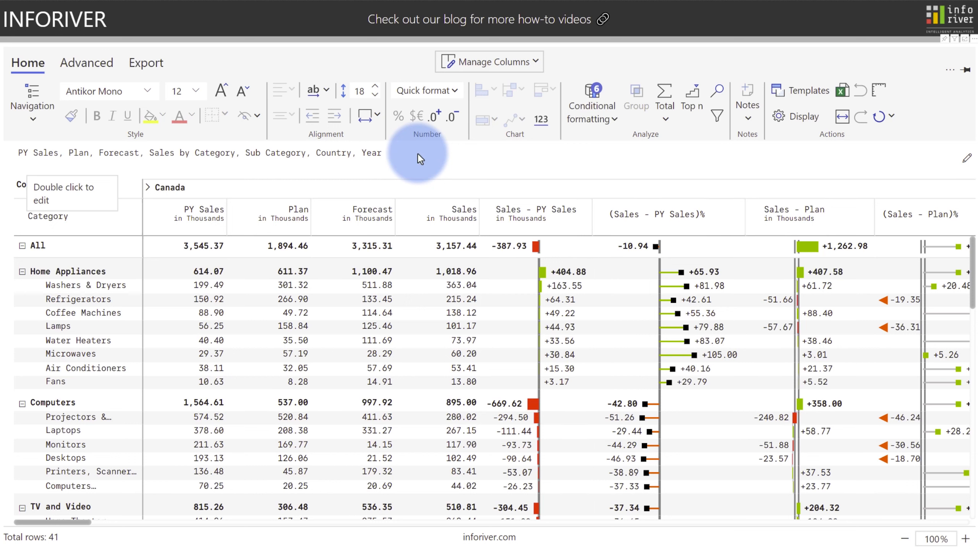
left_click(22, 272)
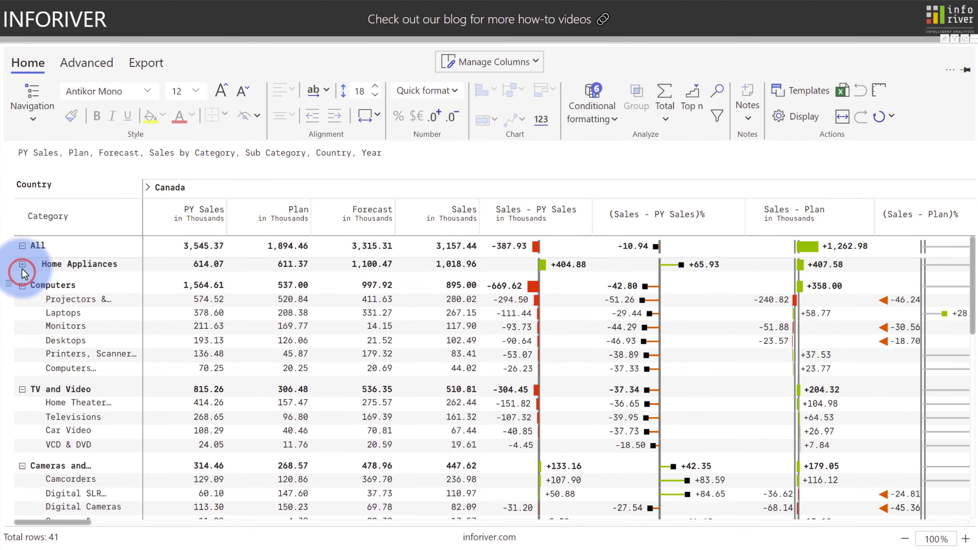
left_click(22, 265)
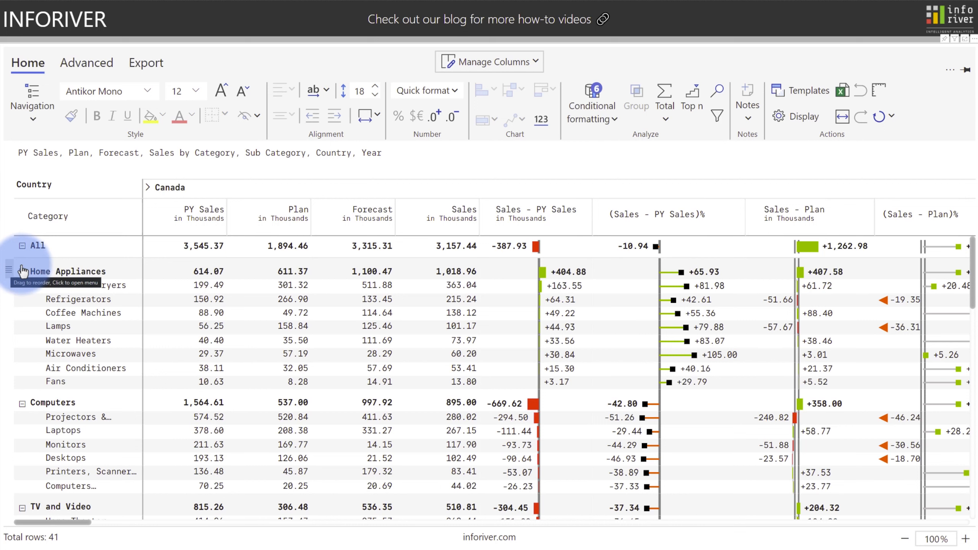
Collapse all categories at the Home Appliances level and expand the Canada column group into its years
left_click(7, 276)
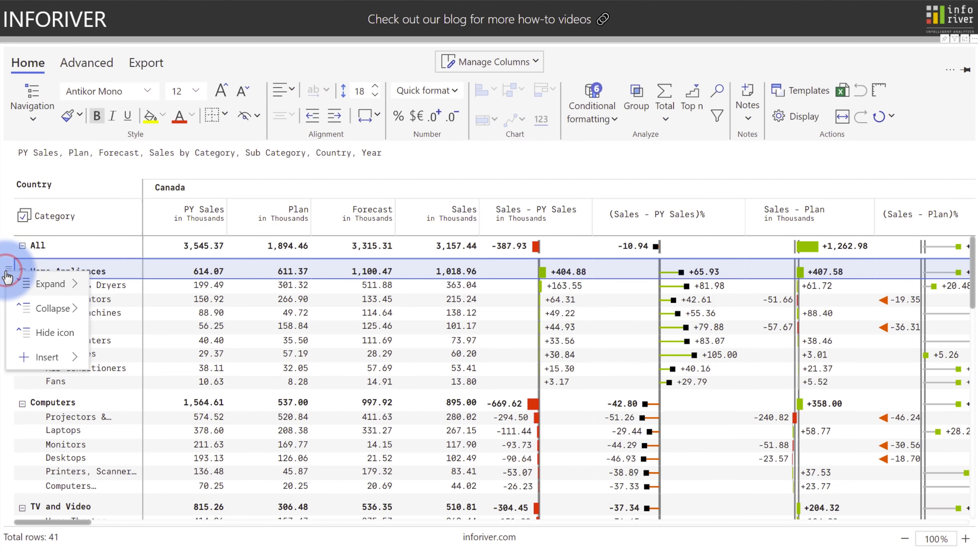
mouse_move(24, 284)
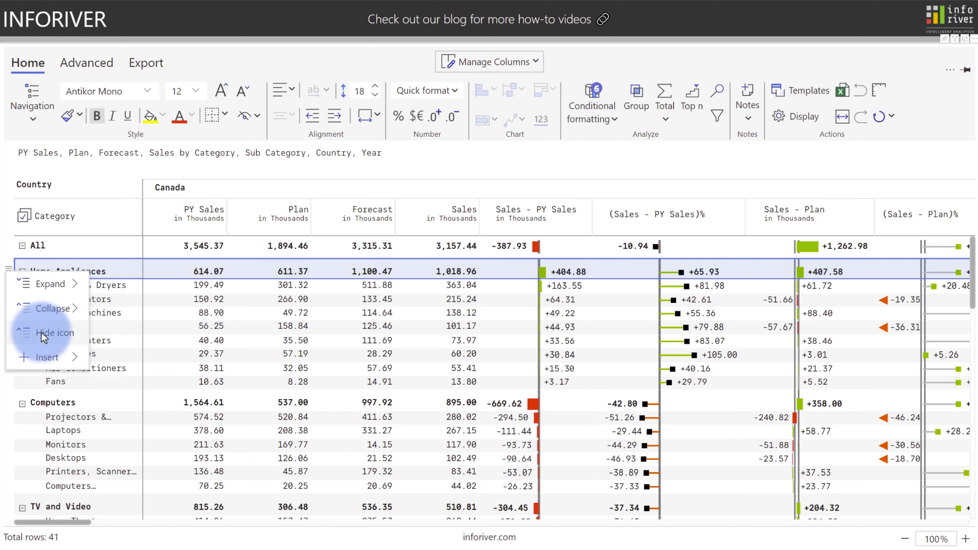
mouse_move(54, 308)
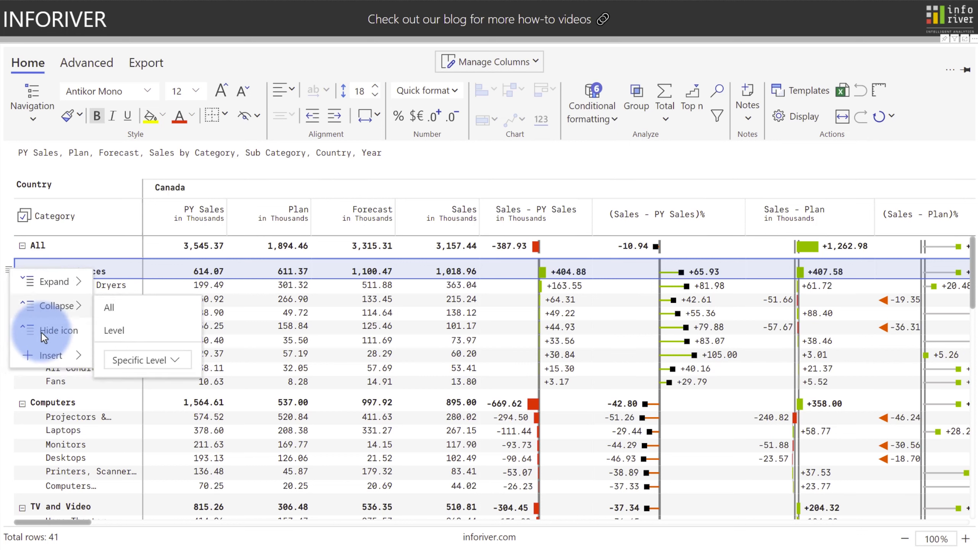
left_click(111, 329)
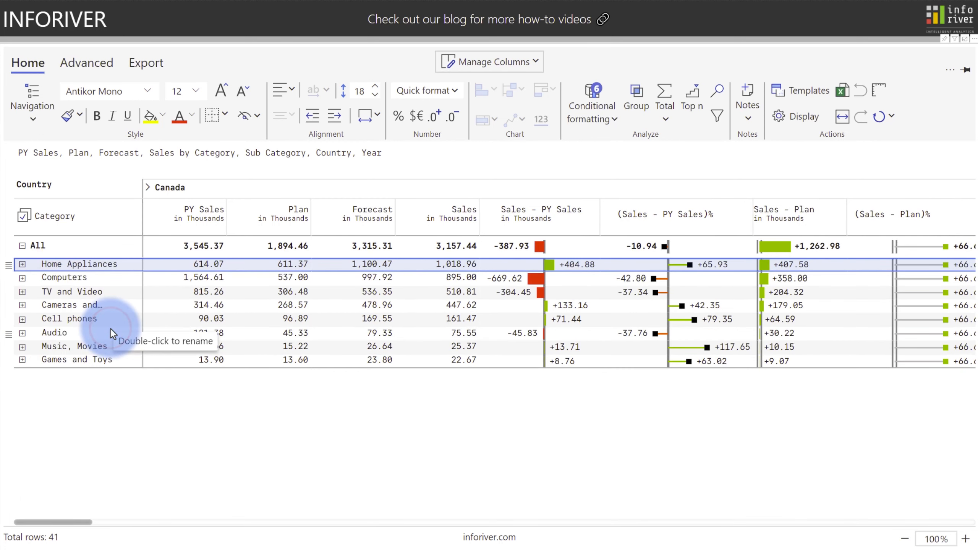
left_click(149, 190)
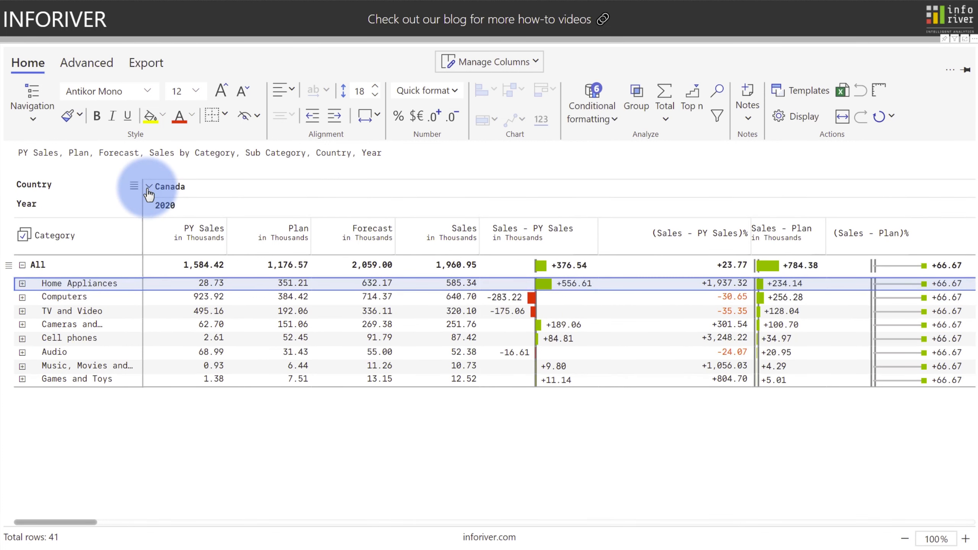
right_click(135, 187)
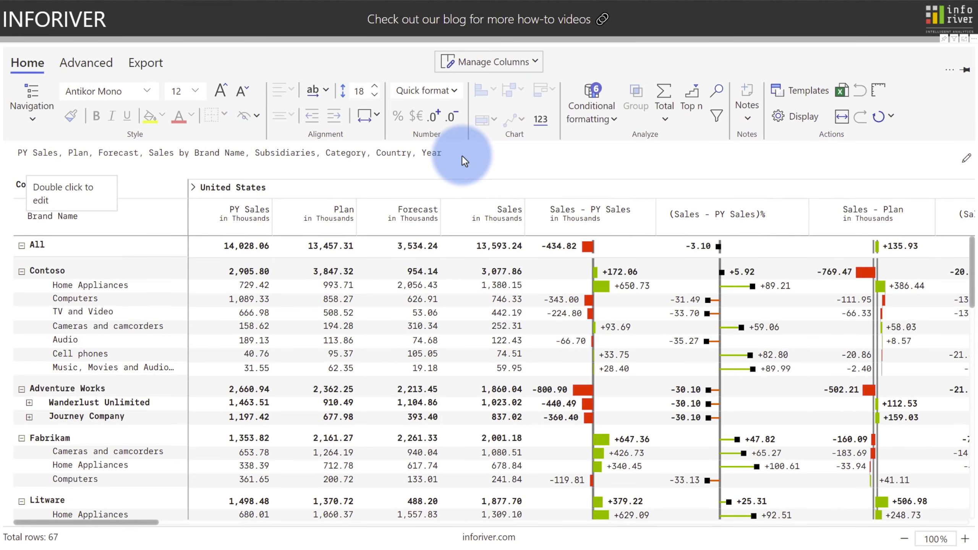
Move the Adventure Works brand above Contoso and expand its Wanderlust Unlimited subsidiary
mouse_move(58, 390)
left_mouse_down()
mouse_move(63, 341)
mouse_move(45, 265)
left_mouse_up()
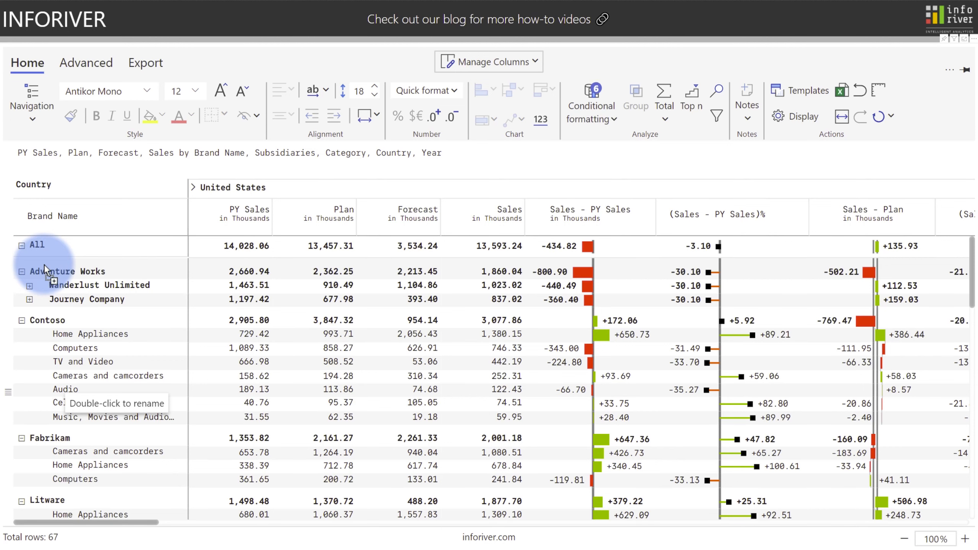
left_click(30, 286)
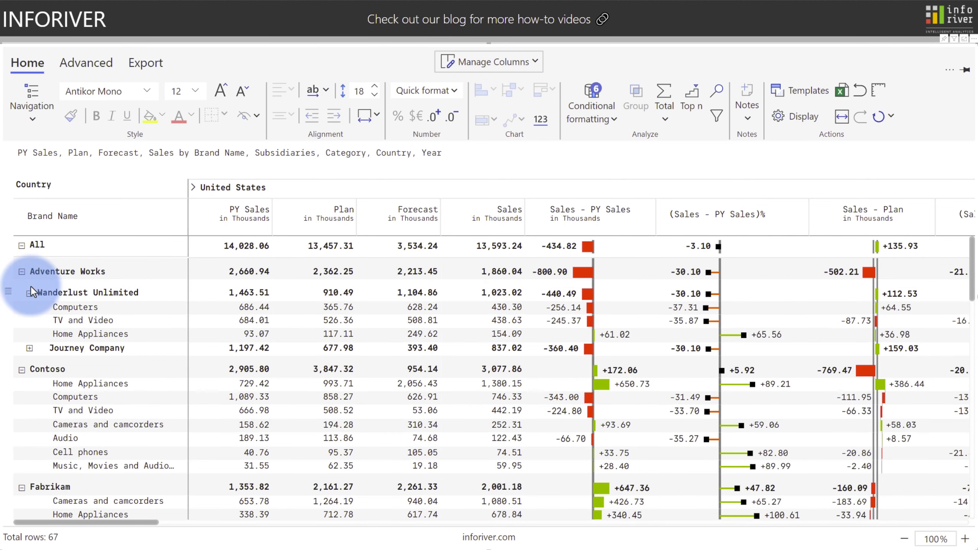
Review the visibility, aggregation and width settings of the measures in the column management dialog
left_click(503, 63)
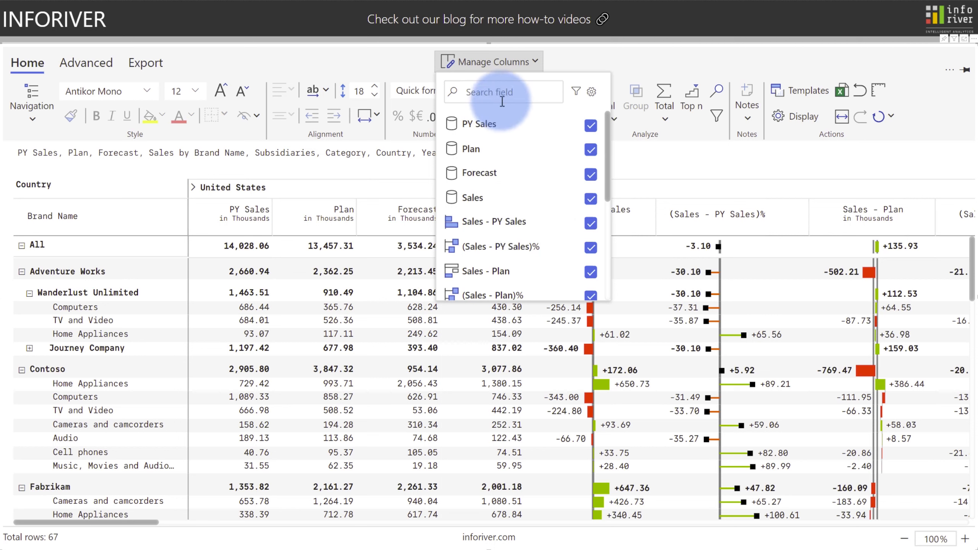
left_click(591, 92)
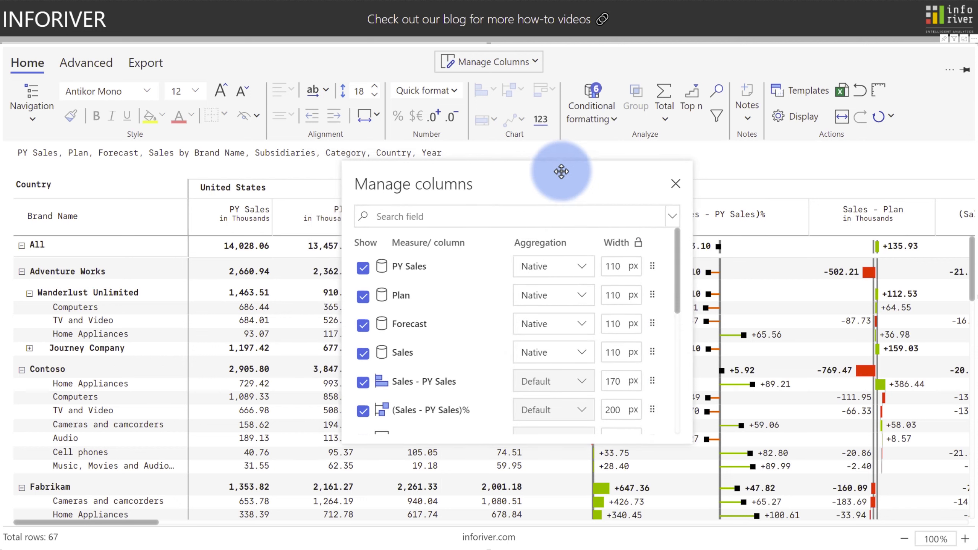
left_click(673, 185)
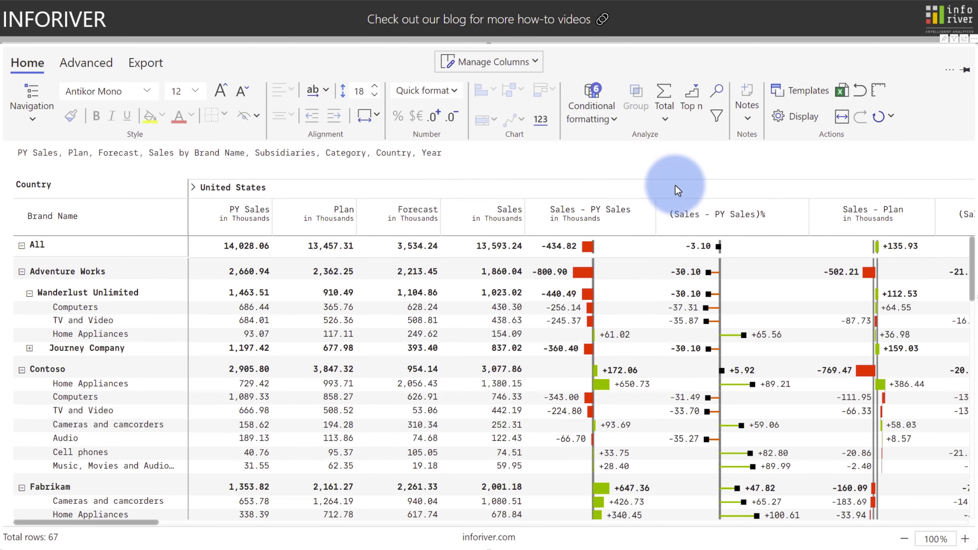
Show the row and column selection bars and give the entire All row a bottom border
left_click(882, 92)
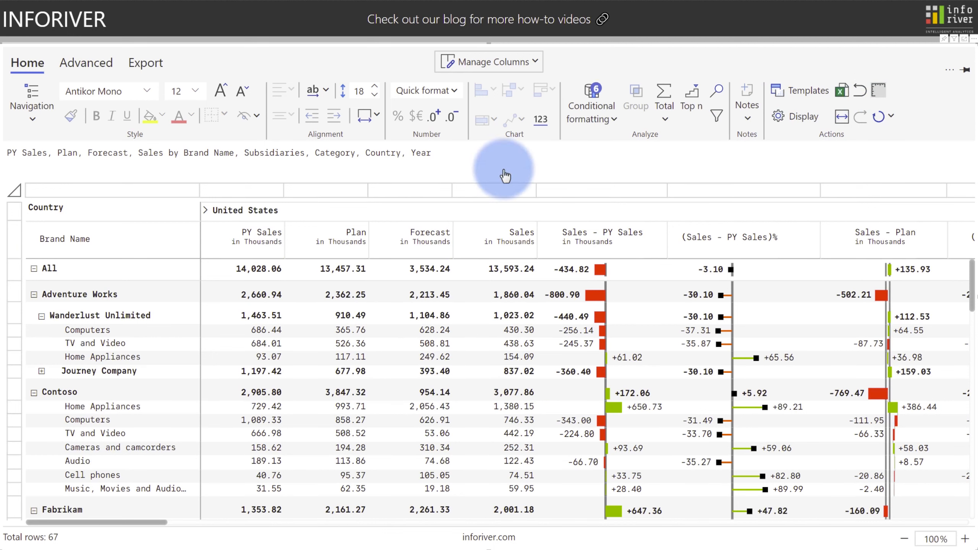
left_click(15, 275)
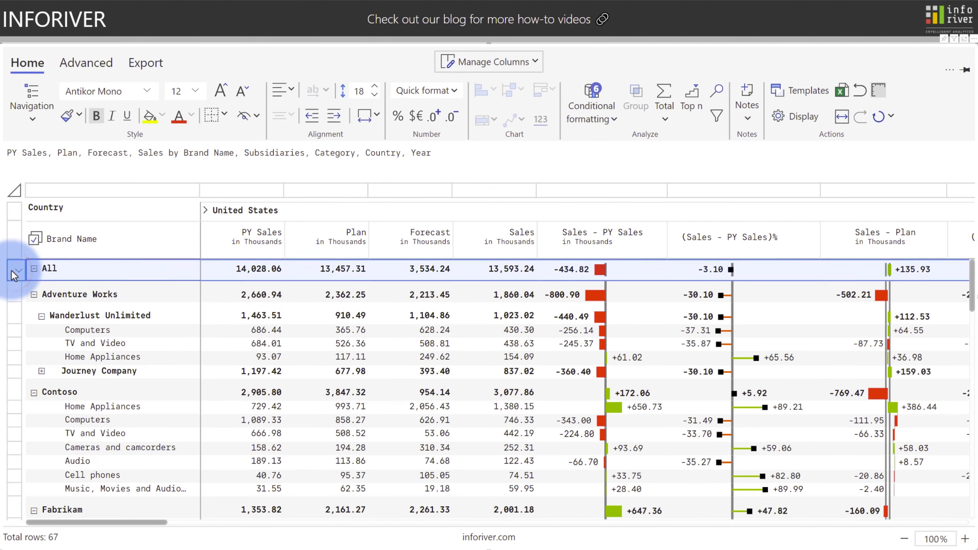
left_click(224, 114)
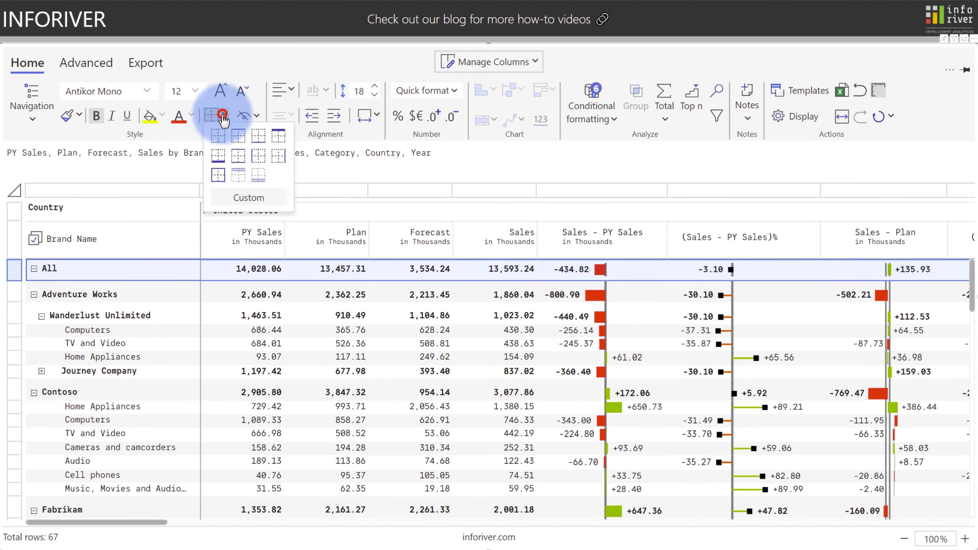
left_click(217, 155)
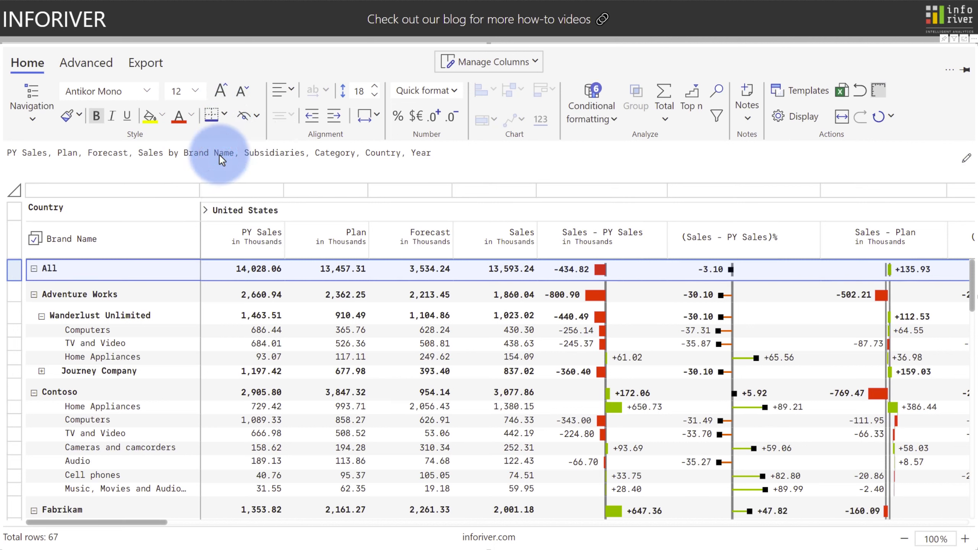
Select in turn the Wanderlust Unlimited label, its United States PY Sales value and the United States column header
left_click(116, 313)
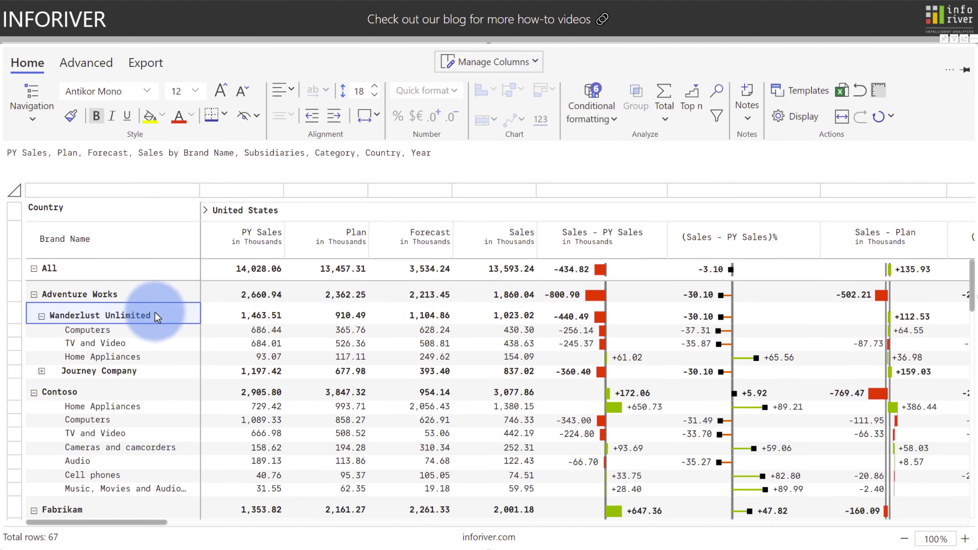
left_click(233, 314)
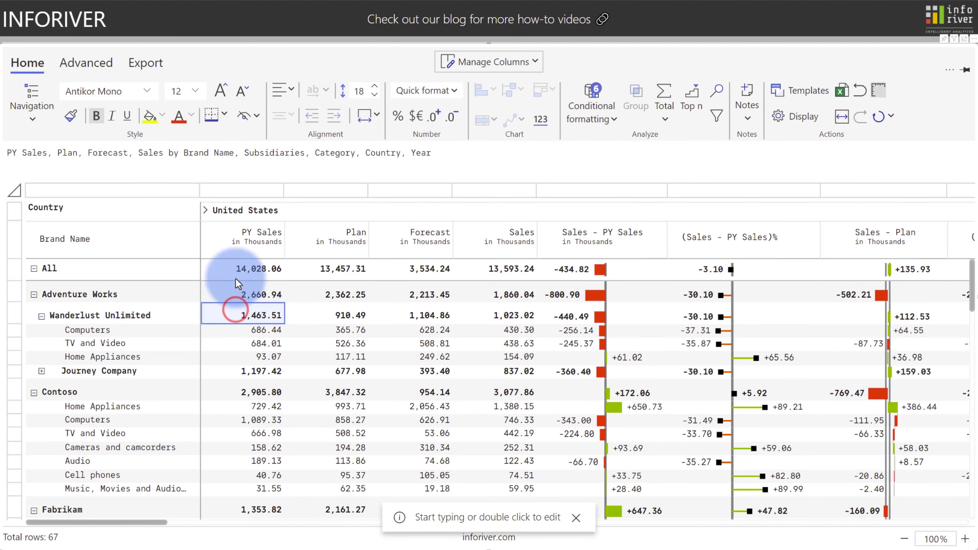
left_click(235, 213)
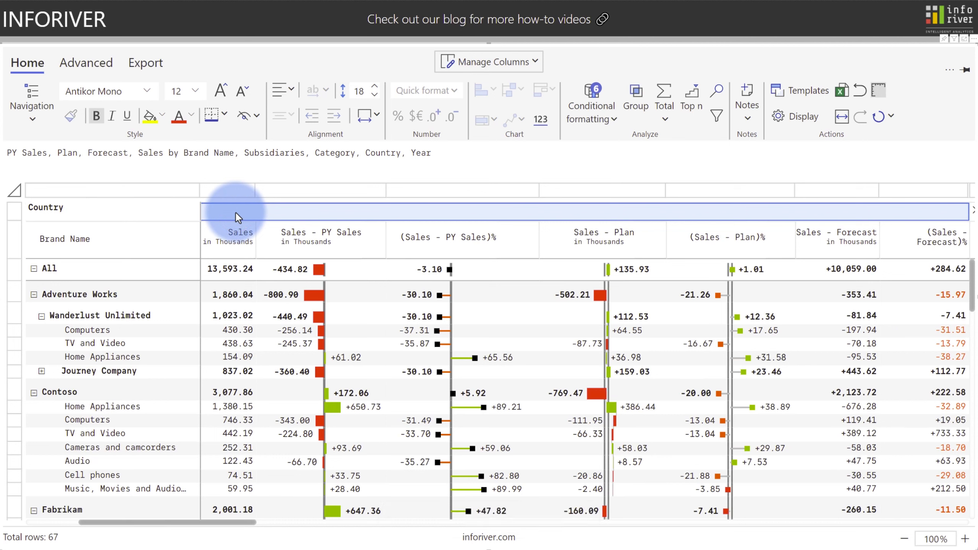
Copy the All row's formatting to the Adventure Works row and apply that format to every row on its level
left_click(109, 274)
left_click(108, 273)
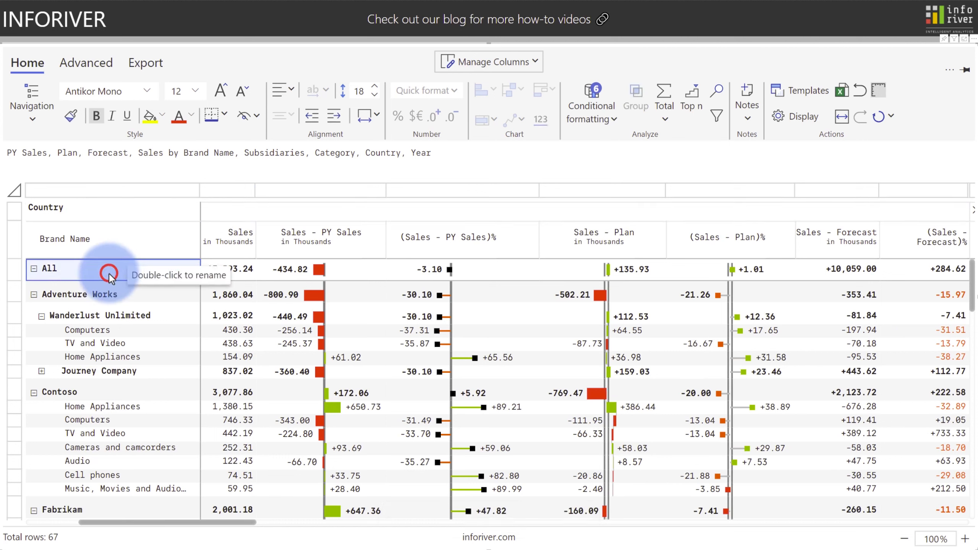
left_click(70, 117)
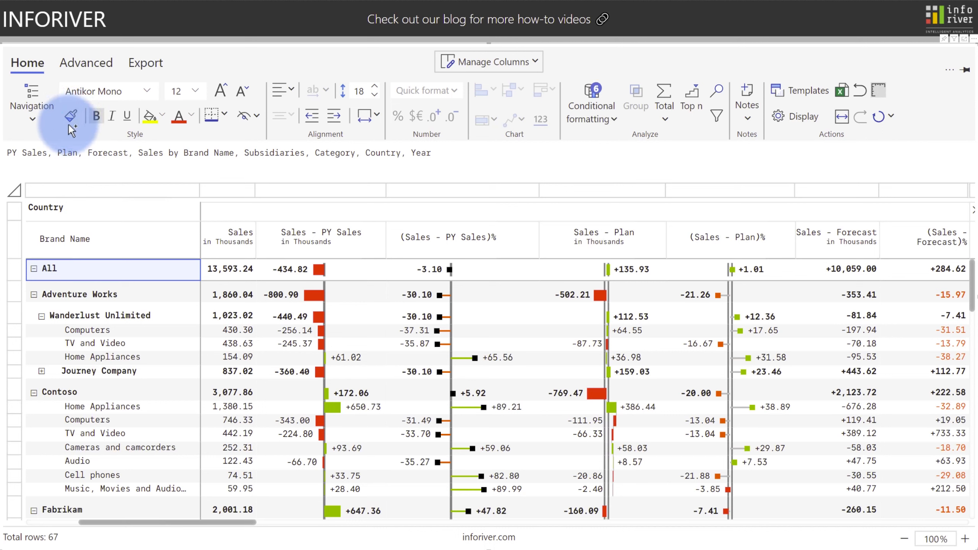
left_click(12, 293)
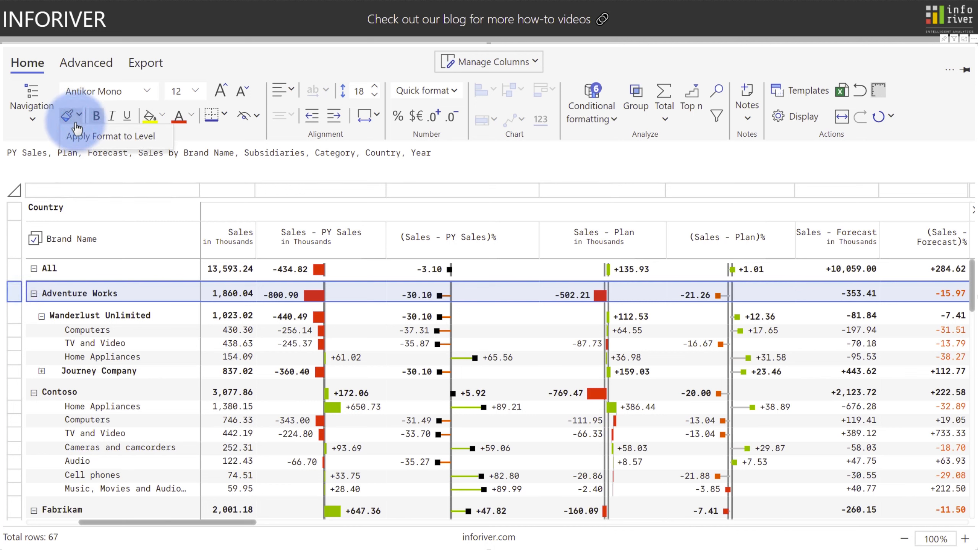
left_click(72, 135)
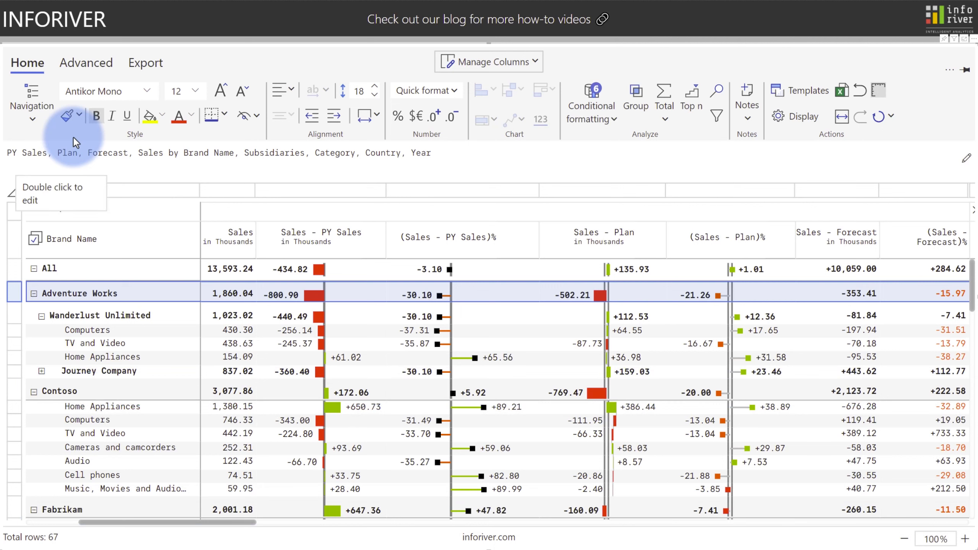
Hide the Adventure Works row and bring it back by showing all rows
left_click(244, 122)
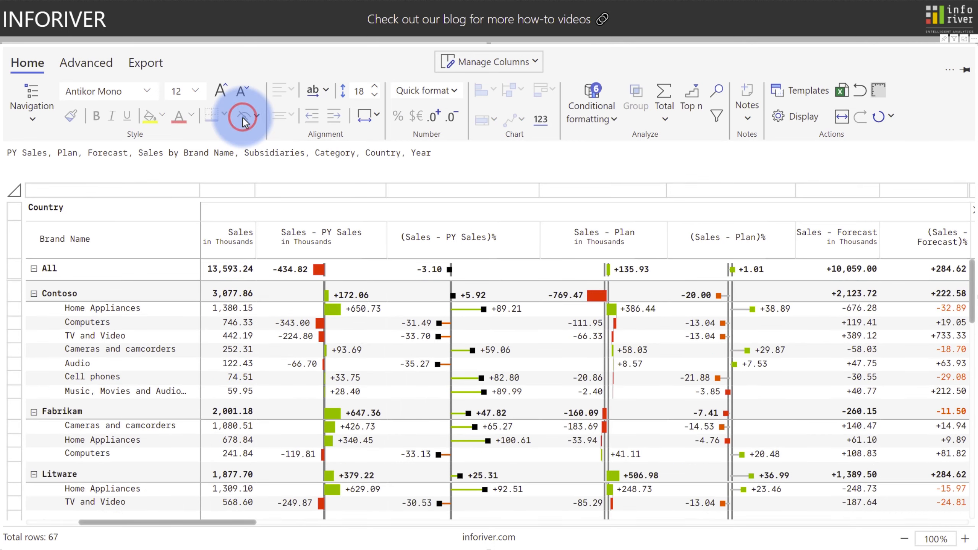
left_click(257, 117)
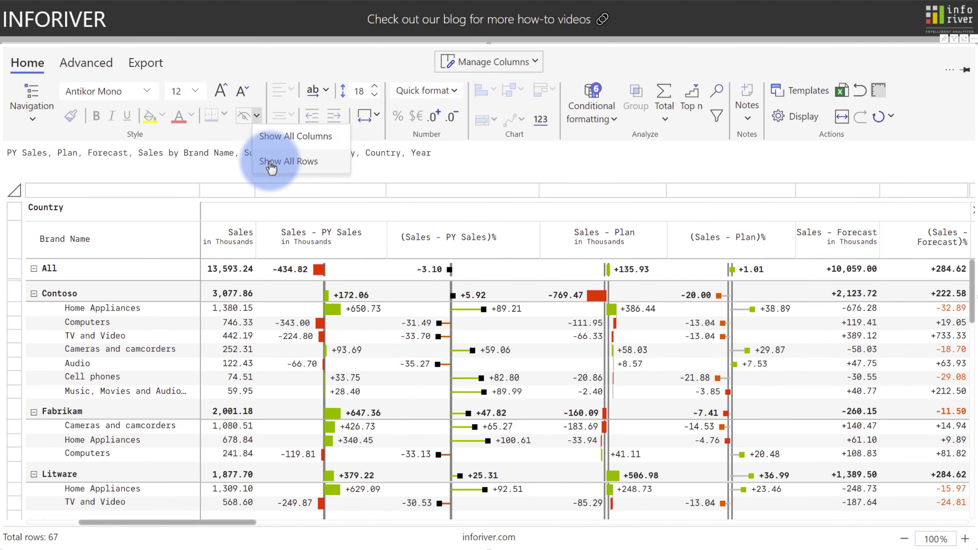
left_click(272, 161)
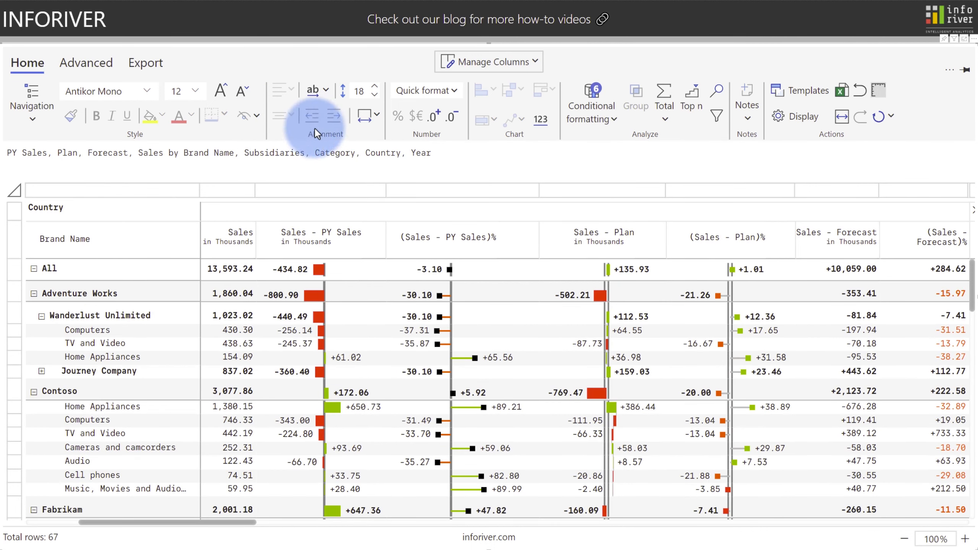
Set the height of all table rows to 20
left_click(373, 86)
left_click(373, 86)
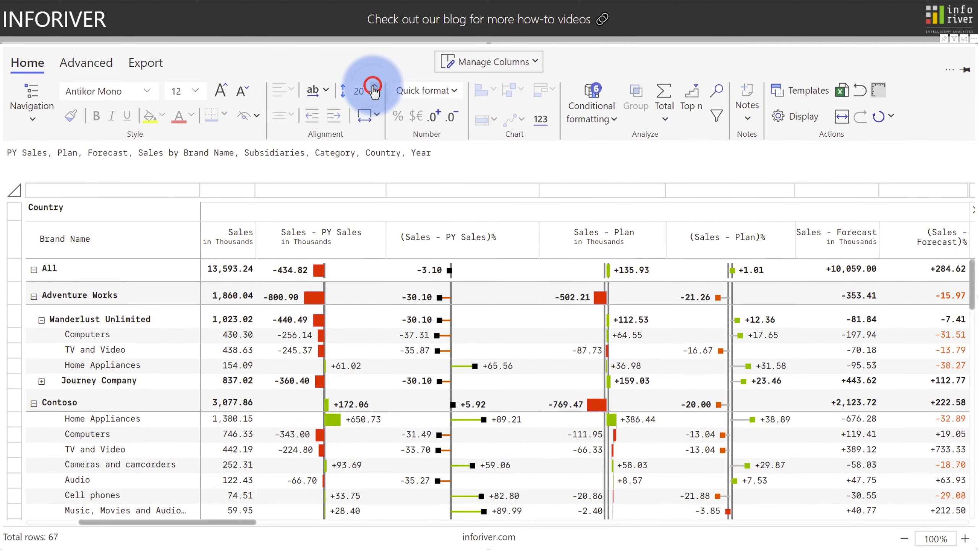
left_click(110, 219)
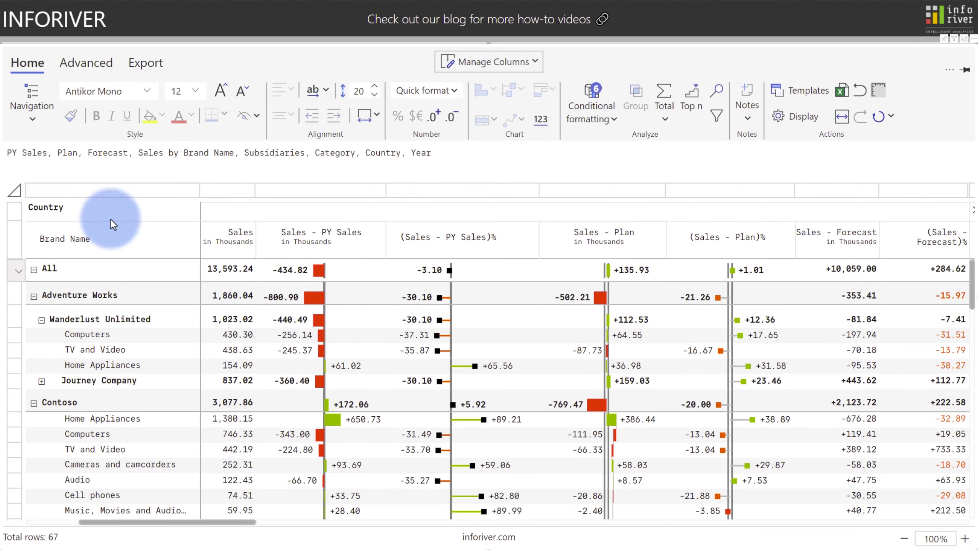
Select the entire All row and set its height to 23
left_click(13, 268)
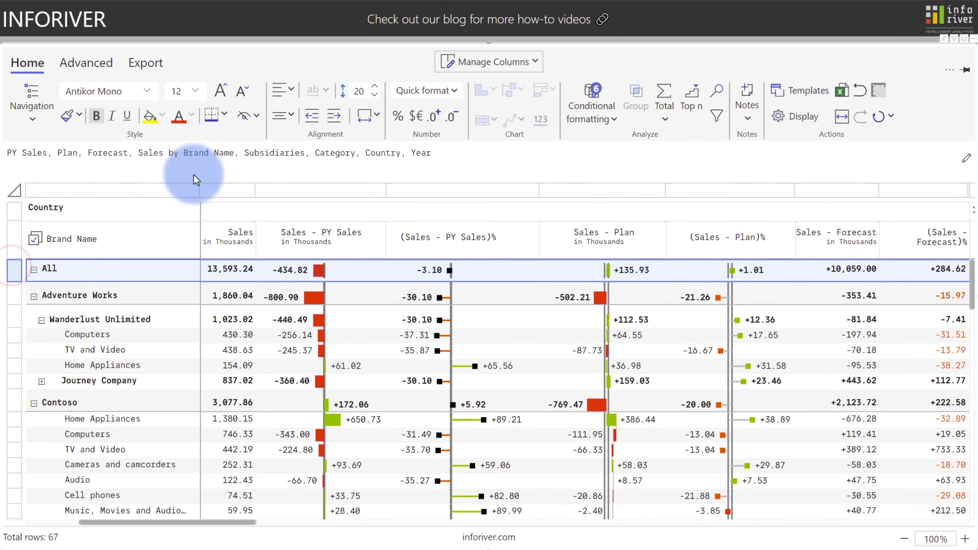
left_click(373, 86)
left_click(374, 86)
left_click(374, 86)
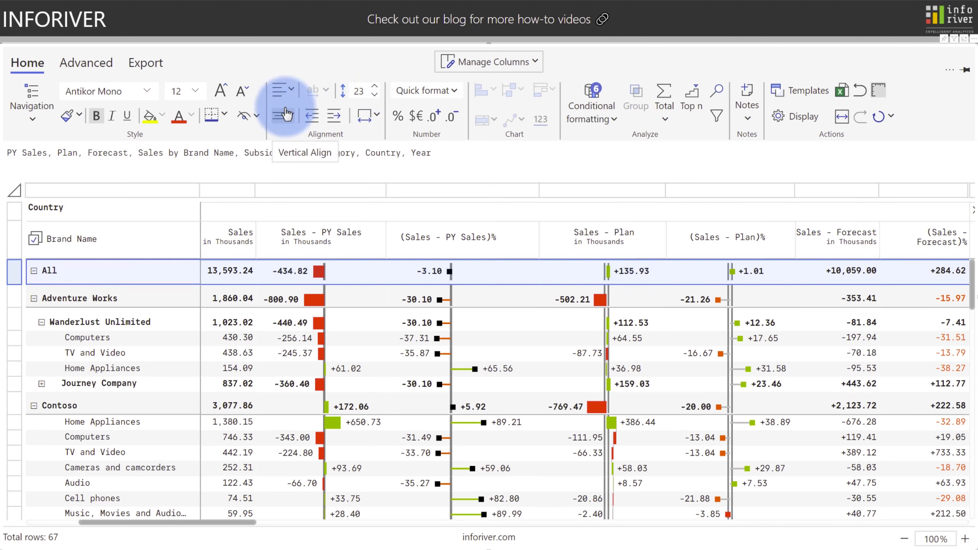
Review the column width options, including fitting to content and setting a manual column width
left_click(363, 116)
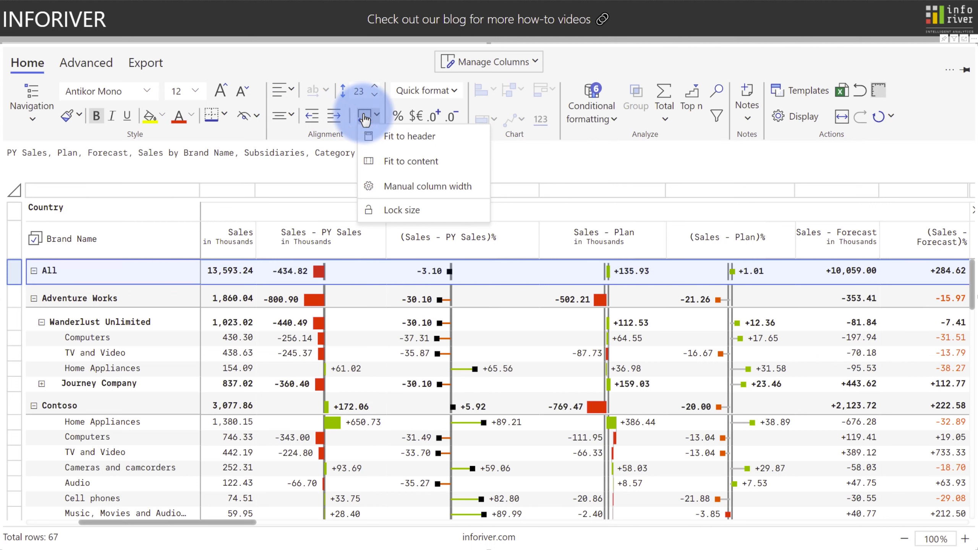
left_click(388, 162)
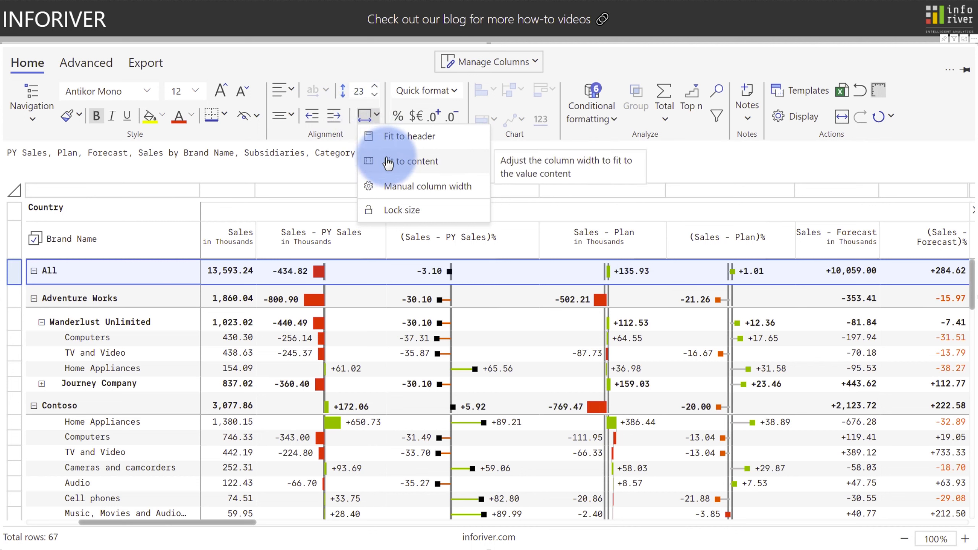
left_click(389, 184)
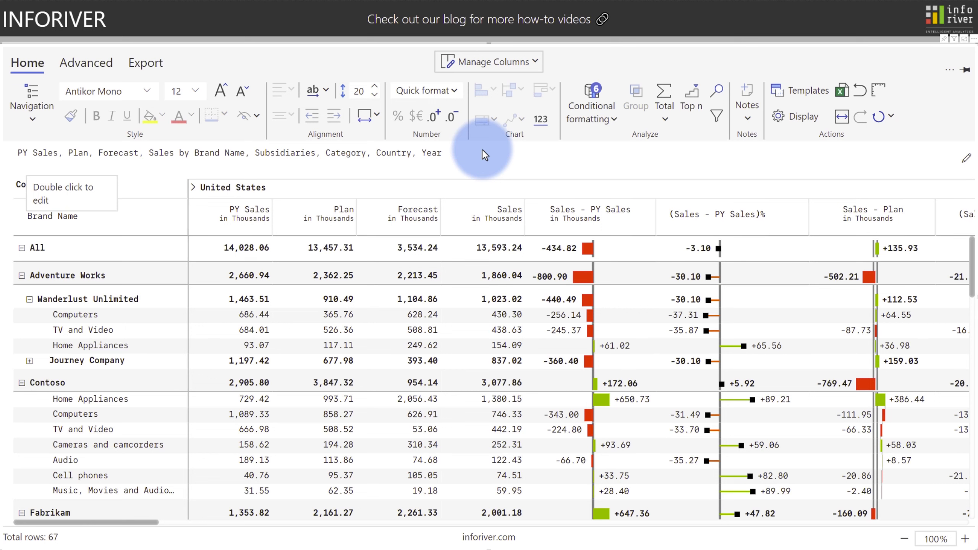
Apply the Uniform quick number format to the whole report, in millions with one decimal place
left_click(453, 91)
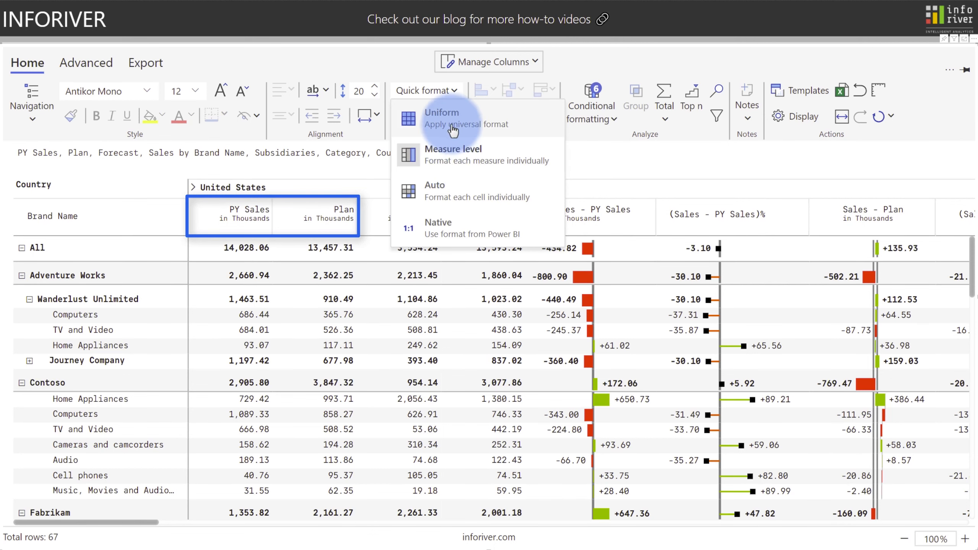
left_click(439, 116)
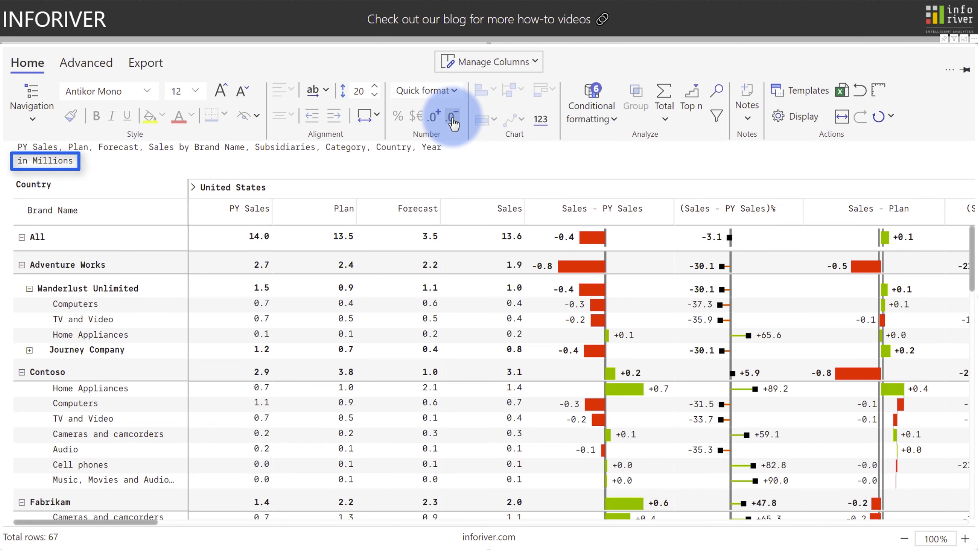
Apply the Auto quick format so each cell is formatted individually, and reduce the values to one decimal place
left_click(453, 91)
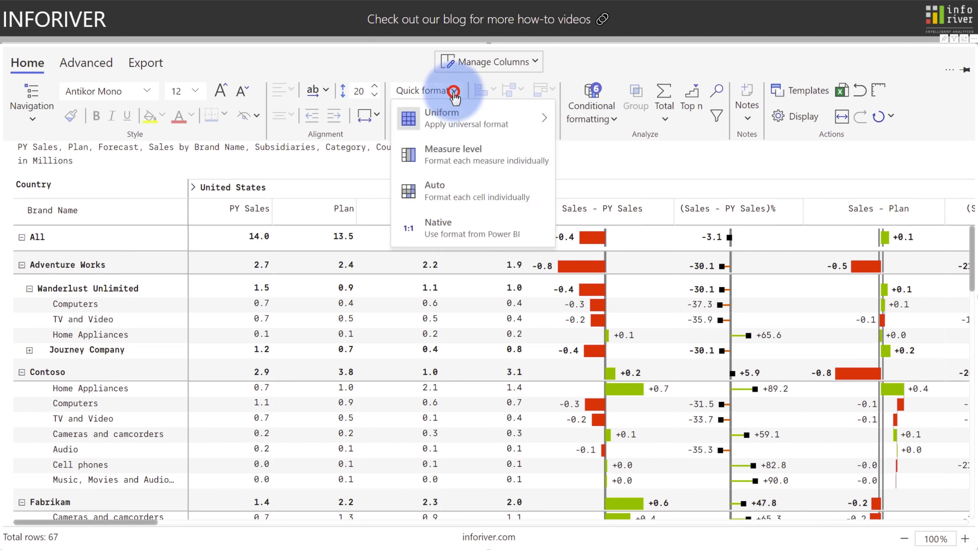
left_click(447, 187)
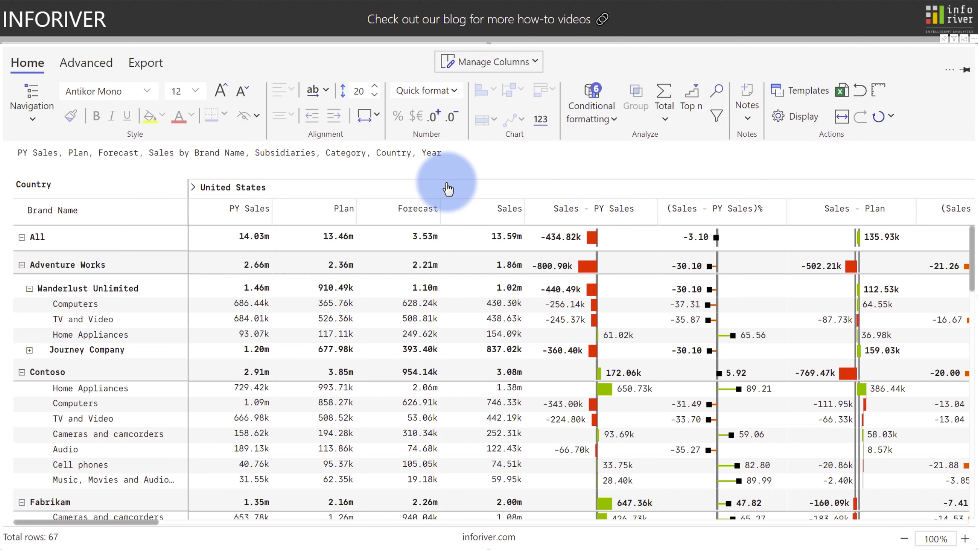
left_click(451, 117)
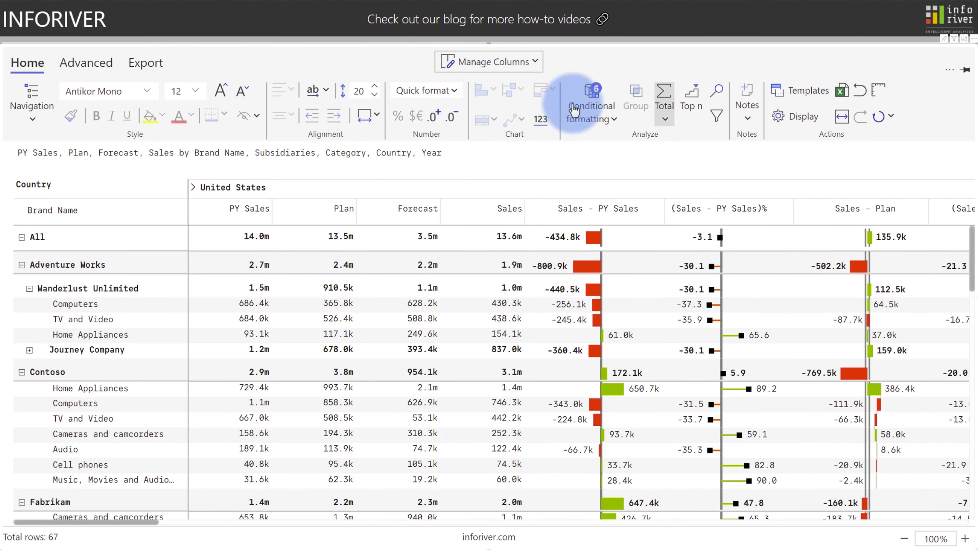
Enable the row subtotal split and freeze the grand total row in the report
left_click(666, 98)
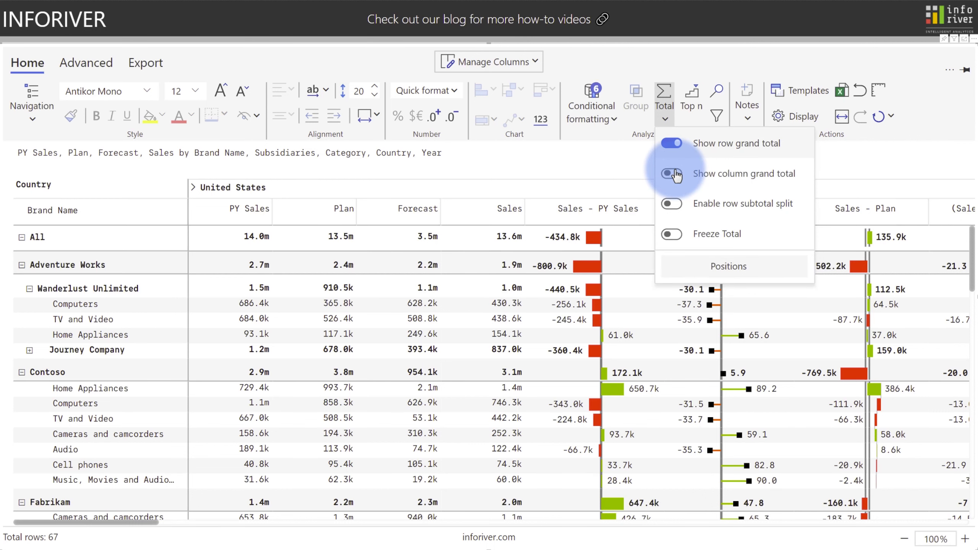
left_click(675, 202)
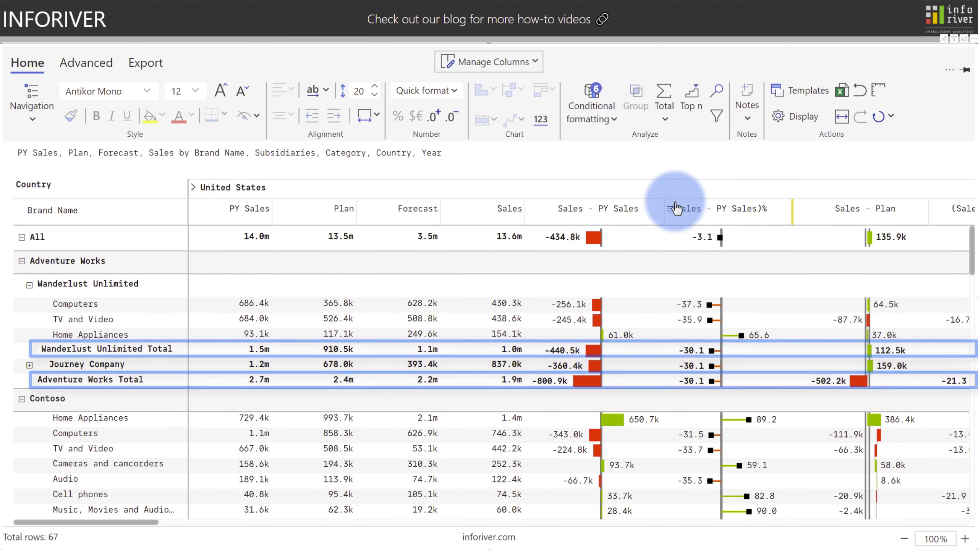
left_click(663, 105)
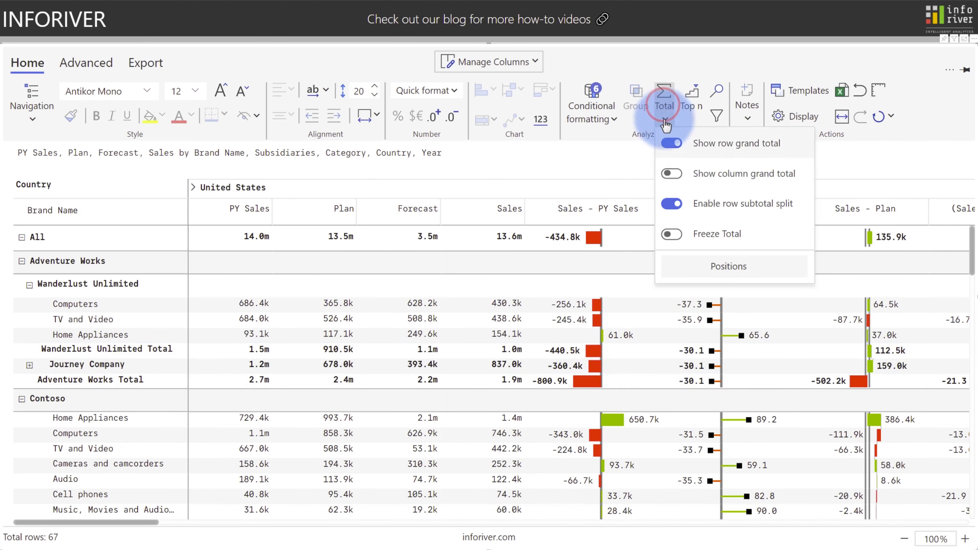
left_click(674, 234)
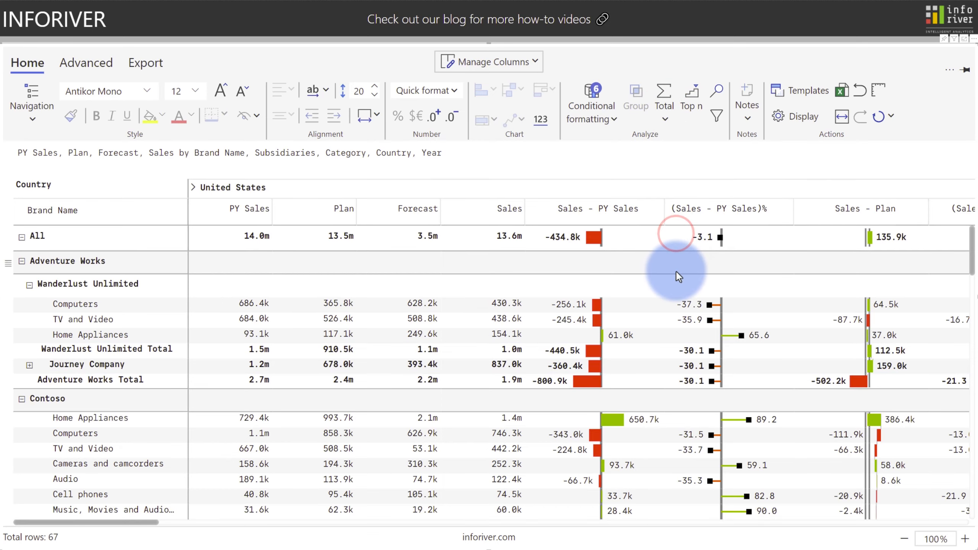
scroll(678, 274, "down", 10)
scroll(675, 271, "down", 4)
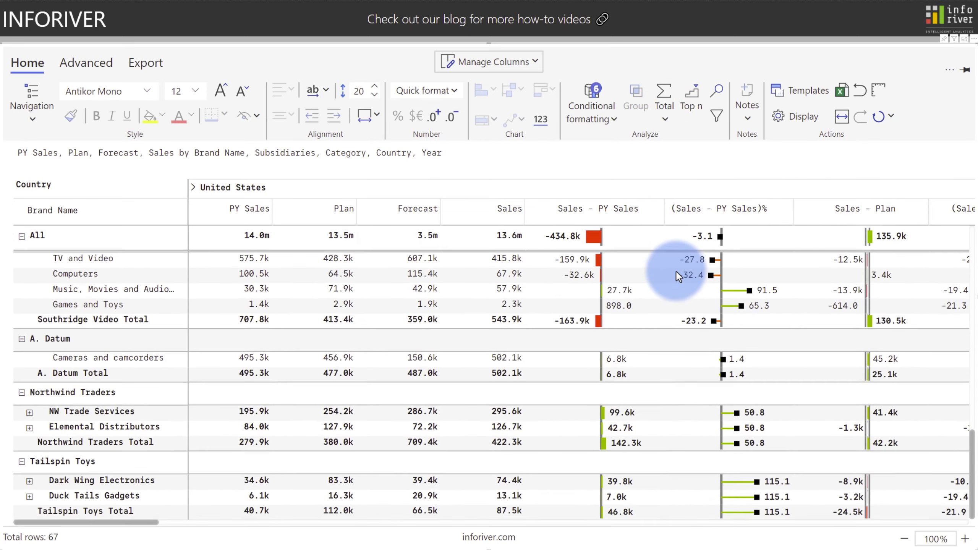
scroll(675, 270, "up", 15)
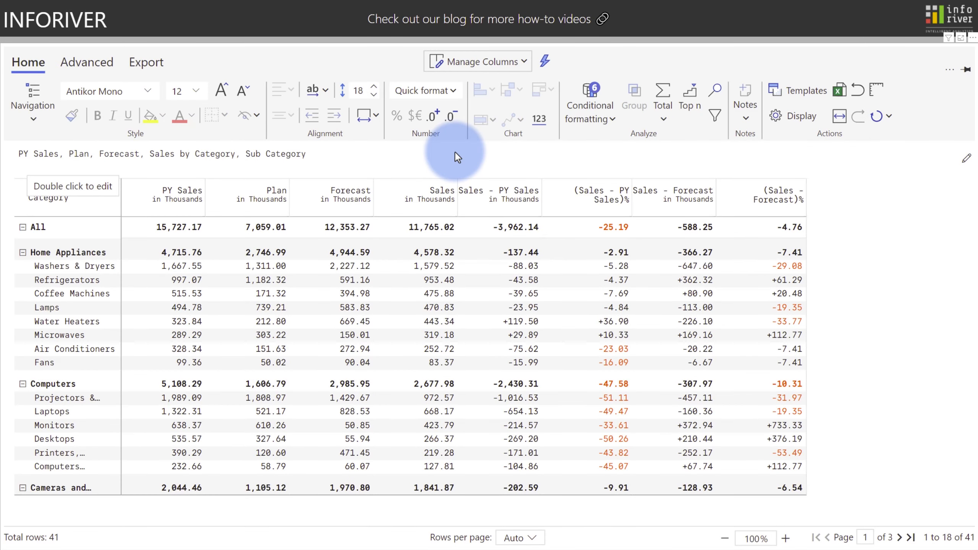
Group the four columns from Sales - PY Sales to (Sales - Forecast)% under the label Variance Columns
left_click(477, 189)
left_click(742, 201, "shift")
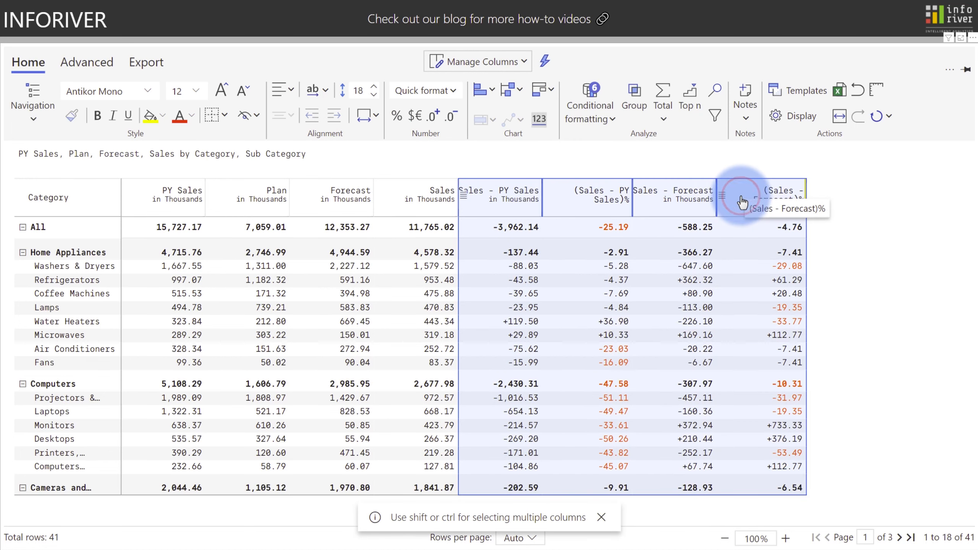
left_click(634, 105)
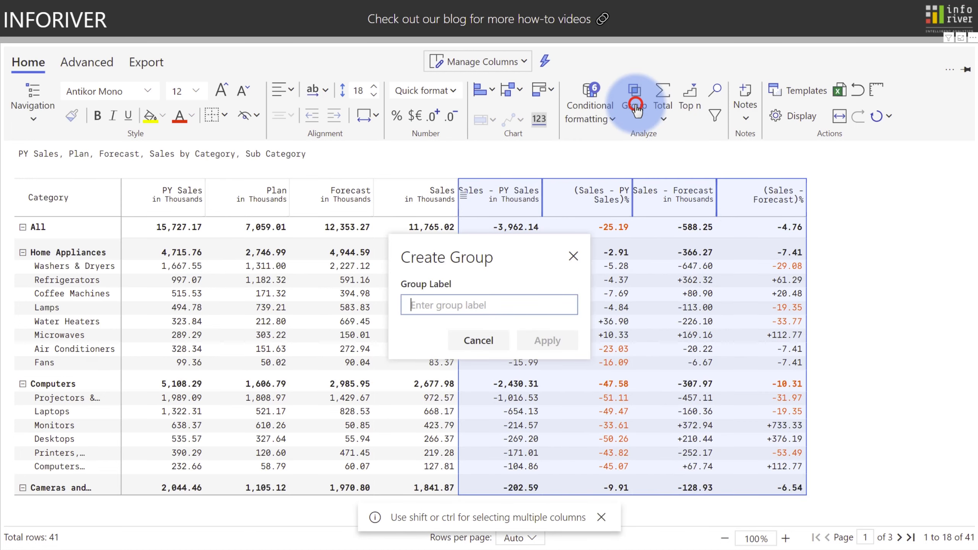
type("Variance Columns")
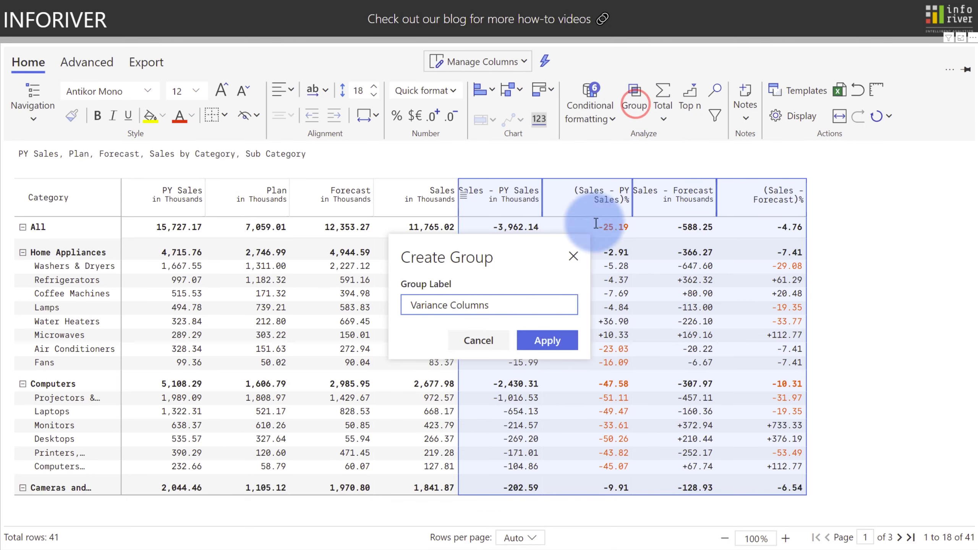
left_click(547, 340)
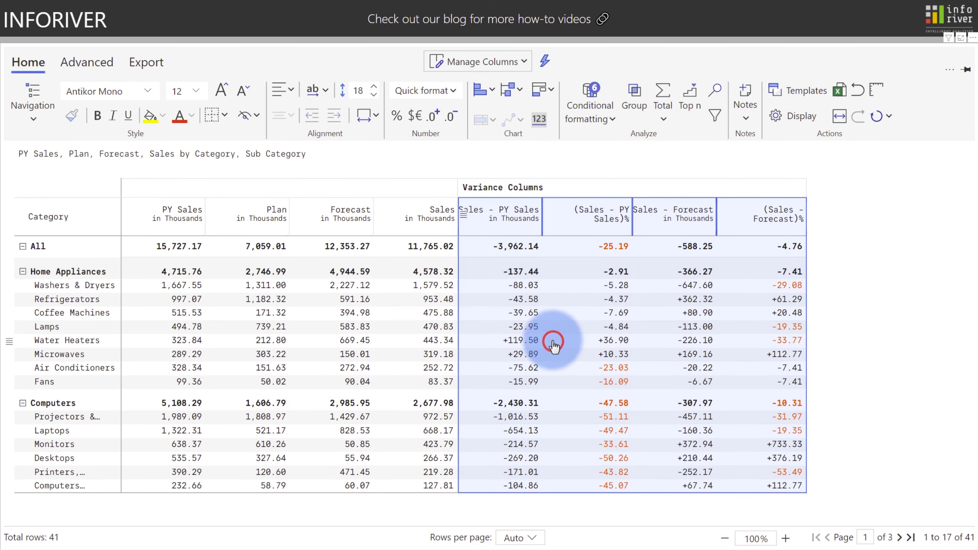
Center the Variance Columns group header horizontally
left_click(500, 191)
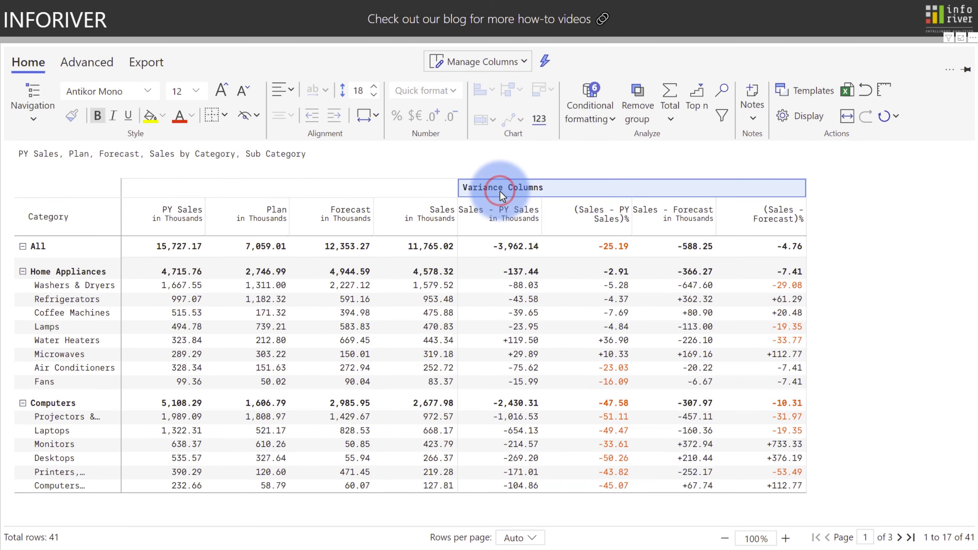
left_click(281, 89)
left_click(315, 114)
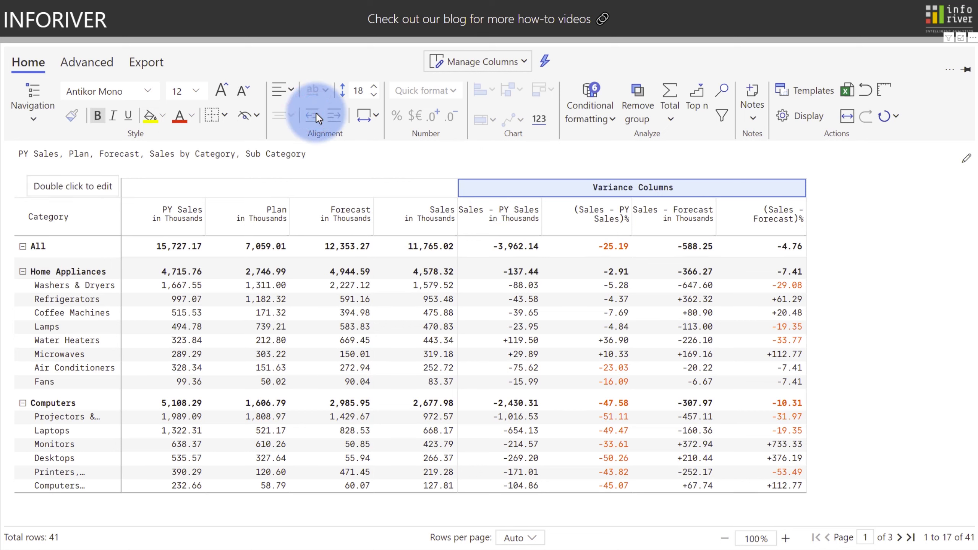
Group the Coffee Machines and Lamps rows under Home Appliances as High Volume Items with the position Top
left_click(98, 311)
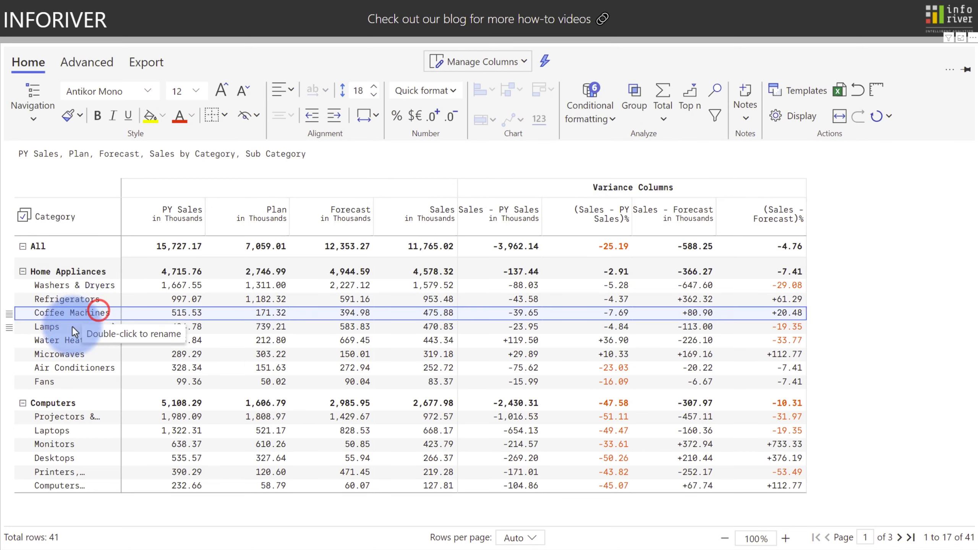
left_click(72, 326, "ctrl")
left_click(617, 97)
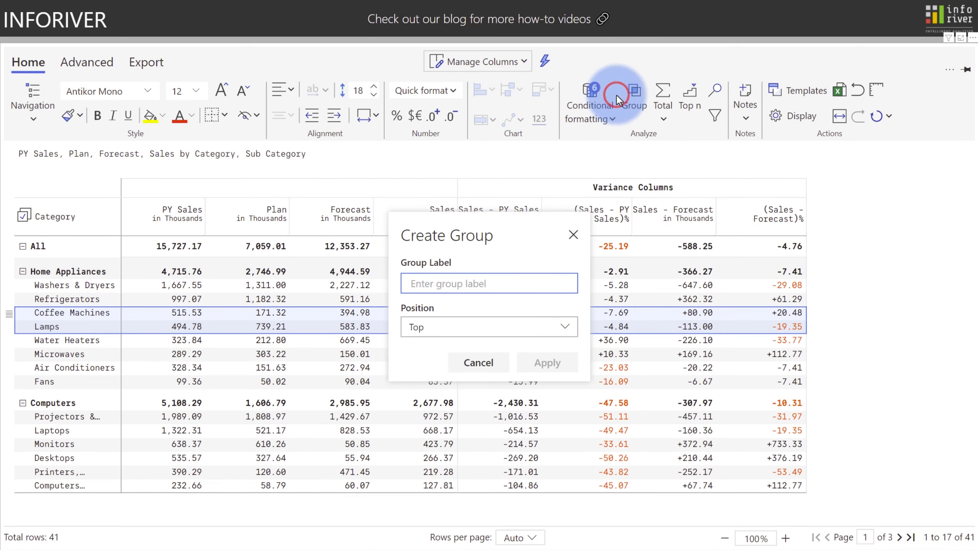
type("High Volume Items")
left_click(472, 322)
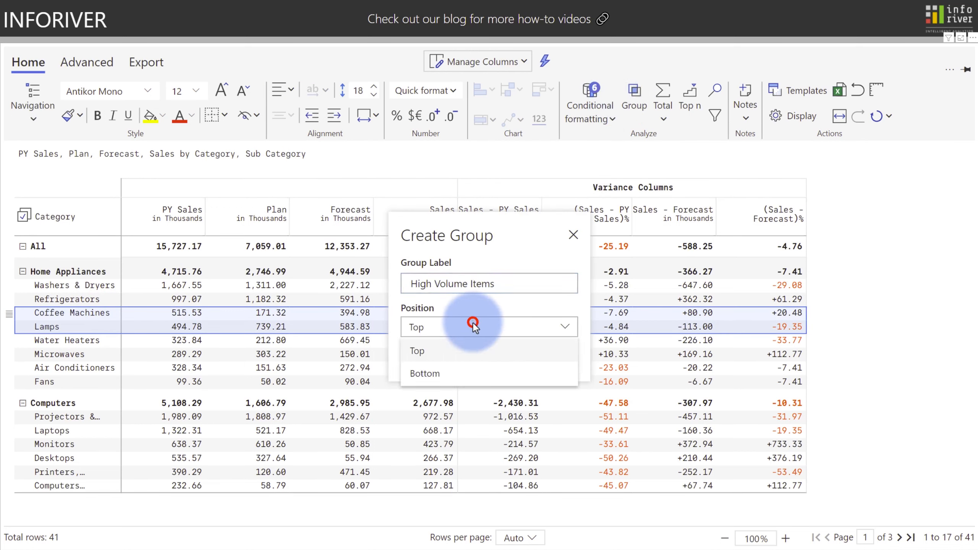
left_click(473, 323)
left_click(535, 362)
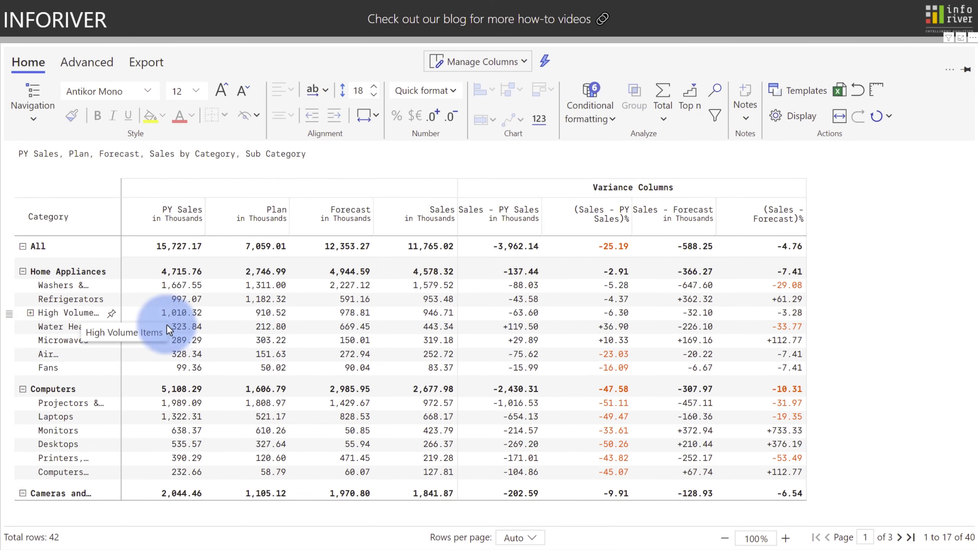
Expand the High Volume Items row group under Home Appliances
left_click(31, 313)
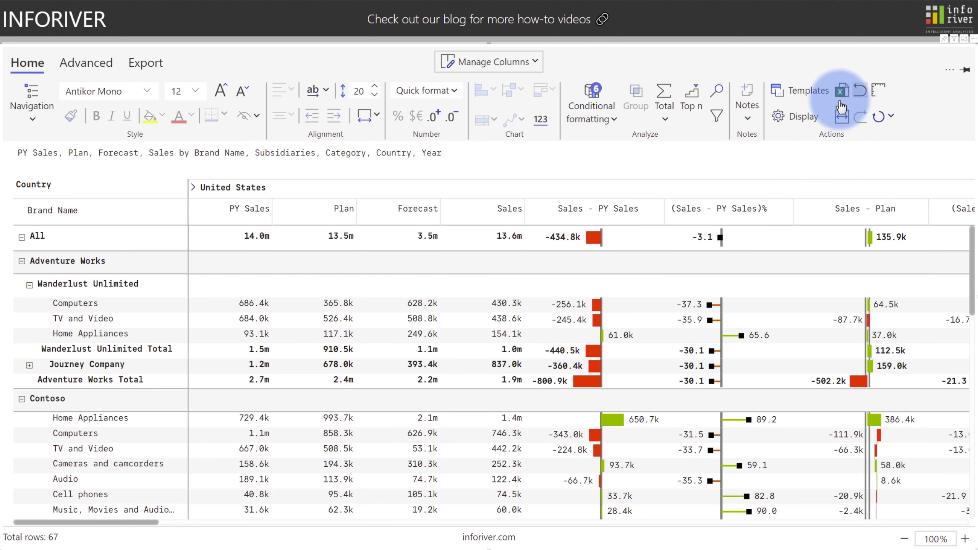
Apply Best fit to the brand and country sales report so its columns and rows become more compact
left_click(885, 117)
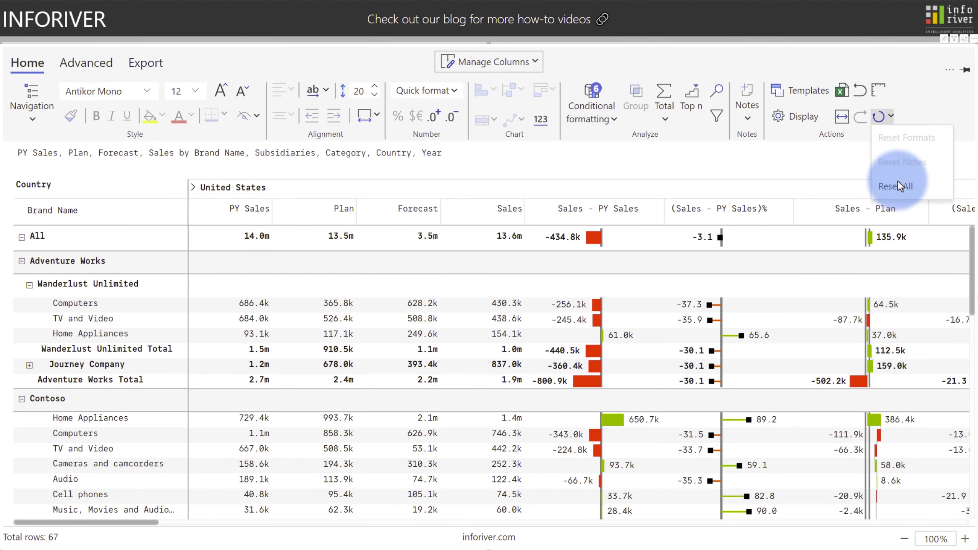
left_click(842, 116)
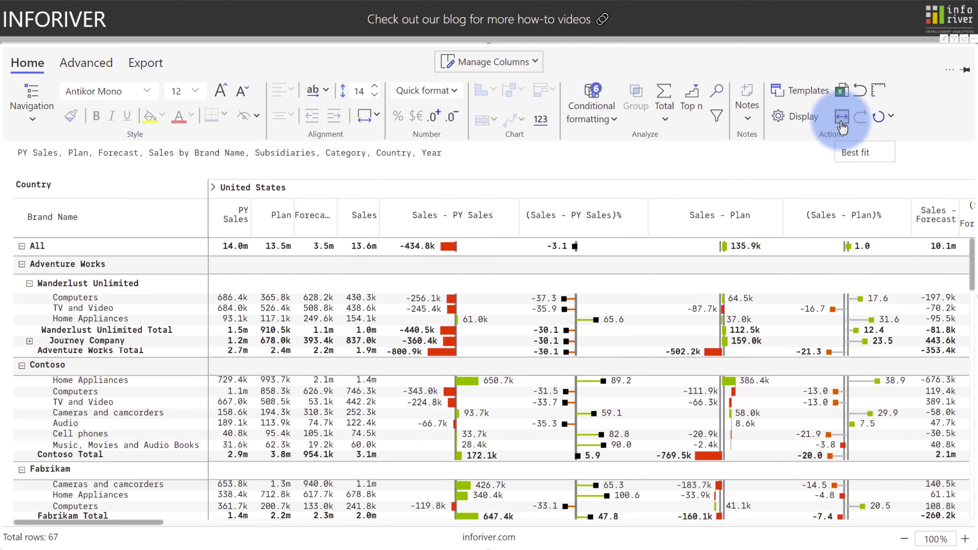
Set both the toolbar and the report theme to Dark in the general display settings
left_click(801, 117)
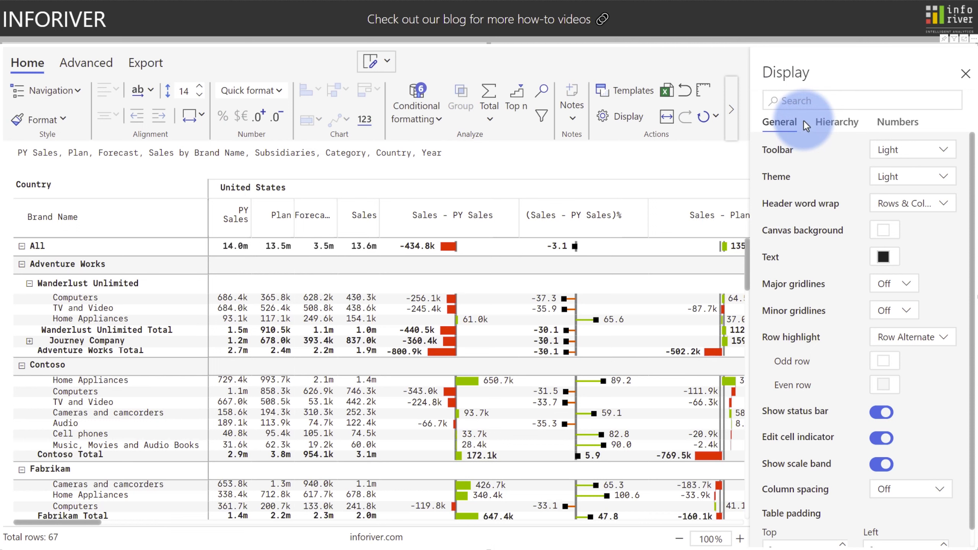
left_click(889, 151)
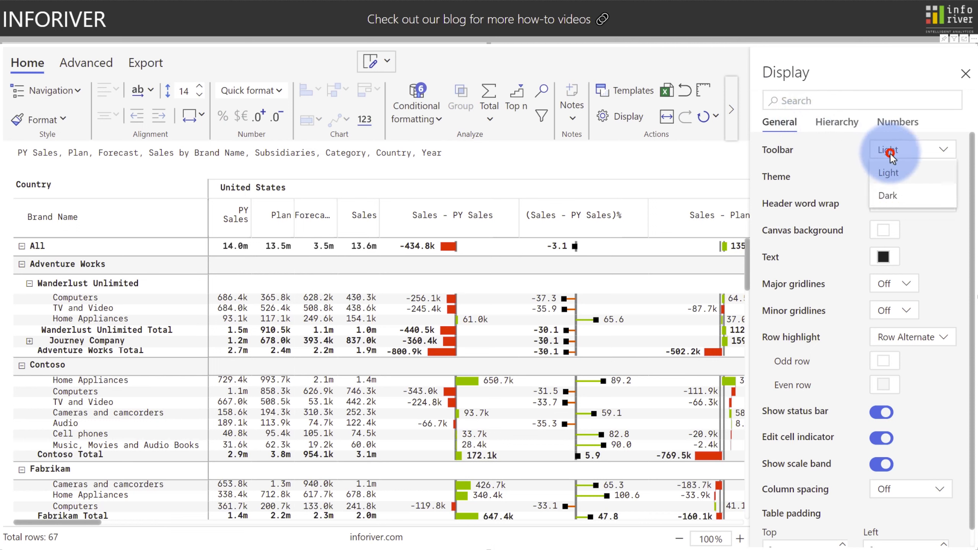
left_click(888, 196)
left_click(888, 176)
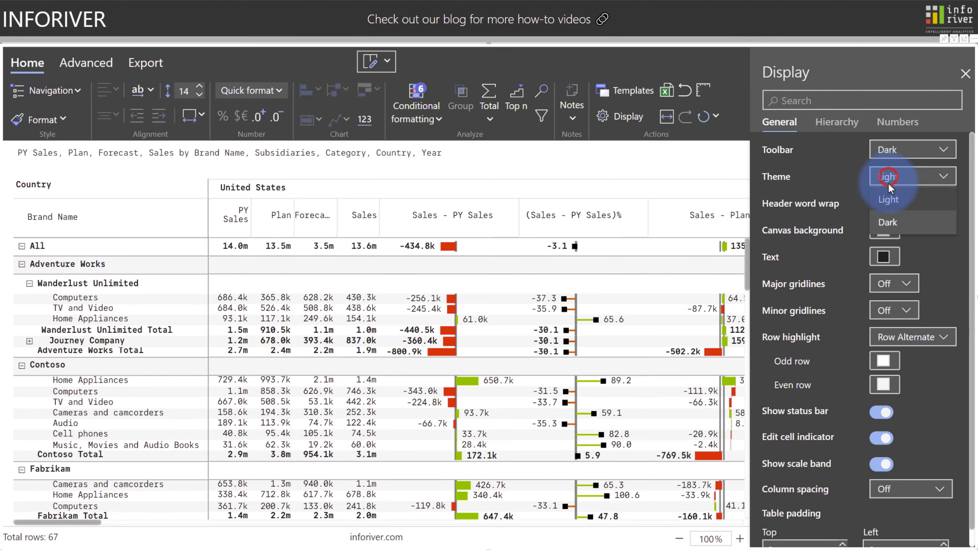
left_click(888, 222)
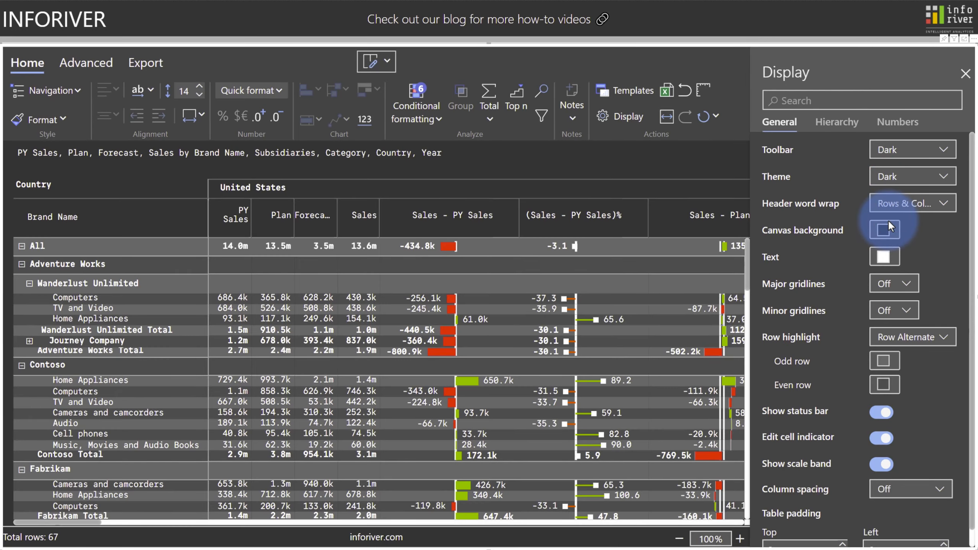
Restore the report theme and the toolbar to Light in the general display settings
left_click(898, 177)
left_click(897, 200)
left_click(894, 149)
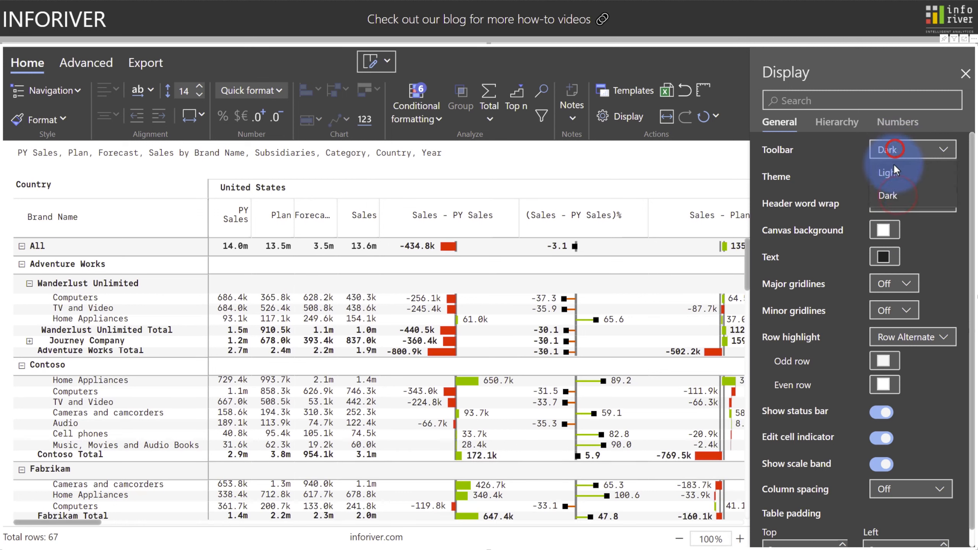
left_click(894, 170)
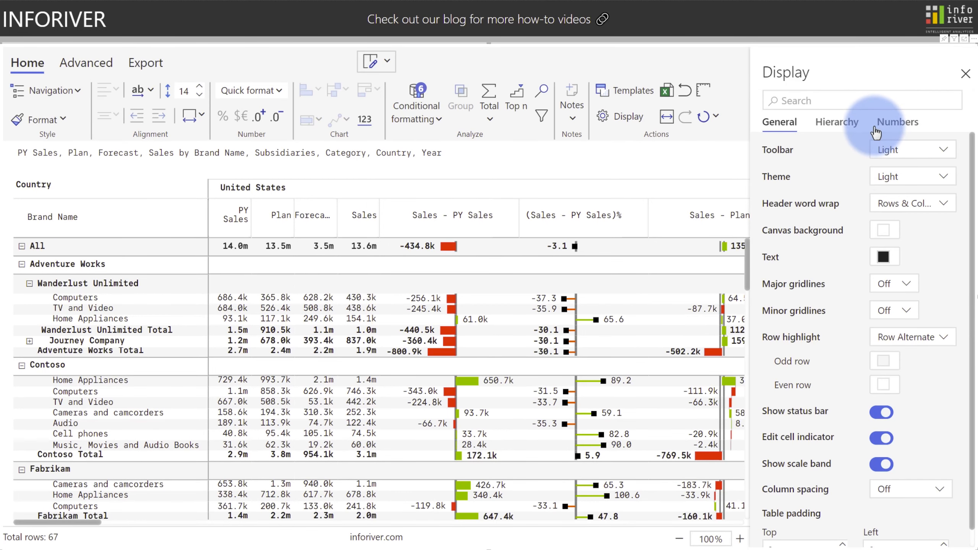
Turn Ragged hierarchy off and on again in the hierarchy display settings, and close the display settings
left_click(844, 124)
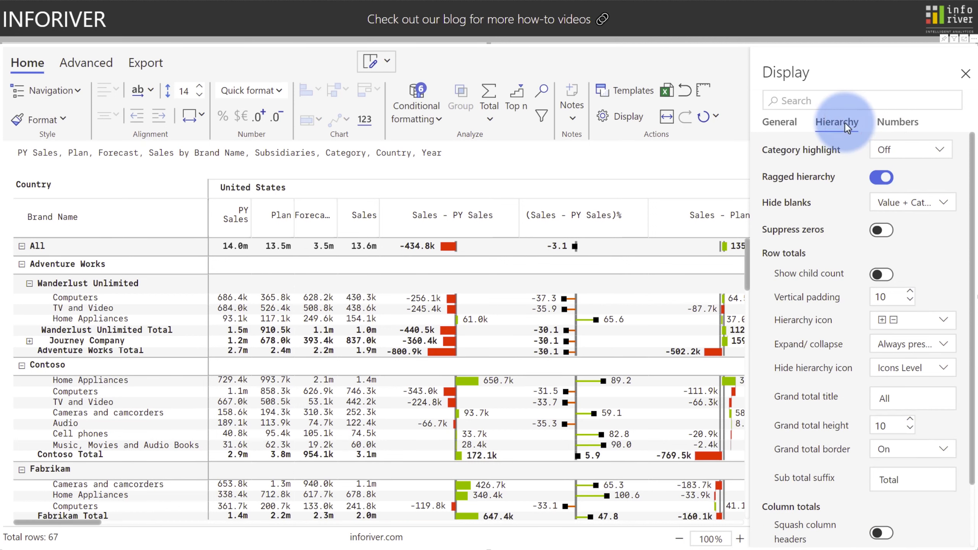
left_click(883, 178)
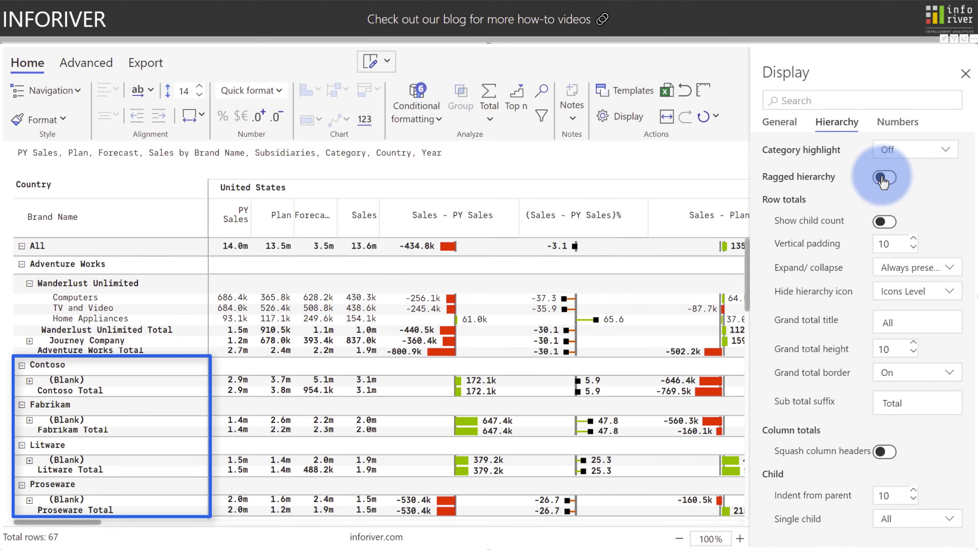
left_click(881, 178)
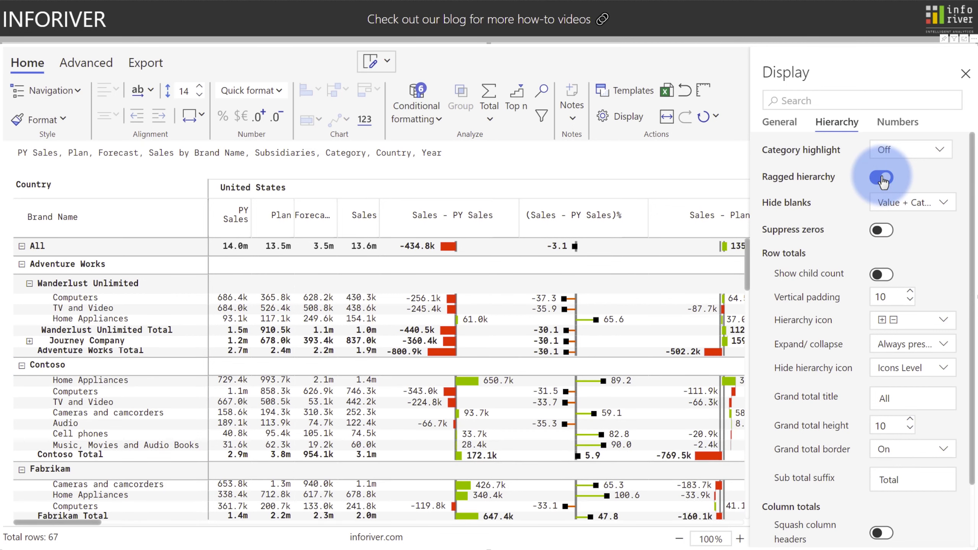
key("Escape")
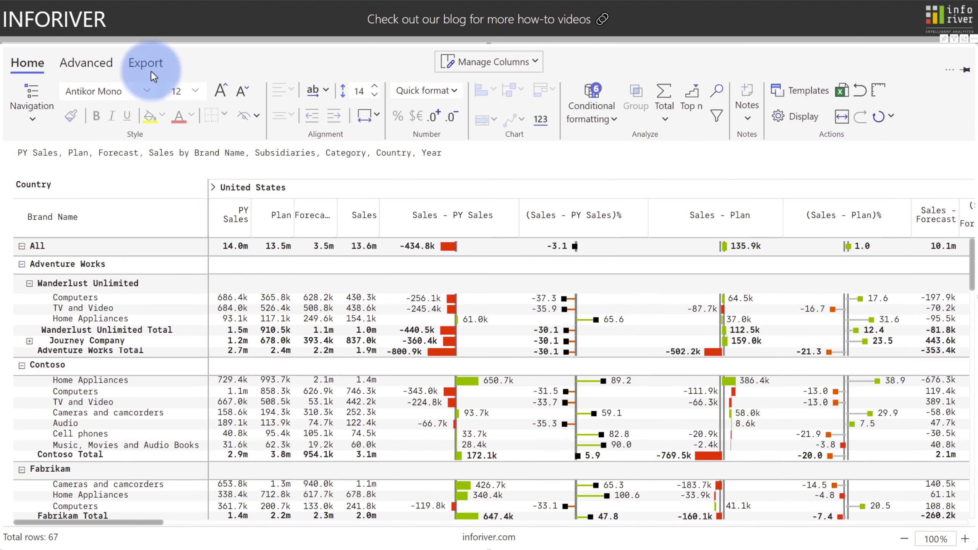
Switch the report to multiple pages and review the fields offered for row, column and section breaks
left_click(87, 63)
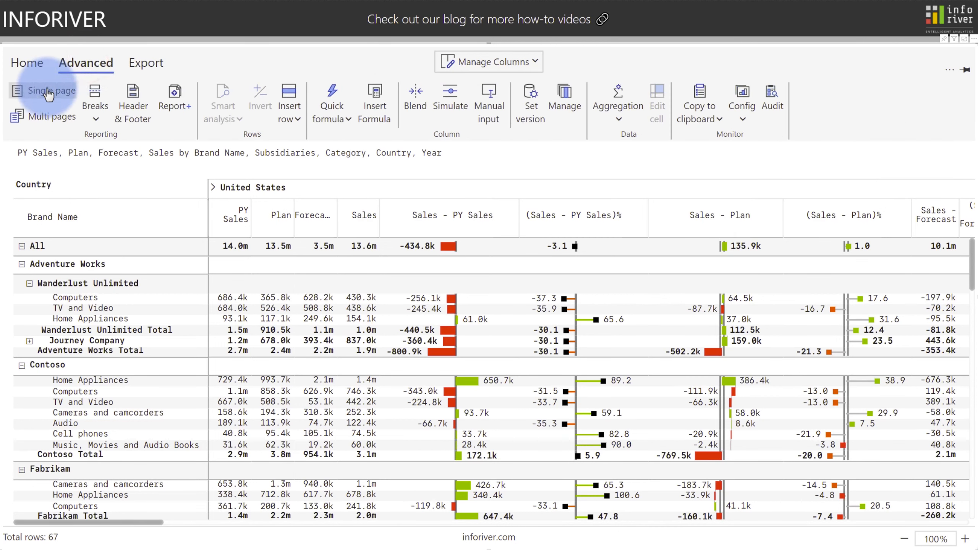
left_click(31, 123)
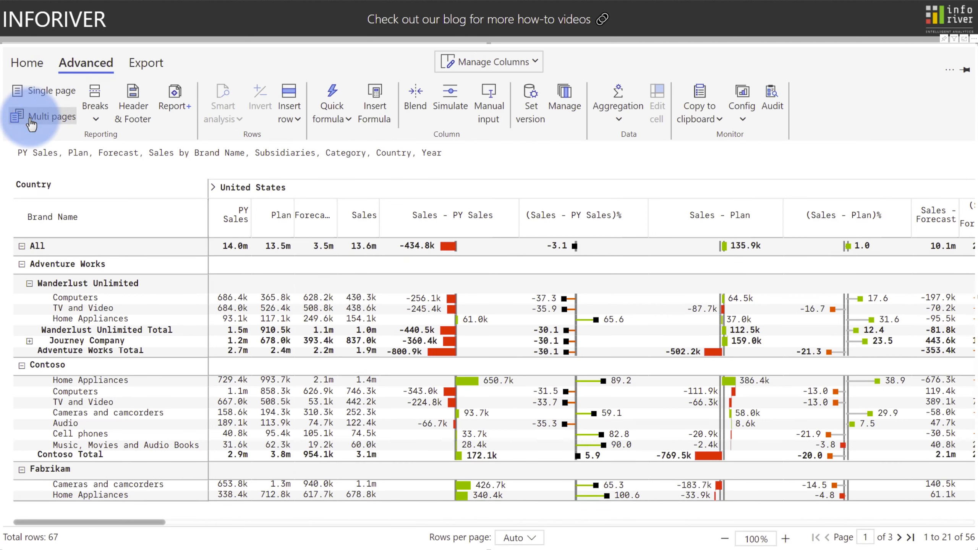
left_click(92, 96)
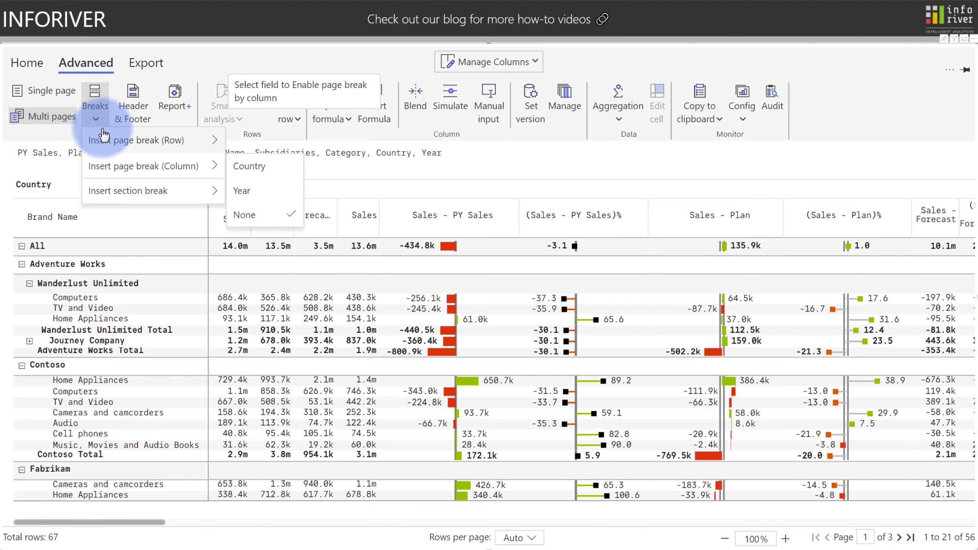
mouse_move(104, 135)
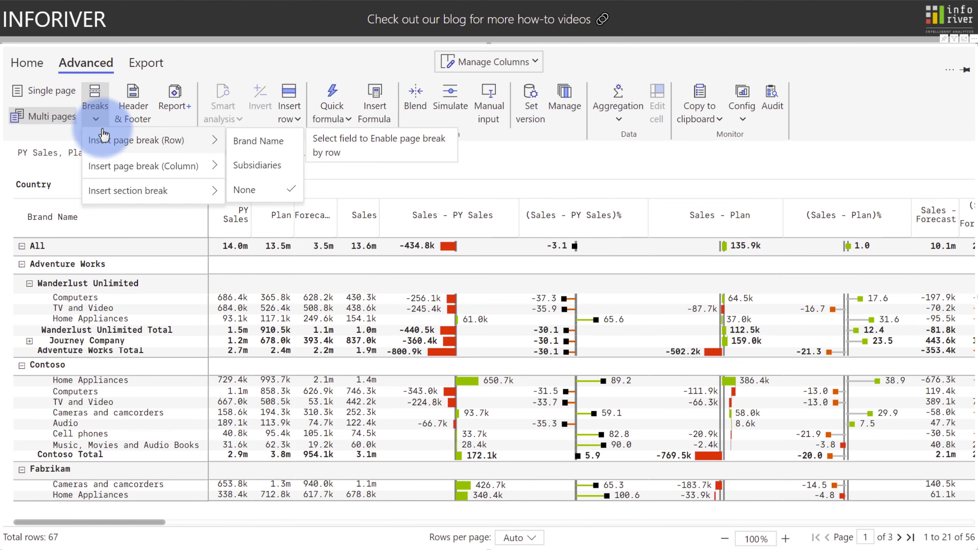
mouse_move(109, 167)
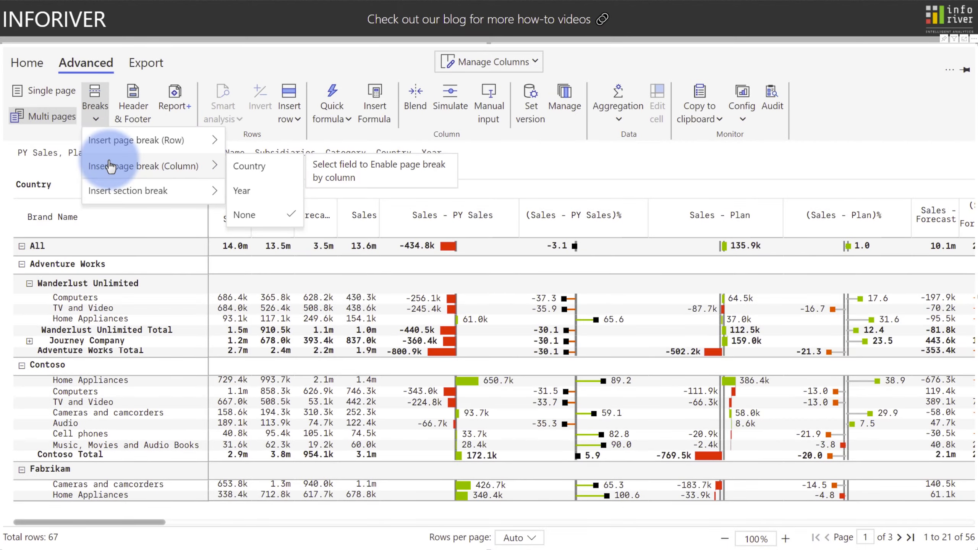
mouse_move(109, 195)
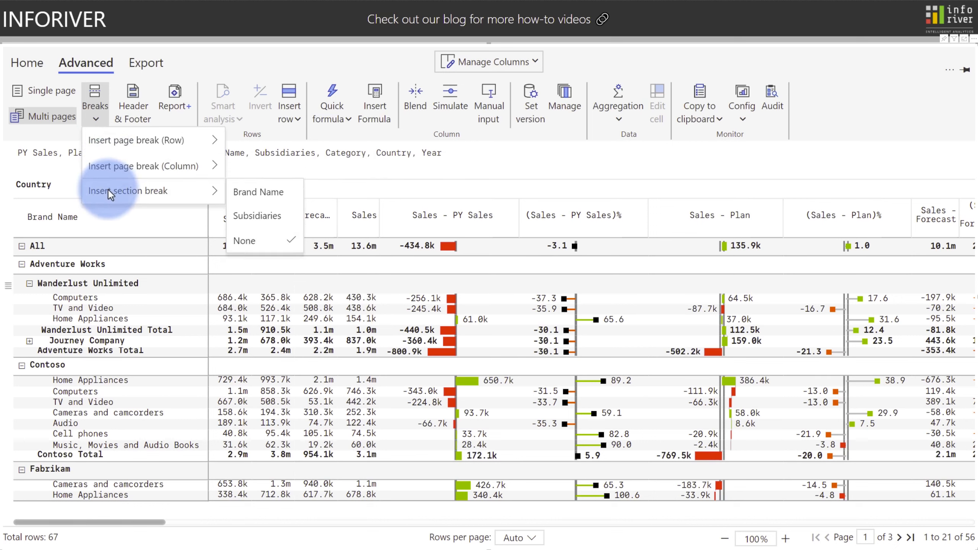
Page through the report to its last page and return to the first page
left_click(898, 540)
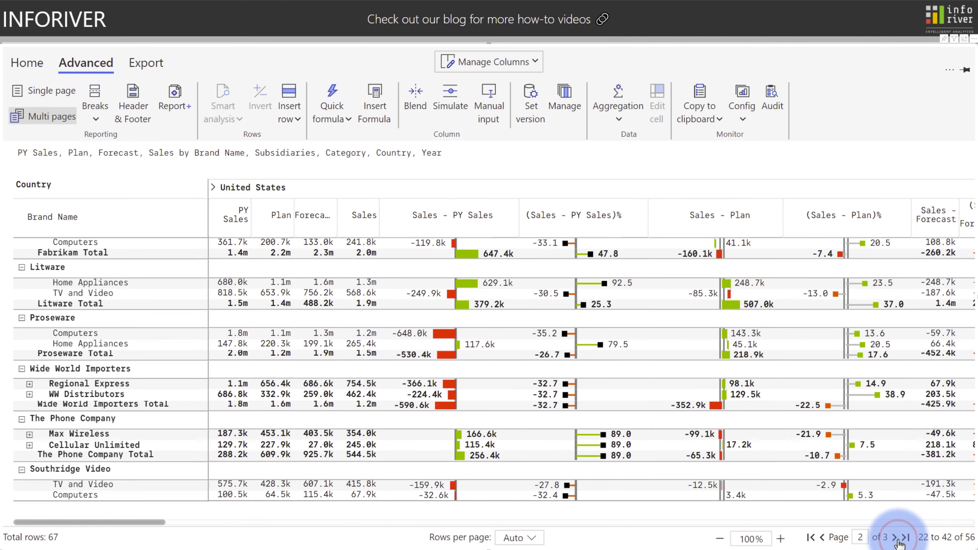
left_click(905, 539)
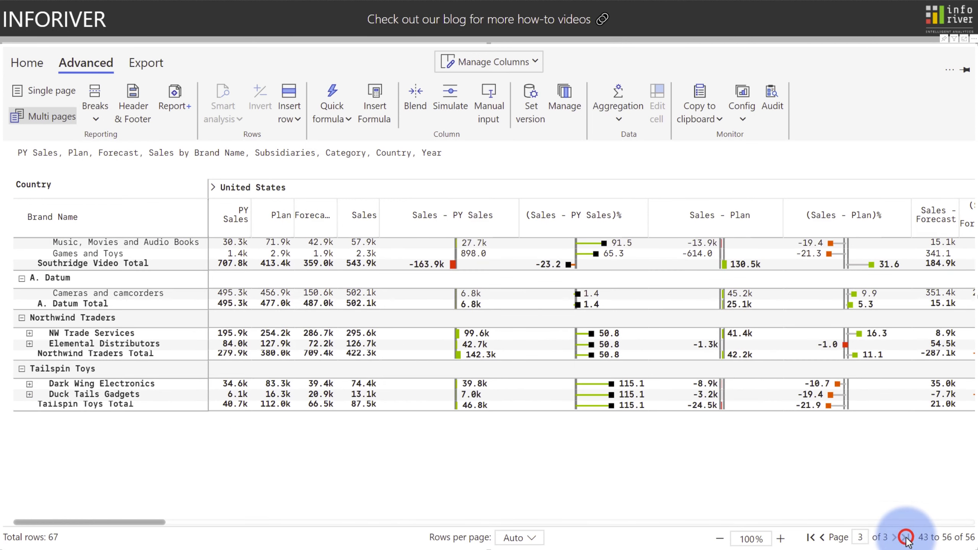
left_click(810, 538)
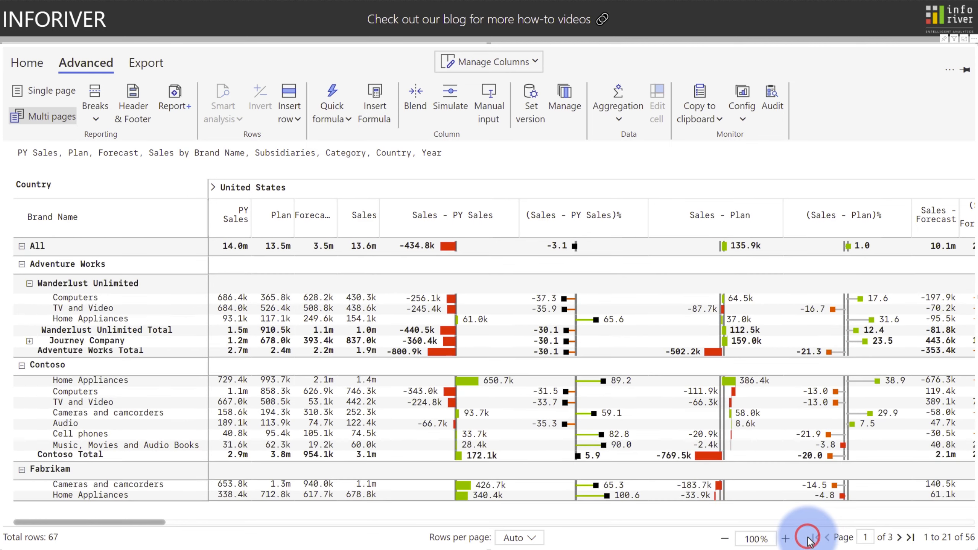
Apply the KPI preset to the report header and close the header editor
left_click(132, 93)
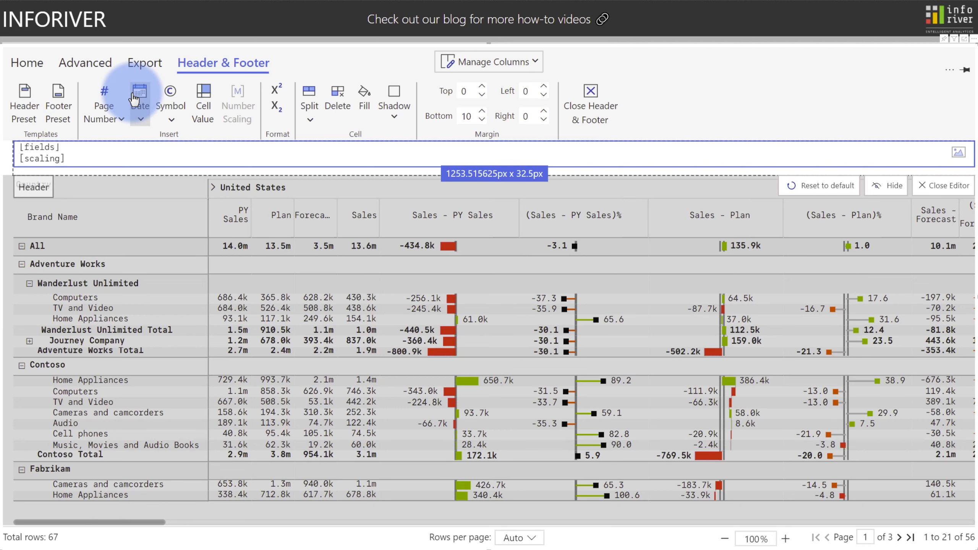
left_click(28, 105)
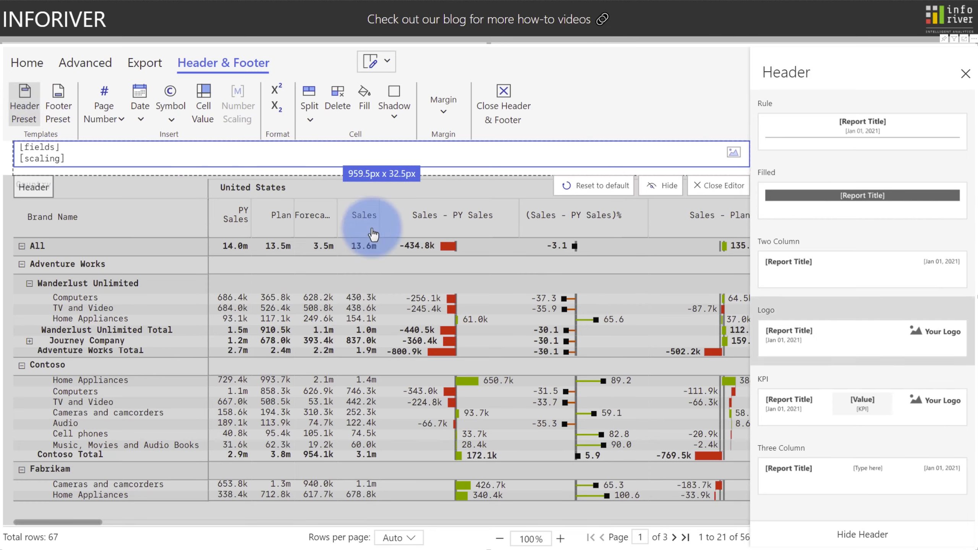
left_click(818, 398)
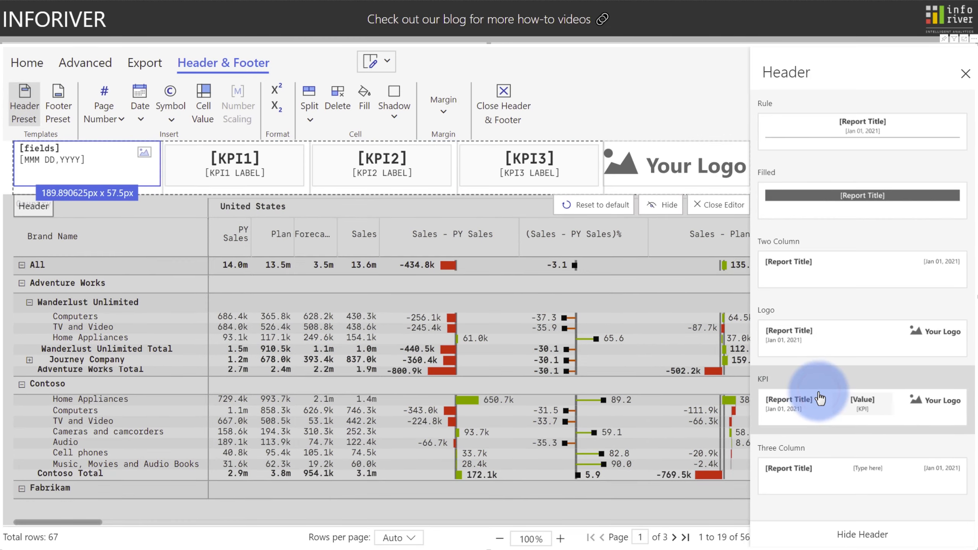
left_click(695, 206)
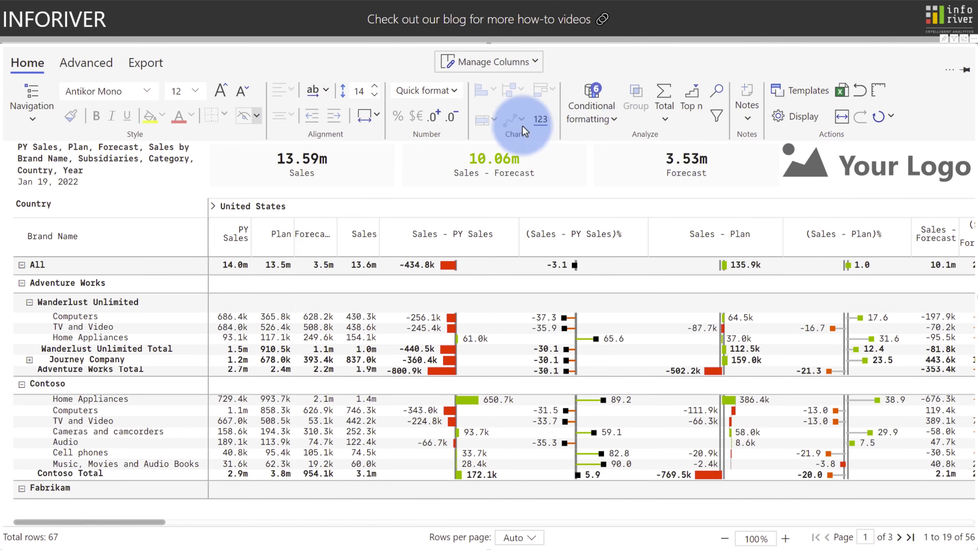
Open the report in Report+ and browse its preset designs
left_click(95, 68)
left_click(174, 100)
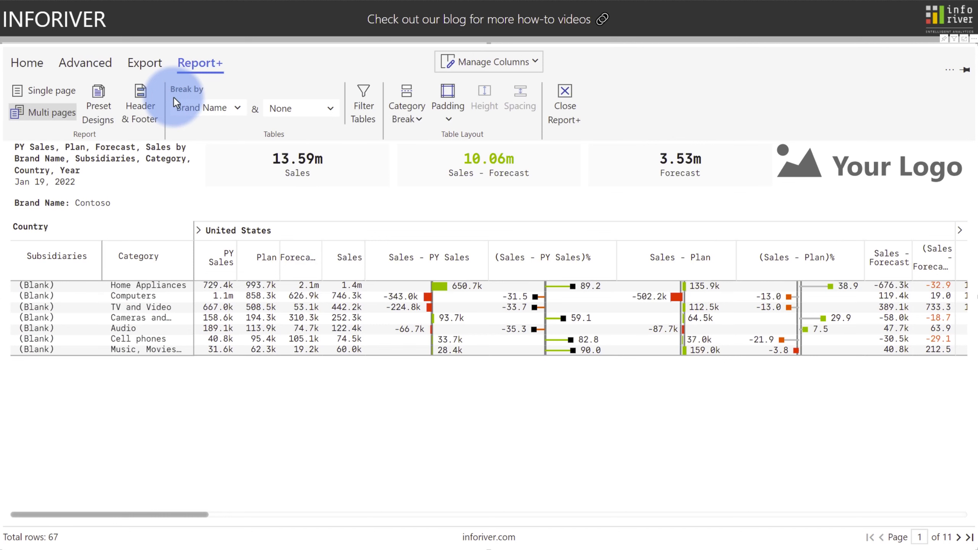
left_click(101, 103)
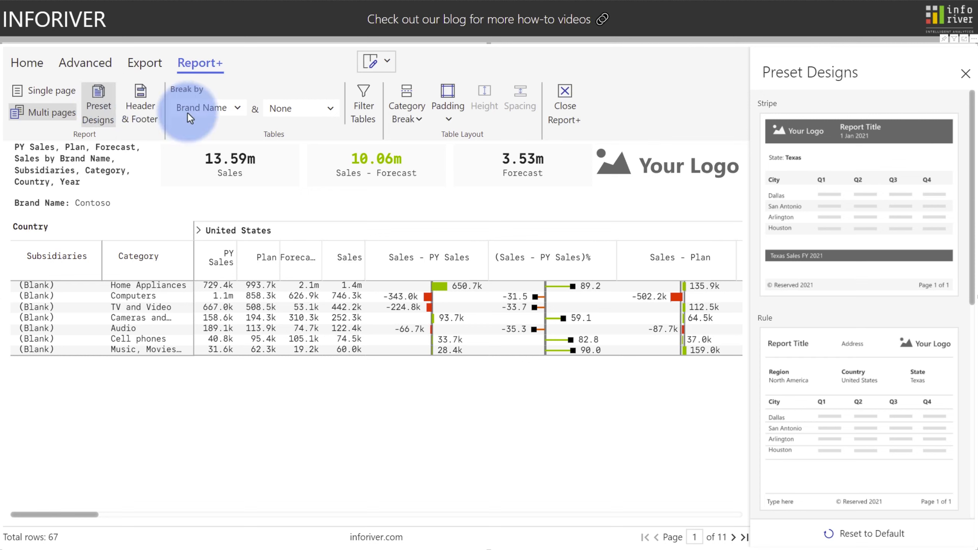
scroll(874, 220, "down", 5)
scroll(877, 227, "down", 1)
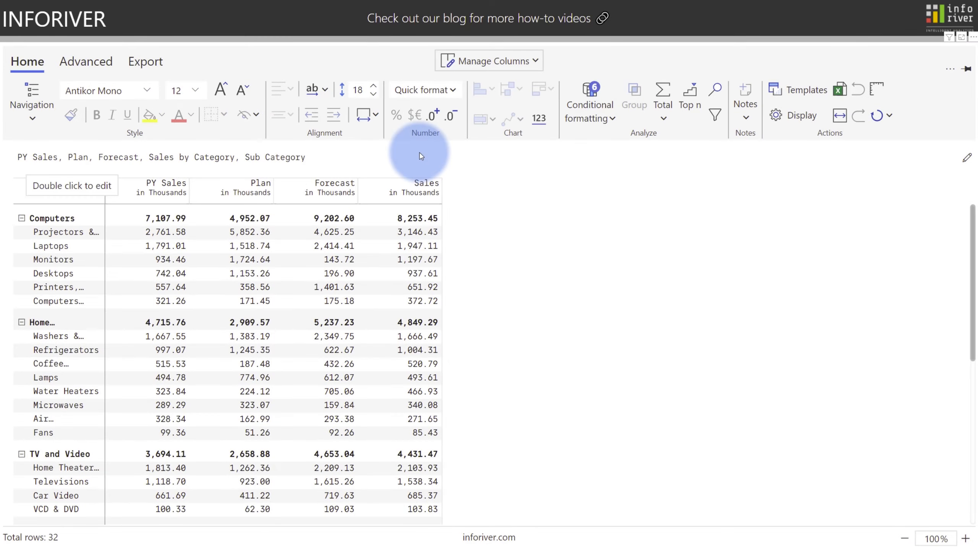
Apply the Uniform quick number format to the category report, and change it to Auto
left_click(420, 90)
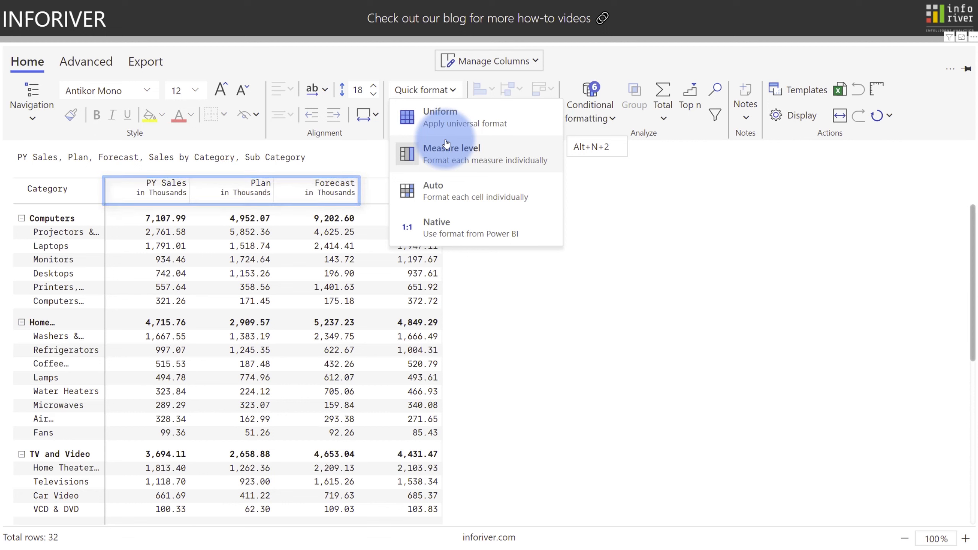
left_click(446, 114)
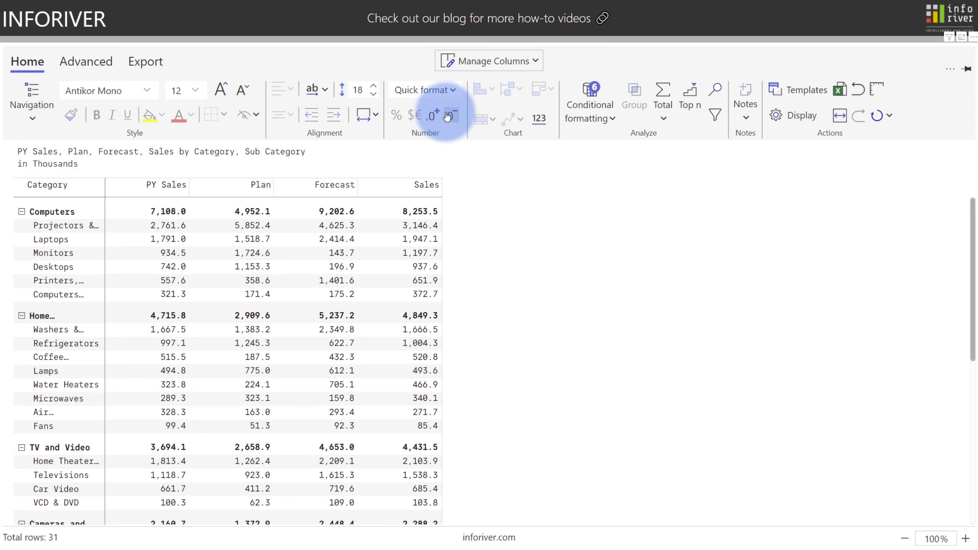
left_click(439, 92)
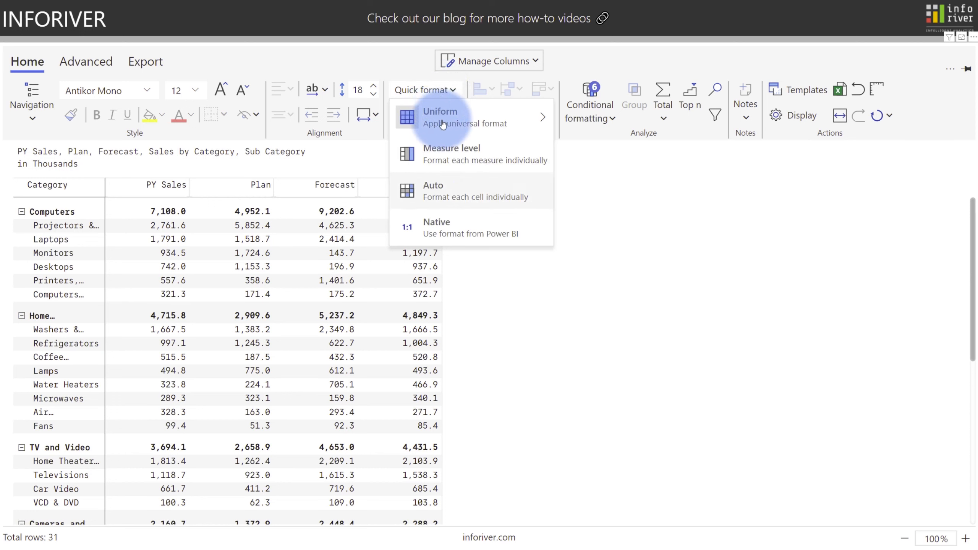
left_click(448, 185)
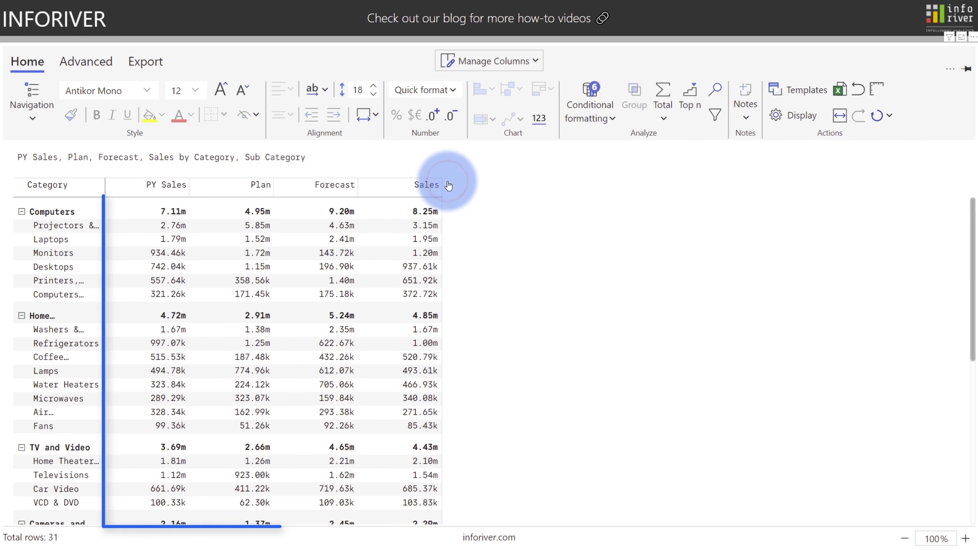
Apply the Native quick number format from Power BI to the category report
left_click(429, 90)
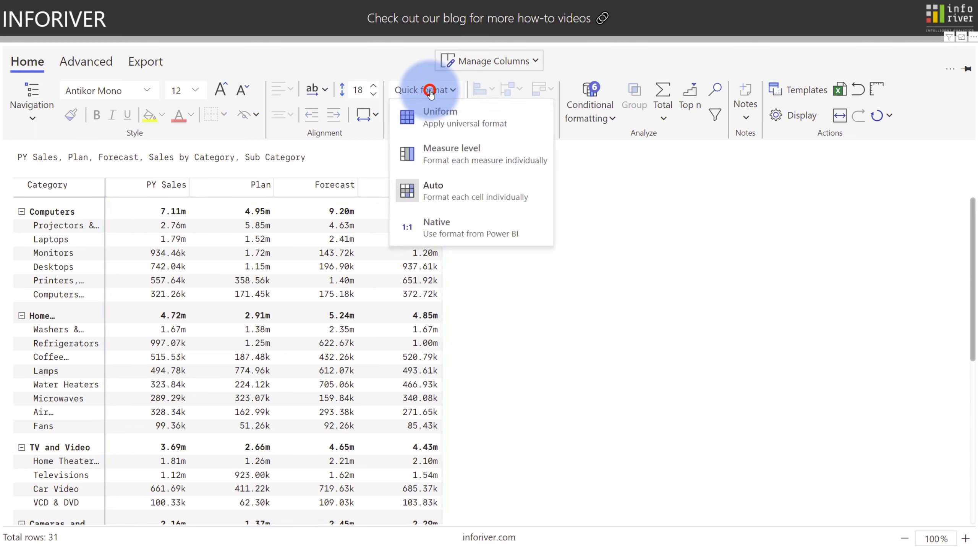
left_click(453, 226)
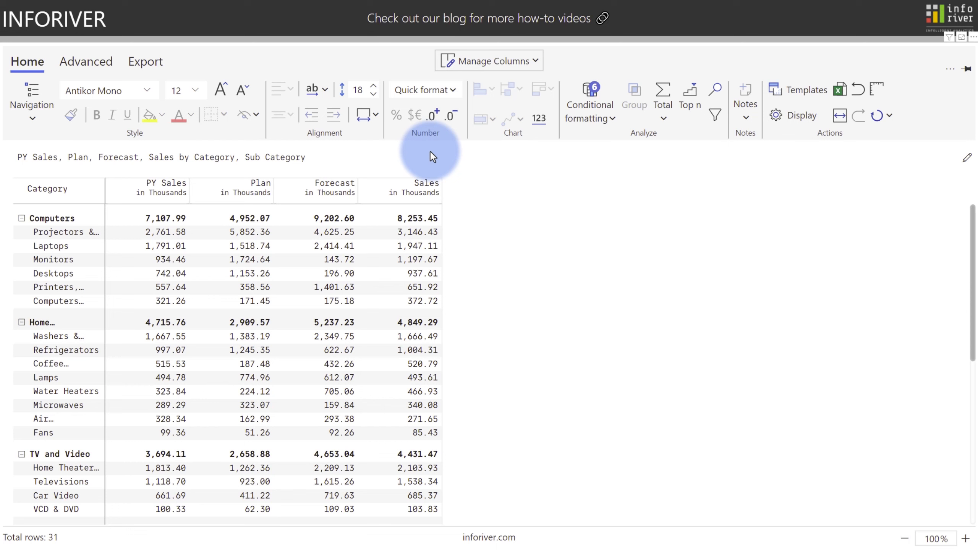
Add the Sales - Plan, (Sales - Plan)%, Sales - Forecast and (Sales - Forecast)% variance columns to the report
left_click(476, 61)
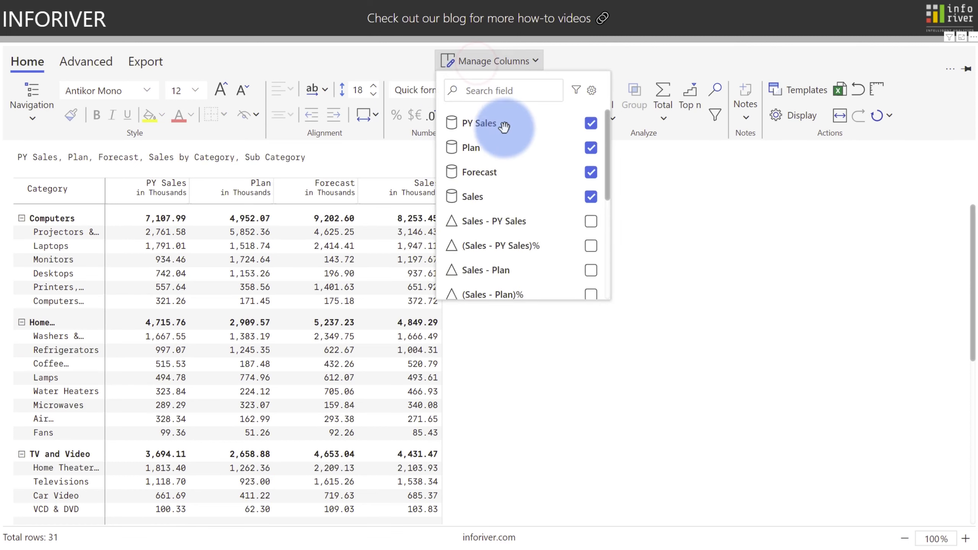
scroll(507, 134, "down", 3)
left_click(591, 159)
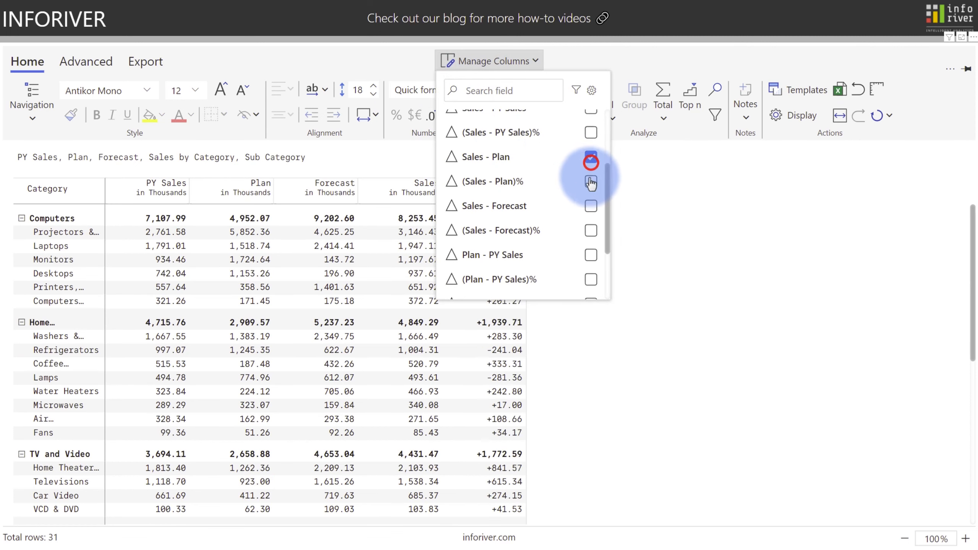
left_click(591, 182)
left_click(591, 205)
left_click(590, 231)
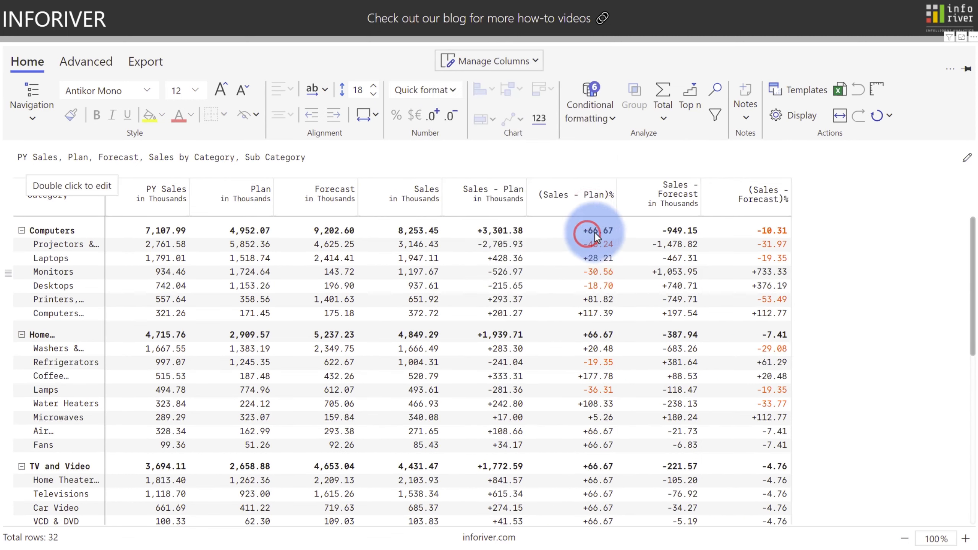
Apply the five-arrow icon classification to the (Sales - Forecast)% column, with row hierarchy levels set to Values and Totals
left_click(721, 195)
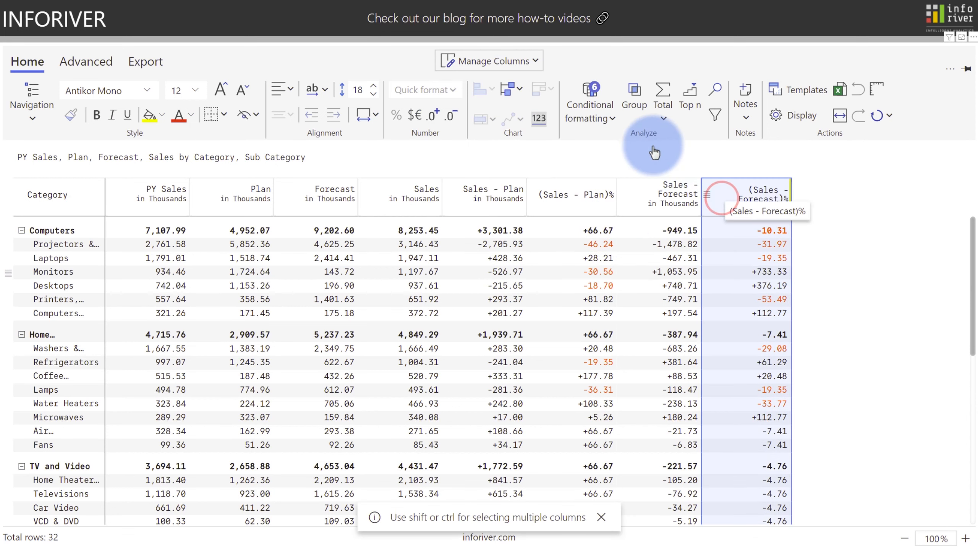
left_click(591, 103)
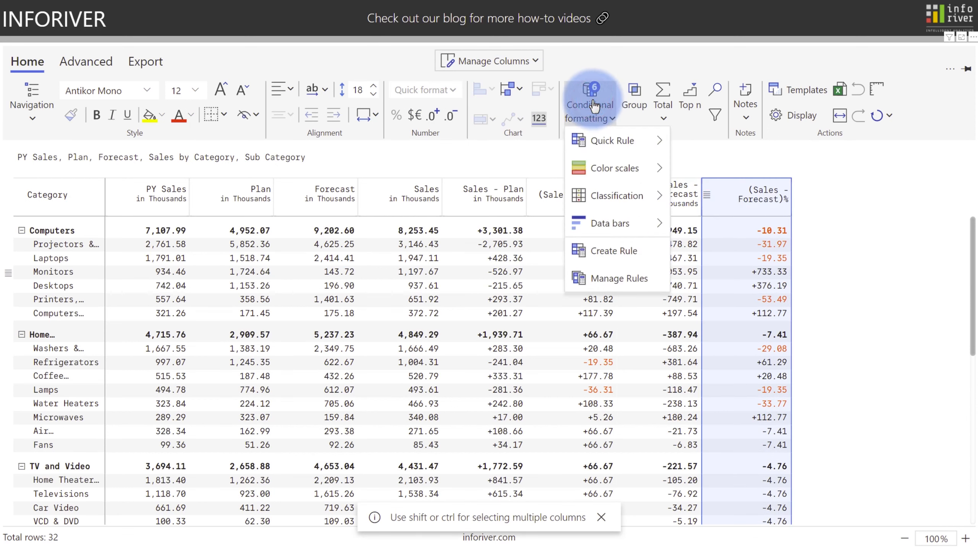
mouse_move(598, 190)
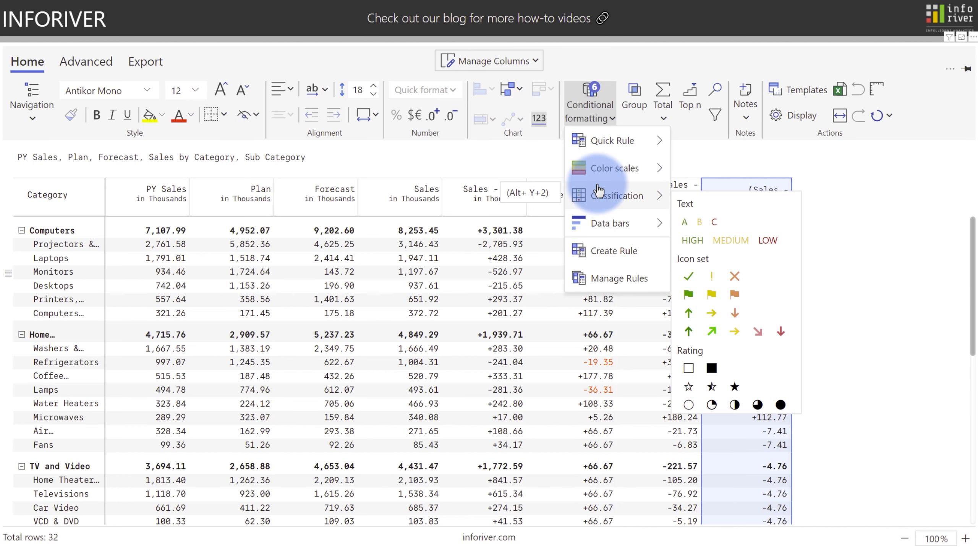
left_click(703, 328)
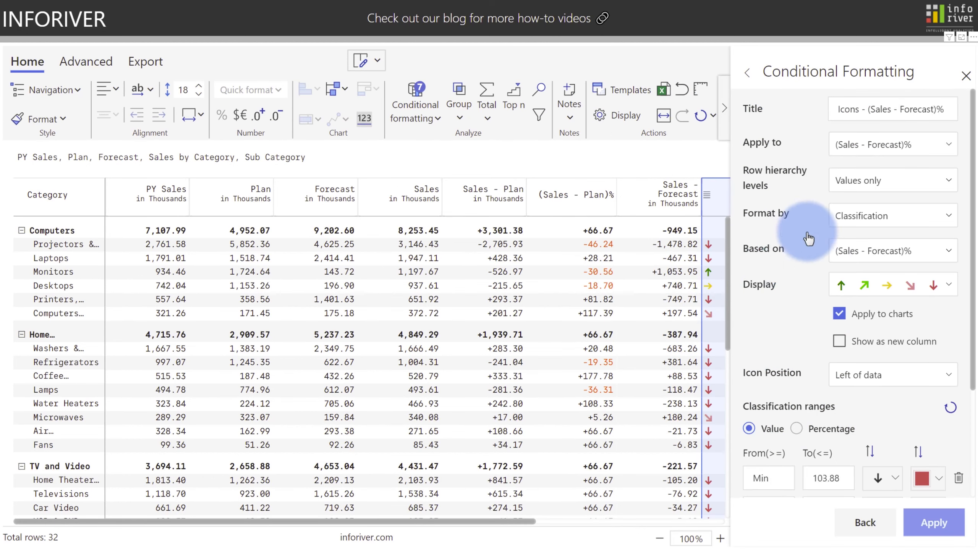
left_click(849, 183)
left_click(854, 196)
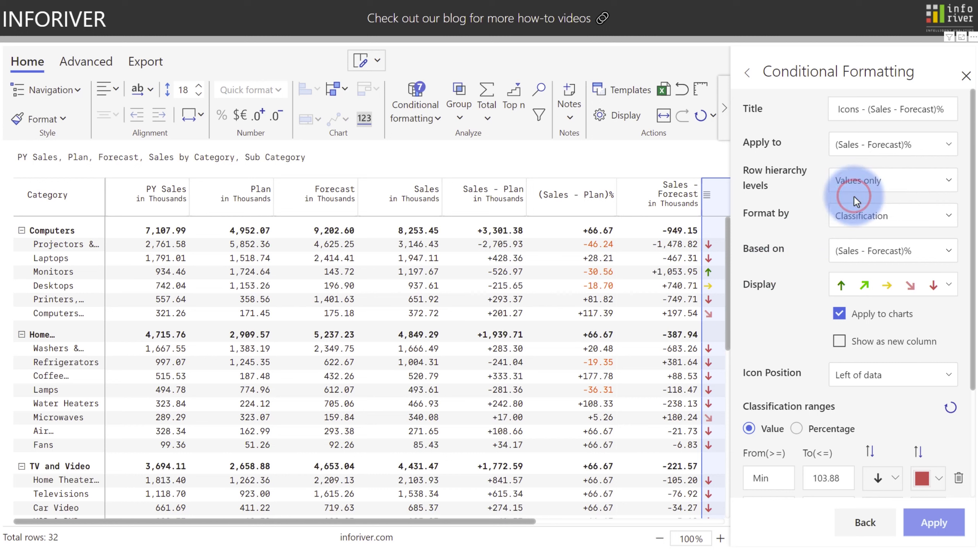
Delete the three middle classification ranges, set the boundary between the red and green arrow ranges to 0, and apply the rule
scroll(854, 196, "down", 4)
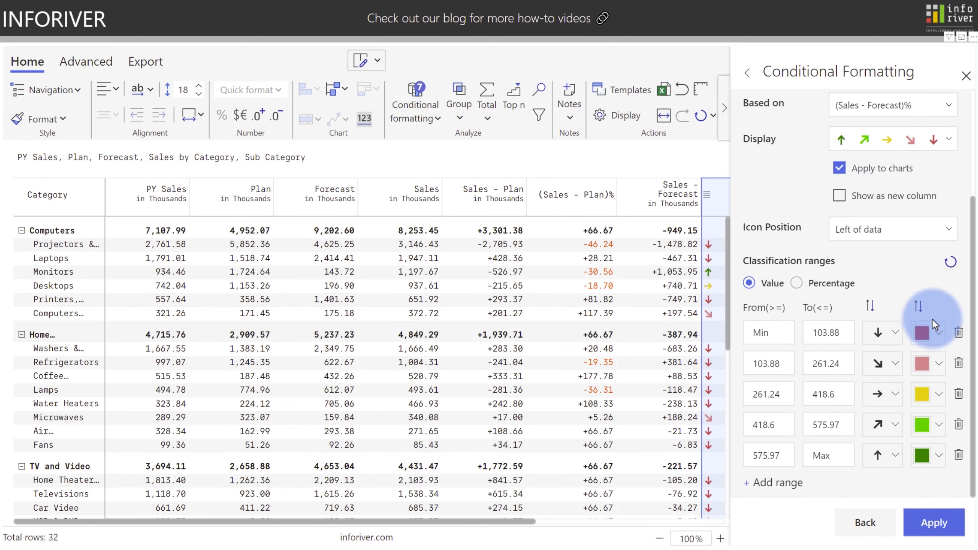
left_click(959, 363)
left_click(959, 394)
left_click(959, 425)
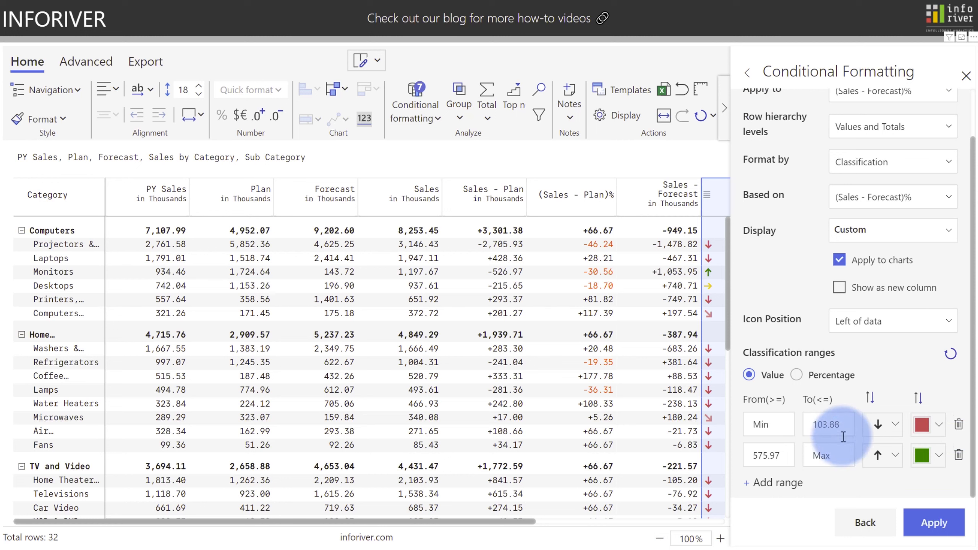
left_click_drag(812, 424, 852, 428)
type("0")
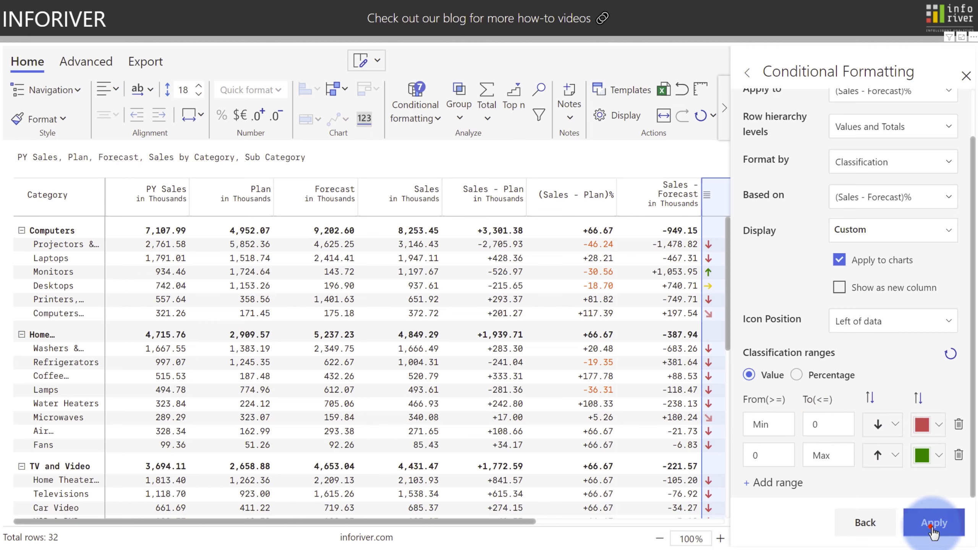
left_click(931, 522)
left_click_drag(647, 521, 730, 522)
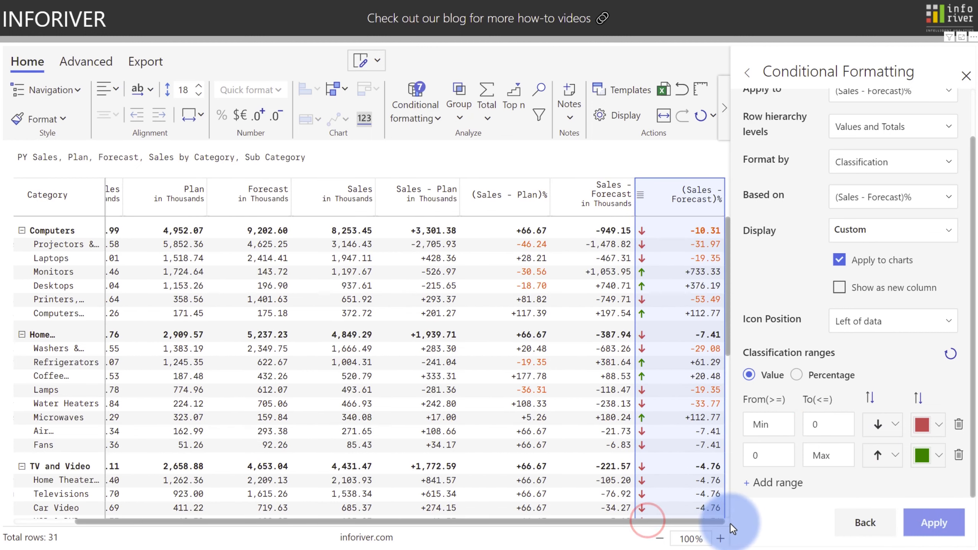
Set the icon position to Right of data, apply the rule, and close the conditional formatting settings
left_click(758, 484)
left_click(843, 320)
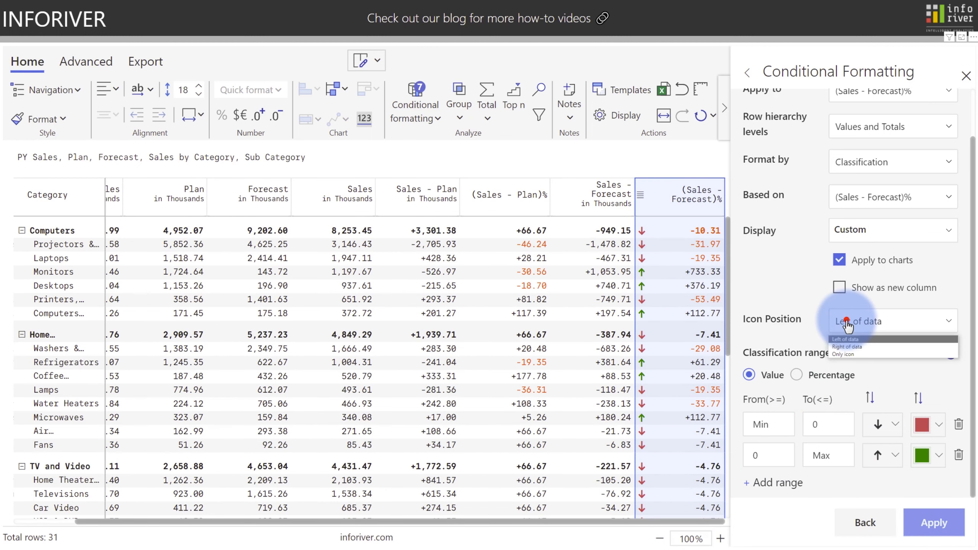
left_click(845, 346)
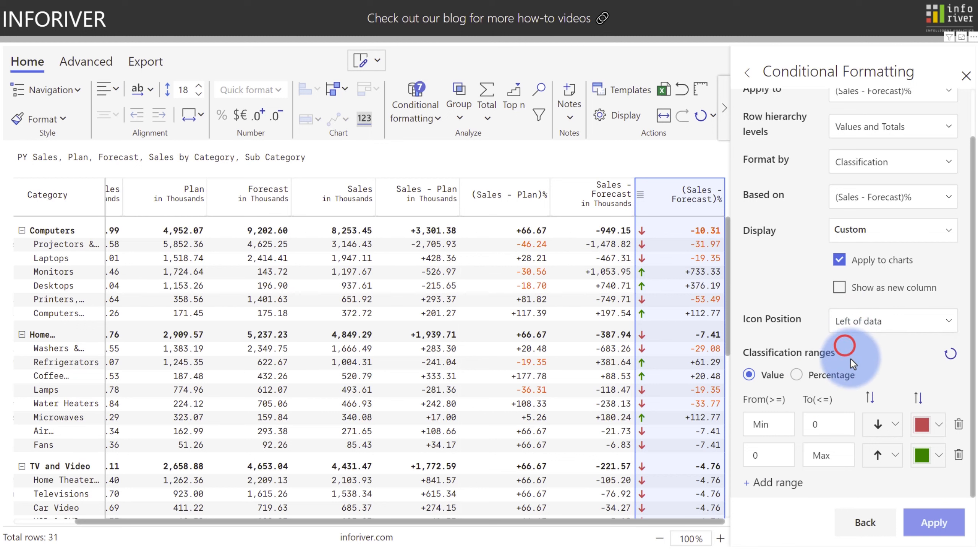
left_click(926, 523)
left_click(966, 76)
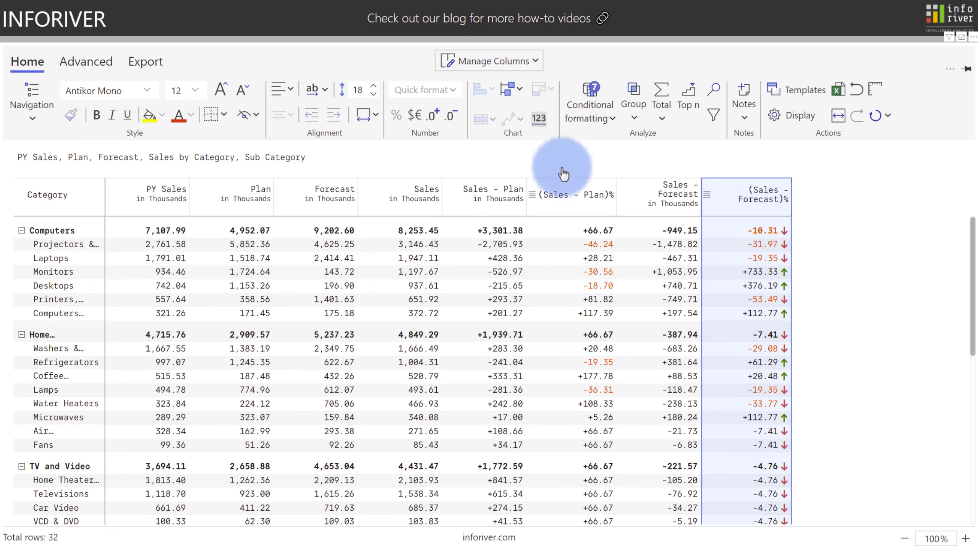
Add blue data bars to the Sales column and close the conditional formatting settings
left_click(427, 193)
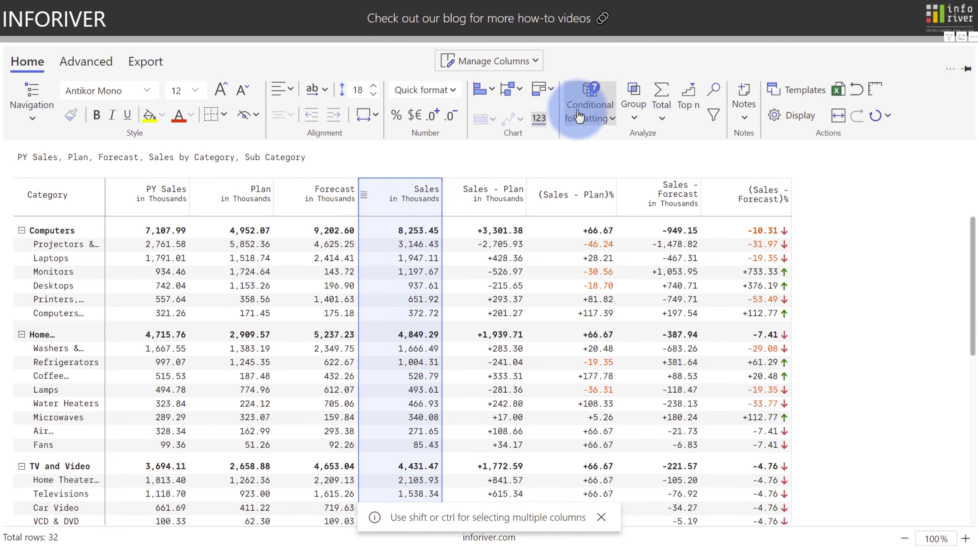
left_click(588, 103)
mouse_move(580, 222)
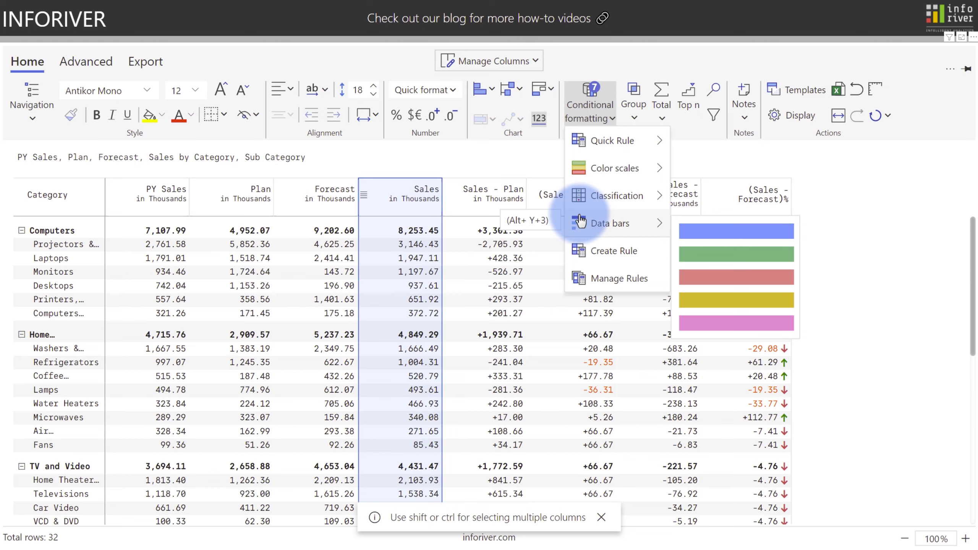
left_click(705, 230)
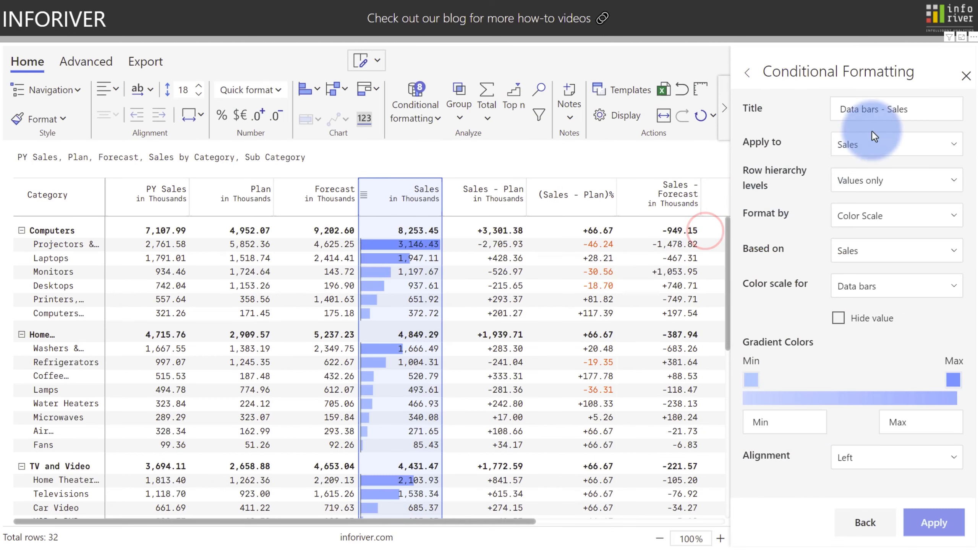
left_click(965, 76)
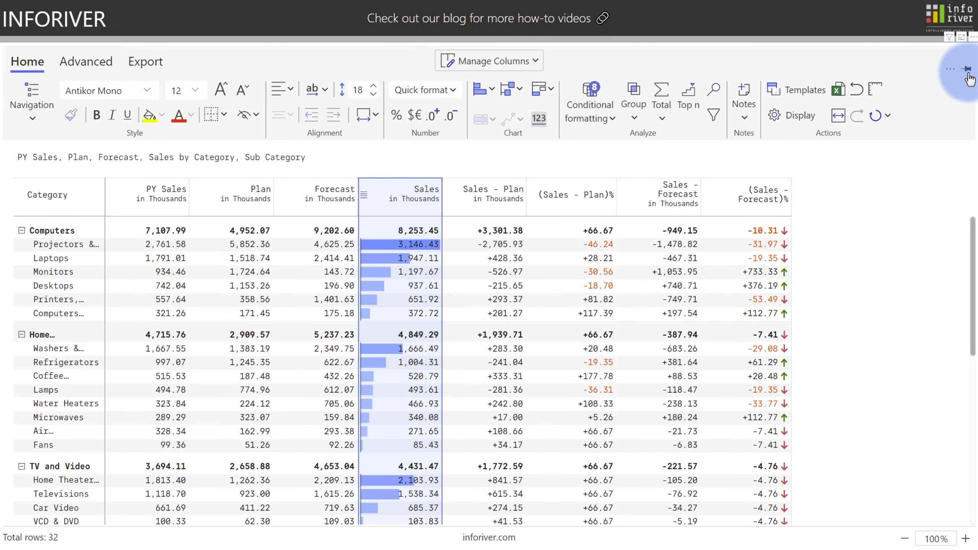
Blend Sales with (Sales - Forecast)% vertically into a new measure titled "Sales & Fcst Var %"
left_click(751, 200)
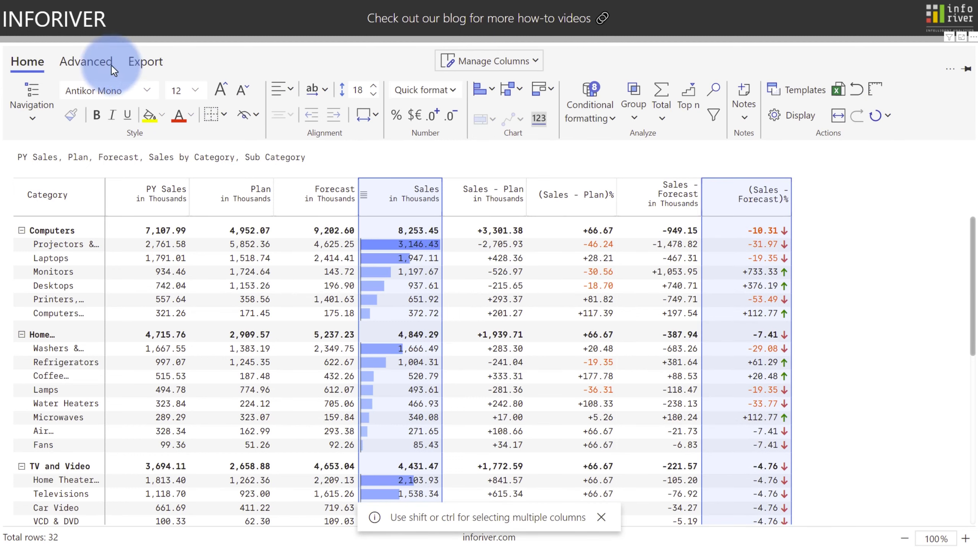
left_click(99, 62)
left_click(414, 97)
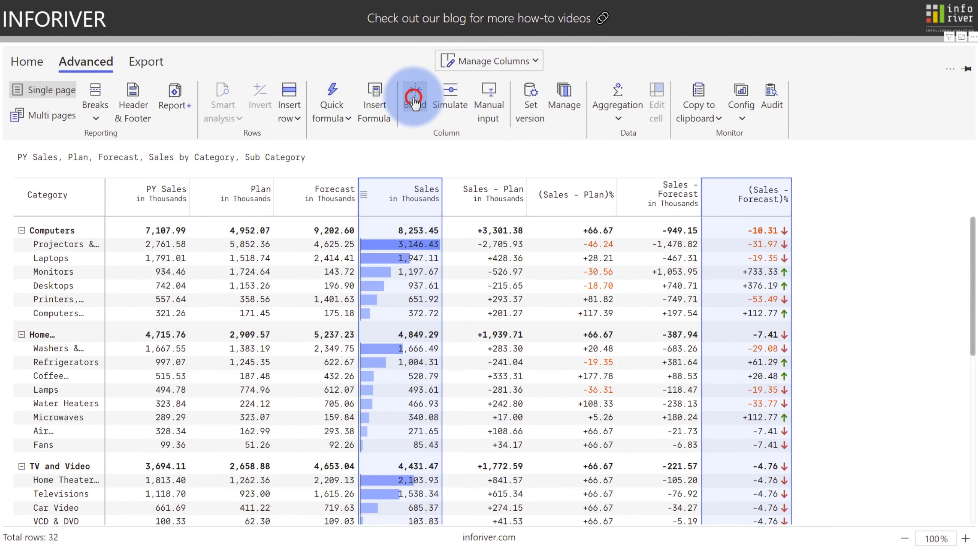
type("Sales & Fcst Var %")
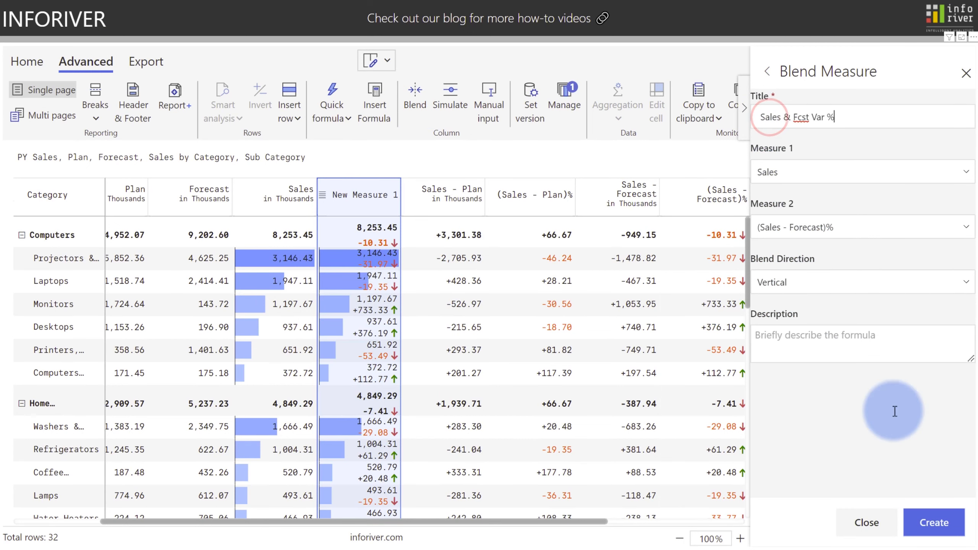
left_click(938, 522)
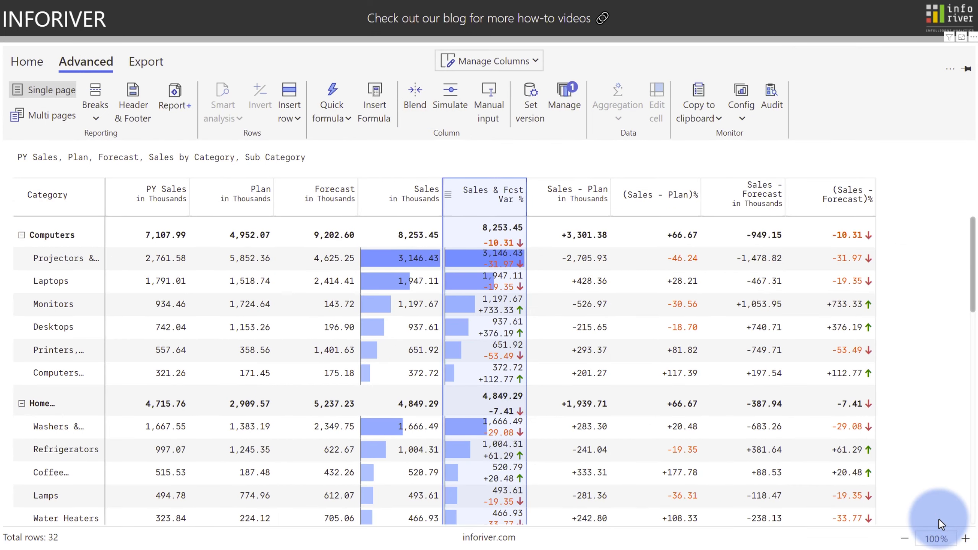
Reduce the (Sales - Forecast)% column's font size to 10 and make its text italic
left_click(420, 196)
left_click(818, 187)
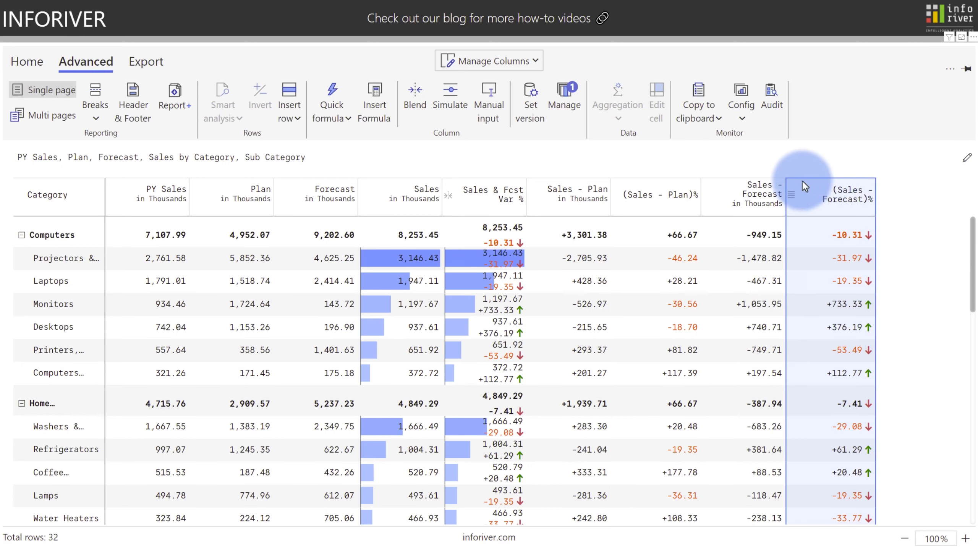
left_click(26, 65)
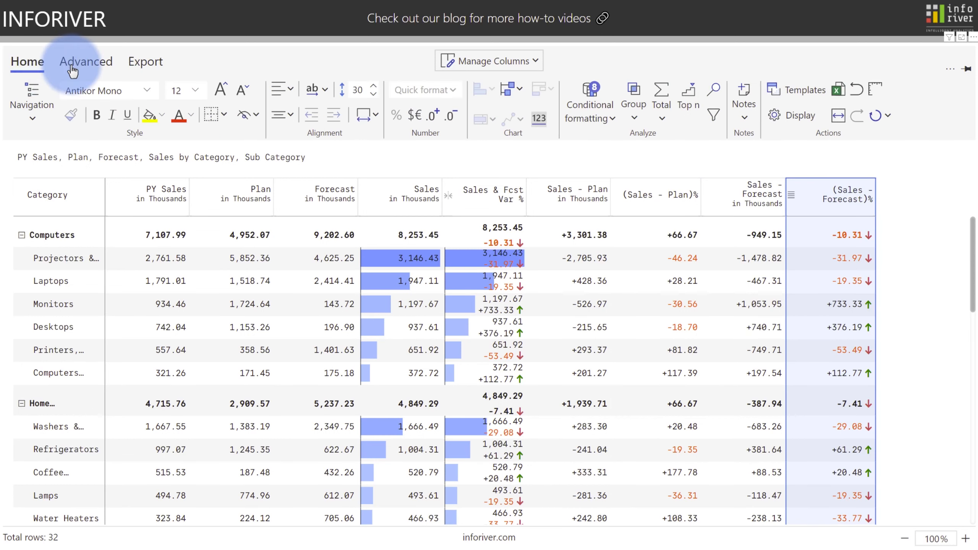
left_click(241, 91)
left_click(241, 92)
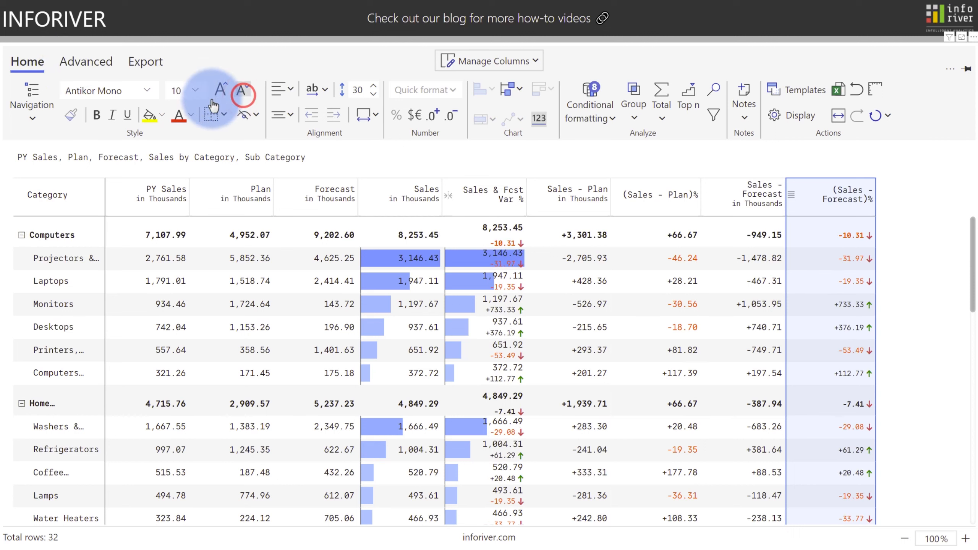
left_click(112, 115)
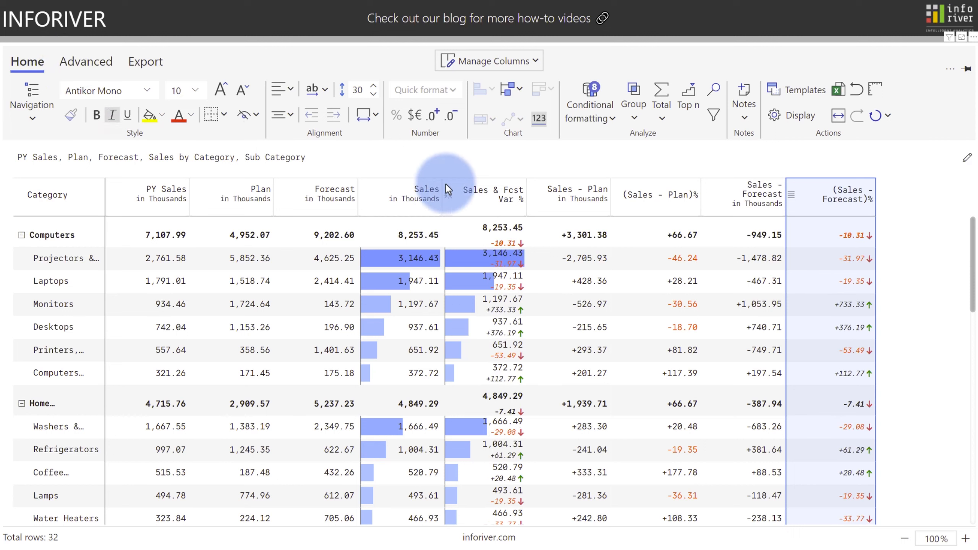
Hide the Sales and (Sales - Forecast)% source columns, keeping the blended Sales & Fcst Var % column
left_click(465, 192)
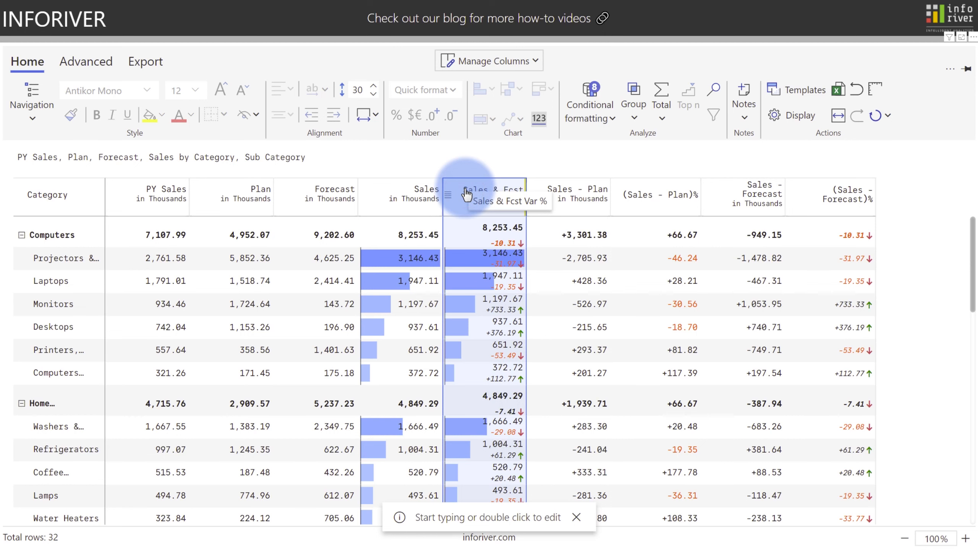
left_click(416, 193)
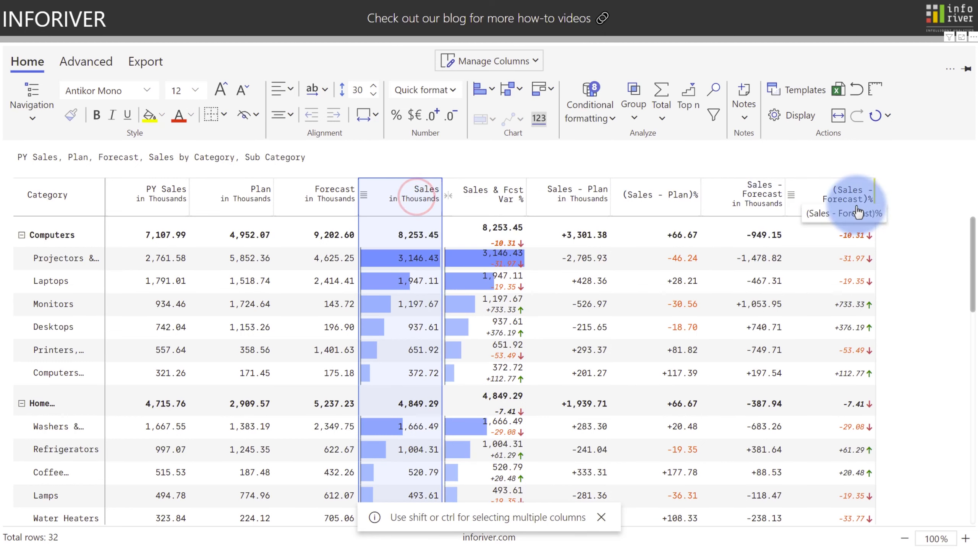
left_click(858, 206)
left_click(241, 115)
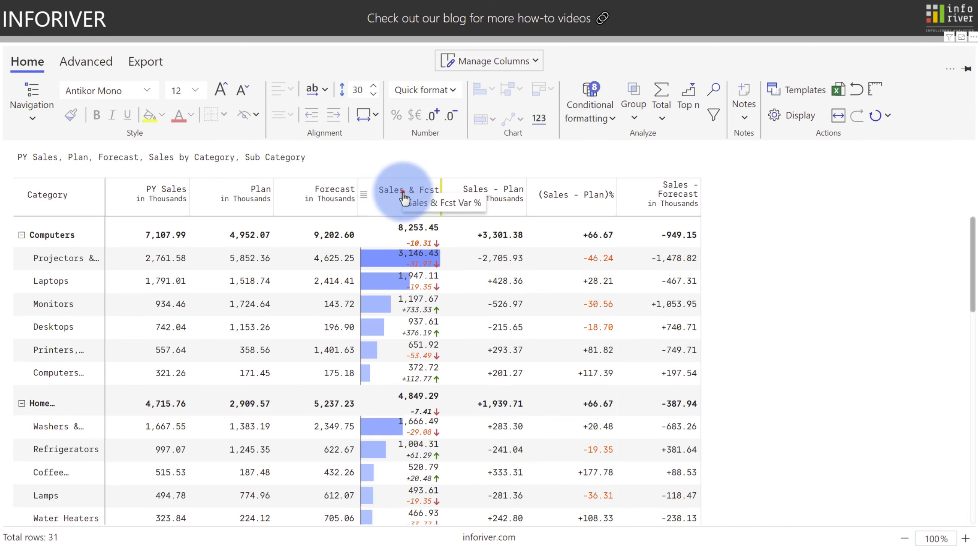
Move the Sales & Fcst Var % column directly after Category and widen it so its title fits on one line
mouse_move(403, 191)
left_mouse_down()
mouse_move(155, 197)
mouse_move(217, 192)
left_mouse_up()
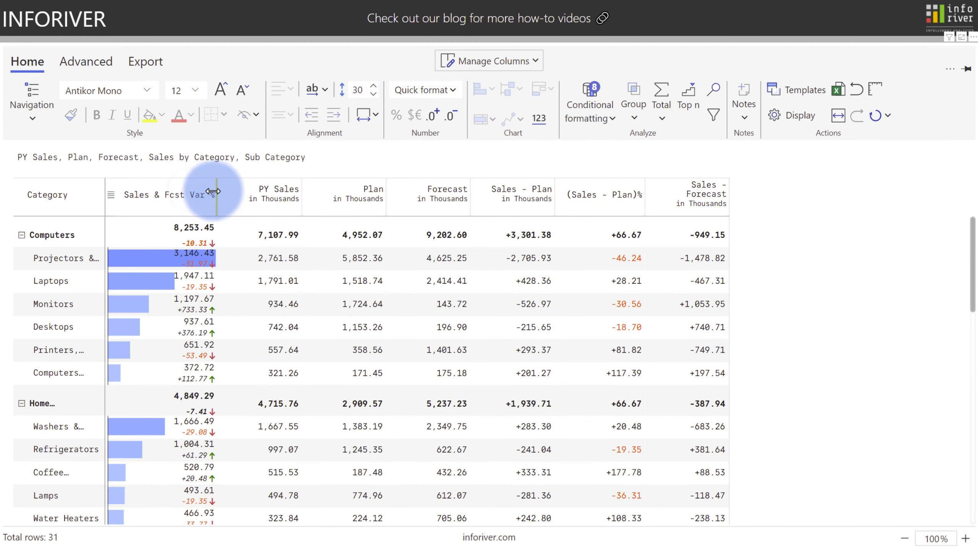
left_click(167, 194)
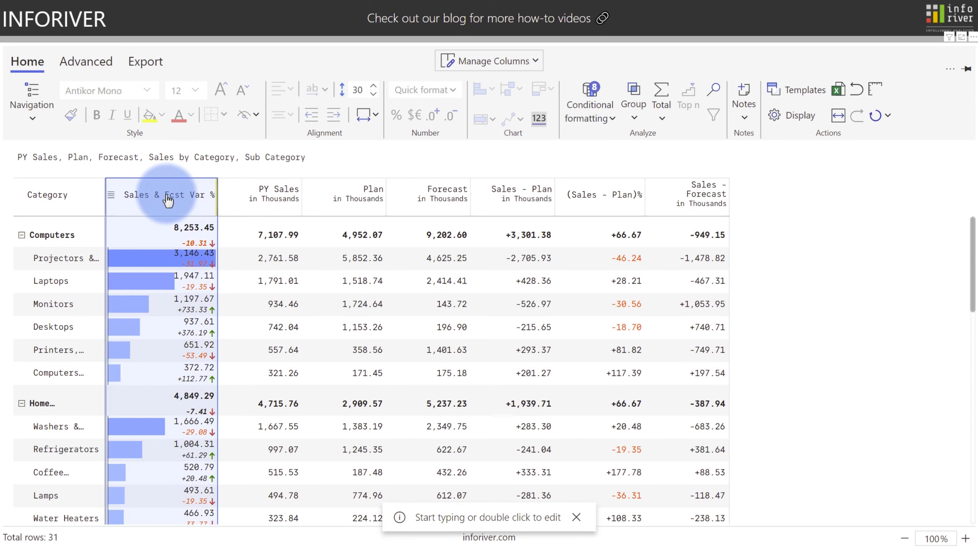
left_click(574, 107)
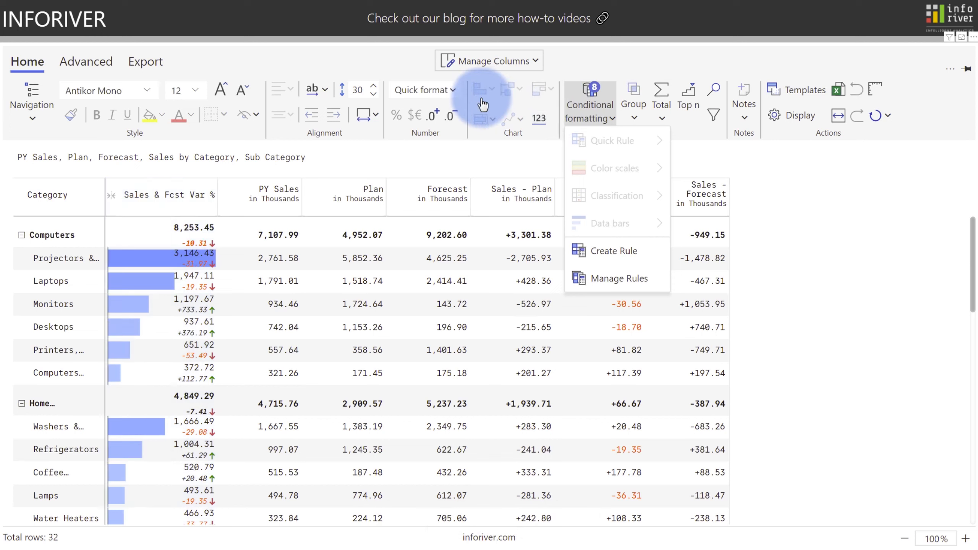
Show the Sales - Plan column as a green and red variance bar chart with bar overlap enabled
left_click(513, 190)
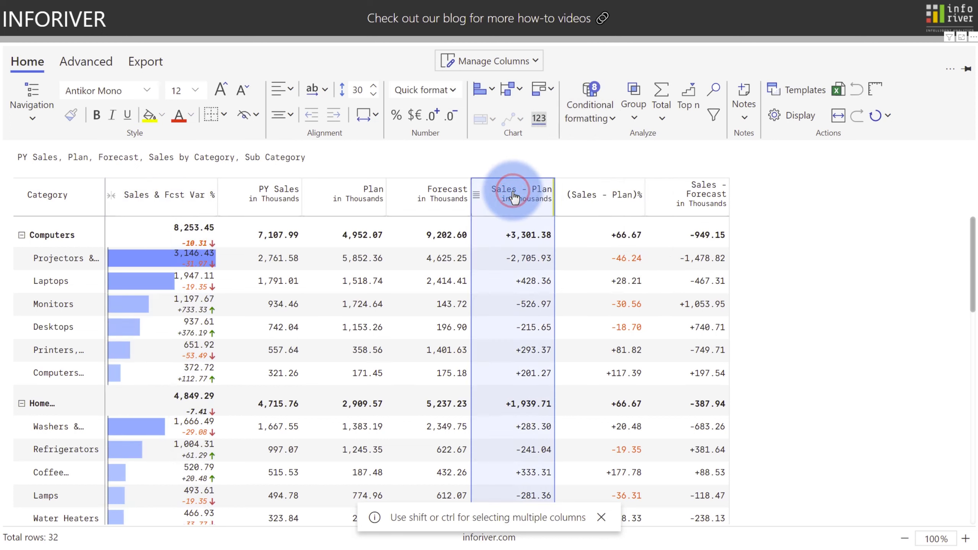
left_click(482, 90)
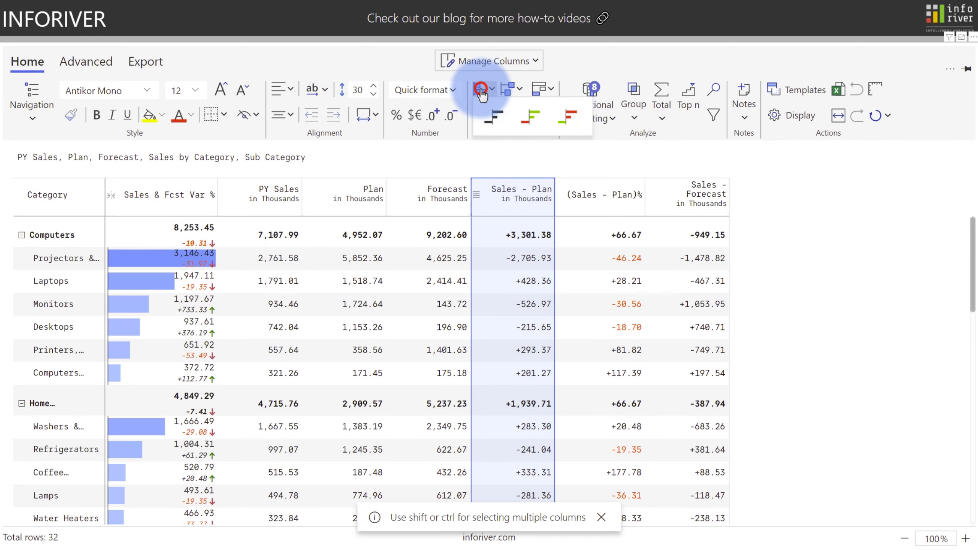
left_click(524, 122)
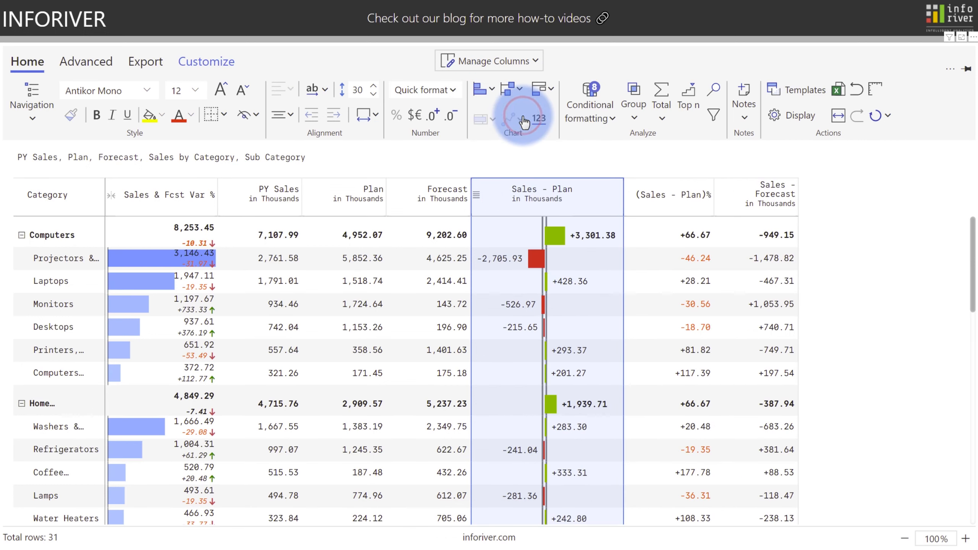
left_click(203, 62)
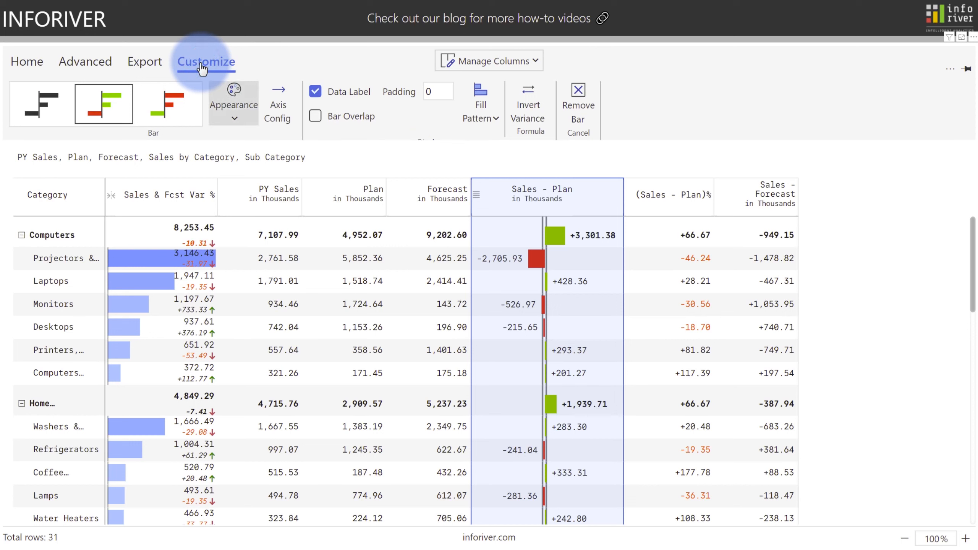
left_click(315, 116)
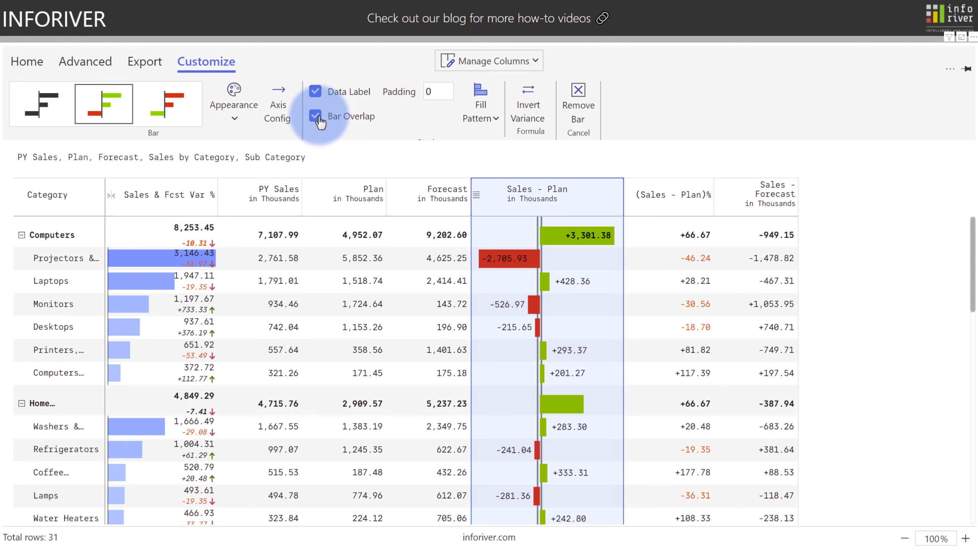
Show the (Sales - Plan)% column as a lollipop chart with dark markers and widen it, accepting that universal scaling gets disabled
left_click(652, 195)
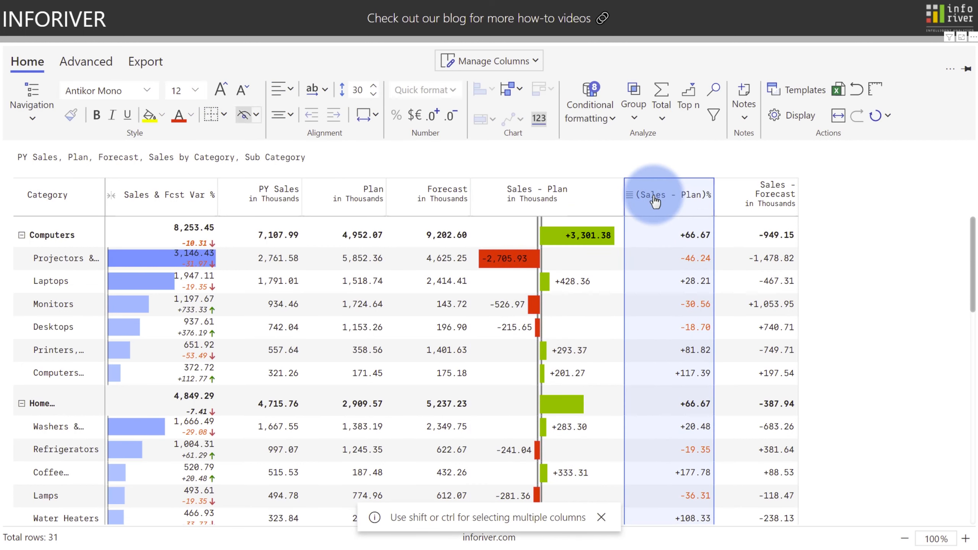
left_click(516, 95)
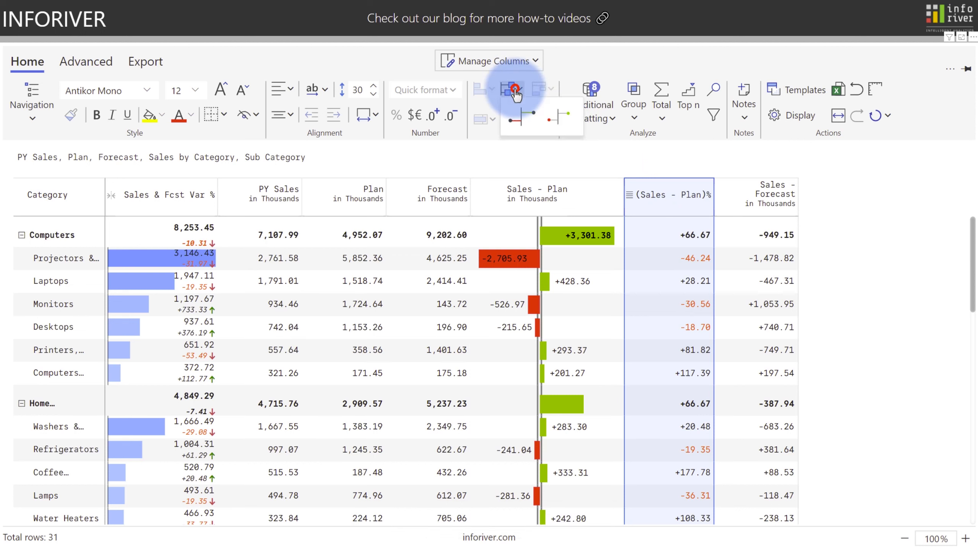
left_click(518, 124)
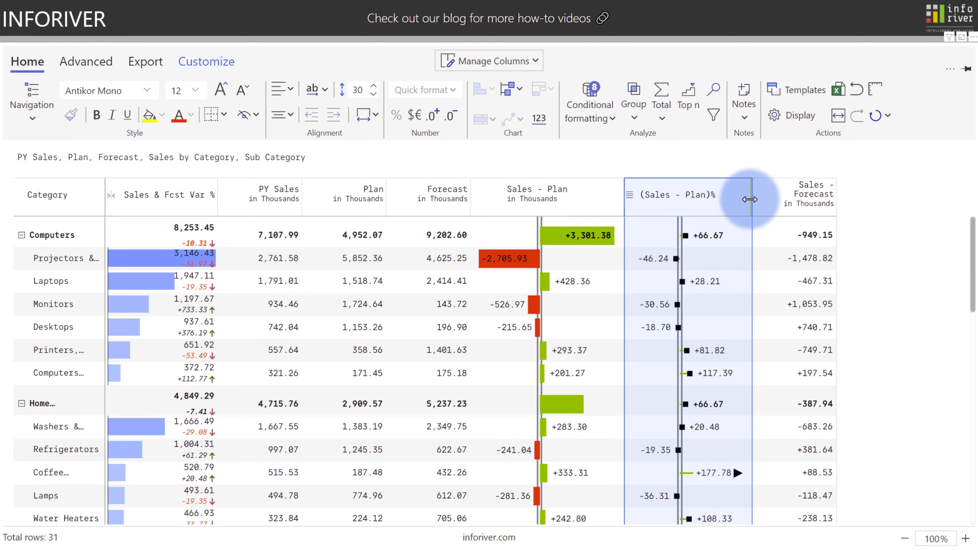
left_click_drag(749, 199, 764, 199)
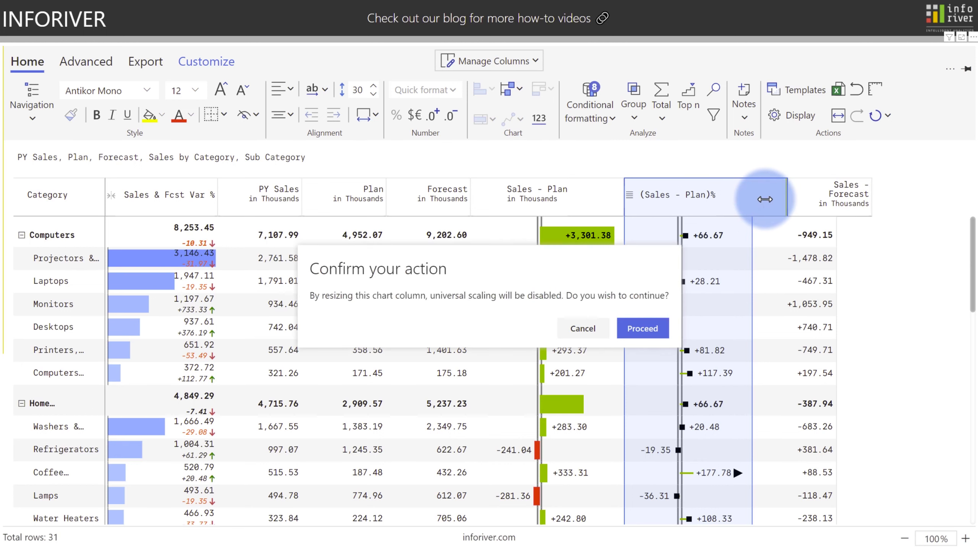
key("Return")
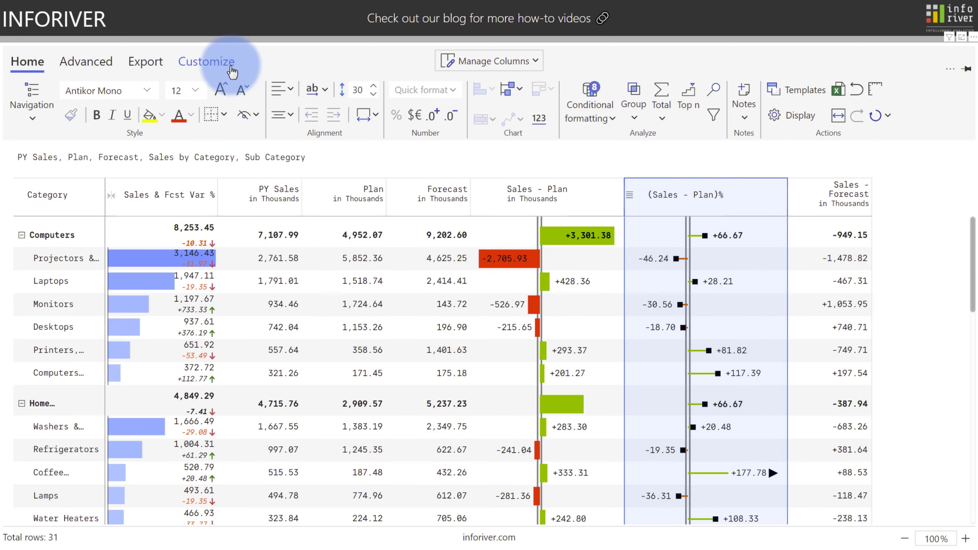
Enable custom outliers for the (Sales - Plan)% lollipop chart with a negative threshold of -15%
left_click(230, 63)
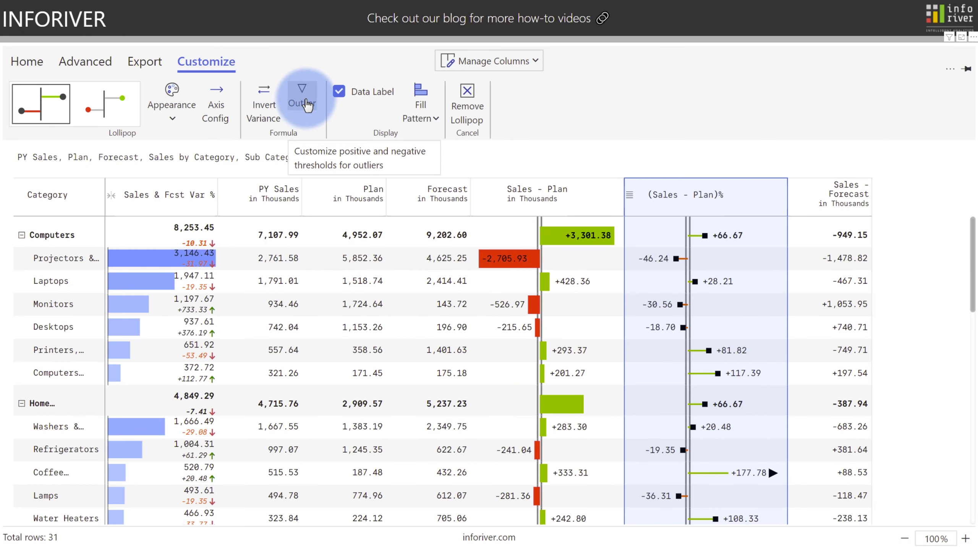
left_click(306, 102)
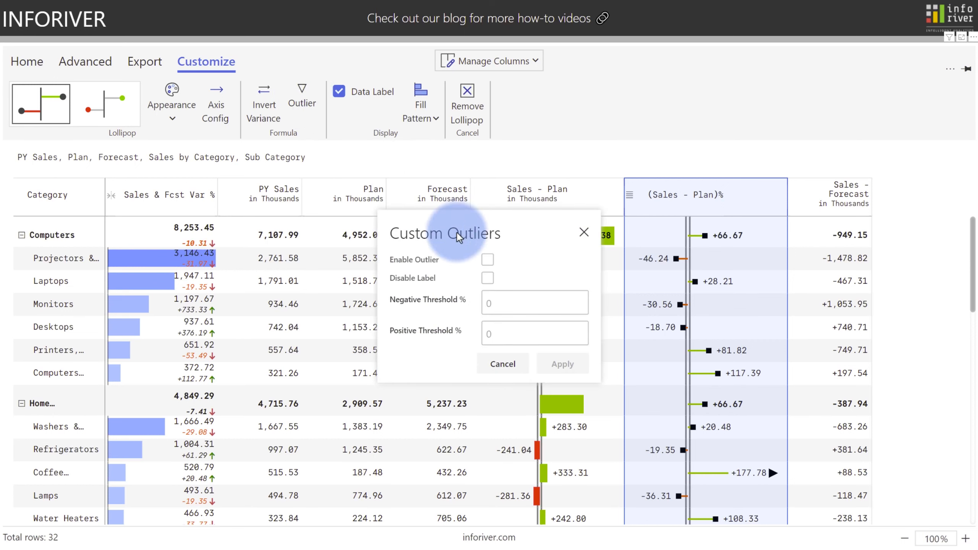
left_click(488, 260)
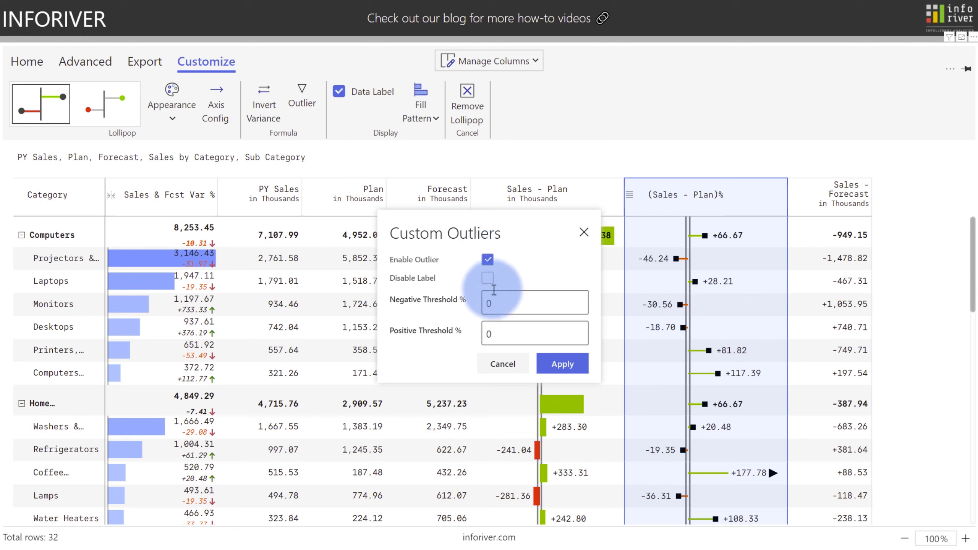
left_click(491, 303)
type("-15")
left_click(556, 363)
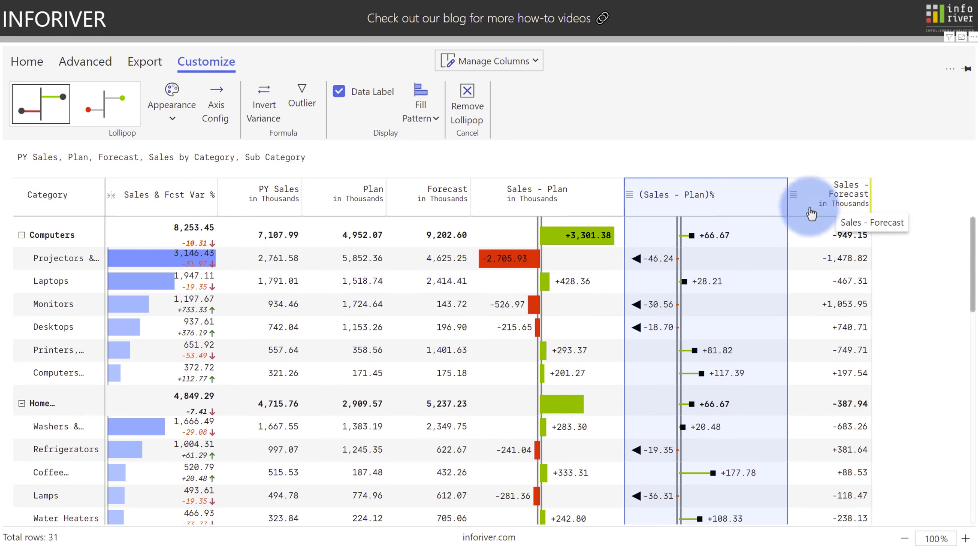
Show the Sales - Forecast column as a green and red waterfall chart and widen the column
left_click(850, 197)
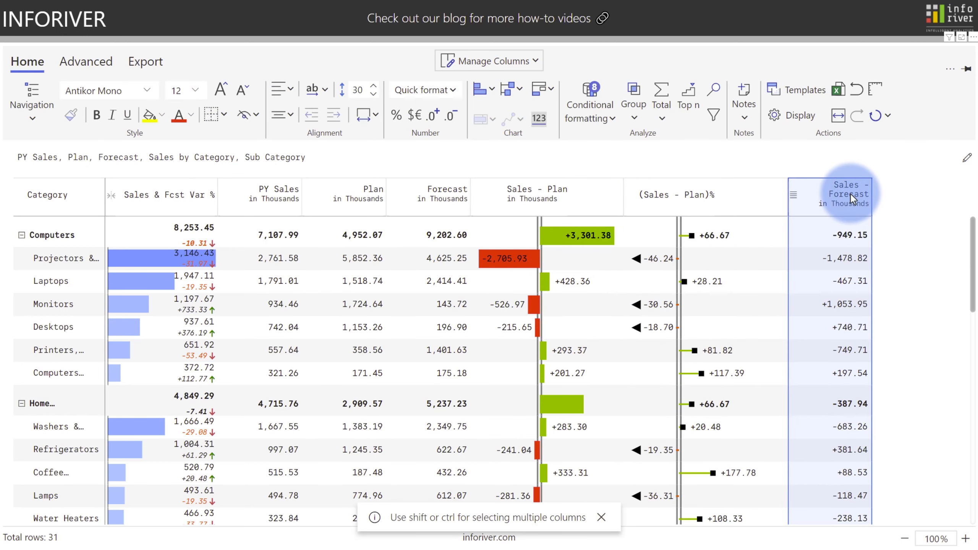
left_click(541, 88)
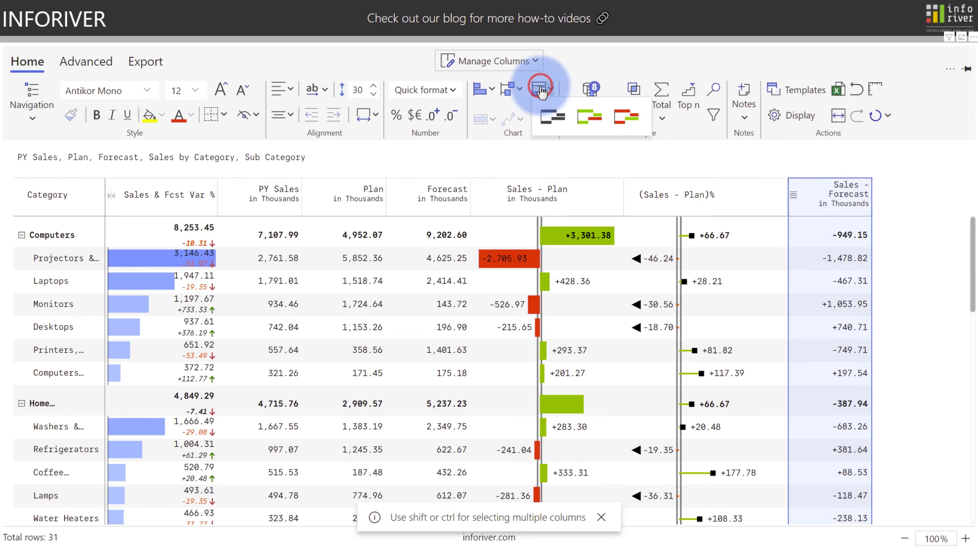
left_click(597, 123)
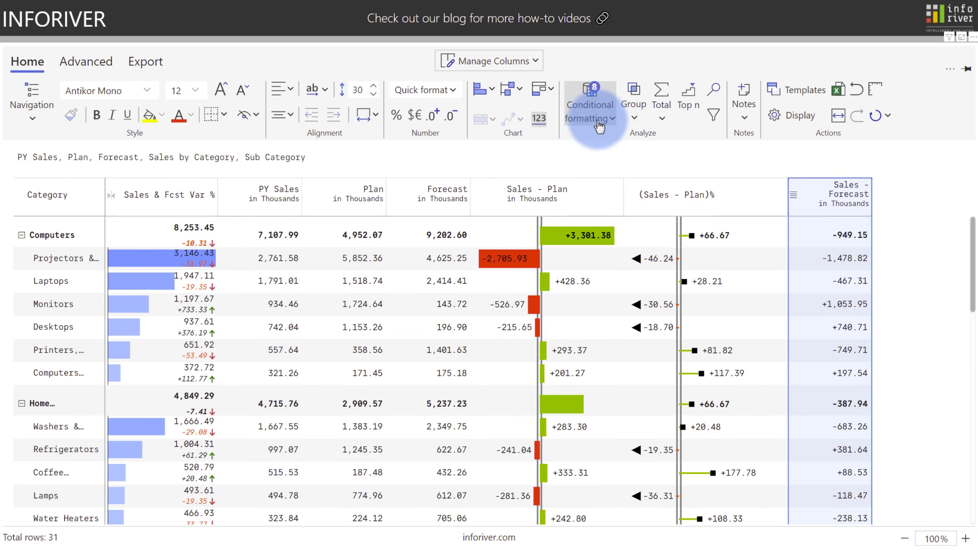
left_click_drag(820, 190, 884, 133)
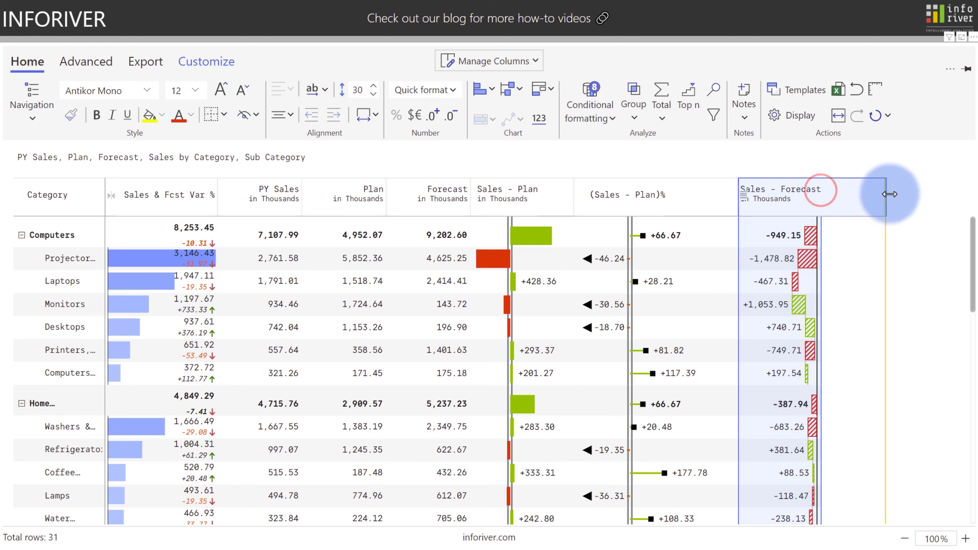
left_click(687, 160)
Make the Sales - Forecast waterfall continuous and review it down to the Cell phones rows
left_click(221, 62)
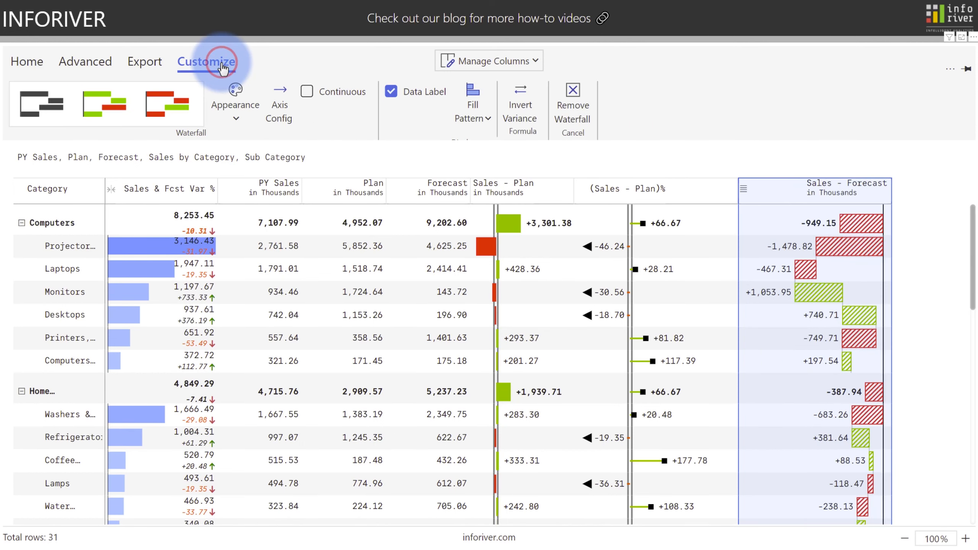
left_click(308, 93)
scroll(826, 220, "down", 5)
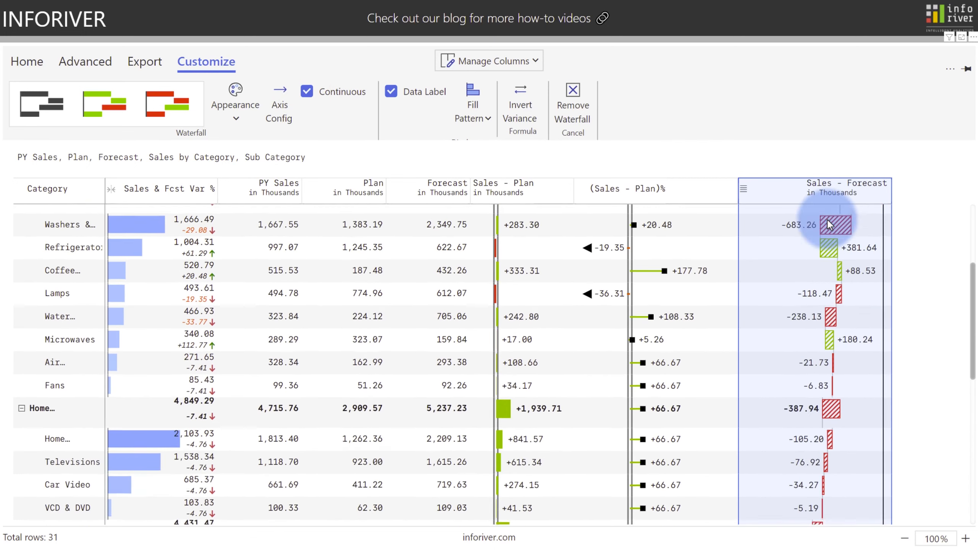
scroll(826, 219, "down", 5)
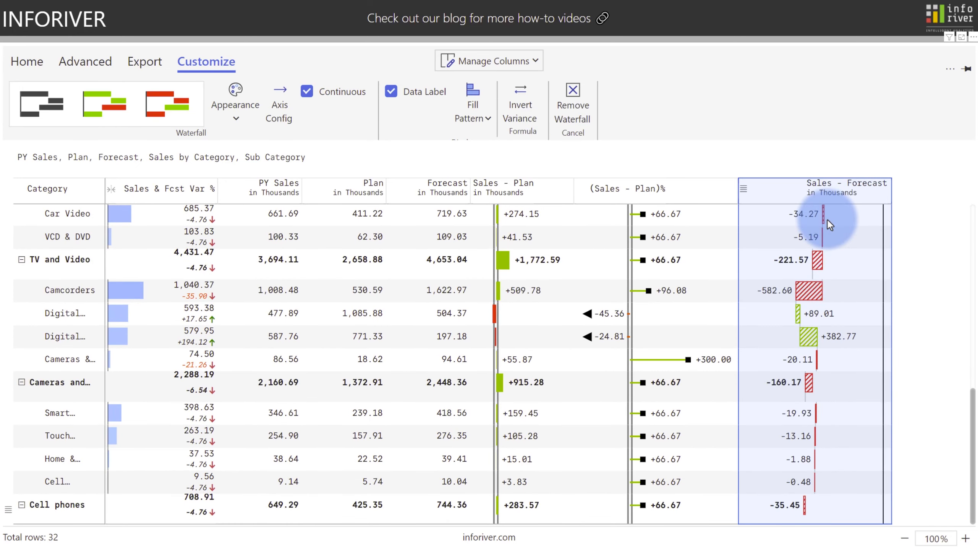
Show the Y axis on the Sales - Forecast waterfall chart
left_click(278, 108)
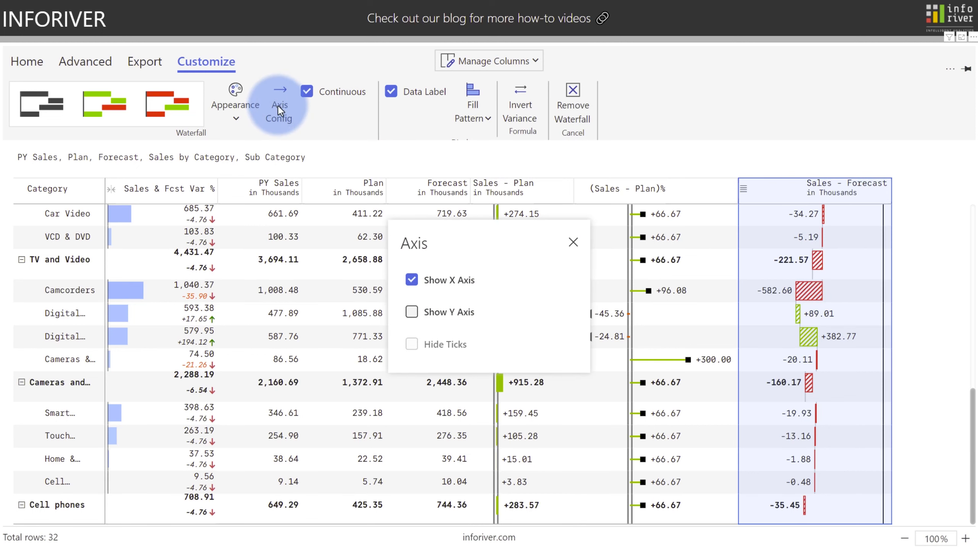
left_click(411, 312)
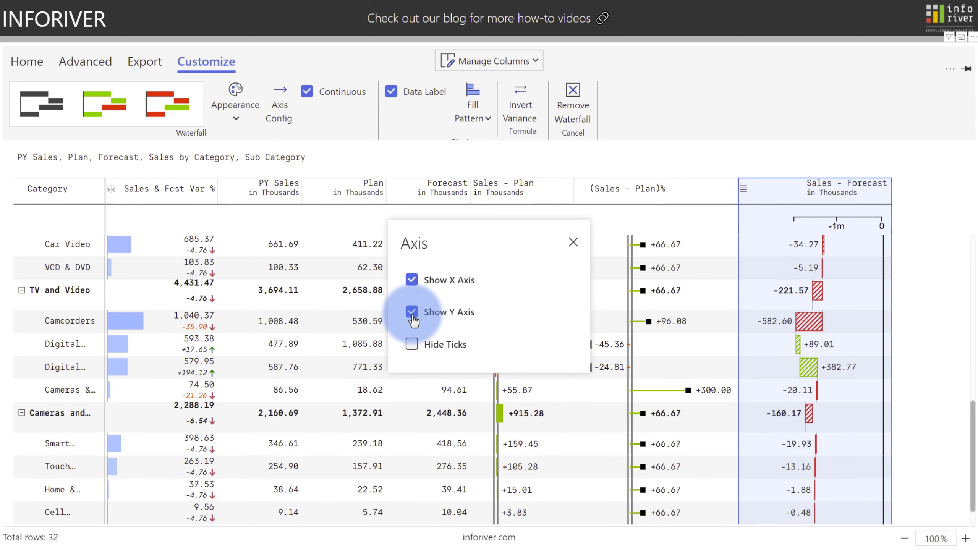
left_click(573, 242)
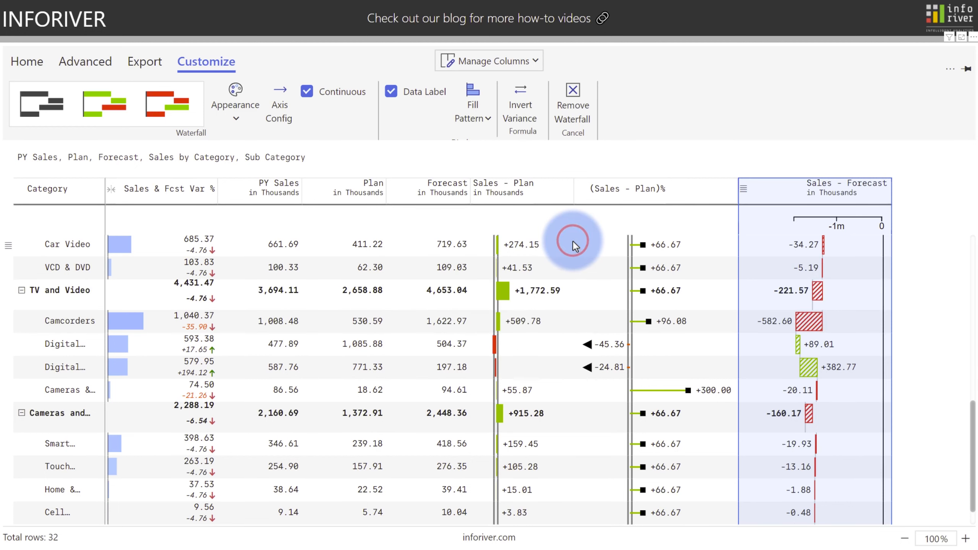
Collapse all category rows so only the top-level categories are listed
left_click(7, 295)
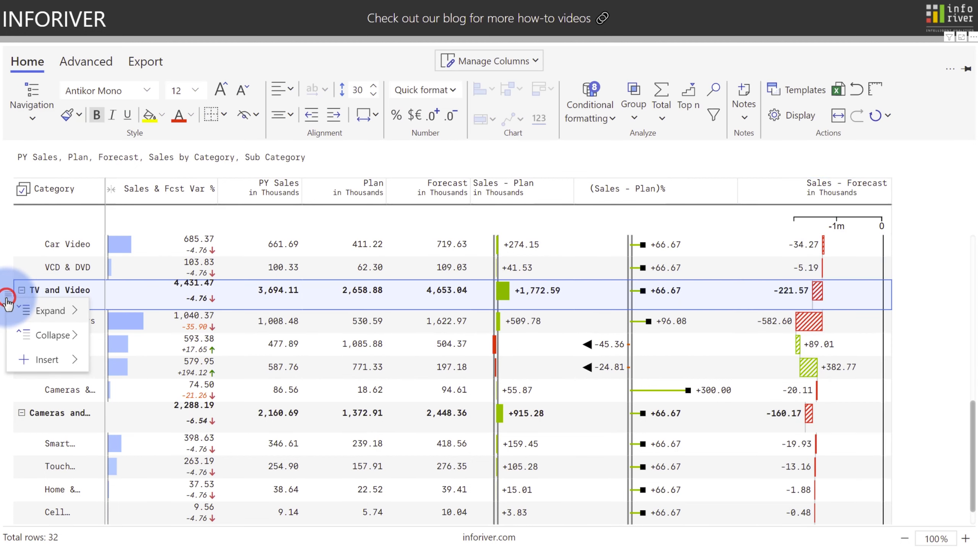
mouse_move(73, 335)
left_click(108, 349)
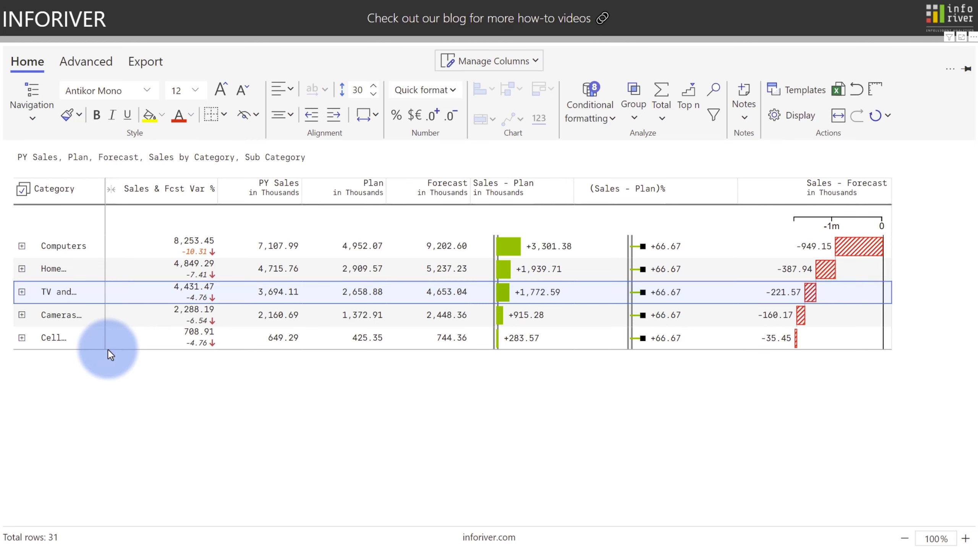
Open the report's display settings and bring up the number options
left_click(788, 115)
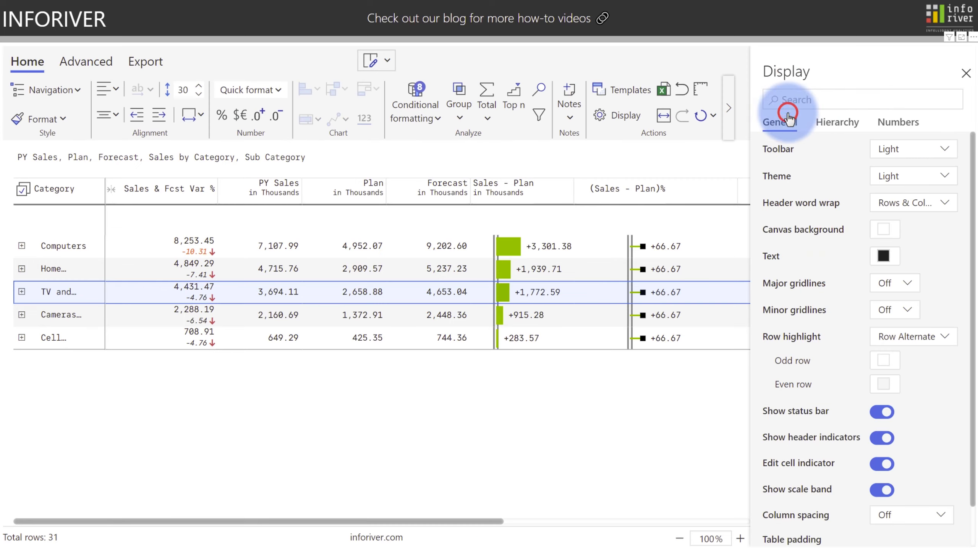
left_click(878, 122)
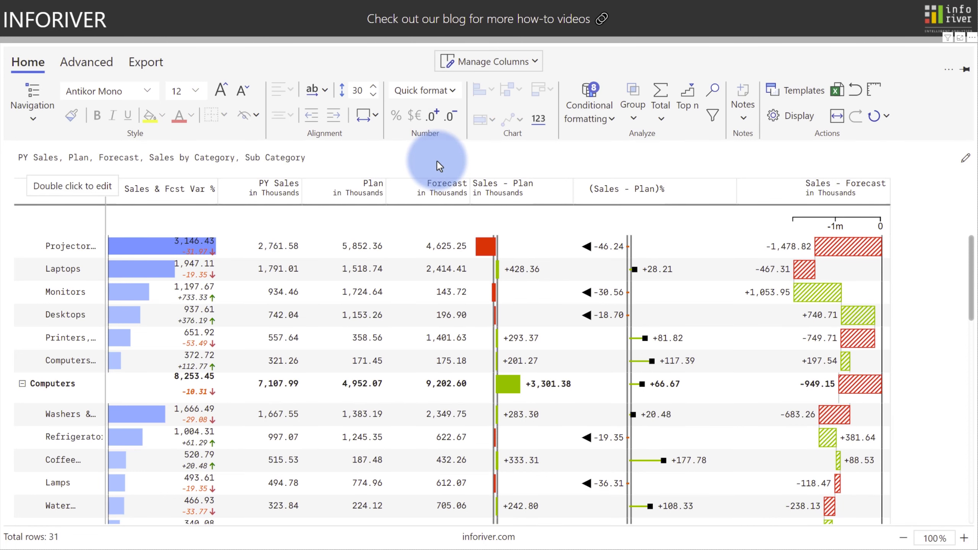
Increase the report's row height to 35
left_click(372, 85)
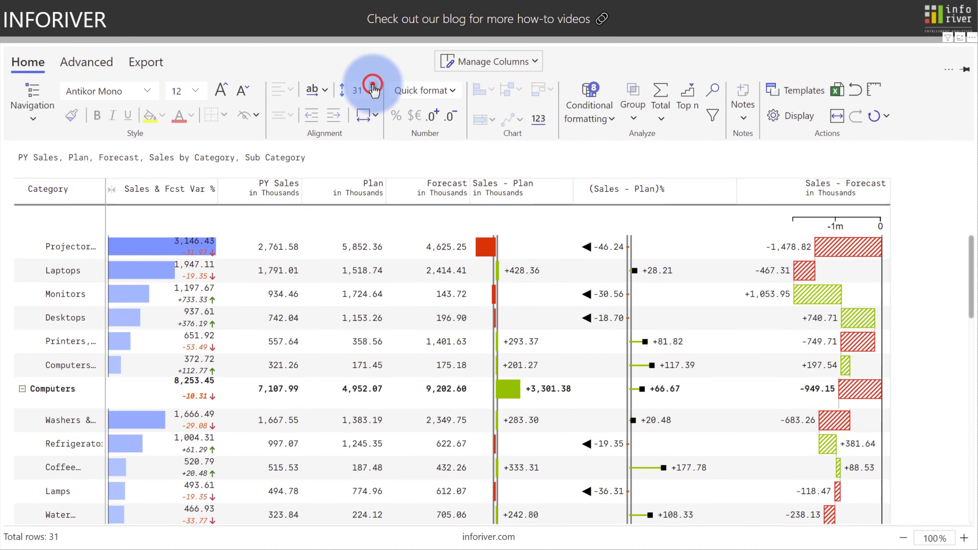
left_click(373, 86)
left_click(373, 85)
left_click(372, 86)
left_click(373, 85)
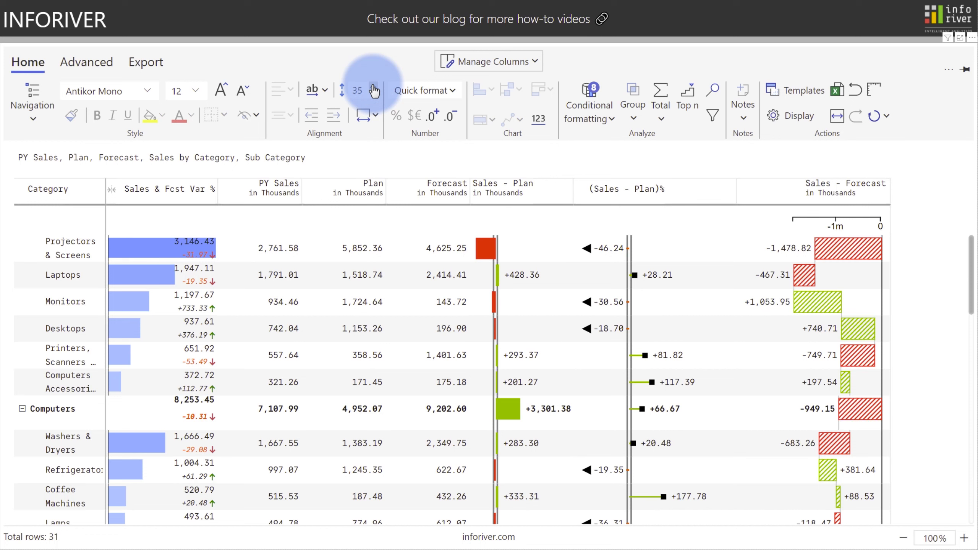
Open the list of managed columns and its settings
left_click(462, 62)
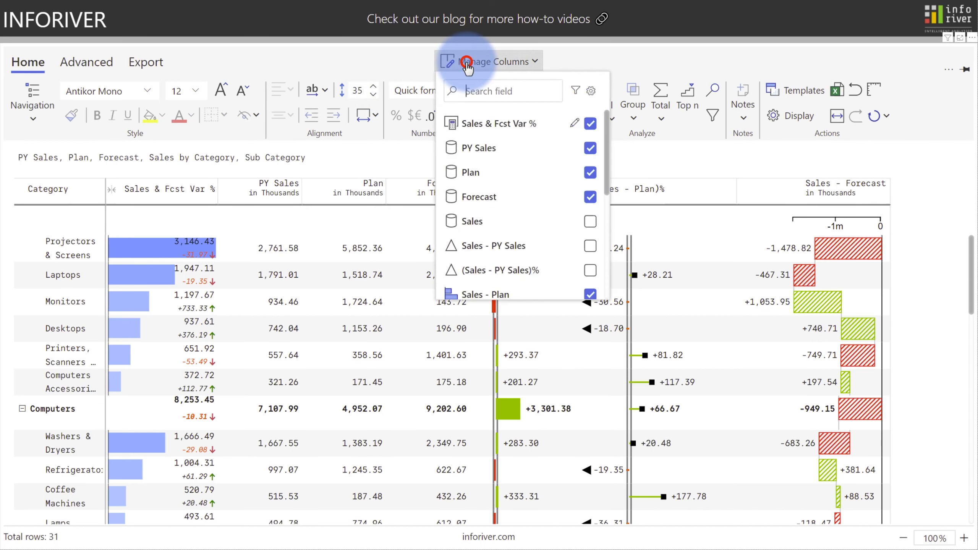
left_click(593, 96)
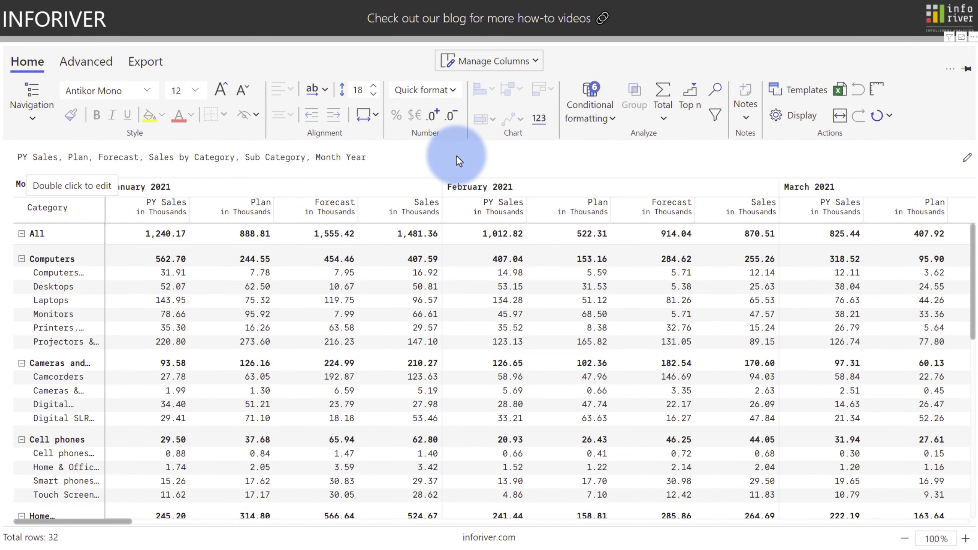
Add a line sparkline trend for the Sales measure in the Month Year report
left_click(414, 212)
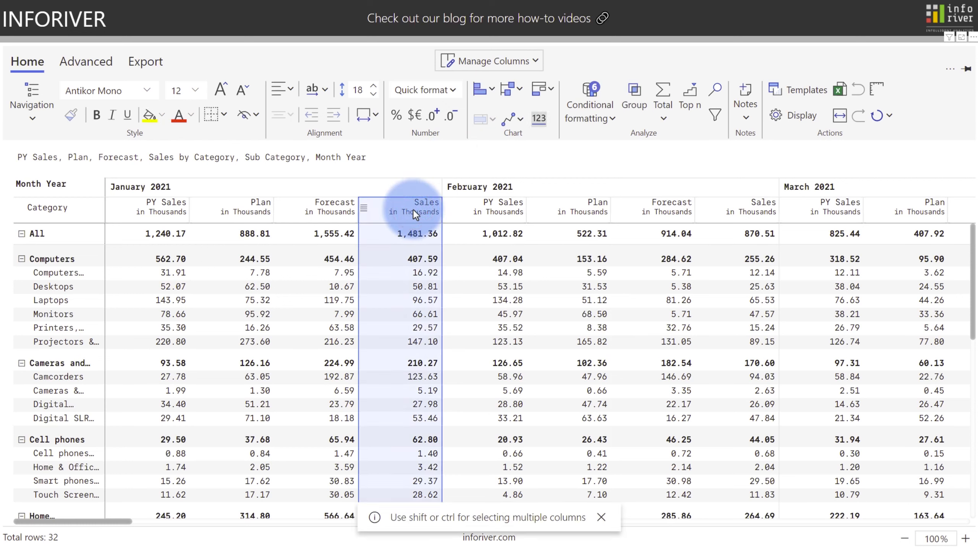
left_click(512, 123)
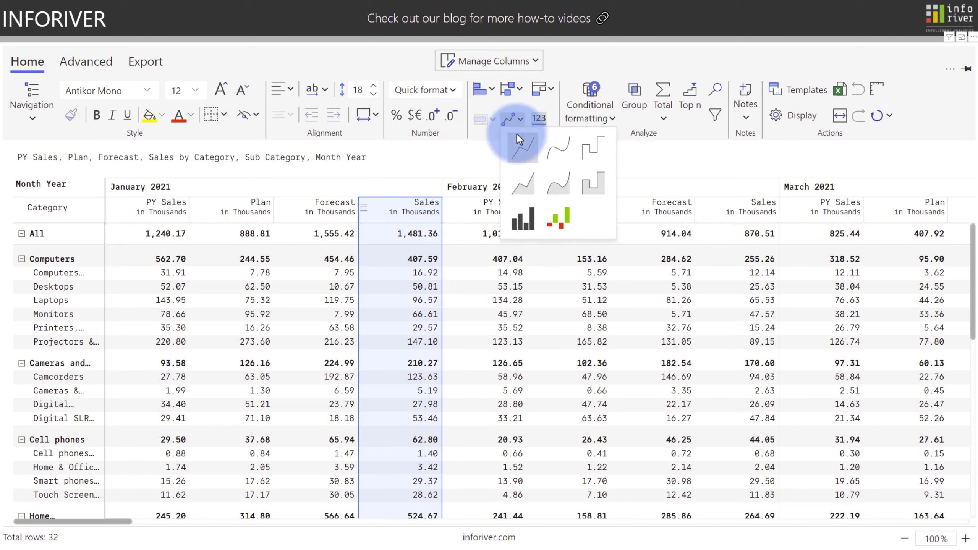
left_click(522, 148)
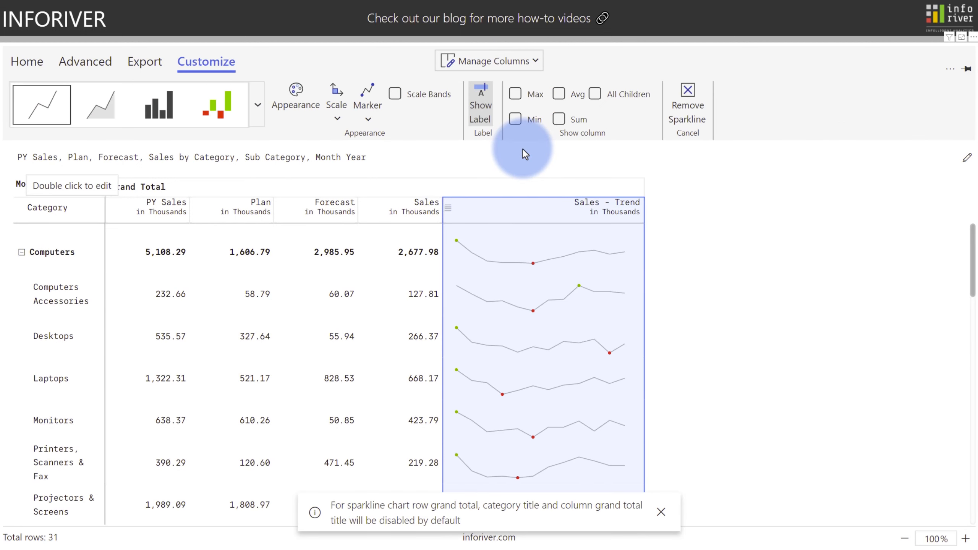
Turn on scale bands for the Sales - Trend sparklines, try the By Level scale and settle on Universal
left_click(395, 94)
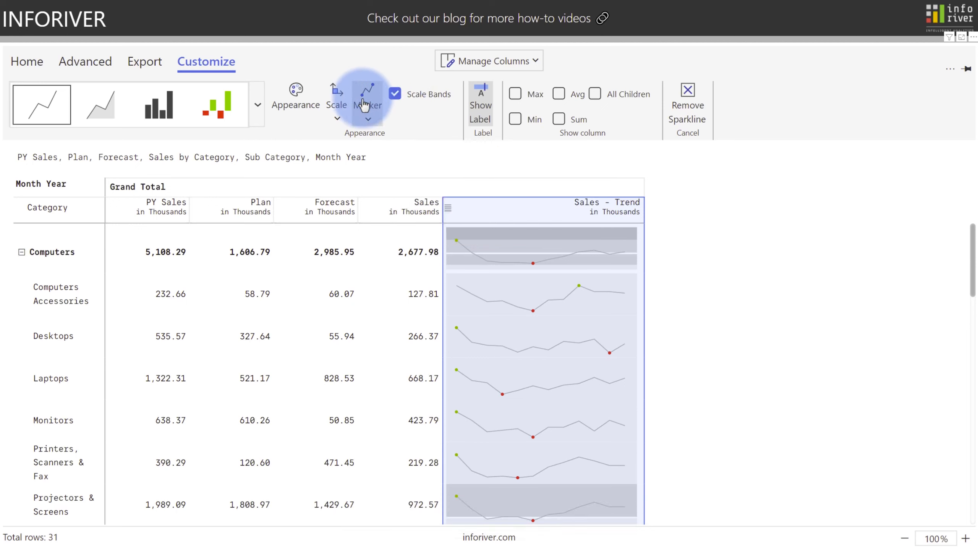
left_click(337, 109)
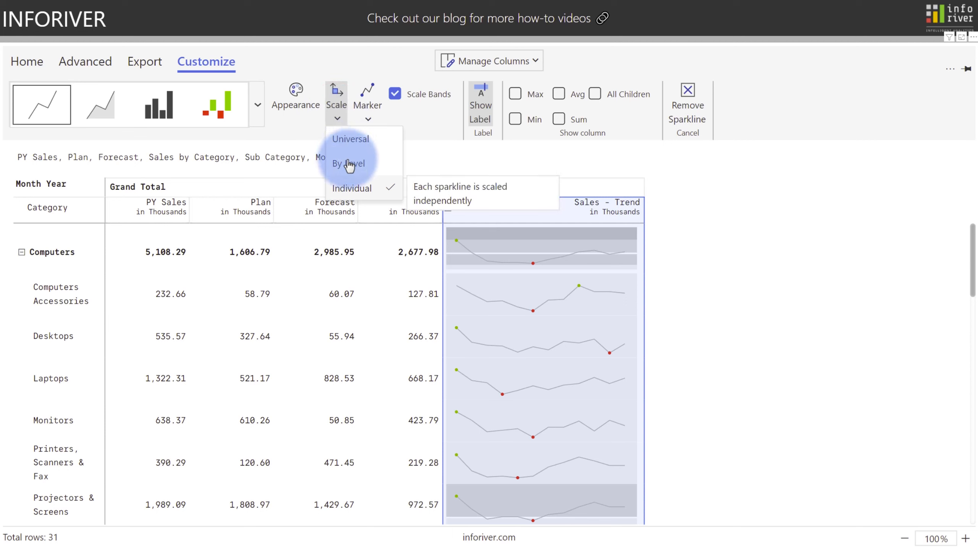
left_click(348, 163)
left_click(336, 116)
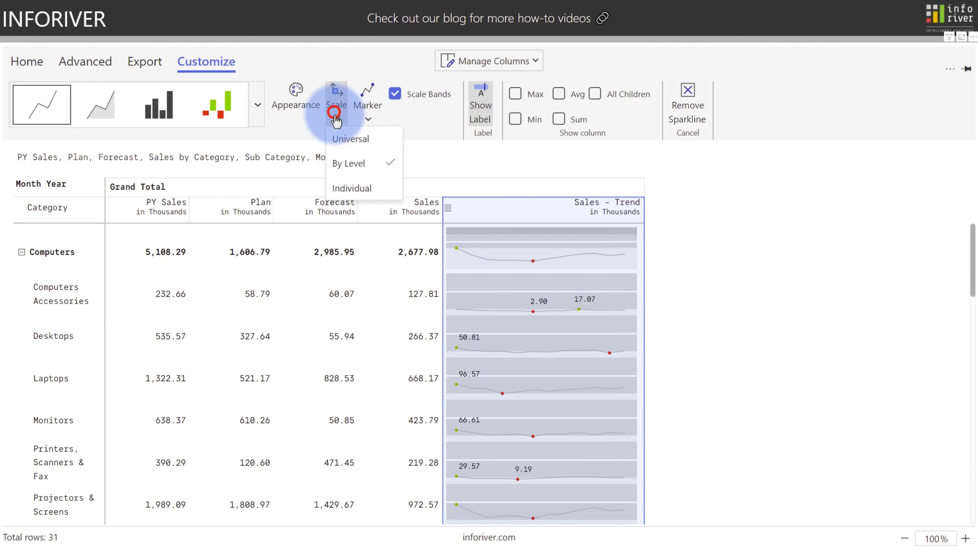
left_click(343, 140)
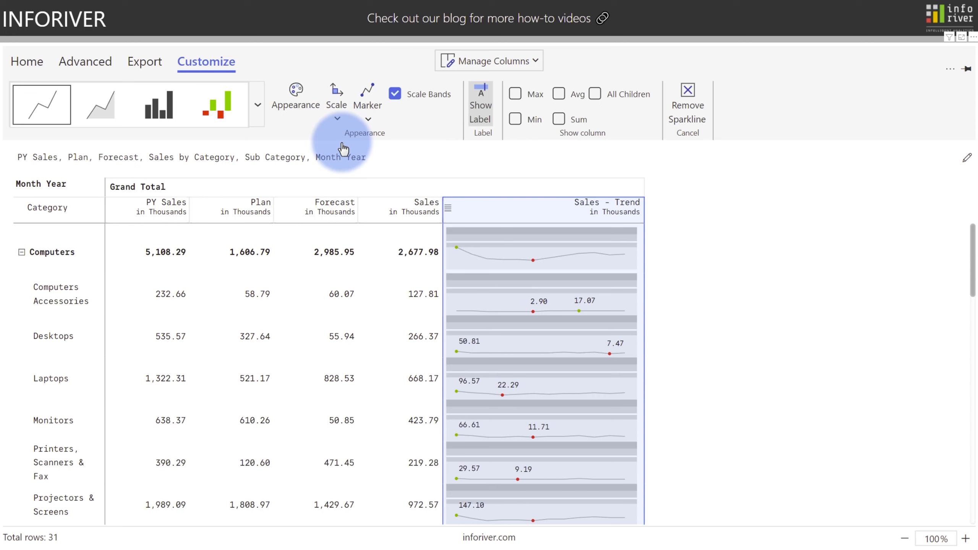
Insert the first two-value bullet chart comparing the Sales and Forecast columns
left_click(398, 206)
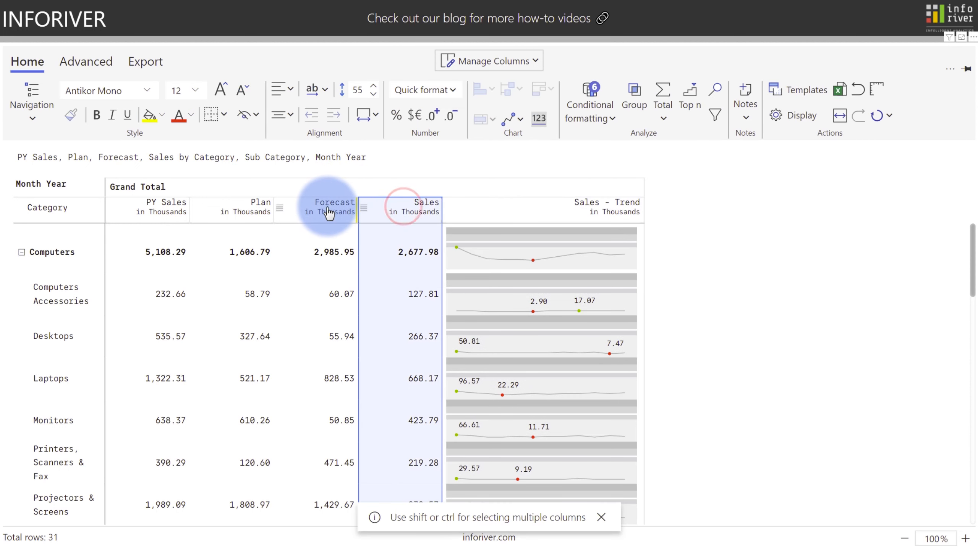
left_click(327, 208)
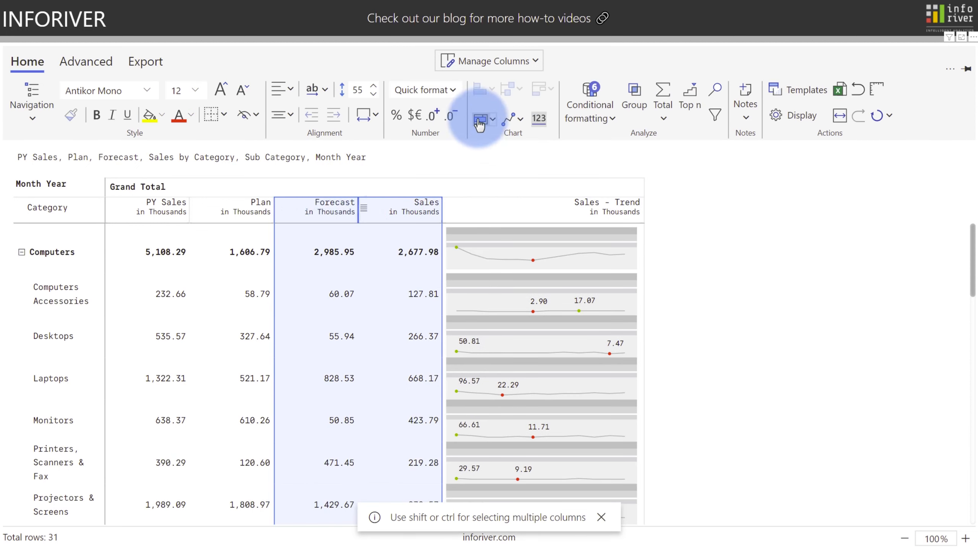
left_click(480, 117)
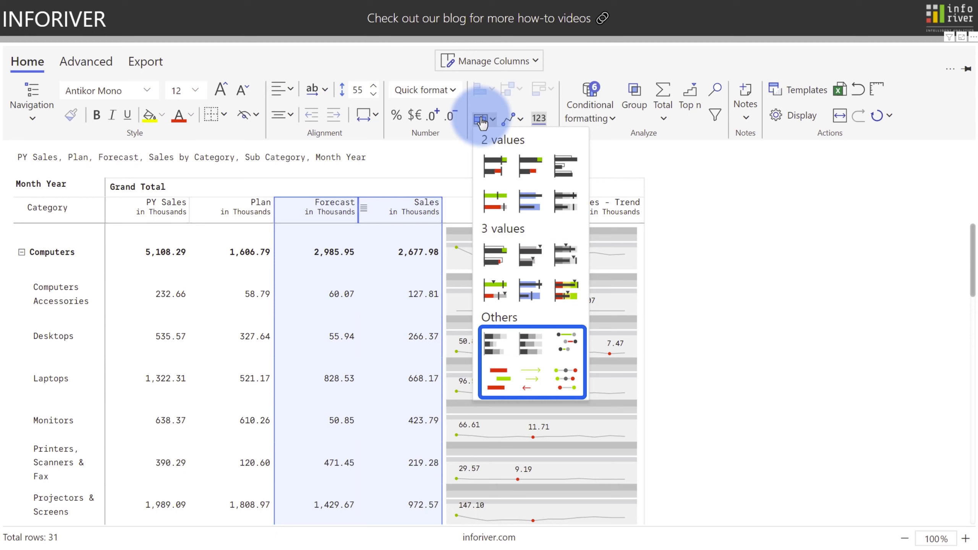
left_click(496, 165)
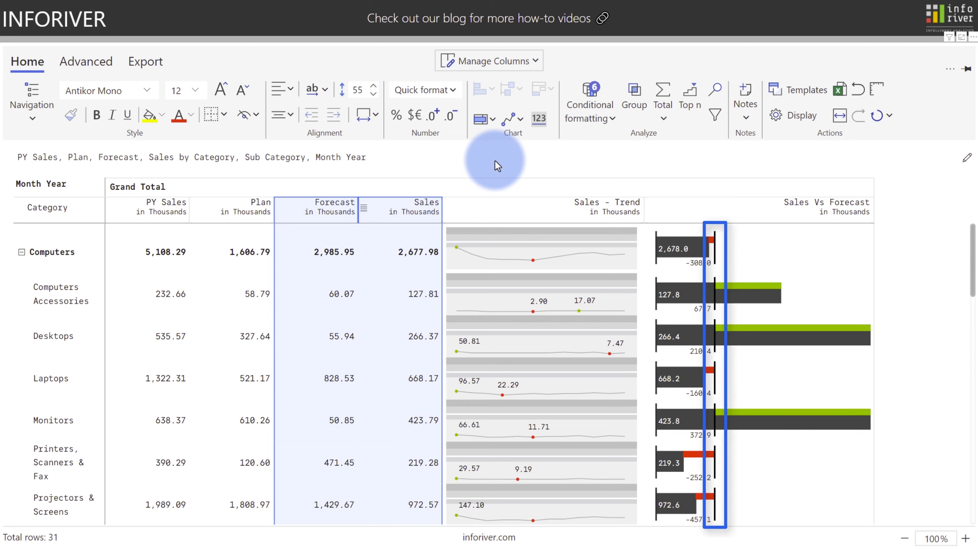
Show the target marker and the target data labels on the Sales Vs Forecast chart
left_click(673, 208)
left_click(229, 61)
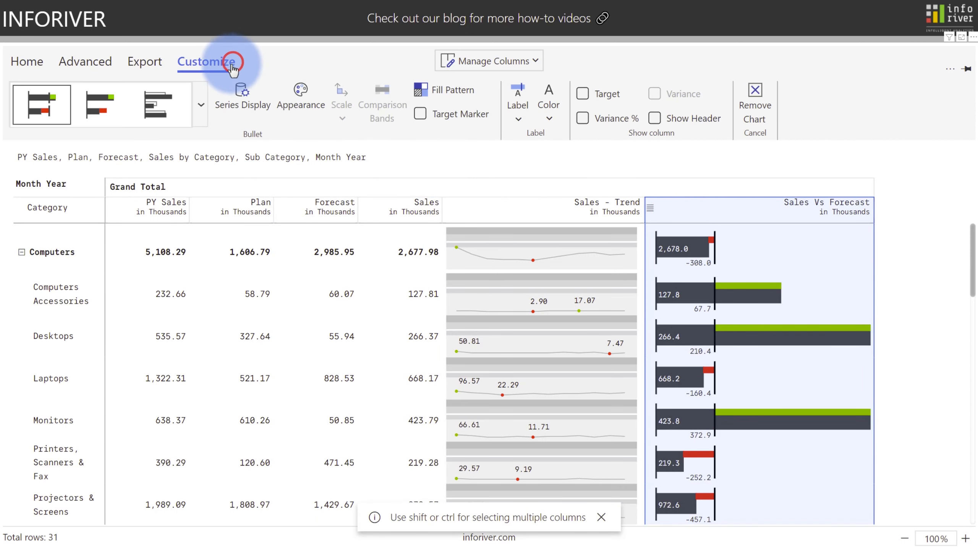
left_click(197, 109)
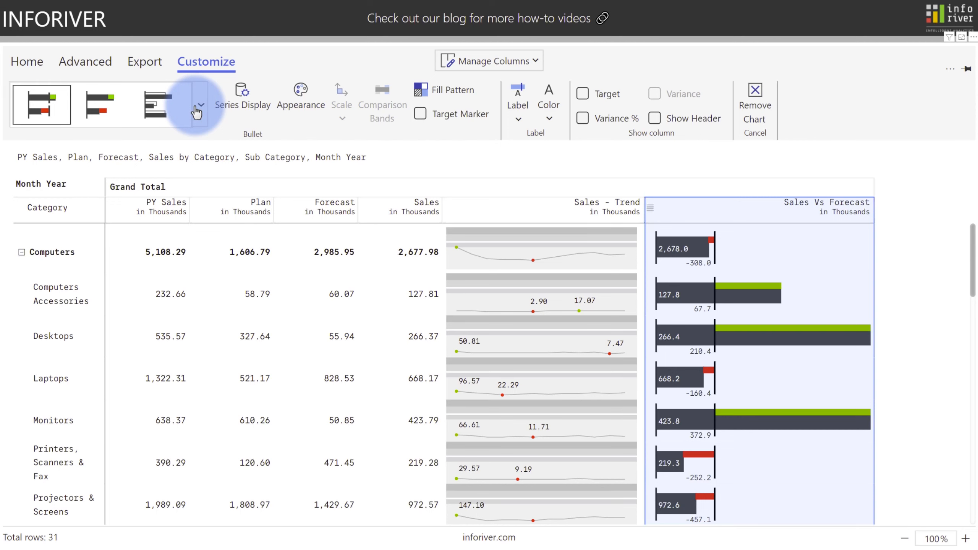
left_click(421, 113)
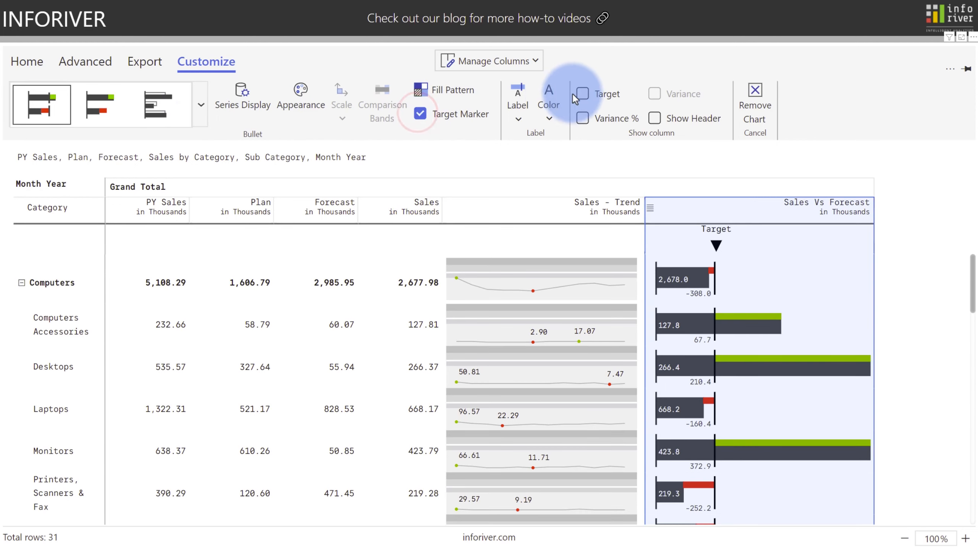
left_click(582, 97)
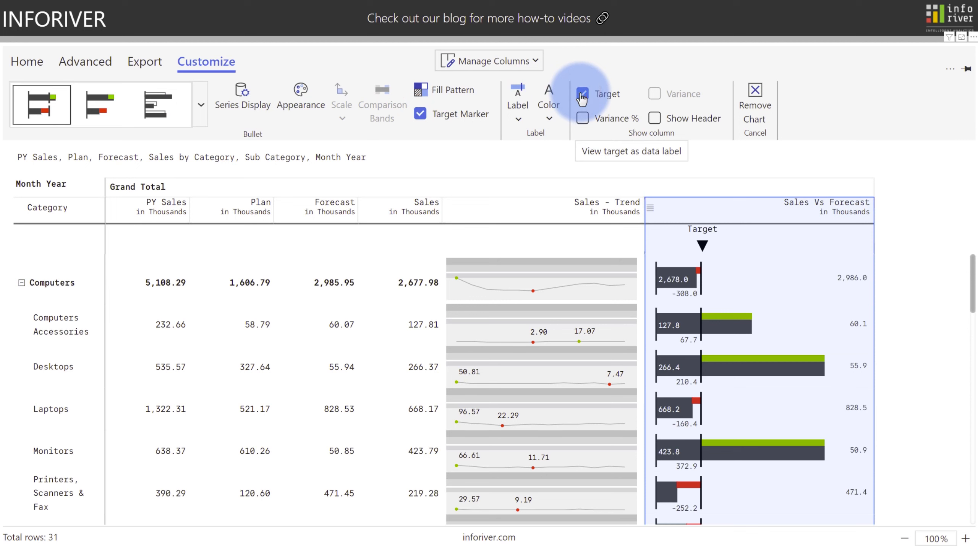
Choose an overlapped bar measure in the series display settings of the Sales Vs Forecast chart
left_click(394, 104)
left_click(244, 98)
left_click(499, 340)
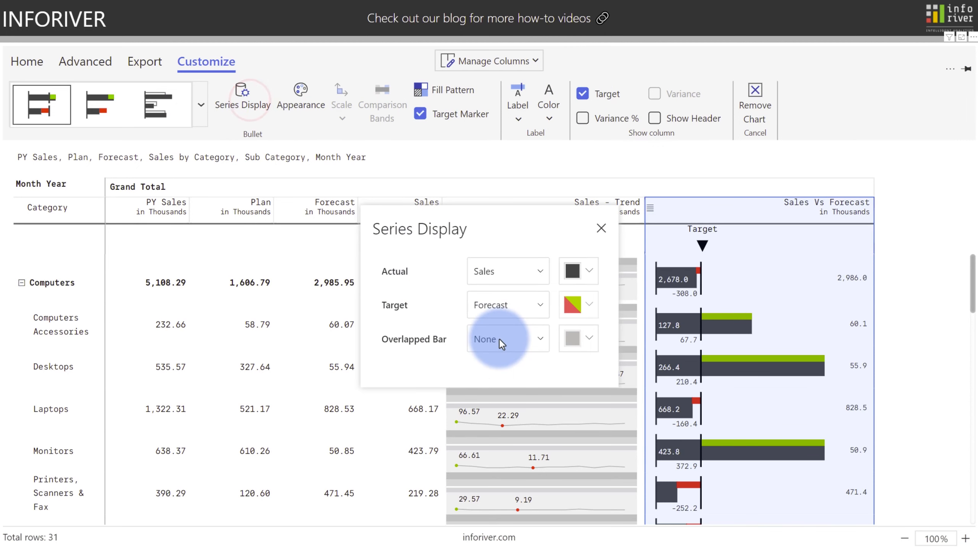
left_click(489, 372)
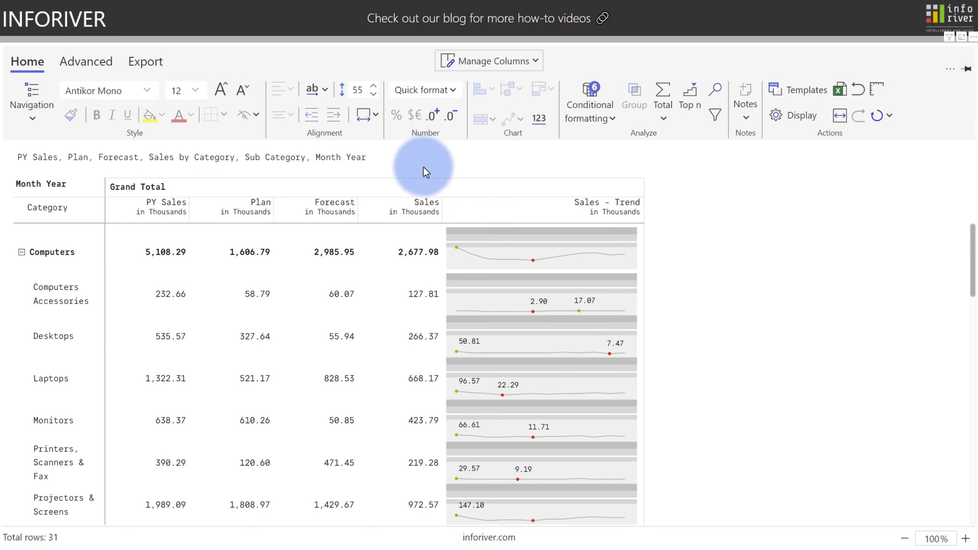
Insert the first three-value chart comparing the Sales, Forecast and Plan columns
left_click(414, 210)
left_click(336, 212, "ctrl")
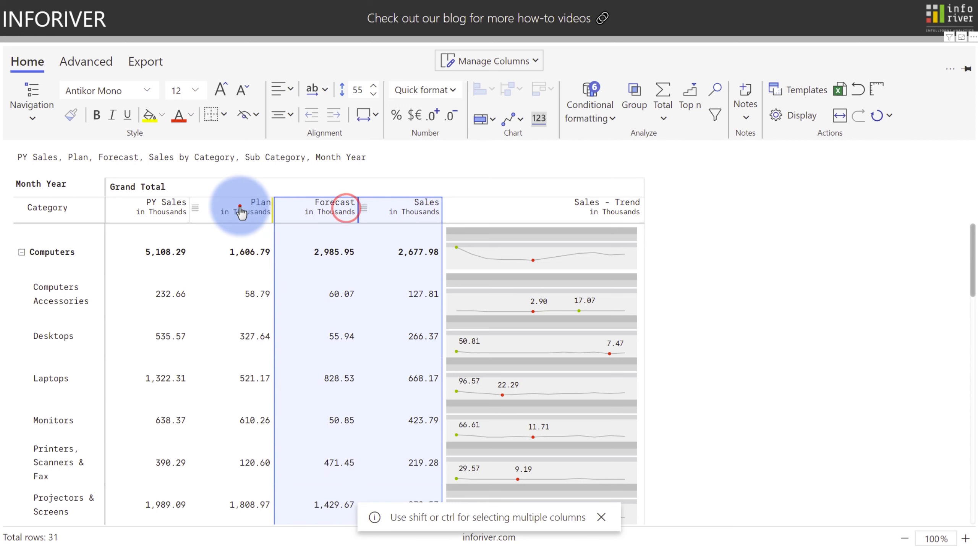
left_click(240, 208, "ctrl")
left_click(492, 121)
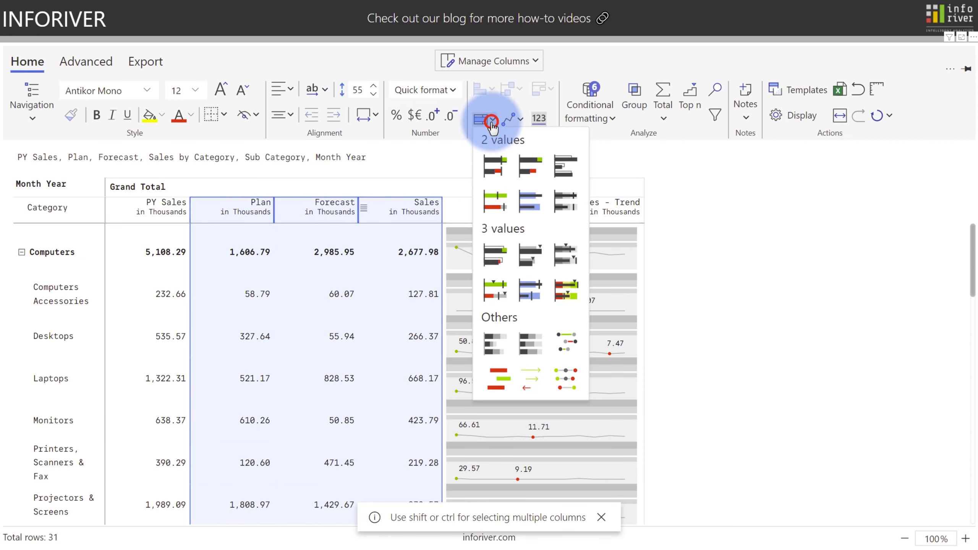
left_click(497, 262)
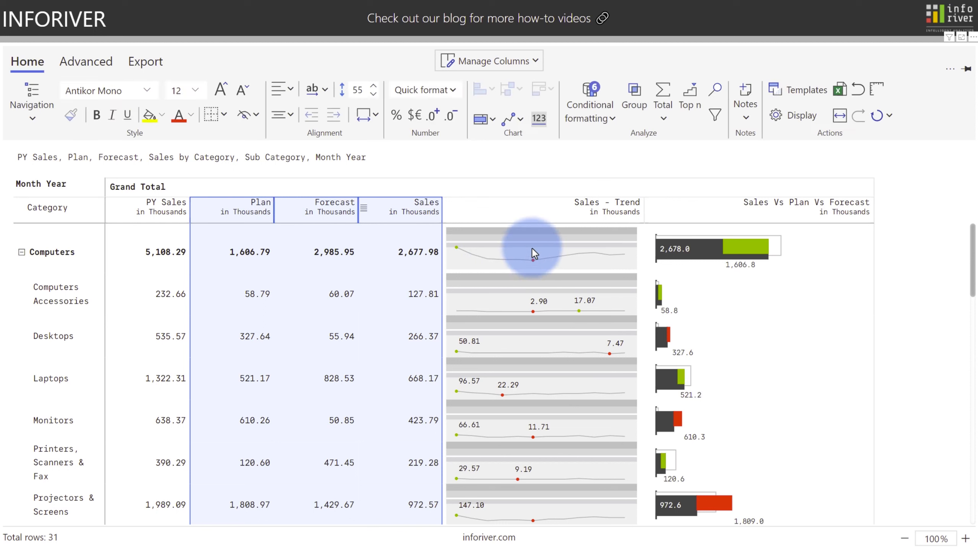
Change the Sales Vs Plan Vs Forecast chart to the three-value bullet style with red, yellow and green bands
left_click(672, 205)
left_click(228, 63)
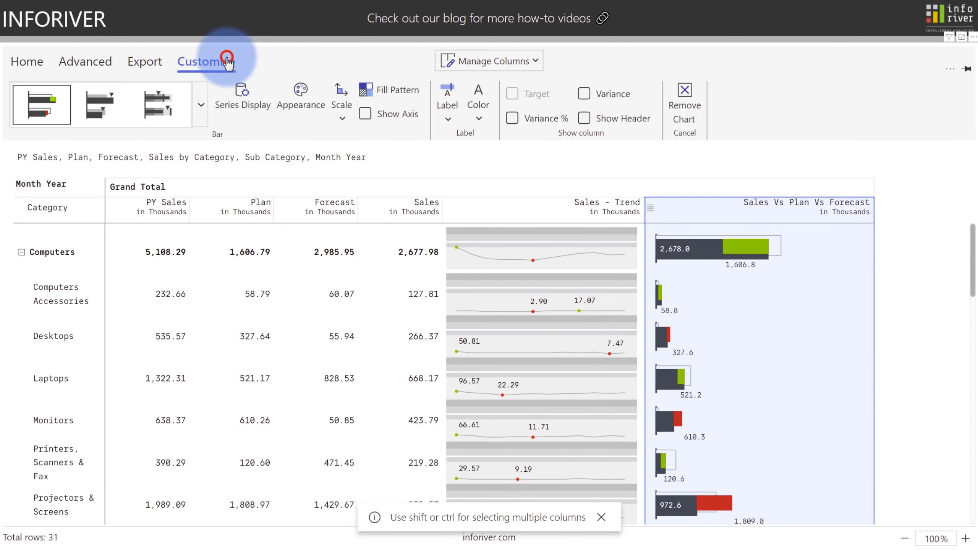
left_click(201, 101)
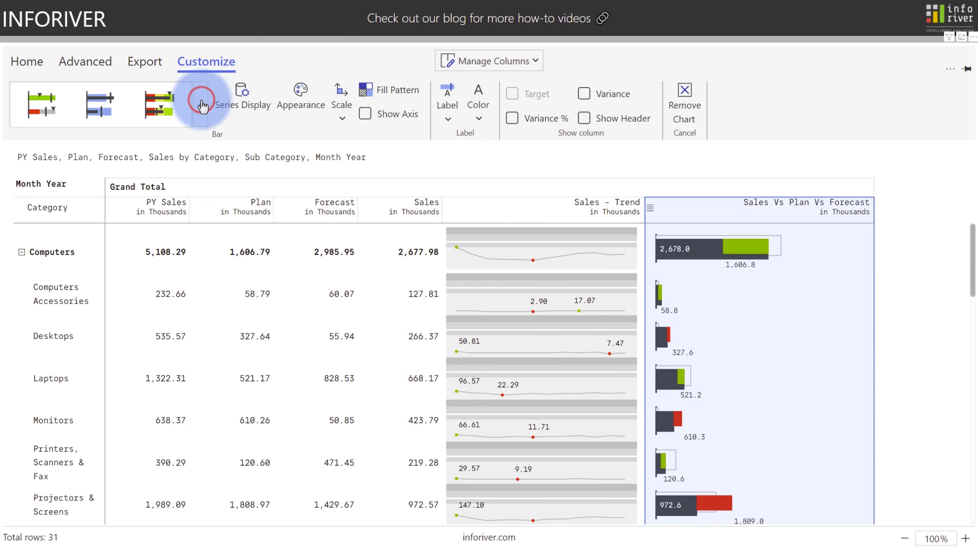
left_click(164, 108)
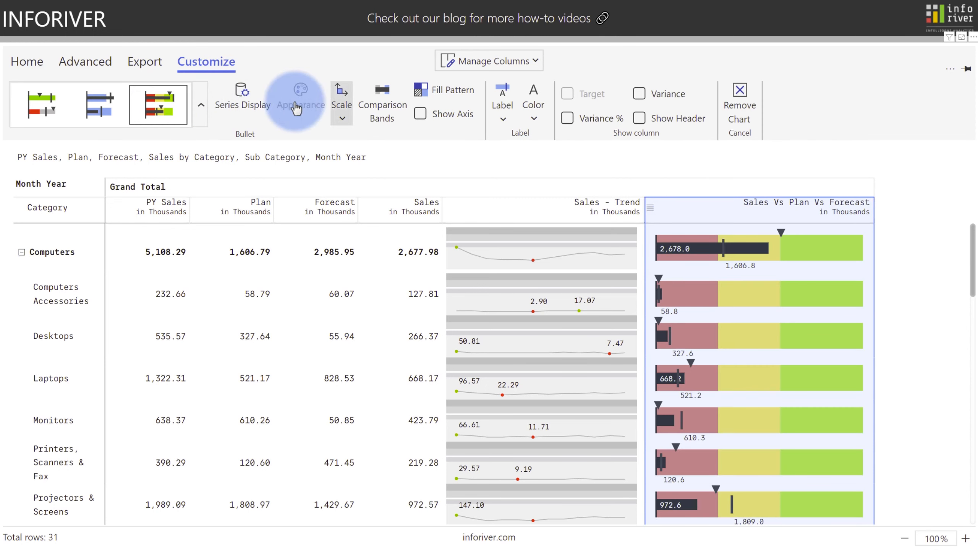
Set the number of comparison bands to 5 for the bullet chart and apply it
left_click(380, 99)
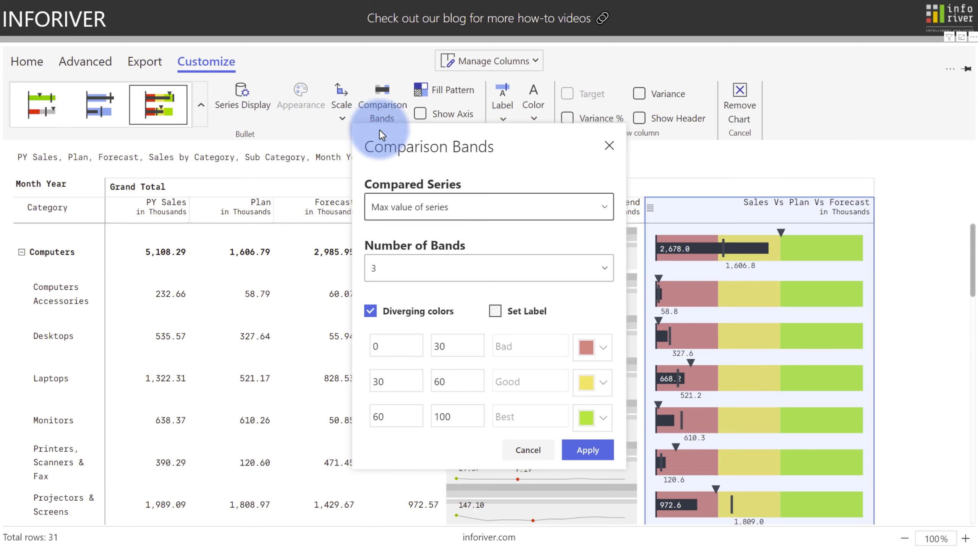
left_click(402, 263)
key("Down")
key("Return")
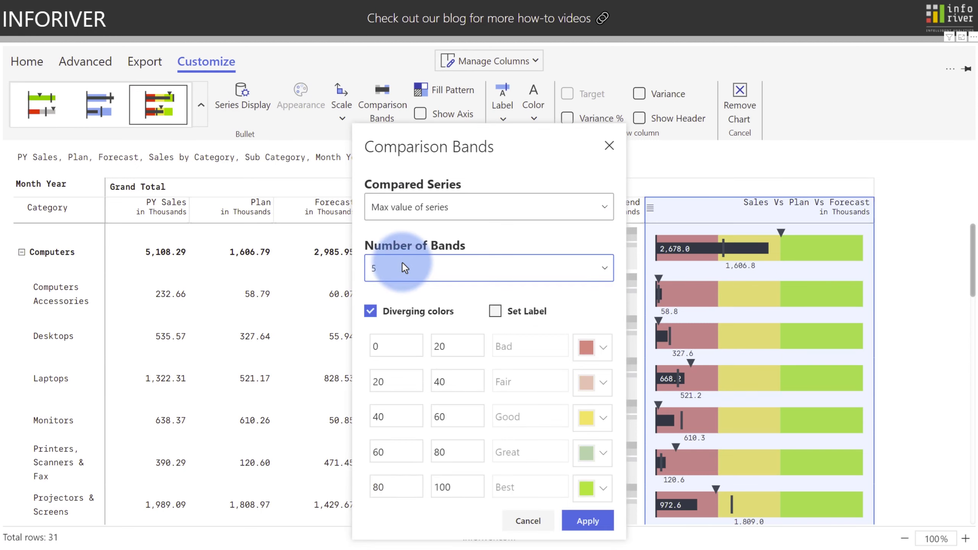
left_click(587, 521)
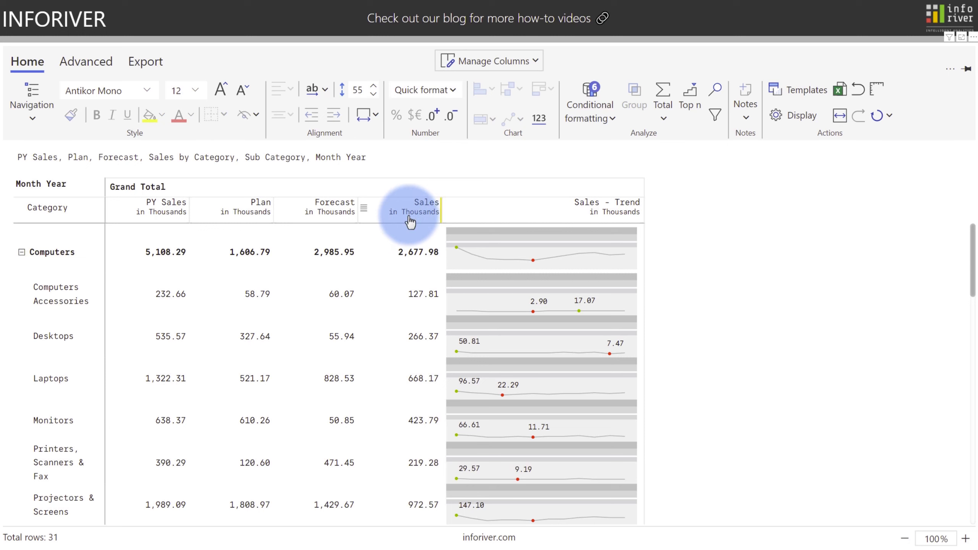
Insert a Dumbbell Plot comparing the Sales and Forecast columns
left_click(408, 214)
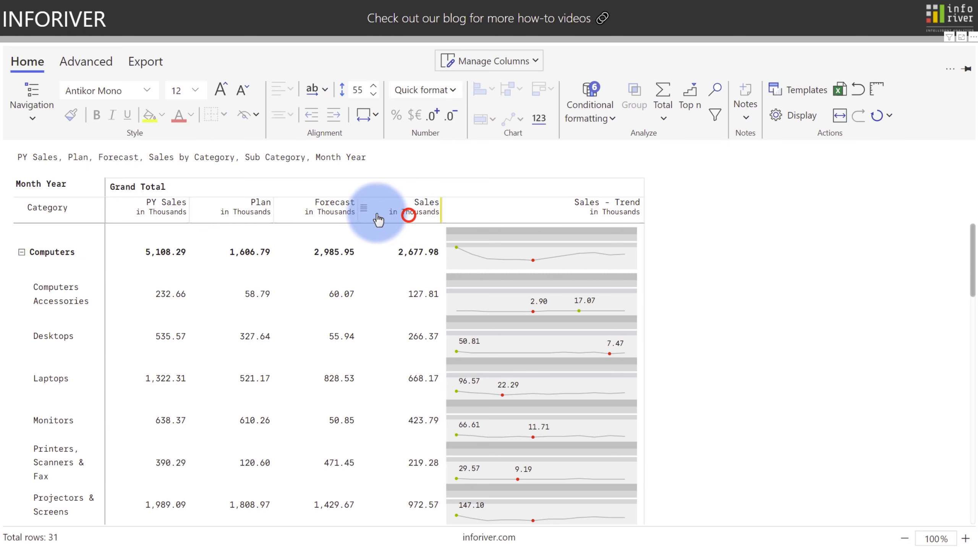
left_click(325, 214, "ctrl")
left_click(480, 120)
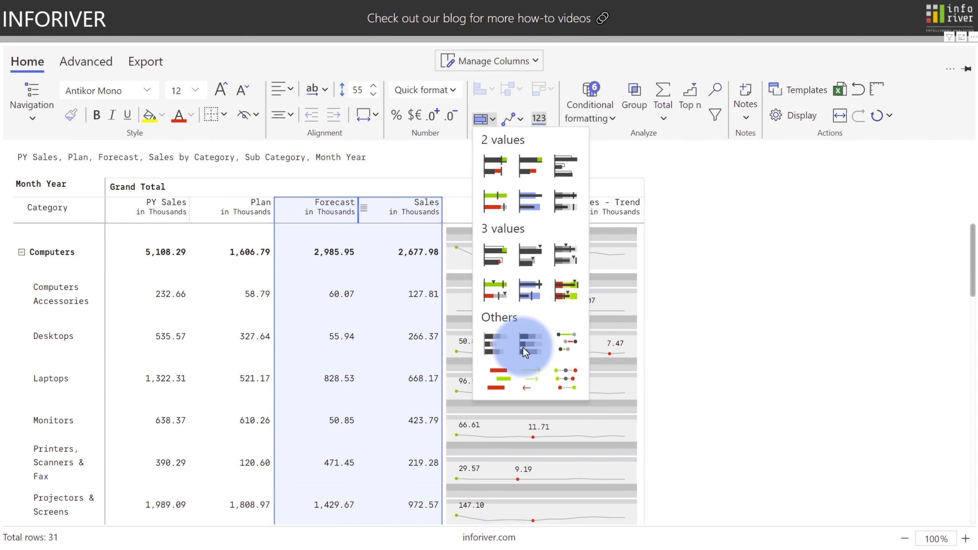
left_click(566, 343)
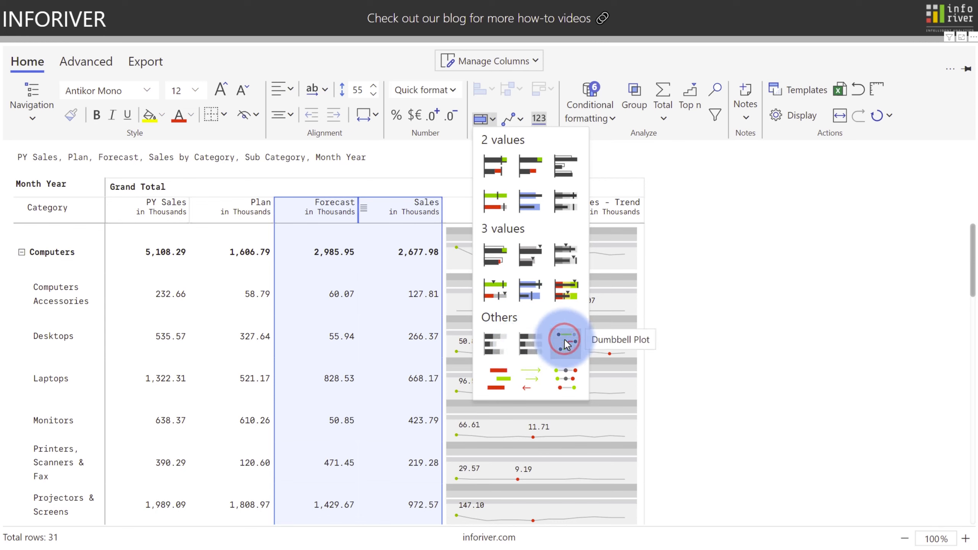
Restyle the Sales Vs Forecast dumbbell chart as floating variance bars and as variance arrows
left_click(696, 206)
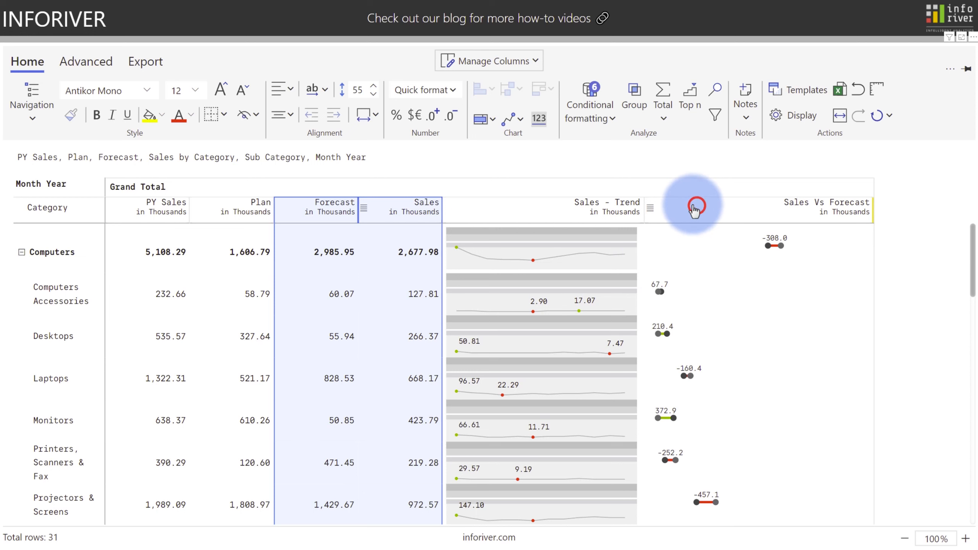
left_click(218, 63)
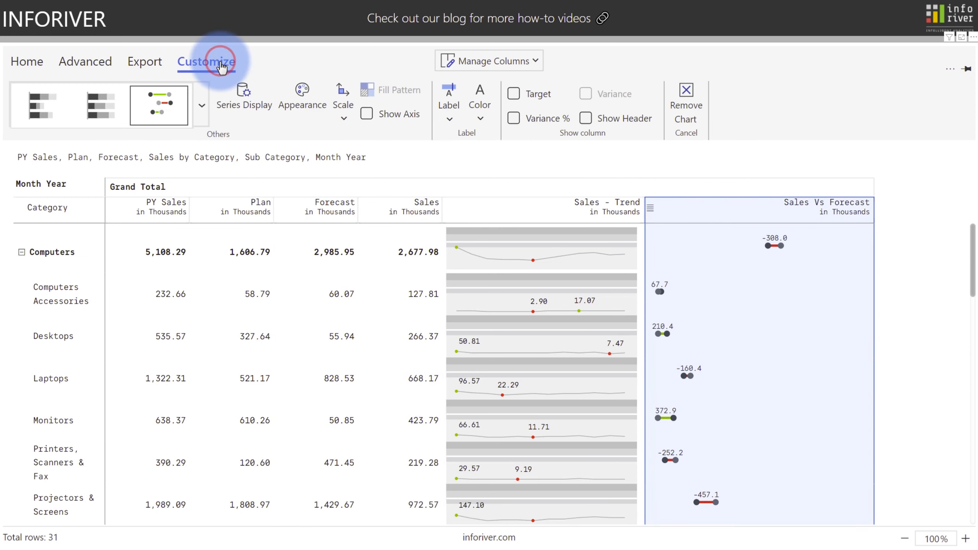
left_click(160, 122)
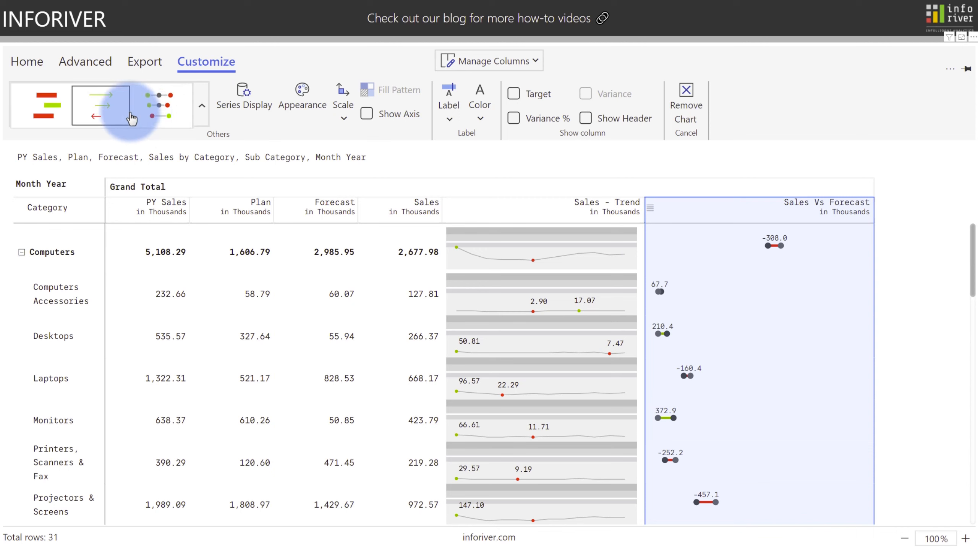
left_click(47, 103)
left_click(103, 109)
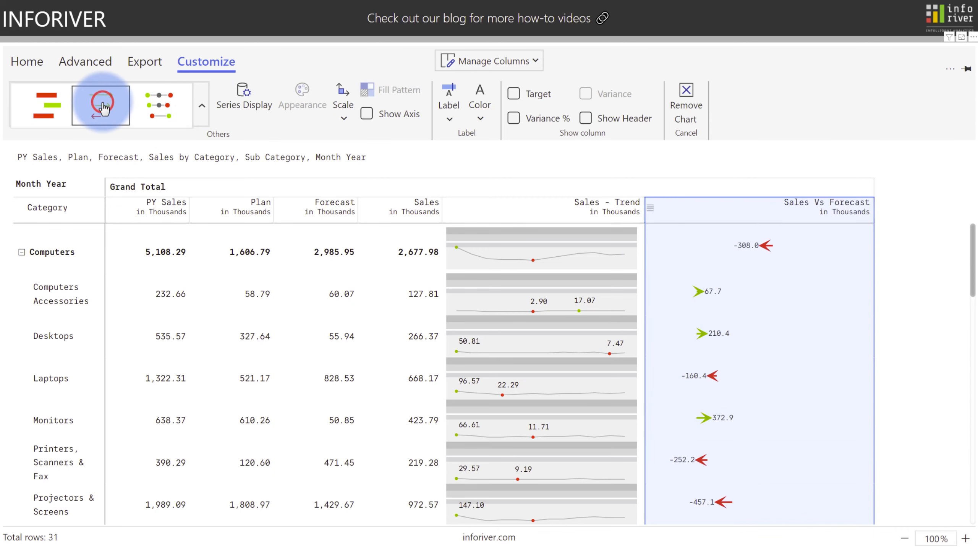
Convert the Sales Vs Forecast chart to a Dot Plot and set its marker type to Line
left_click(160, 107)
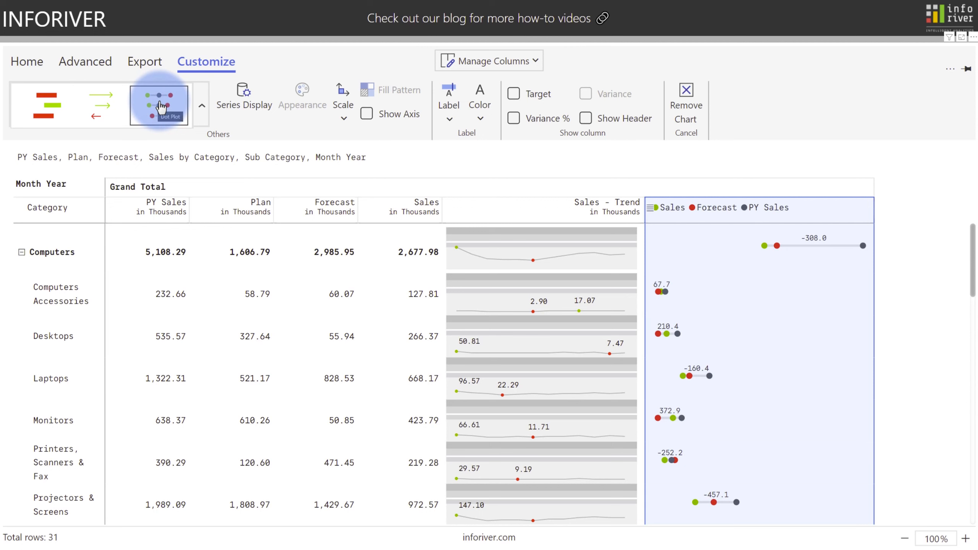
left_click(231, 103)
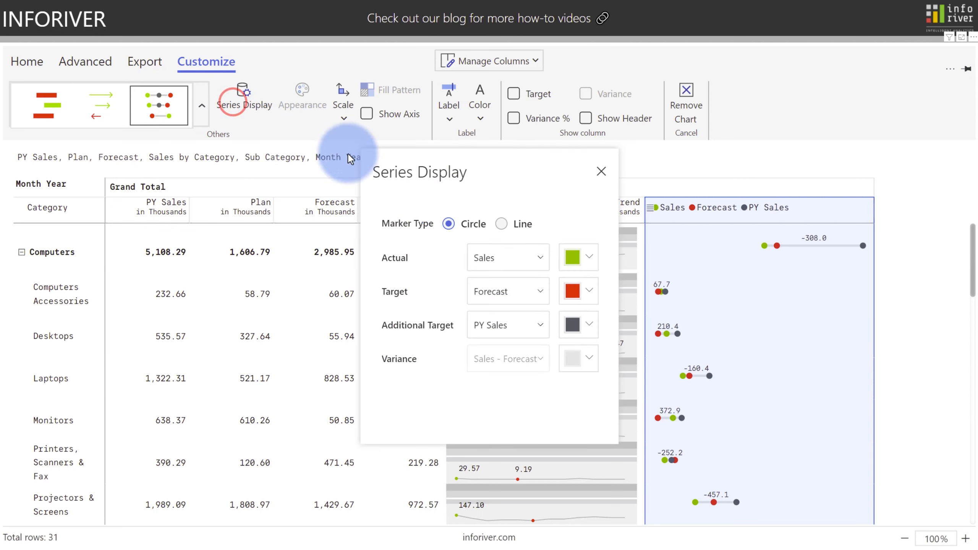
left_click(502, 223)
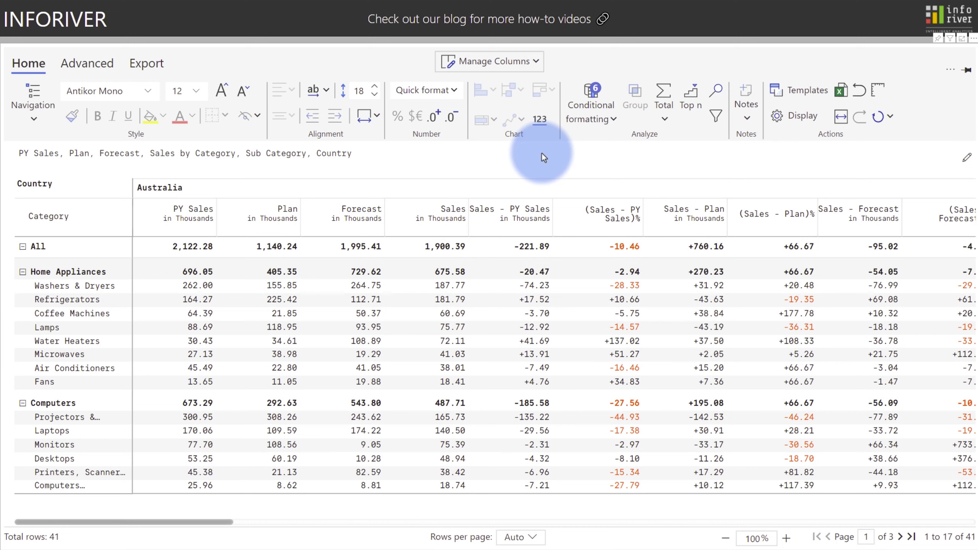
Apply a Top 5 value rule by Sub Category on PY Sales, showing the rest as "Others"
left_click(692, 96)
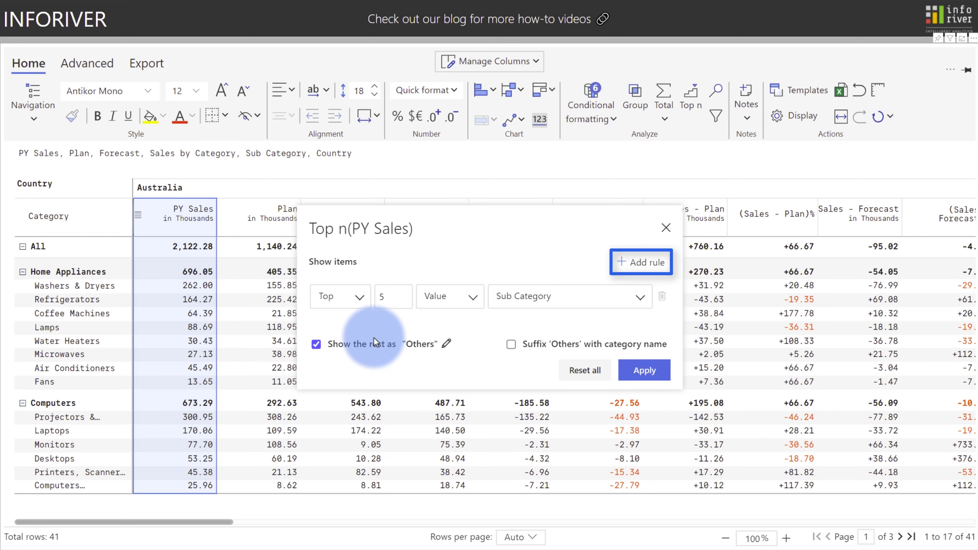
left_click(633, 372)
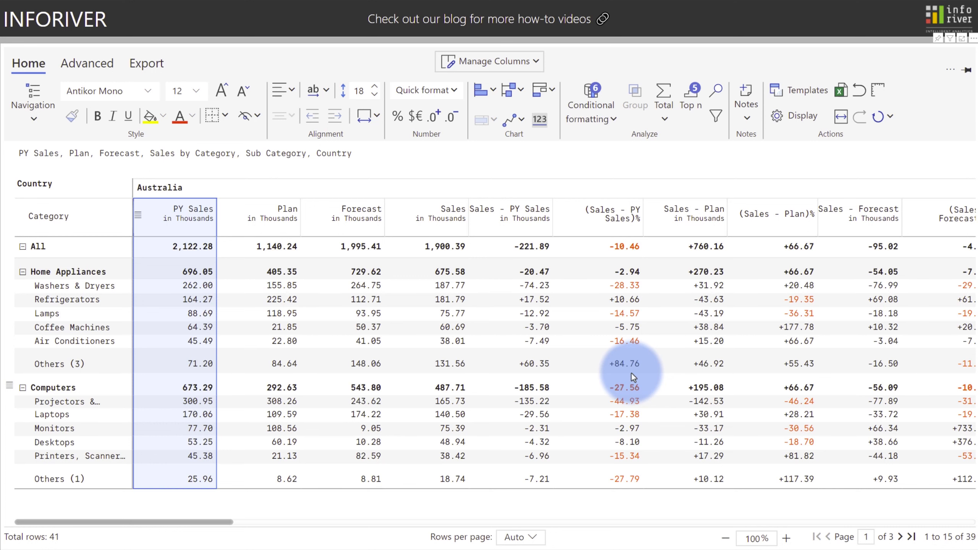
Search the table for 132 and go through the matches, and search for Cell
left_click(714, 90)
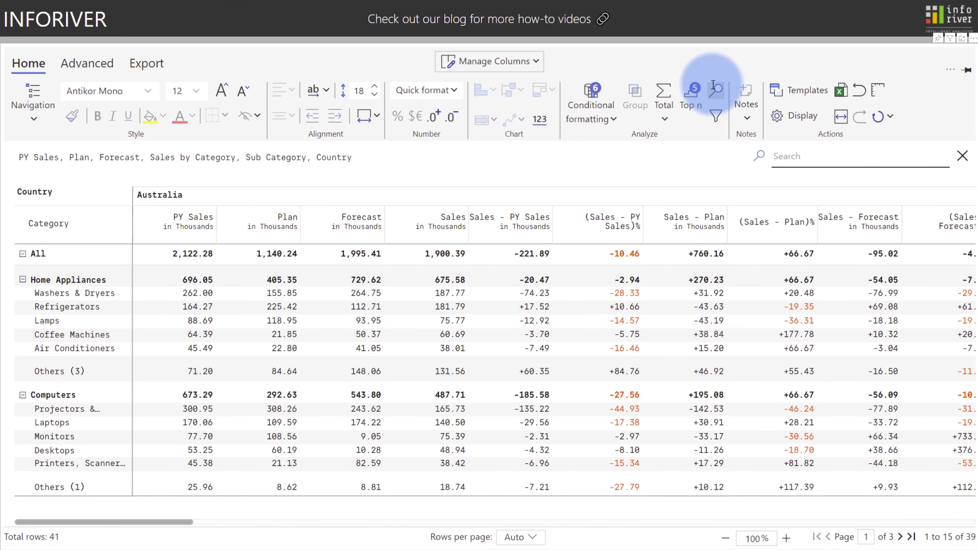
type("132")
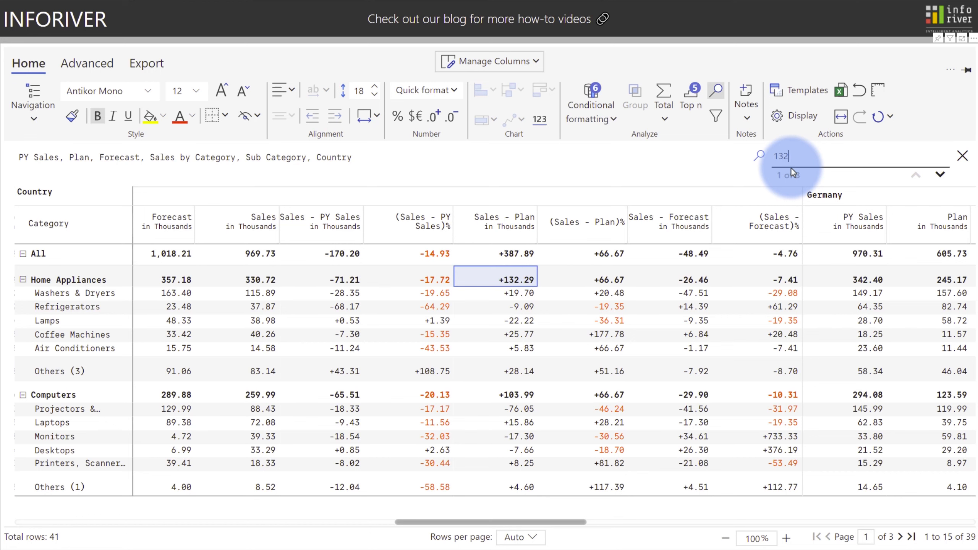
left_click(941, 174)
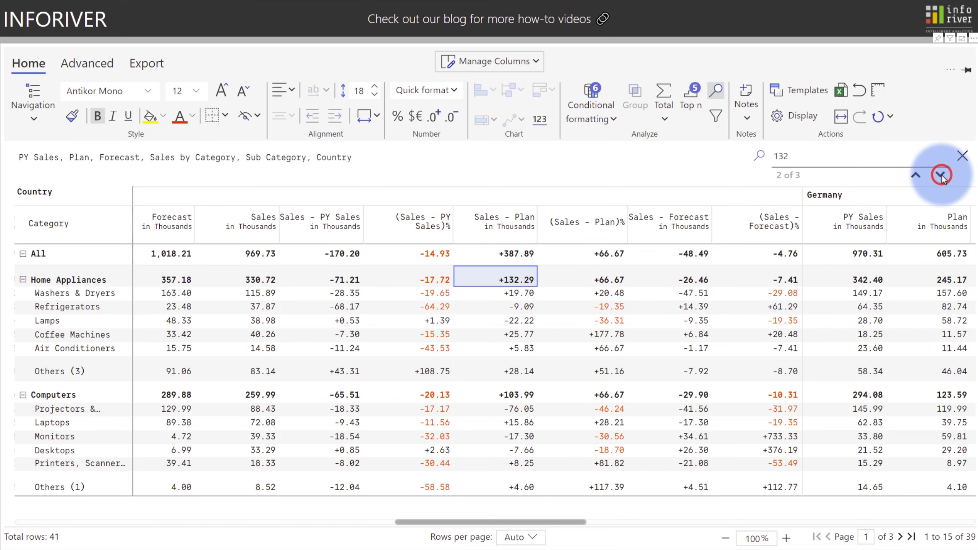
left_click(940, 175)
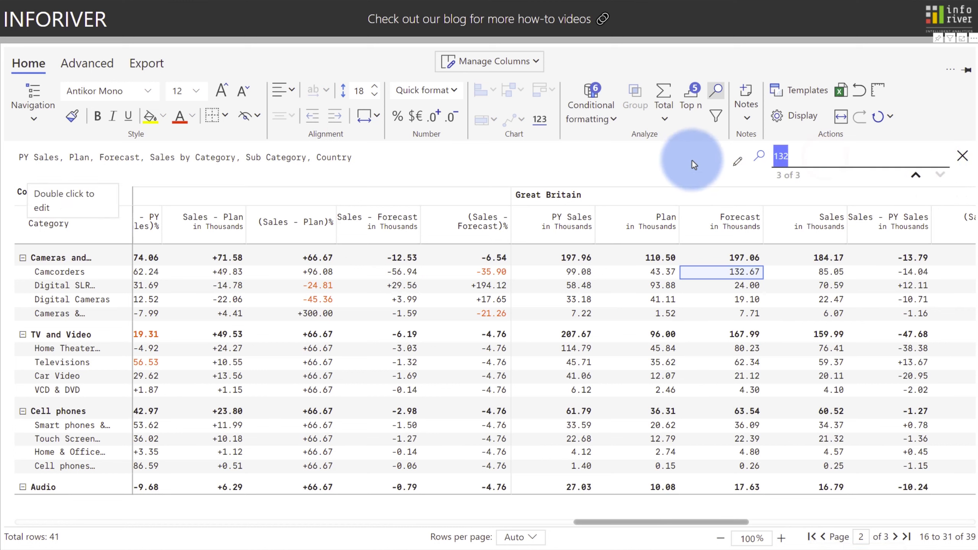
type("Cell")
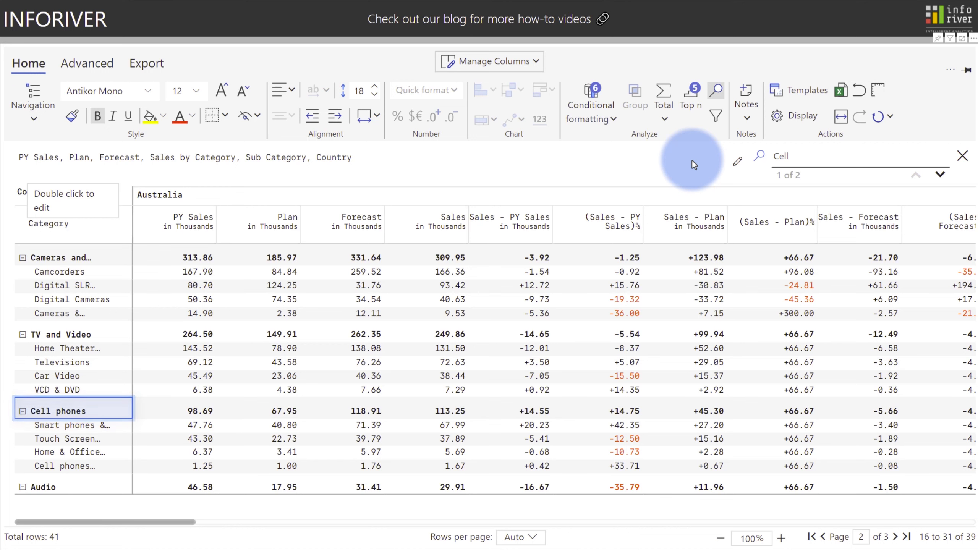
Build an advanced filter with a nested group of two Category conditions and combine the outer conditions with Or
left_click(715, 123)
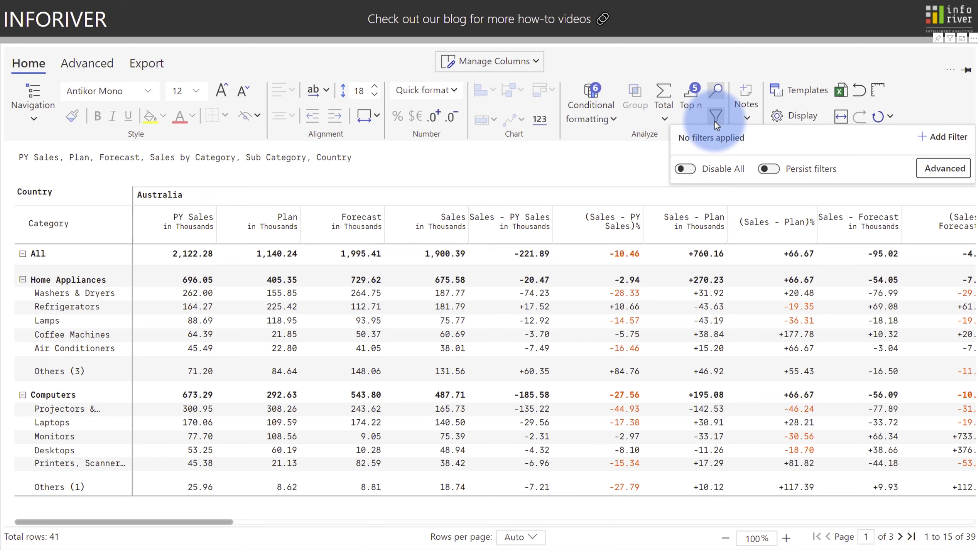
left_click(937, 172)
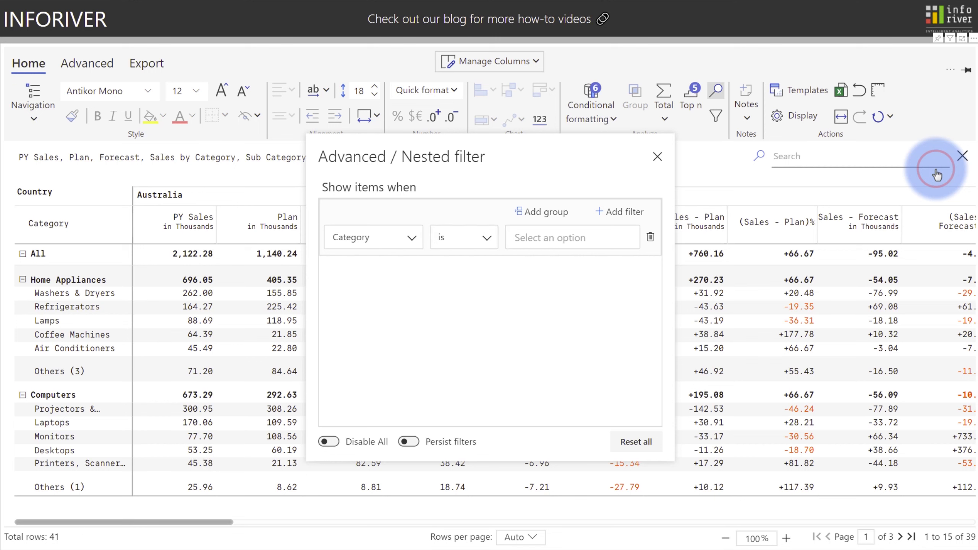
left_click(540, 214)
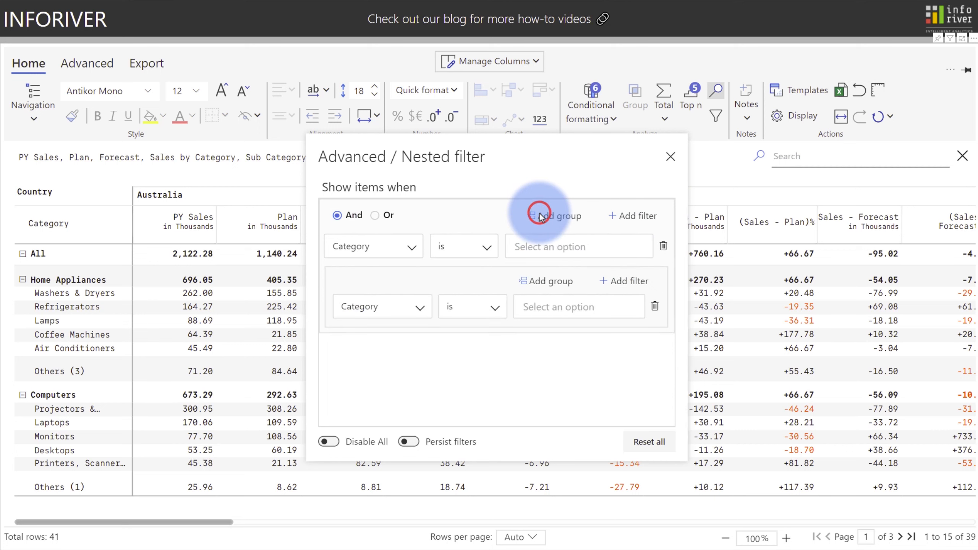
left_click(616, 281)
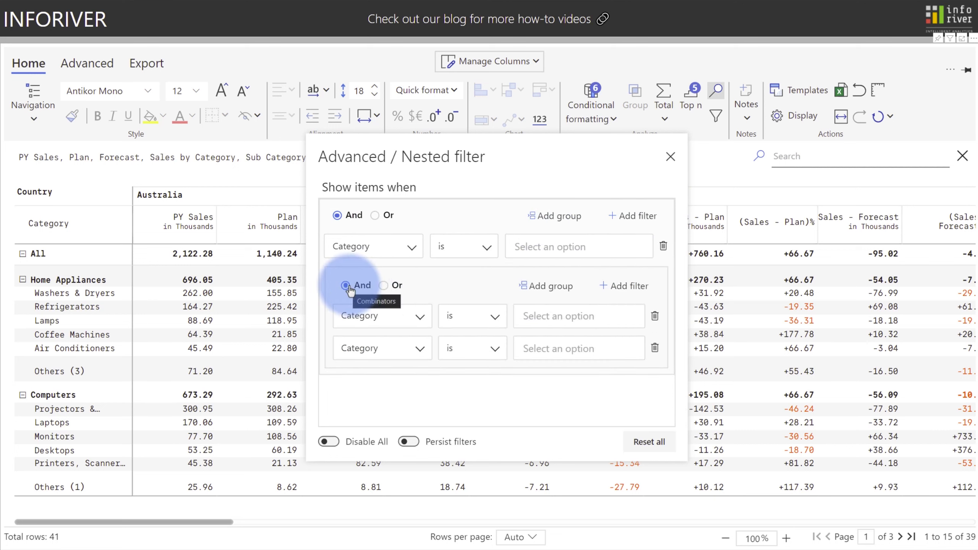
left_click(381, 215)
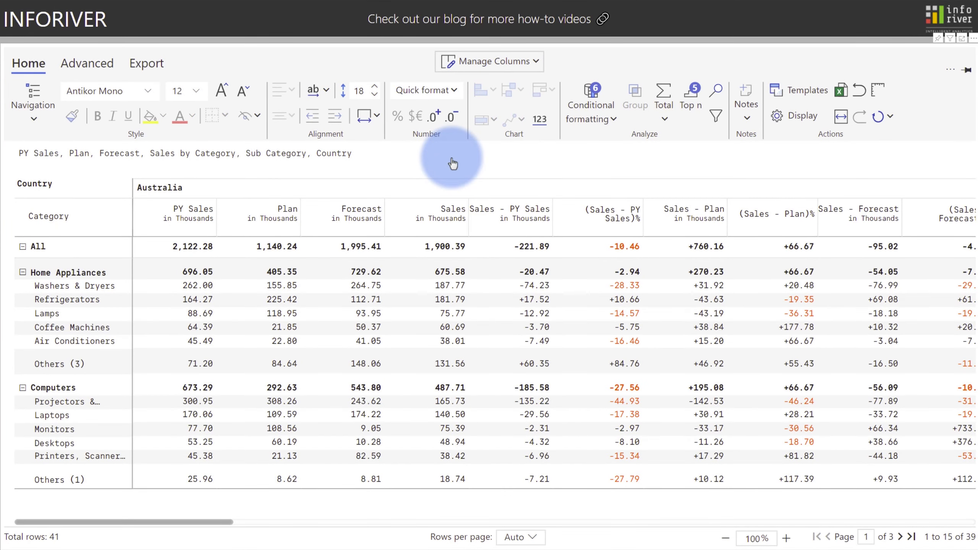
Apply the Negative quick rule to the Sales - PY Sales column, with row hierarchy levels set to Values and Totals
left_click(506, 223)
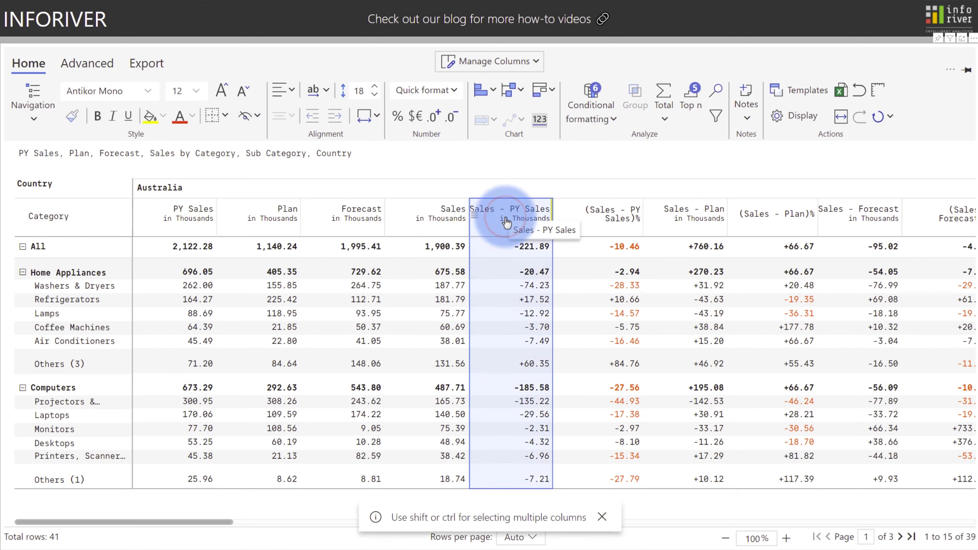
left_click(584, 114)
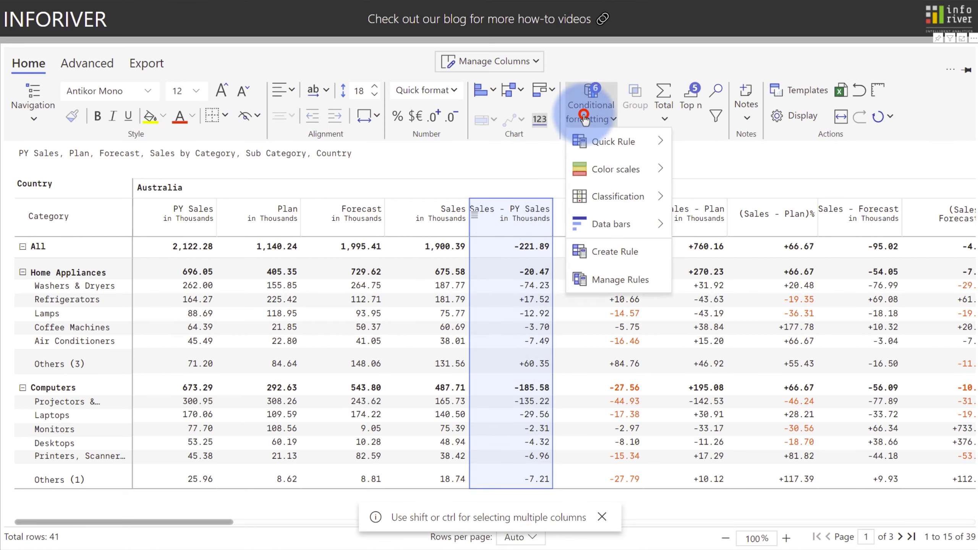
mouse_move(593, 140)
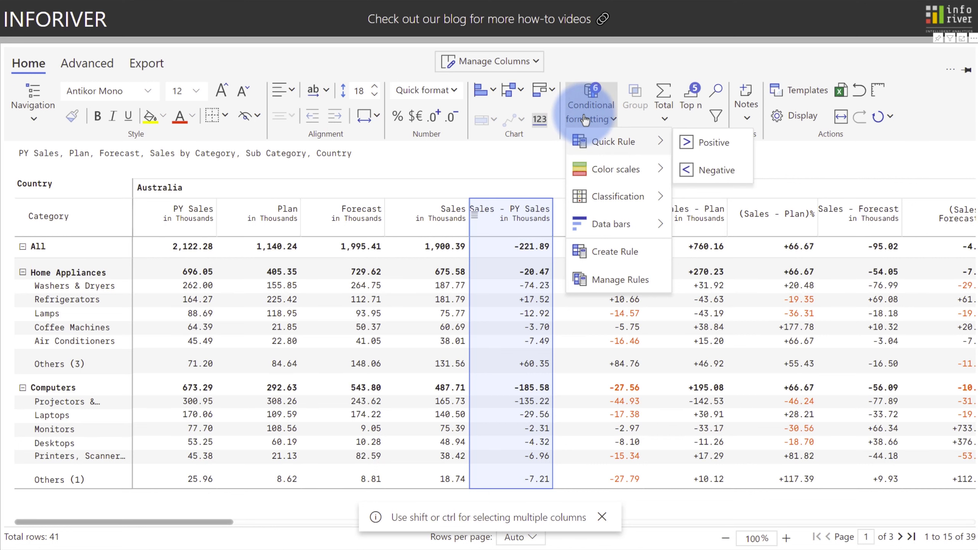
left_click(720, 163)
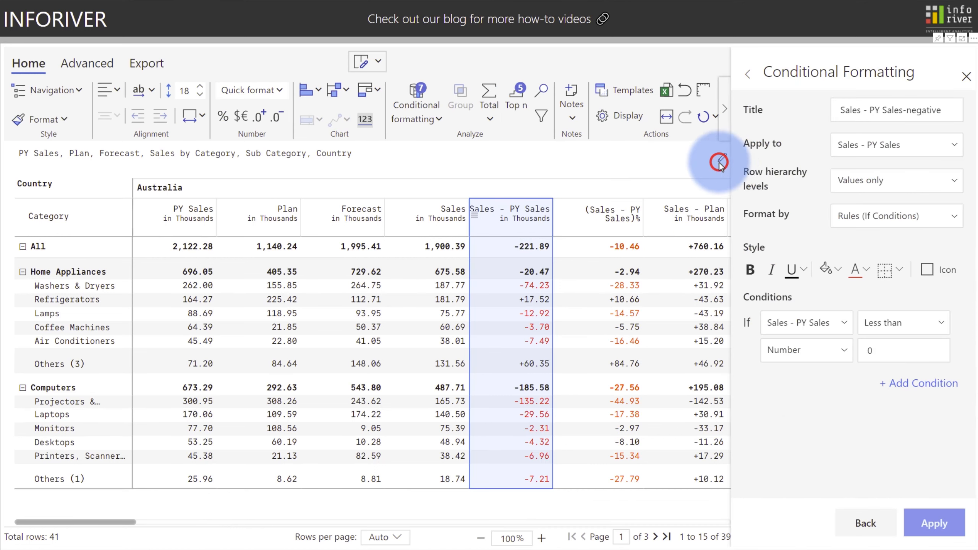
left_click(847, 183)
left_click(851, 197)
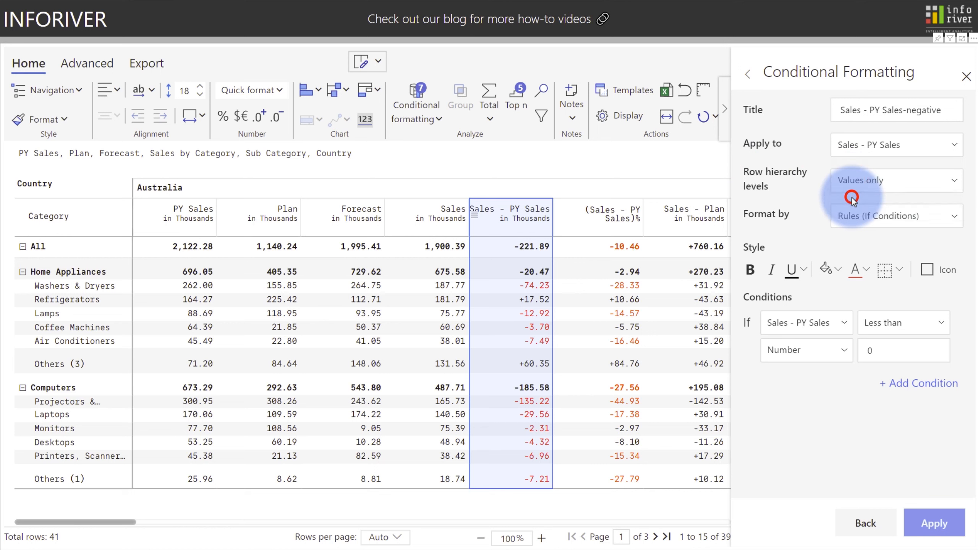
left_click(946, 522)
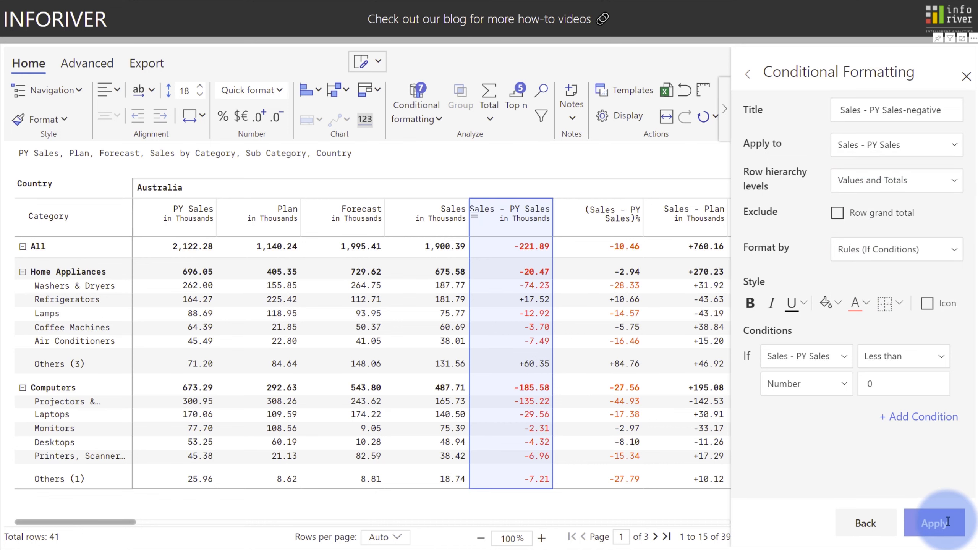
left_click(966, 79)
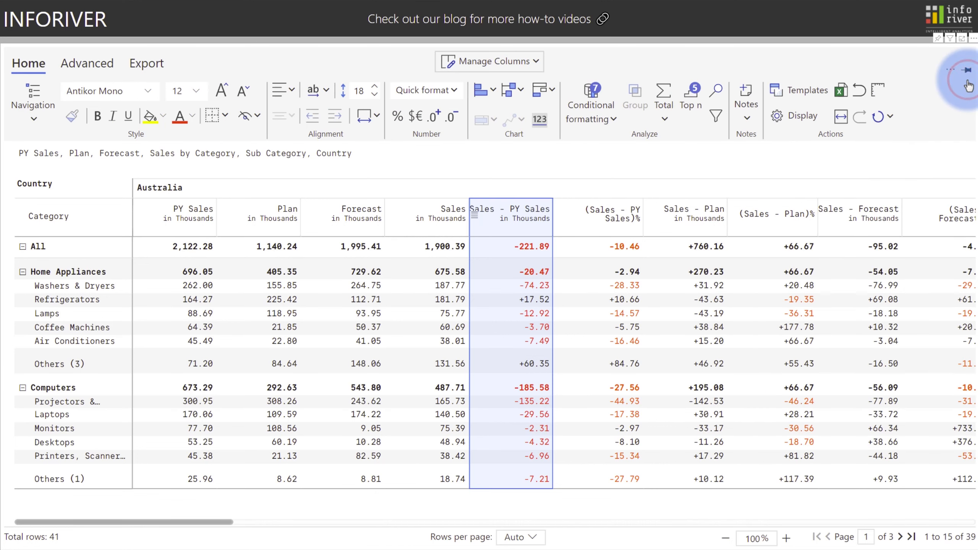
Add a HIGH/MEDIUM/LOW text classification to the Sales - PY Sales column, covering Values and Totals
left_click(605, 100)
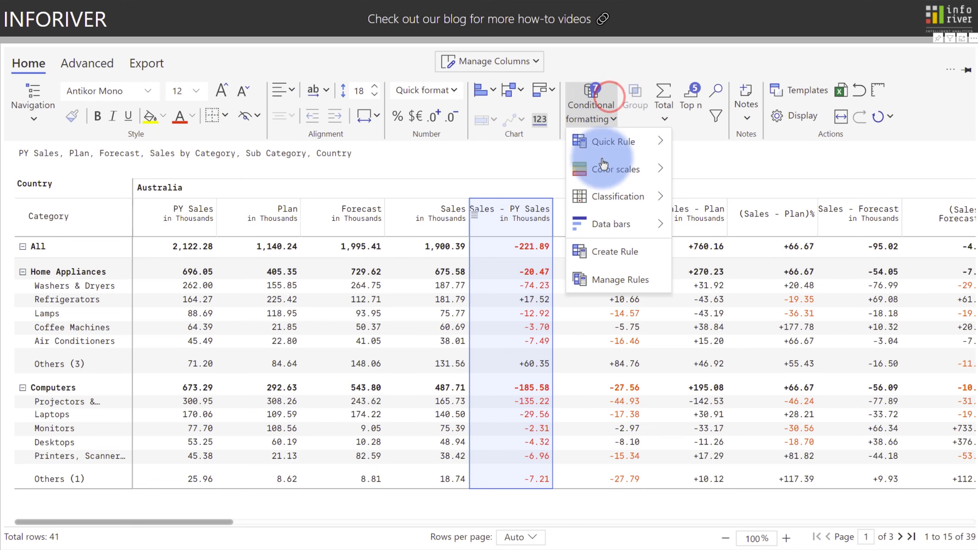
mouse_move(598, 205)
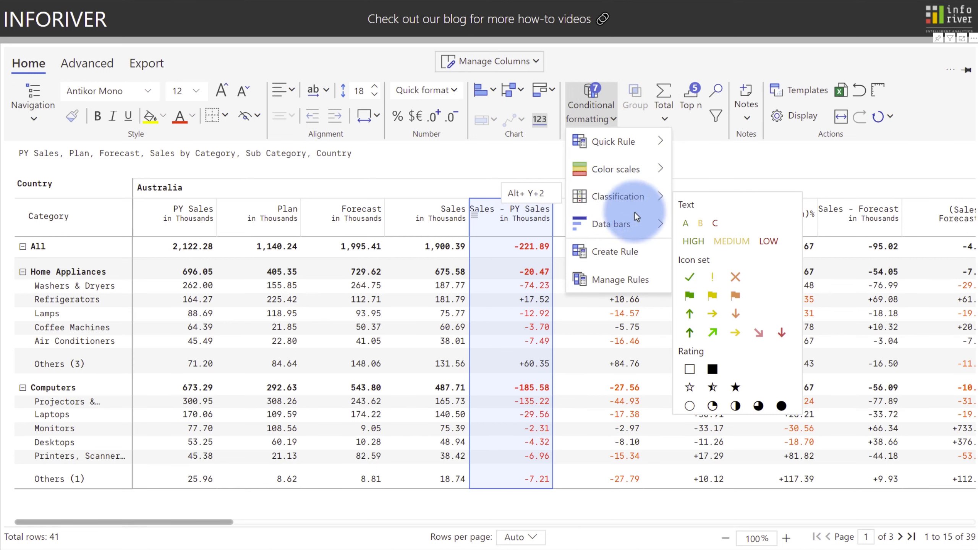
left_click(715, 241)
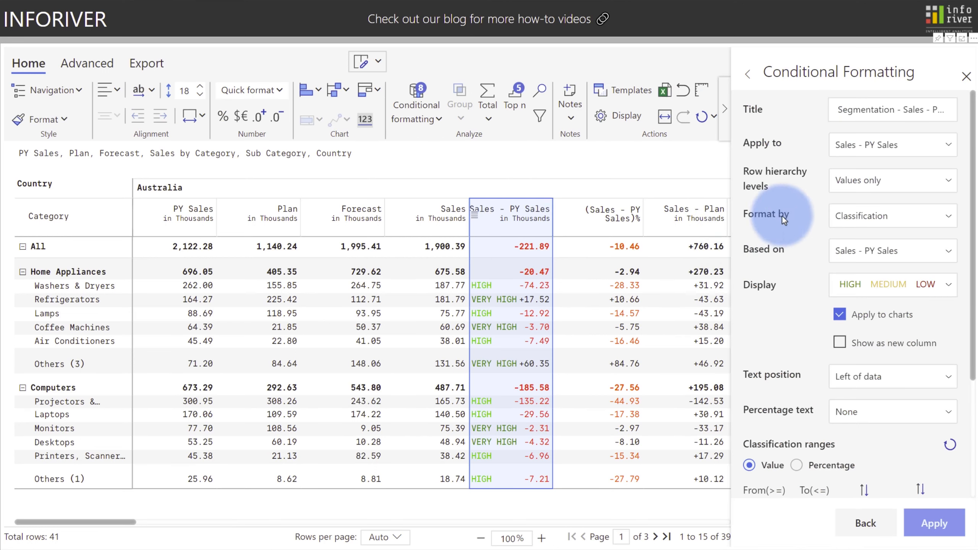
left_click(871, 181)
left_click(868, 199)
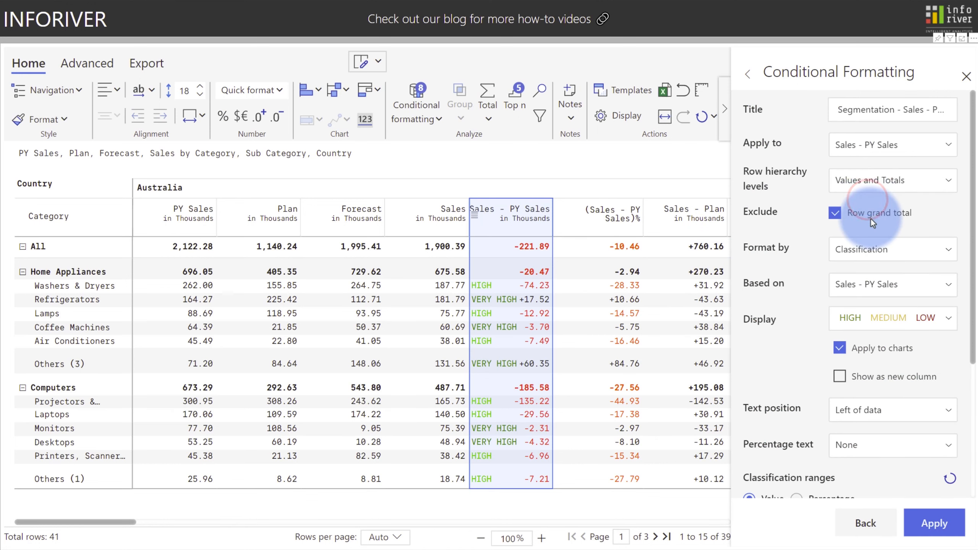
Delete the LOW, MEDIUM and HIGH classification ranges so only the lowest and highest ranges remain
scroll(871, 219, "down", 5)
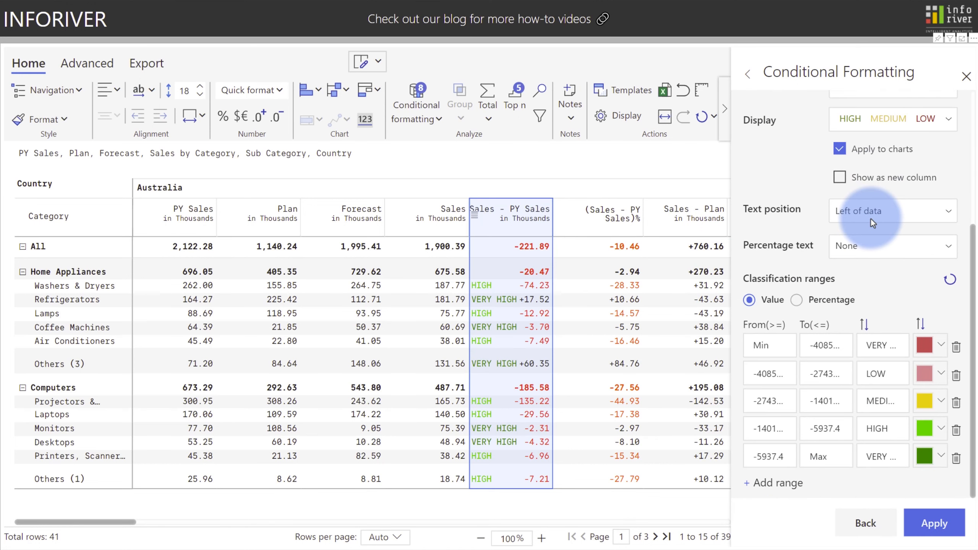
left_click(956, 375)
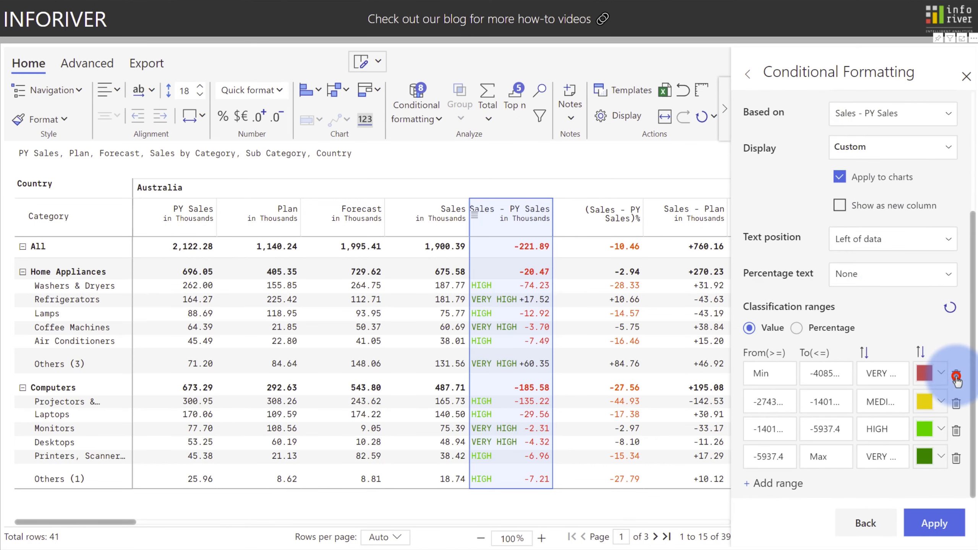
left_click(956, 403)
left_click(956, 429)
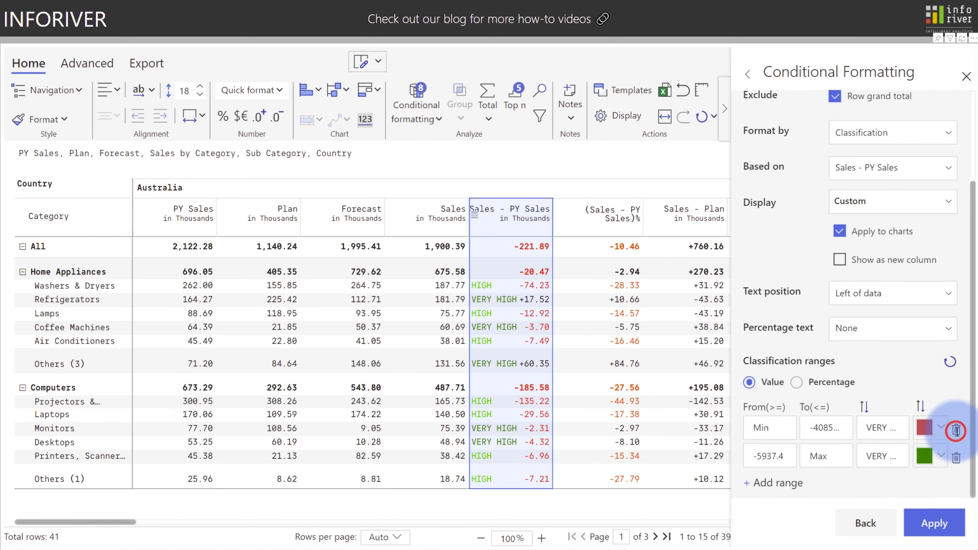
Set the lowest classification range's upper limit to 0 and label it NEGATIVE
double_click(827, 428)
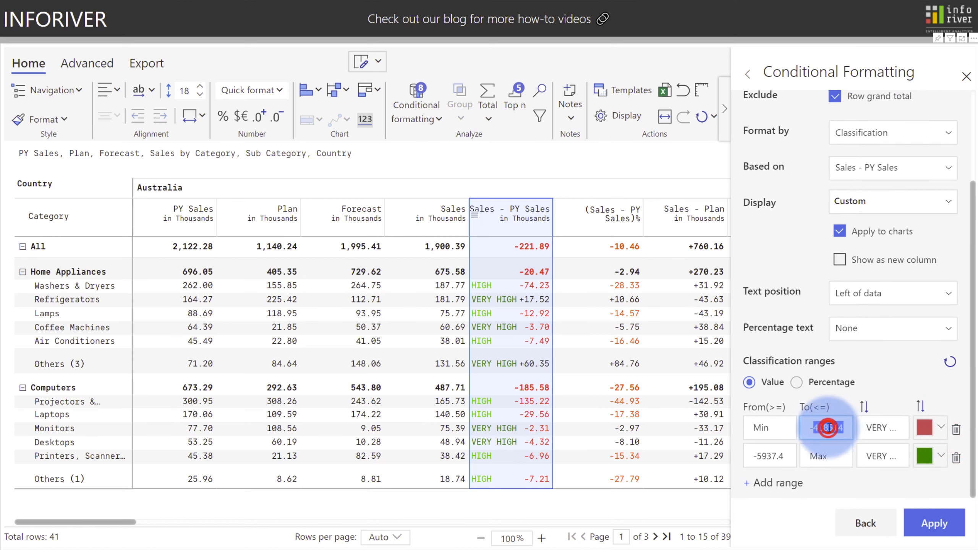
type("0")
left_click(878, 427)
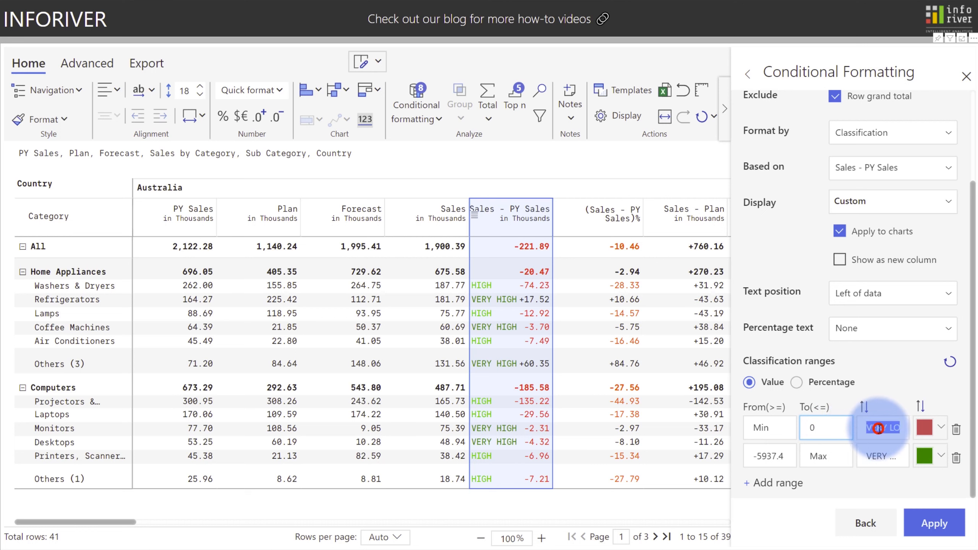
type("NEGATIVE")
Set the highest classification range's lower limit to 0, label it POSITIVE, and apply the rule
double_click(750, 458)
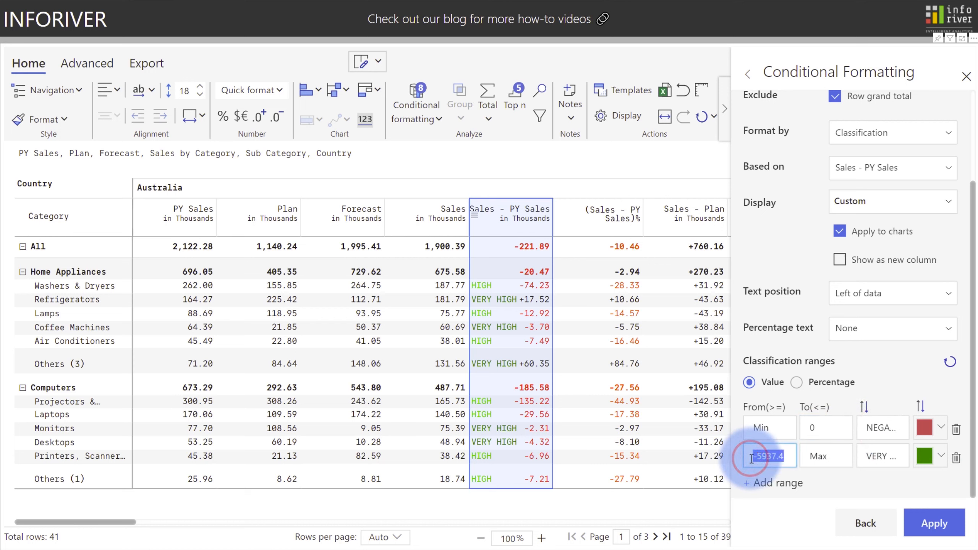
type("0")
double_click(869, 455)
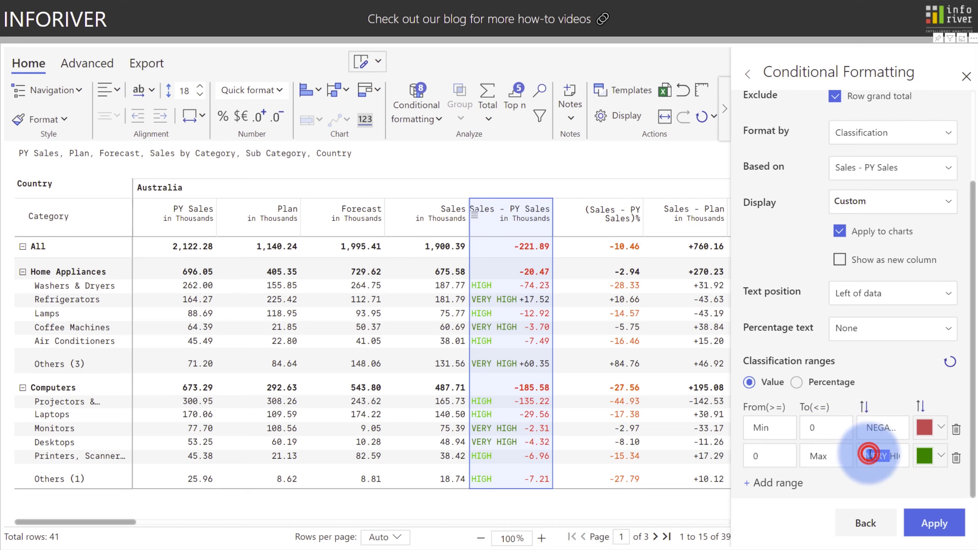
type("POSITIVE")
left_click(928, 523)
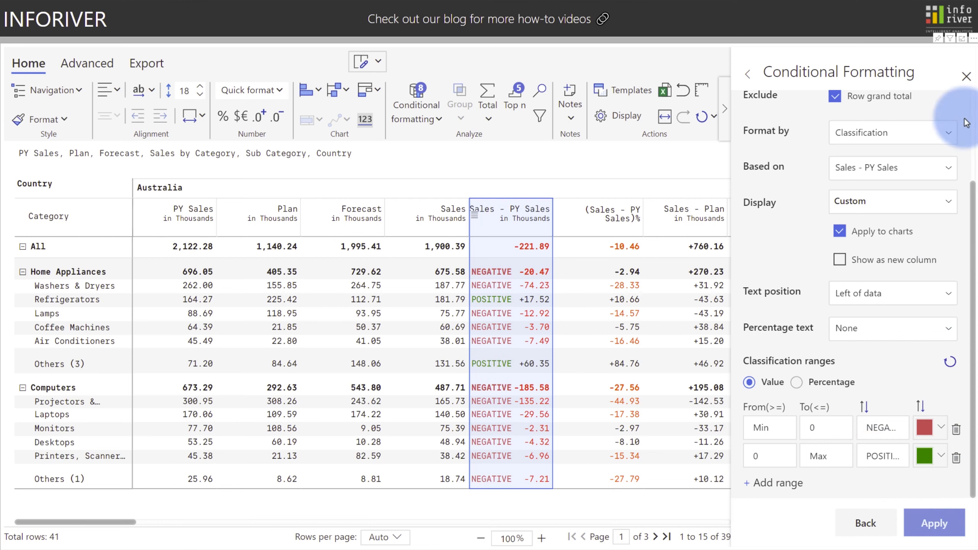
left_click(966, 76)
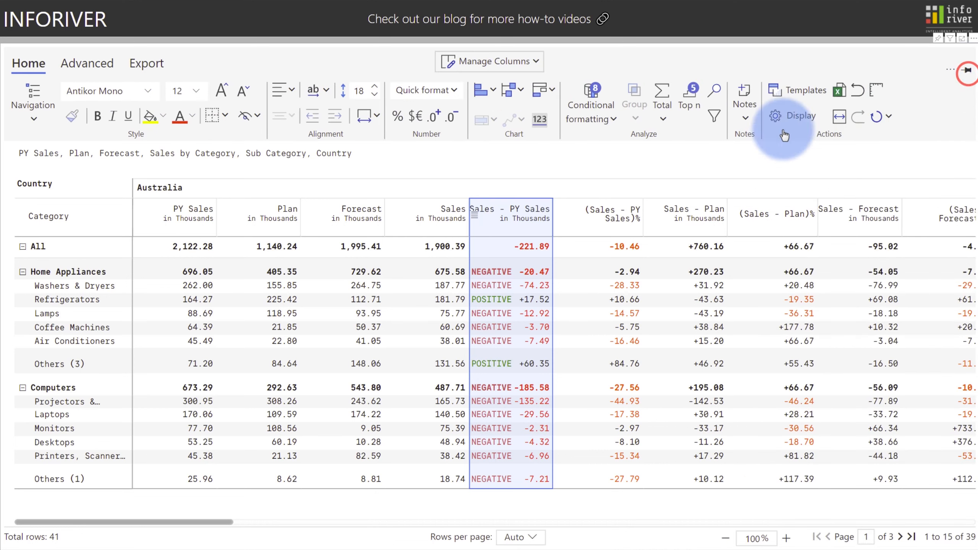
Deselect the Sales - PY Sales column and reset all Top n settings so every sub category is listed
left_click(498, 213)
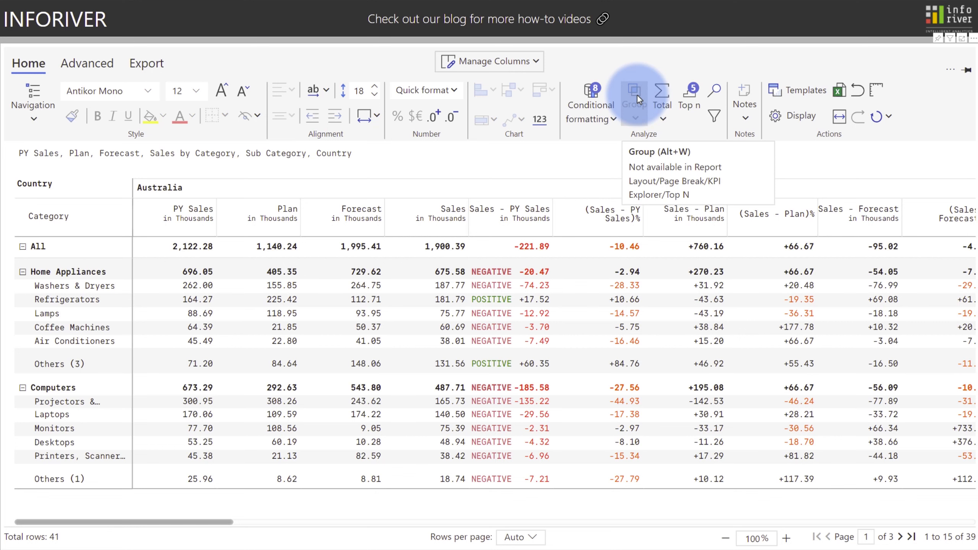
left_click(687, 98)
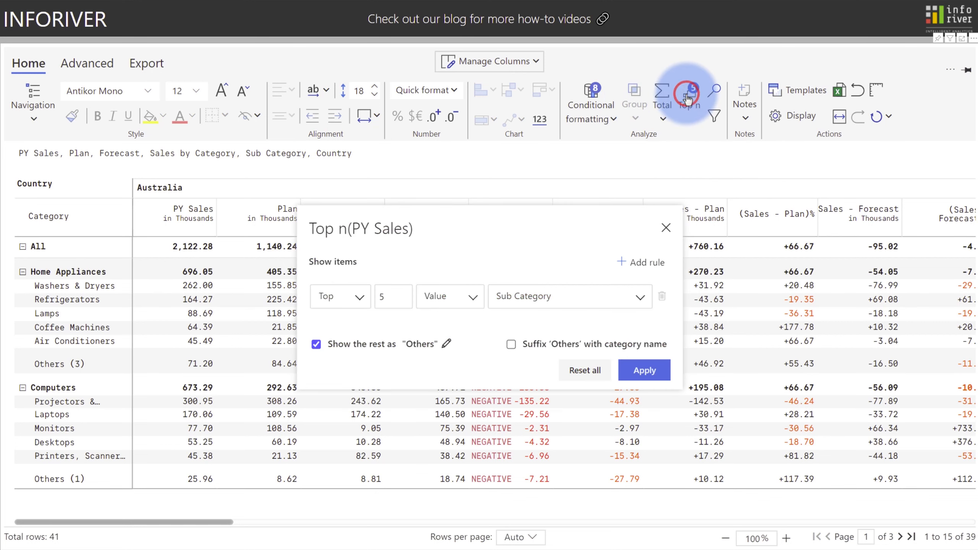
left_click(578, 365)
Group the rows by Segmentation - Sales - PY Sales and expand the NEGATIVE group under Home Appliances
left_click(635, 108)
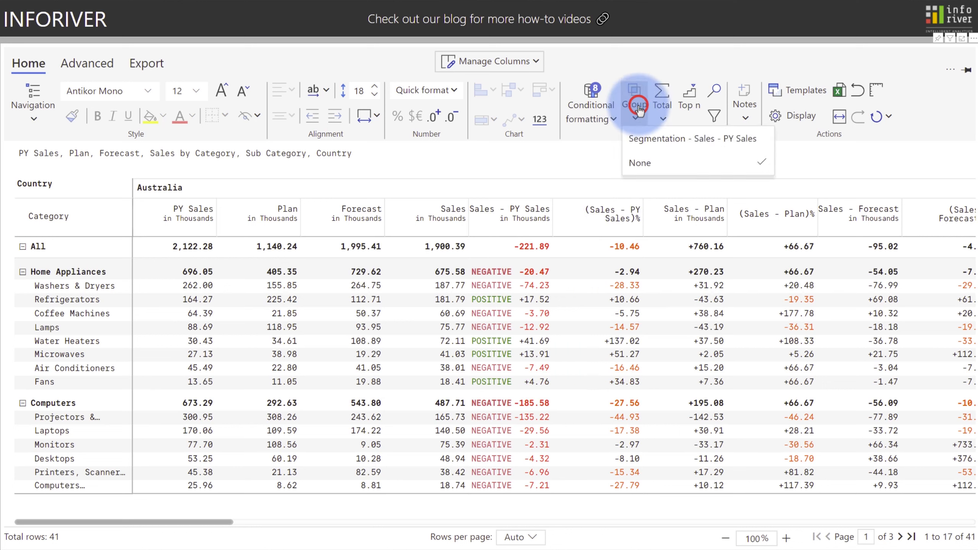
left_click(636, 140)
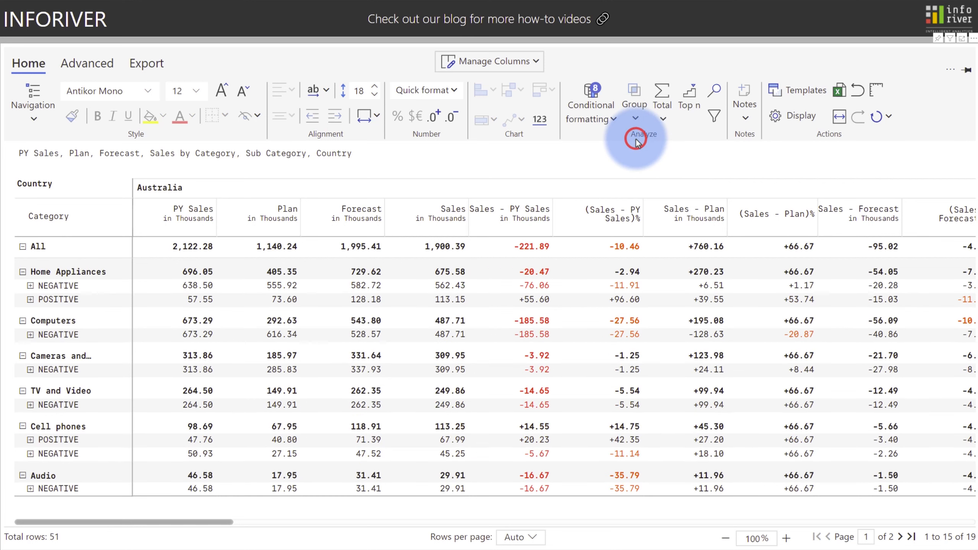
left_click(30, 288)
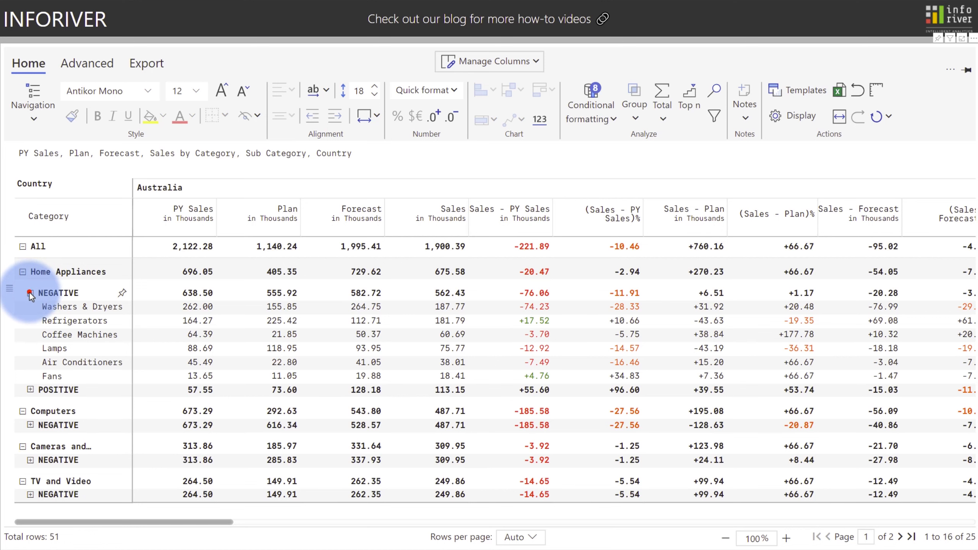
Collapse the NEGATIVE group and expand the POSITIVE group under Home Appliances
left_click(30, 293)
left_click(30, 304)
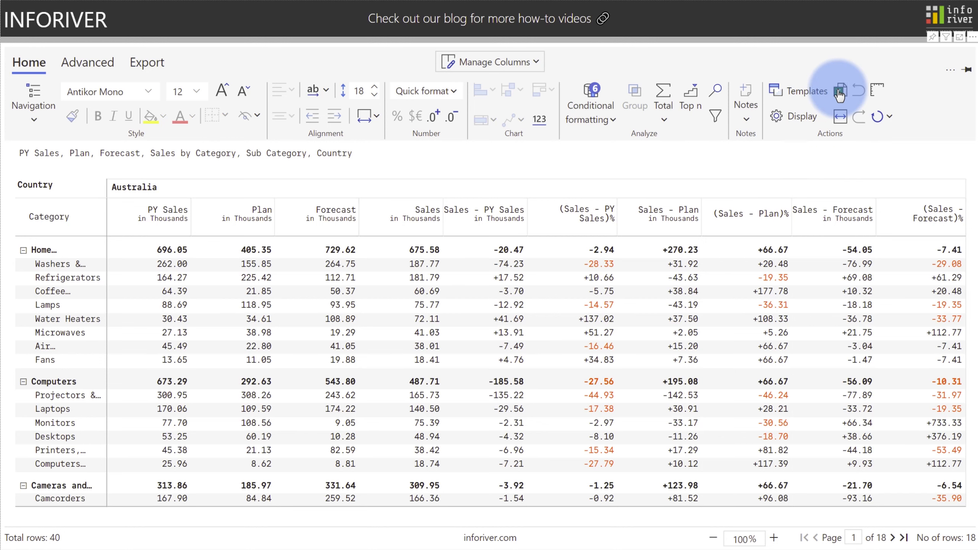
Check the hierarchy display options for the Excel export and set the column page break to Country
left_click(150, 68)
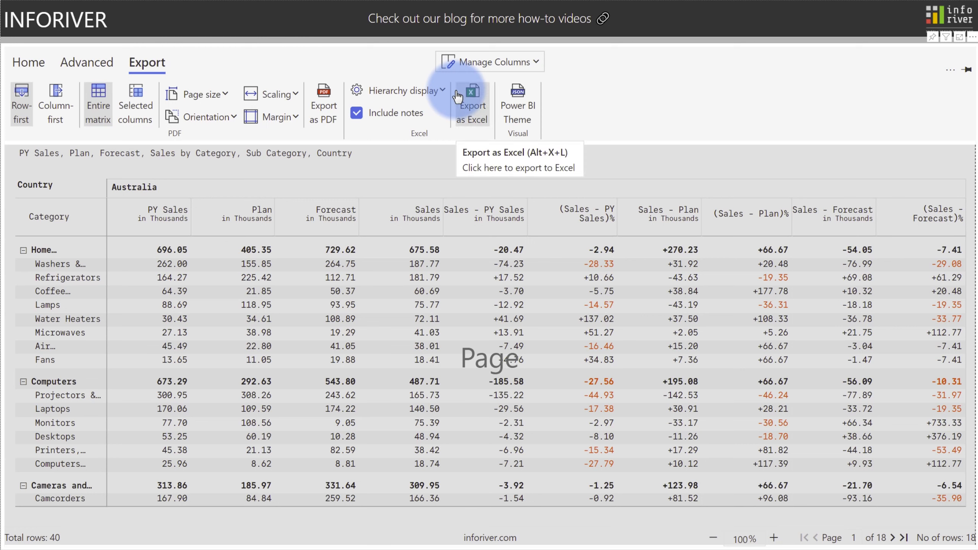
left_click(423, 91)
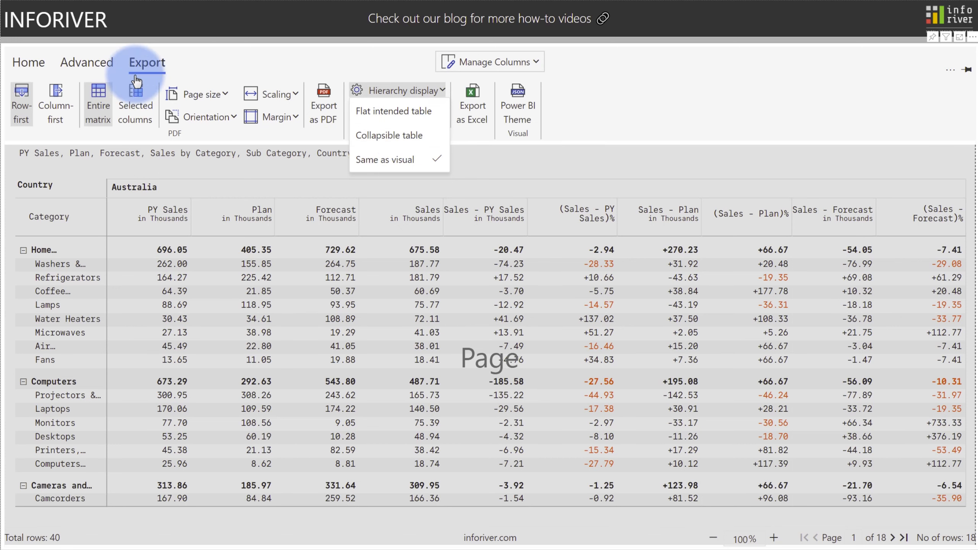
left_click(85, 62)
left_click(96, 91)
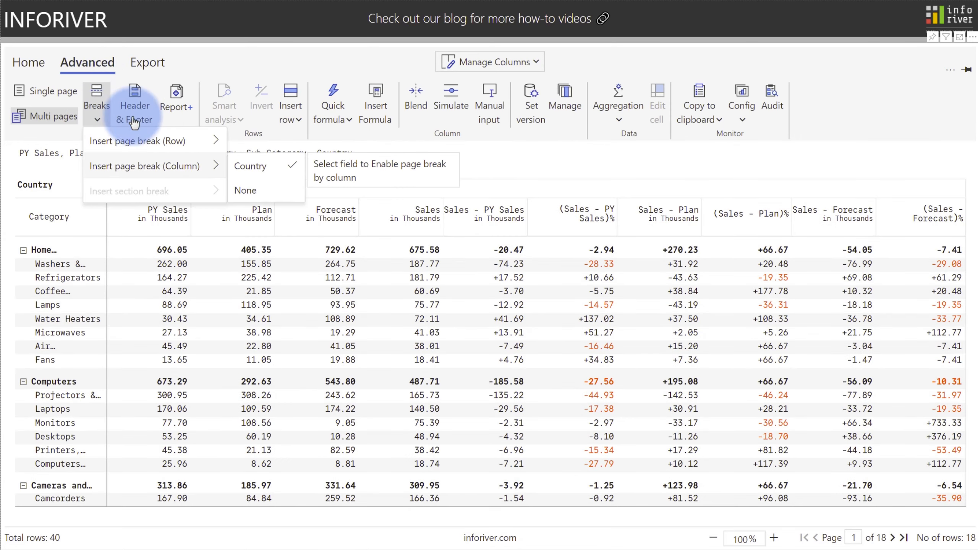
left_click(260, 162)
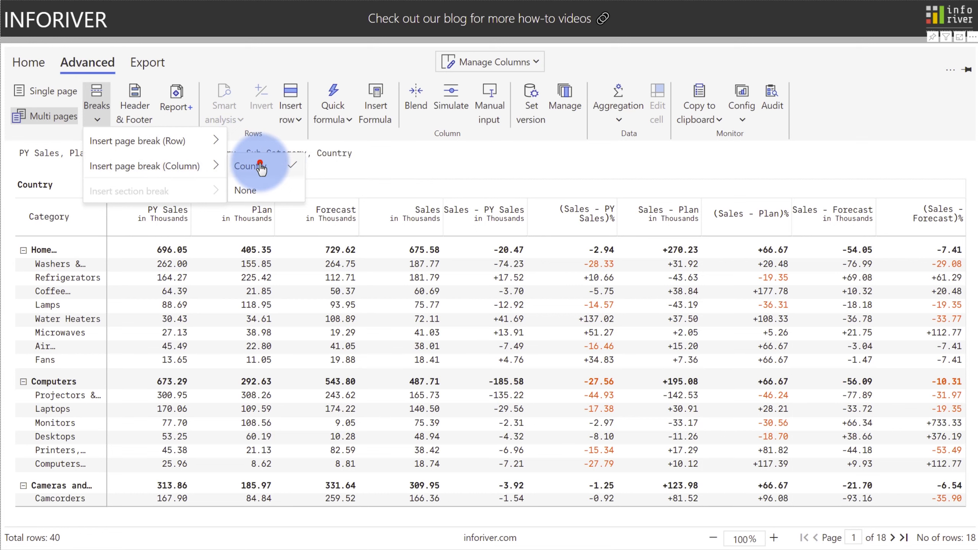
Set the Excel hierarchy display to Collapsible table and export the report as Excel
left_click(143, 61)
left_click(412, 93)
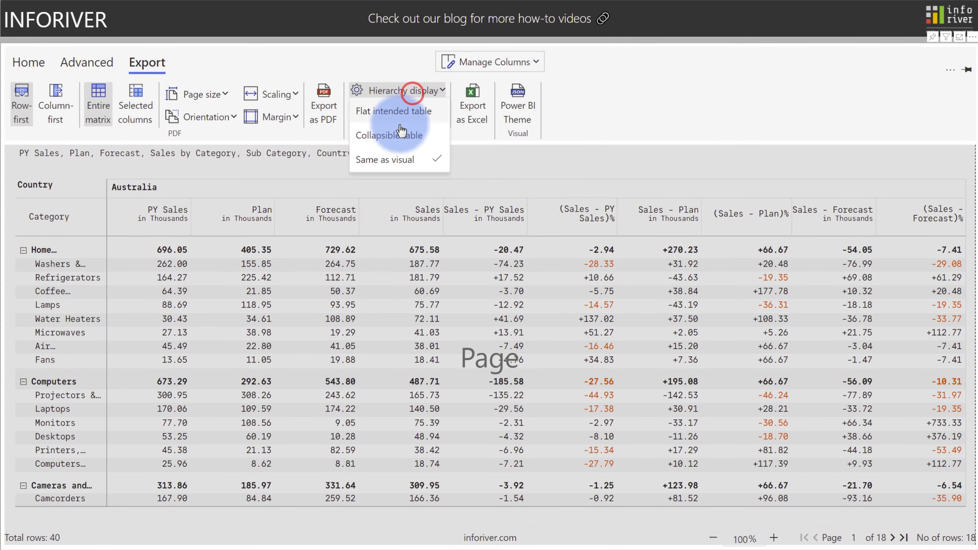
left_click(394, 135)
left_click(477, 111)
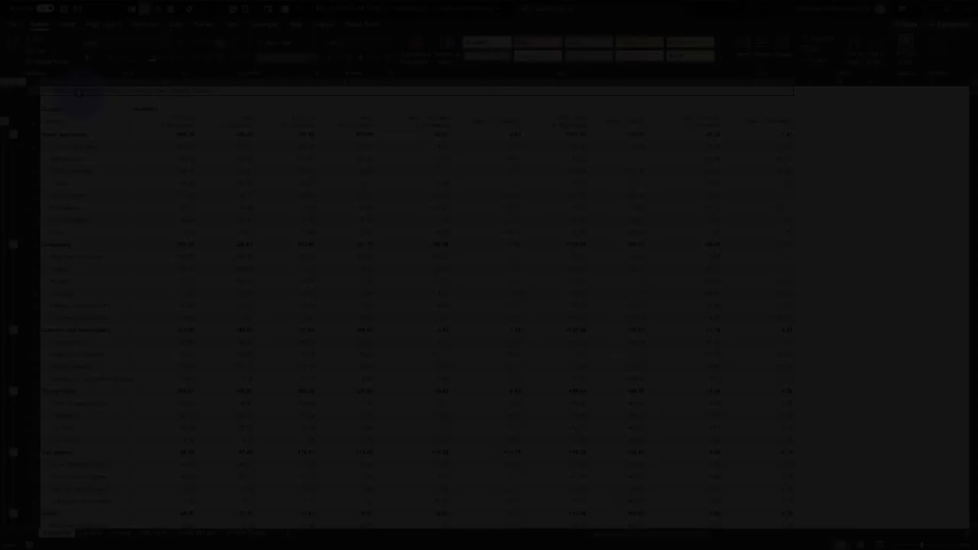
In the exported Excel workbook, collapse and re-expand the Home Appliances and Computers row groups on the Australia sheet
left_click(78, 93)
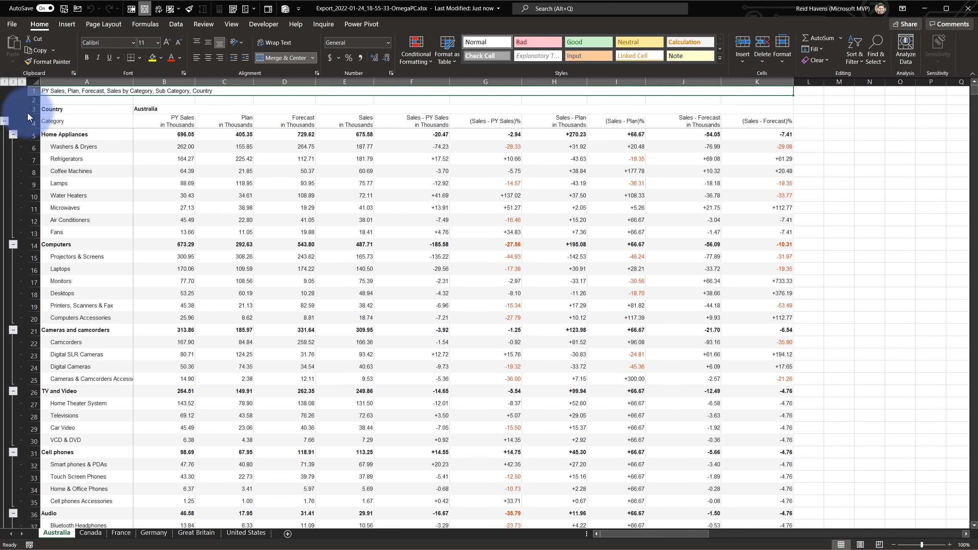
scroll(5, 121, "down", 1)
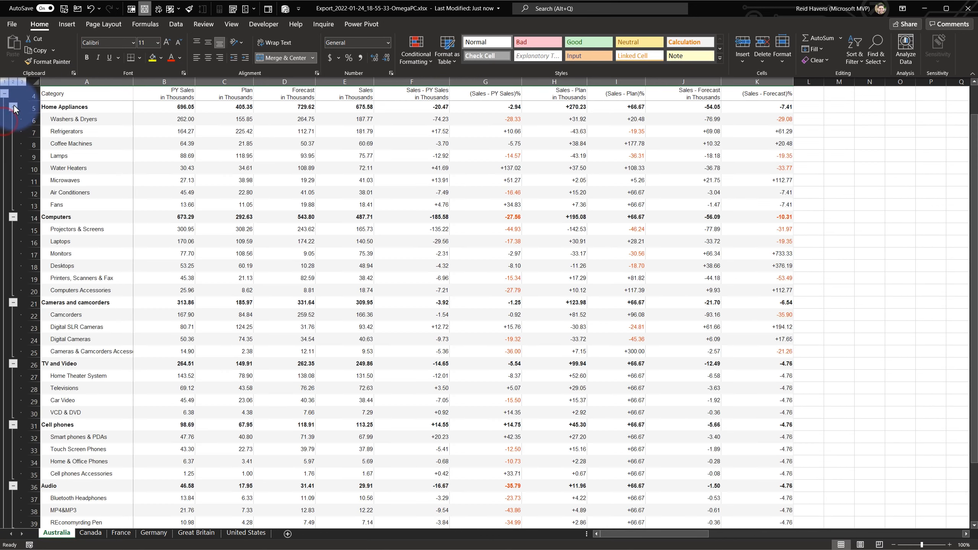
left_click(13, 106)
left_click(13, 107)
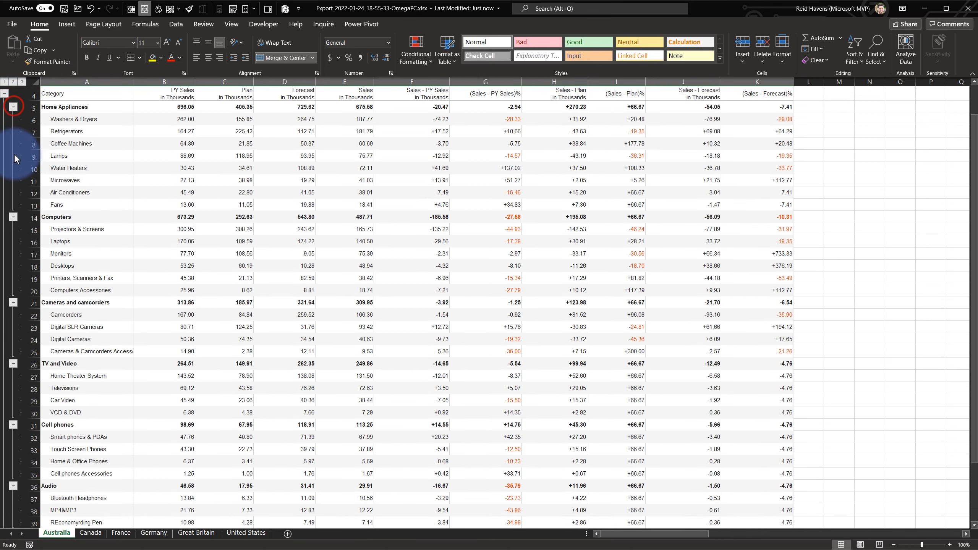
left_click(13, 217)
left_click(13, 217)
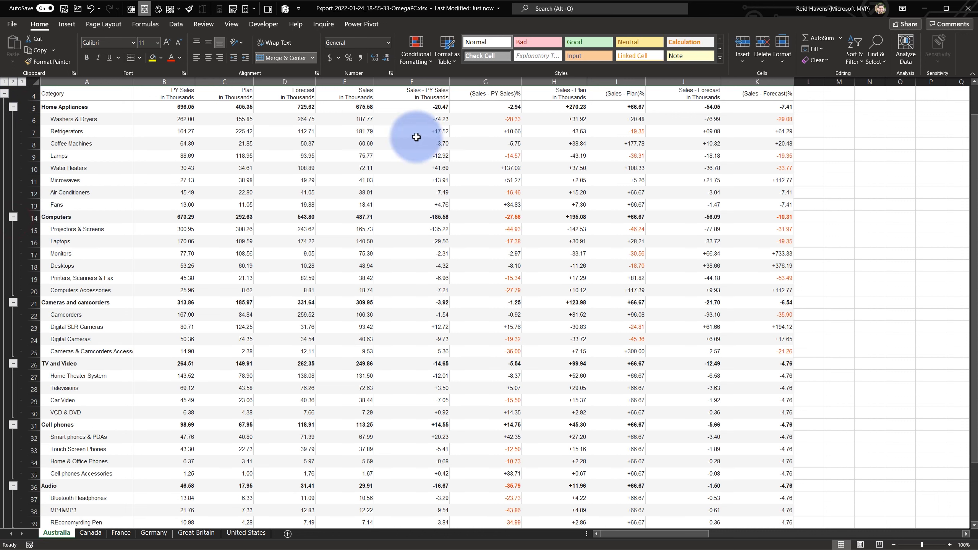
Examine the conditionally formatted cells in the (Sales - PY Sales)% and (Sales - Plan)% columns of the Australia sheet
left_click(504, 119)
left_click(613, 154)
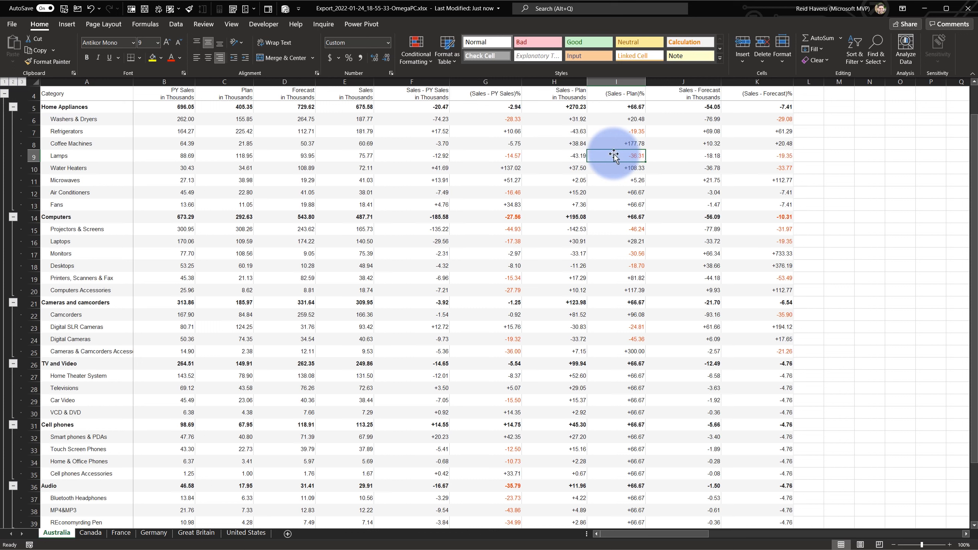
left_click(612, 132)
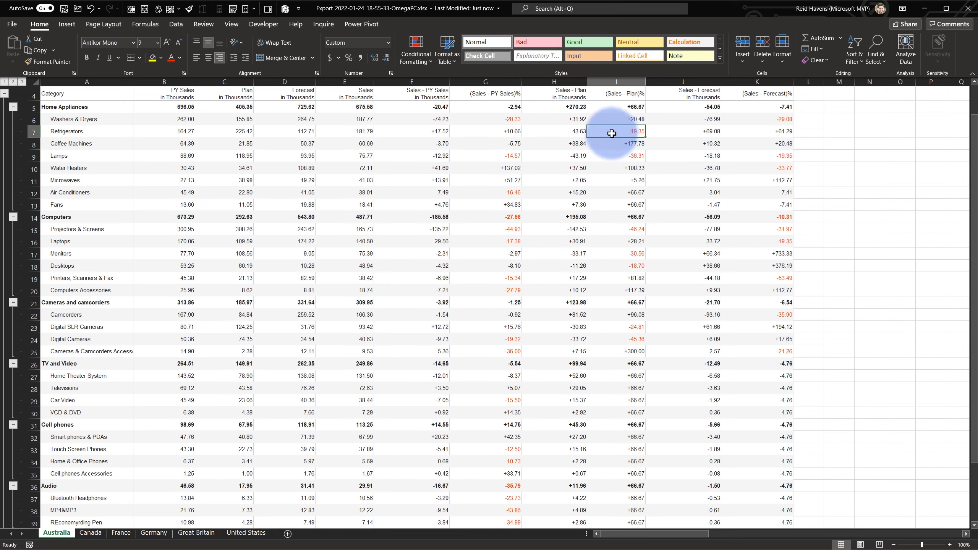
Look through the Canada, France, Germany, Great Britain and United States sheets of the exported workbook
left_click(90, 533)
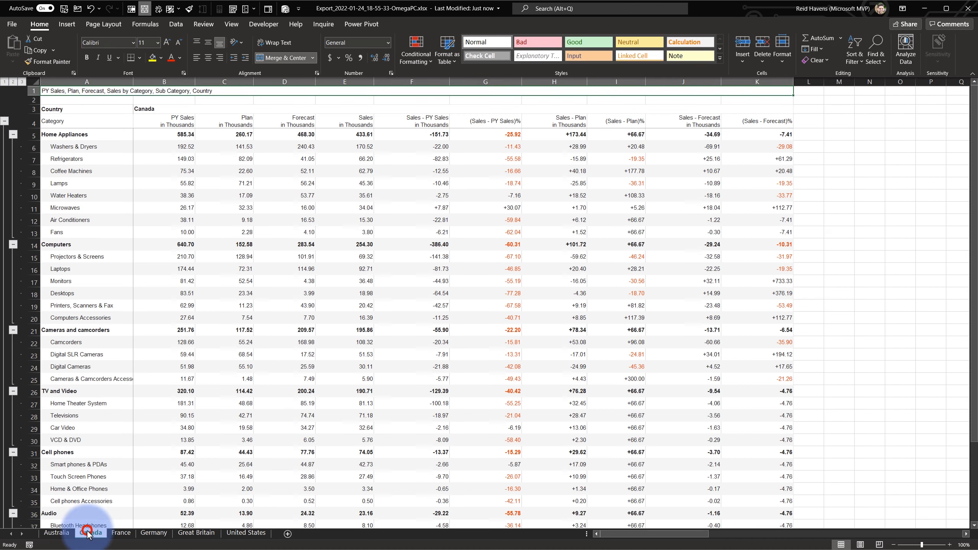
left_click(117, 532)
left_click(148, 533)
left_click(182, 534)
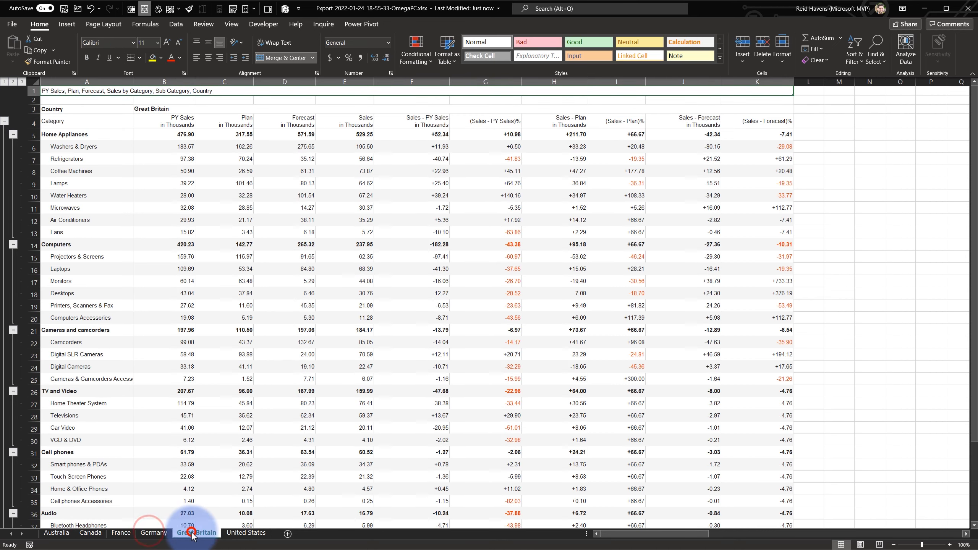
left_click(244, 533)
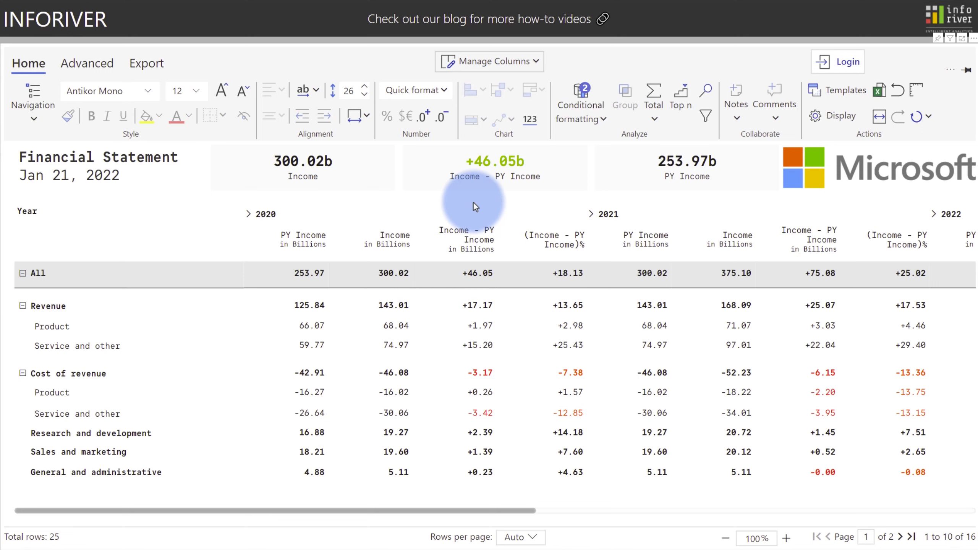
Apply a Contribution smart analysis based on the 2020 Income of Revenue's Service and other, and move its column directly after Income
left_click(88, 63)
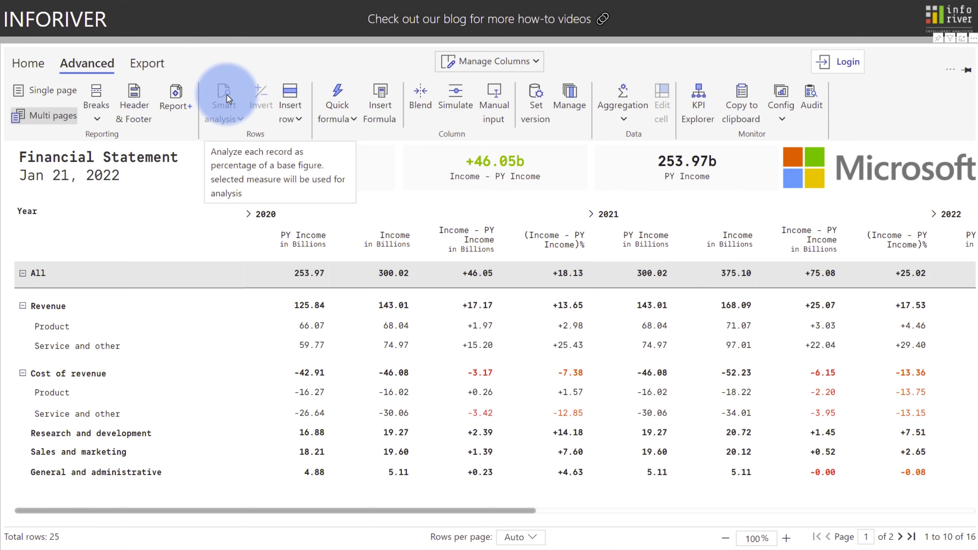
left_click(383, 347)
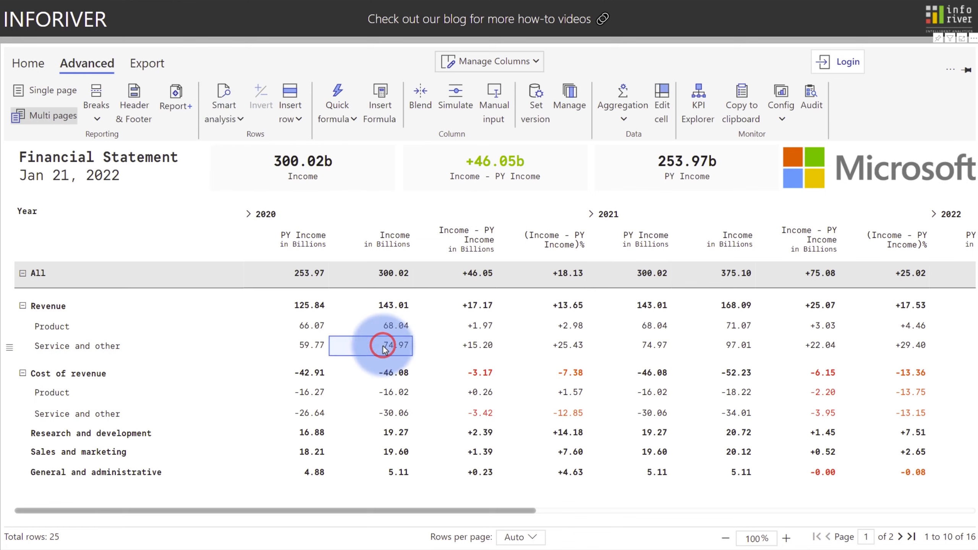
left_click(208, 110)
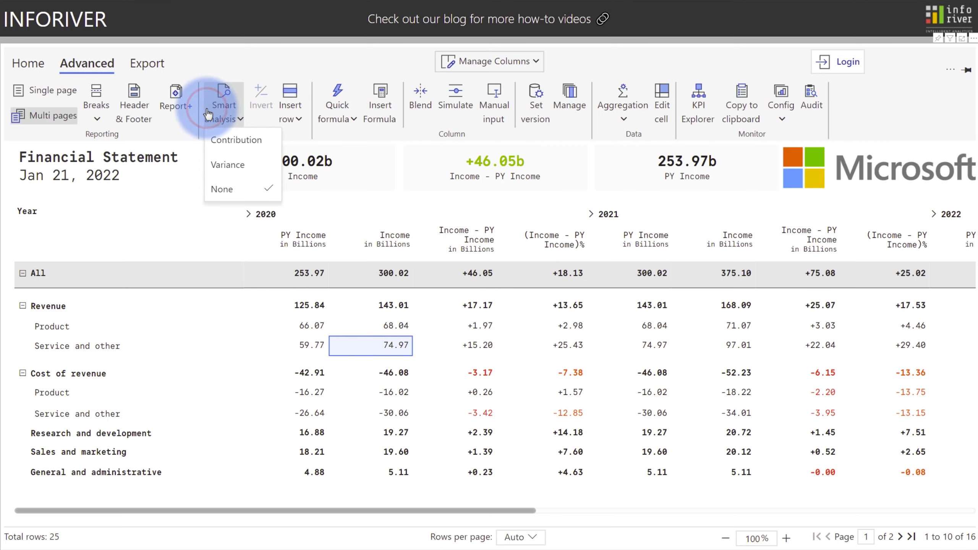
left_click(231, 140)
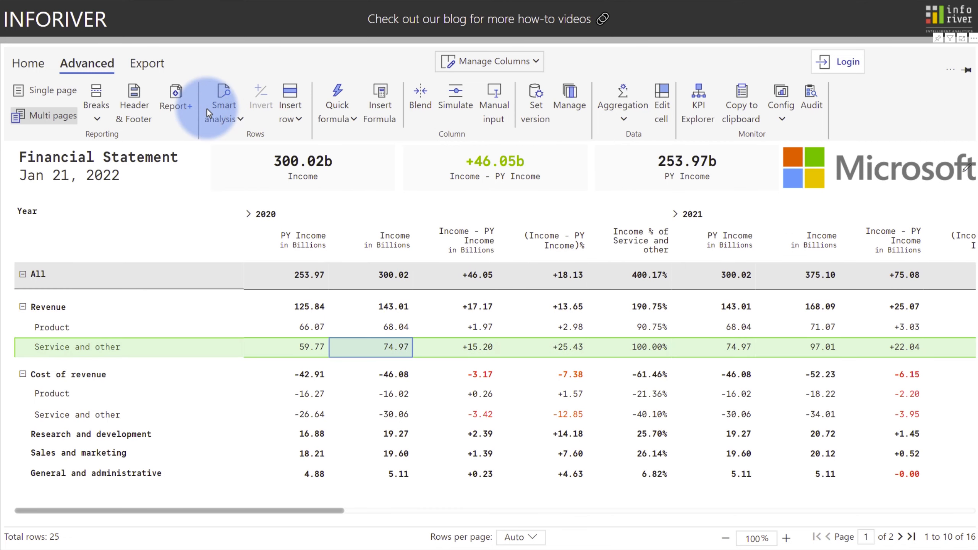
left_click(656, 242)
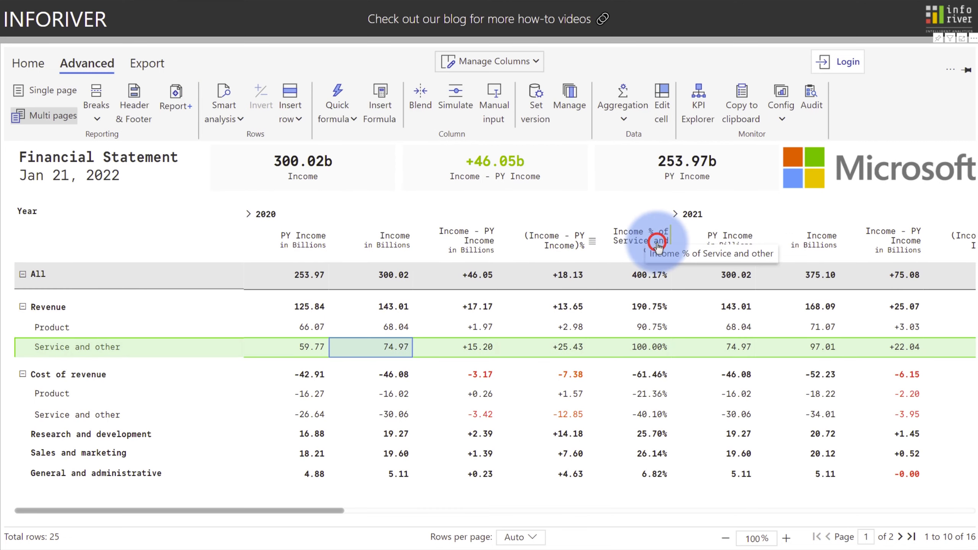
left_click_drag(657, 242, 460, 247)
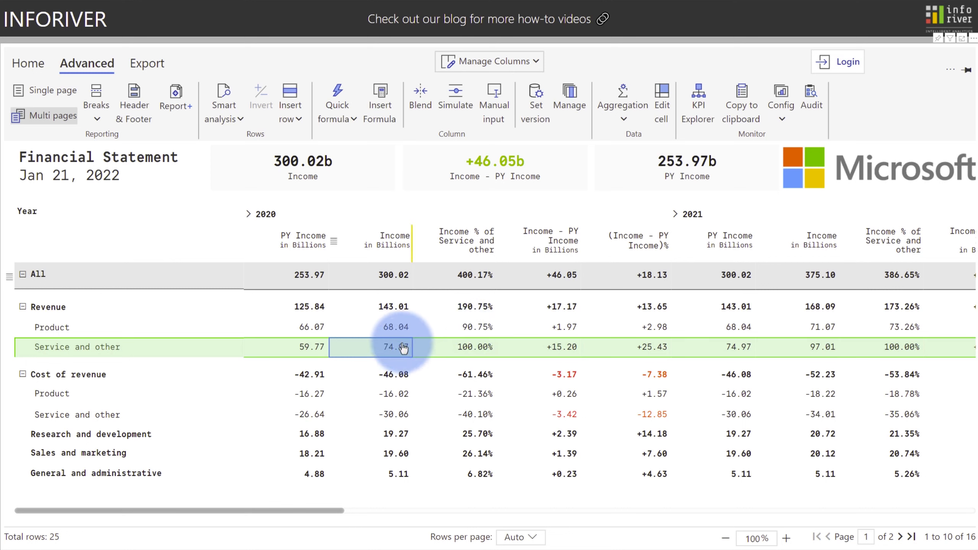
Switch the smart analysis to Variance and invert the sign of the Product row under Revenue
left_click(225, 110)
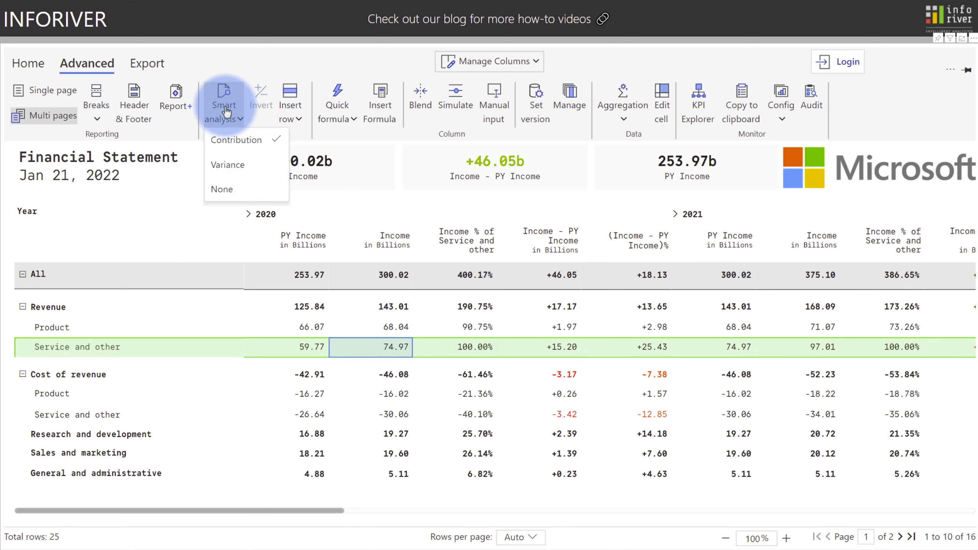
left_click(233, 164)
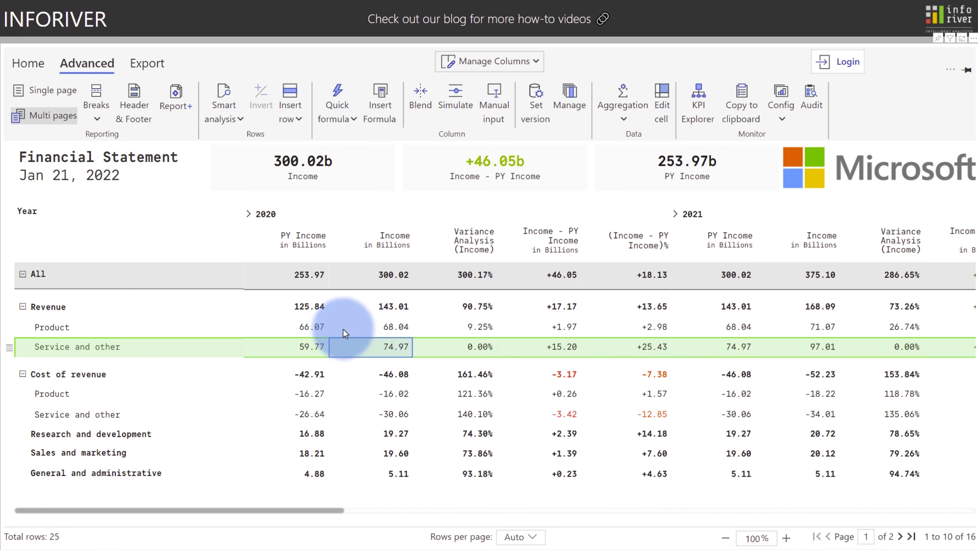
left_click(59, 328)
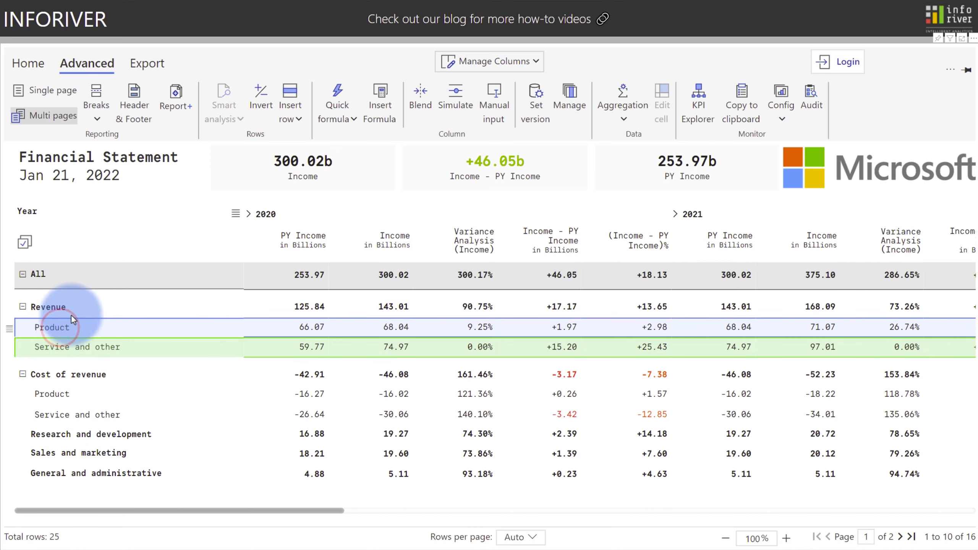
left_click(260, 97)
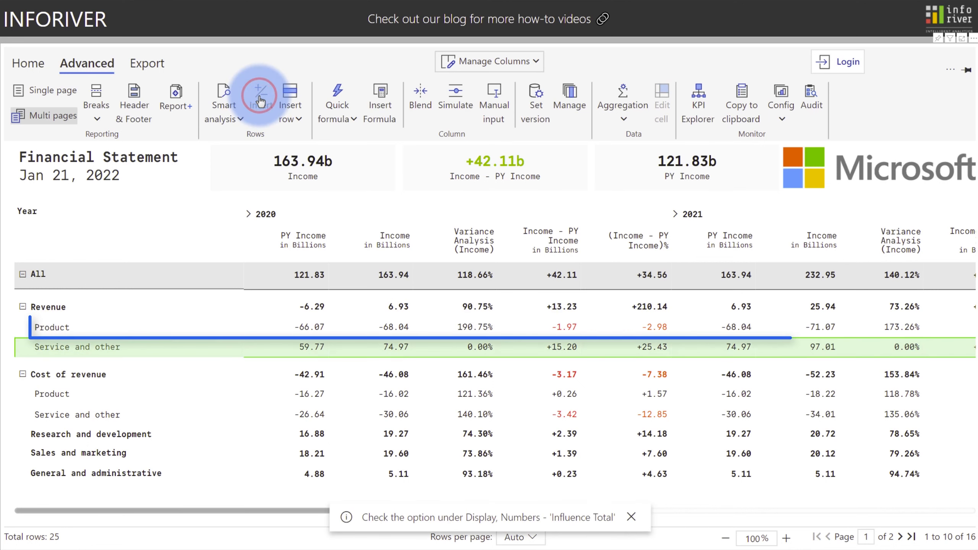
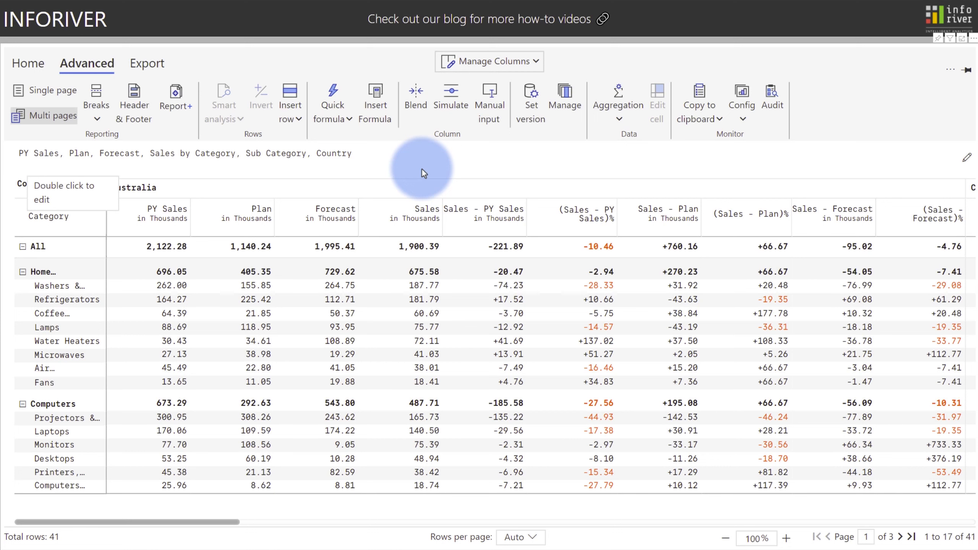
Create an Overall Rank quick formula measure based on Sales in the sales by category matrix
left_click(336, 105)
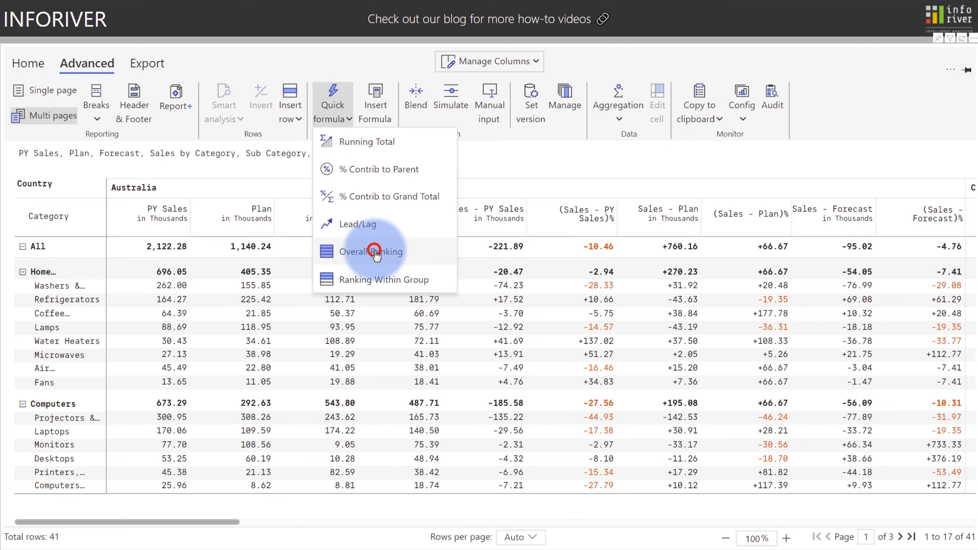
left_click(349, 251)
left_click(836, 186)
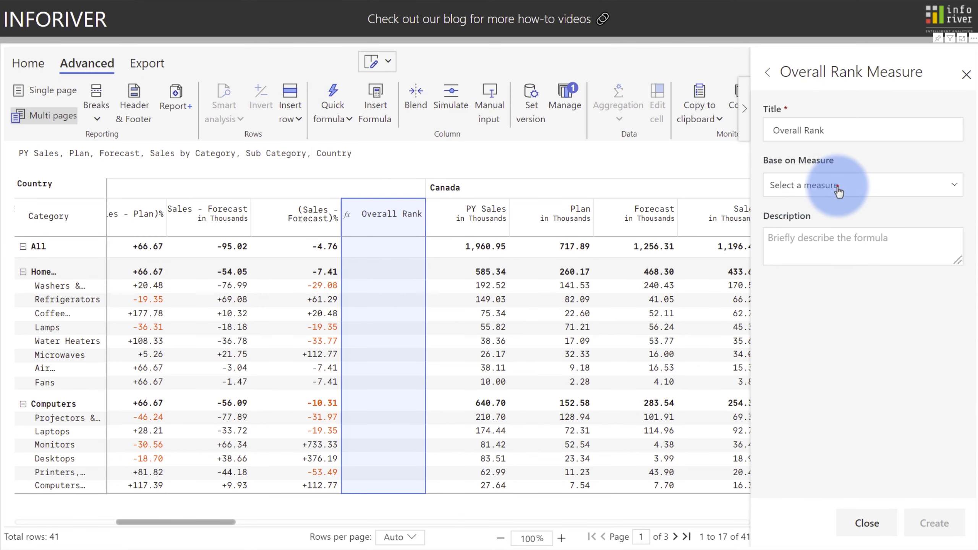
left_click(804, 231)
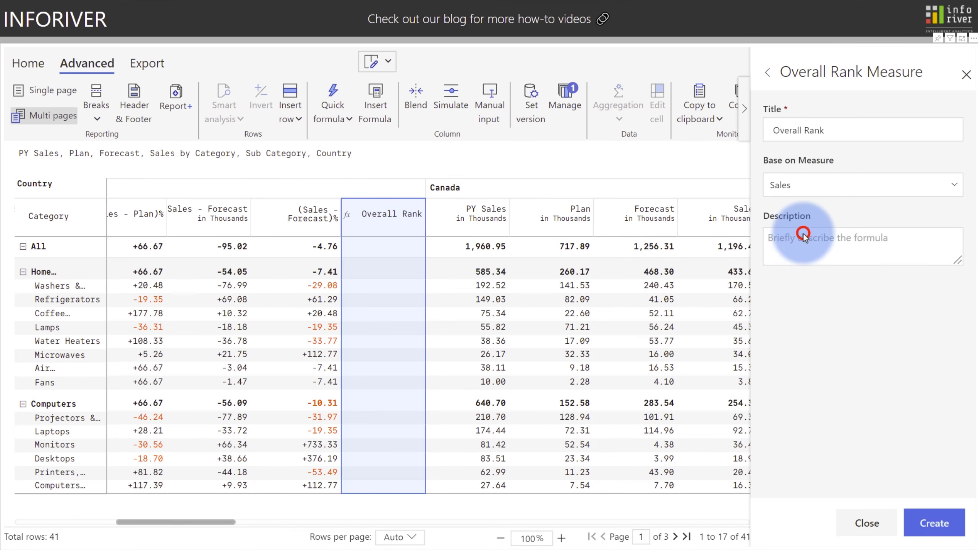
left_click(940, 535)
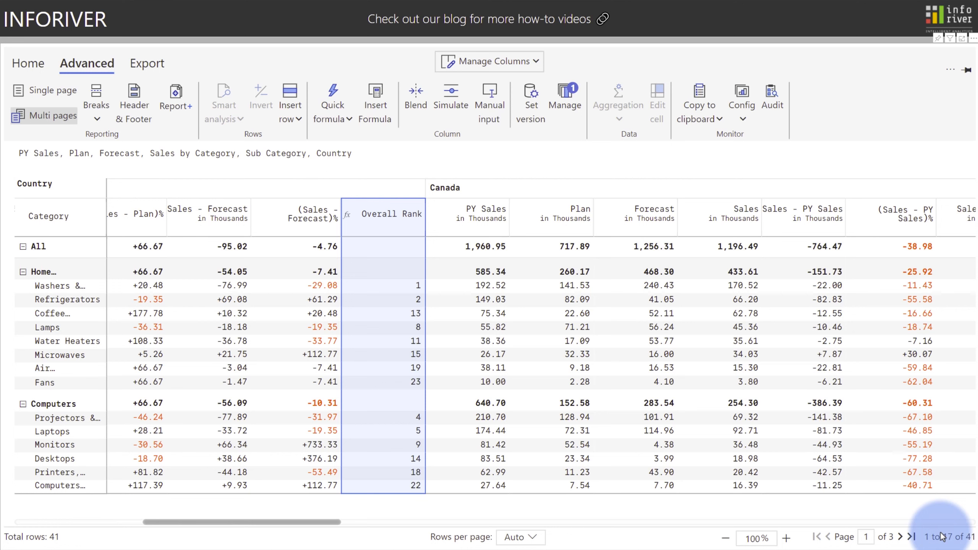
Start a new formula measure, previewing it as a visual column before setting it back to a visual measure
left_click(385, 108)
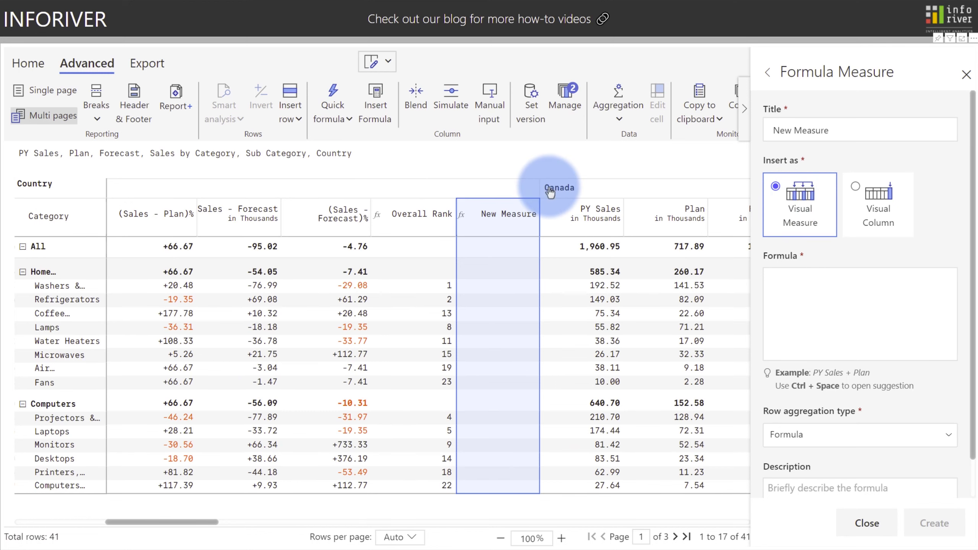
left_click_drag(213, 521, 912, 497)
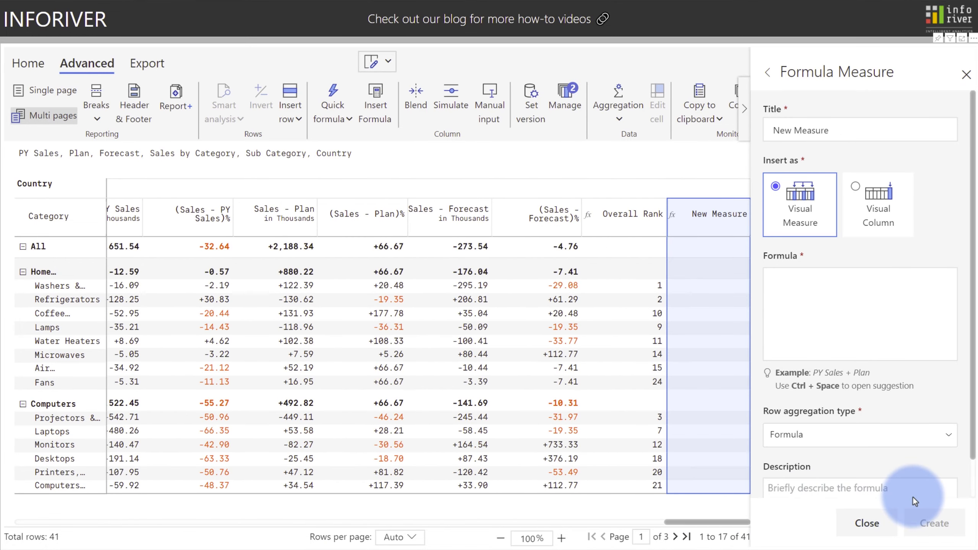
left_click(877, 212)
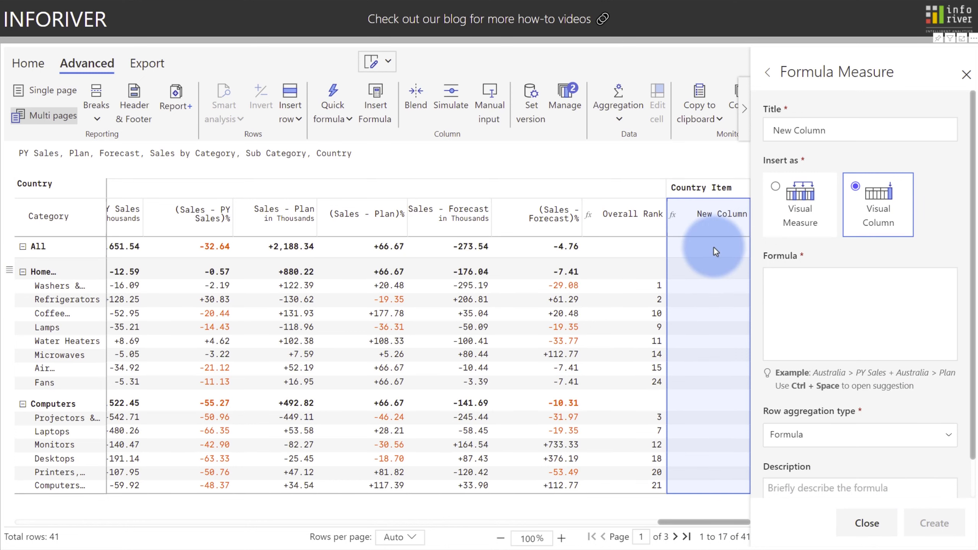
left_click(804, 207)
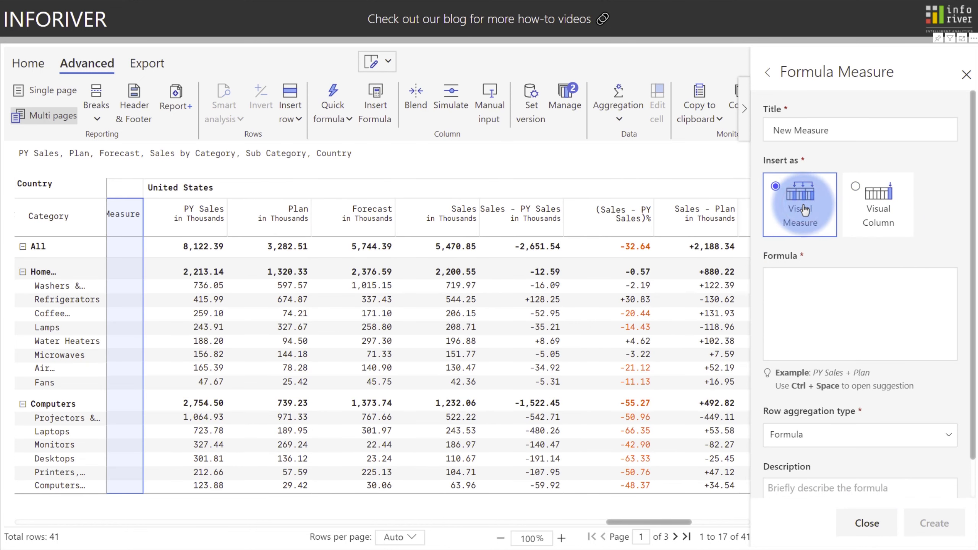
Look through the available formula functions and set the new measure's formula to [Sales]
left_click(784, 283)
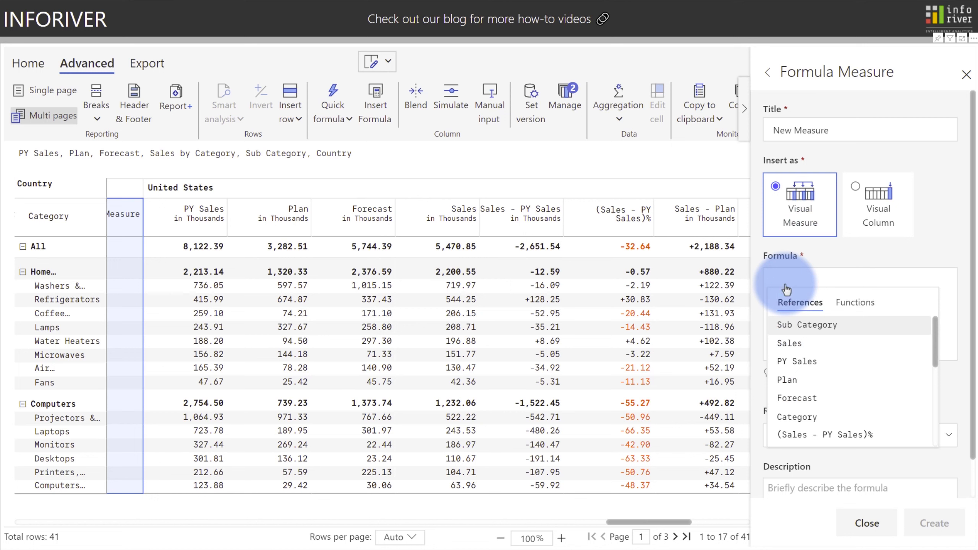
left_click(858, 303)
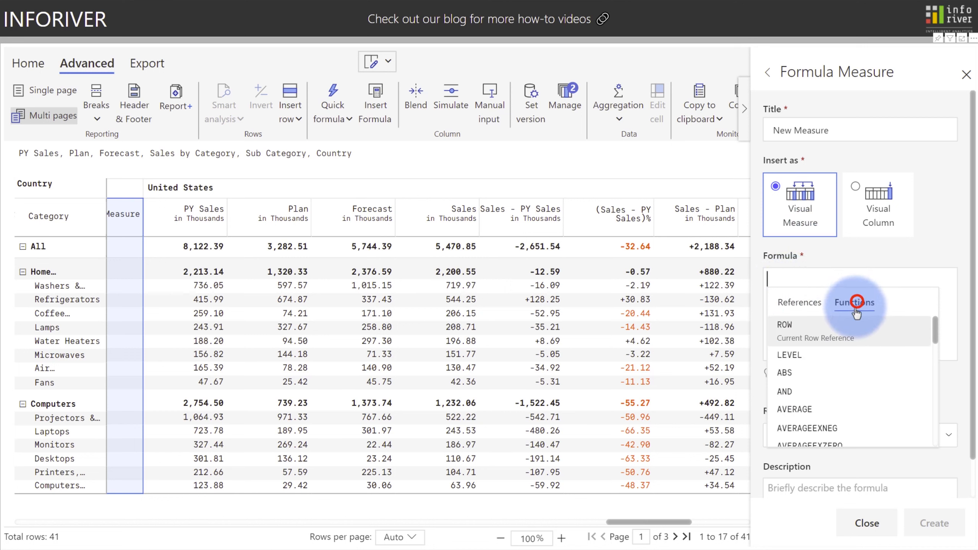
scroll(850, 327, "down", 5)
scroll(849, 325, "up", 5)
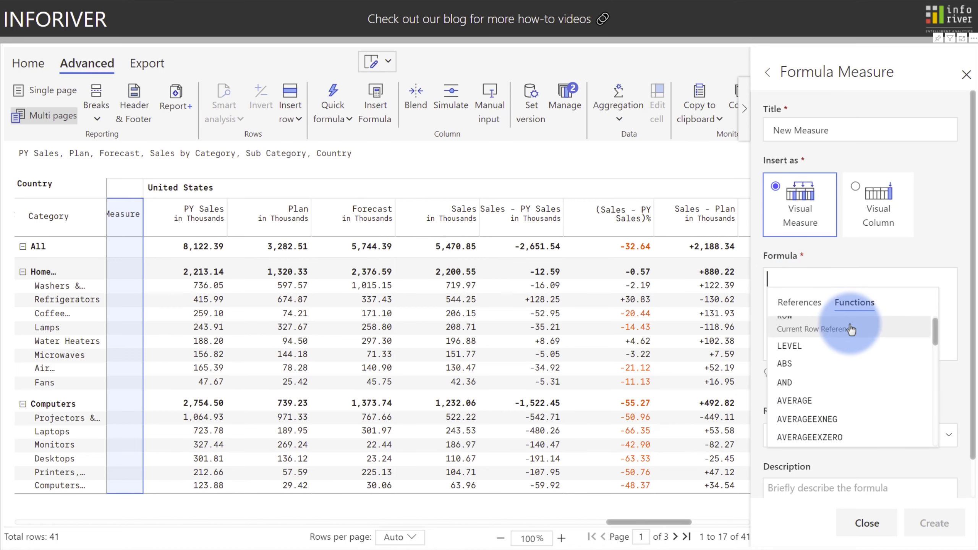
left_click(831, 275)
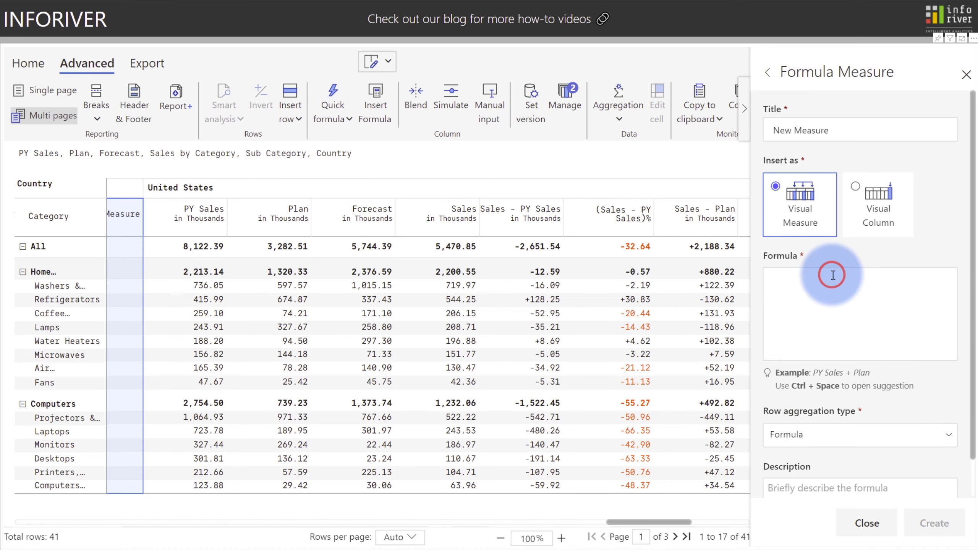
type("sales")
left_click(821, 323)
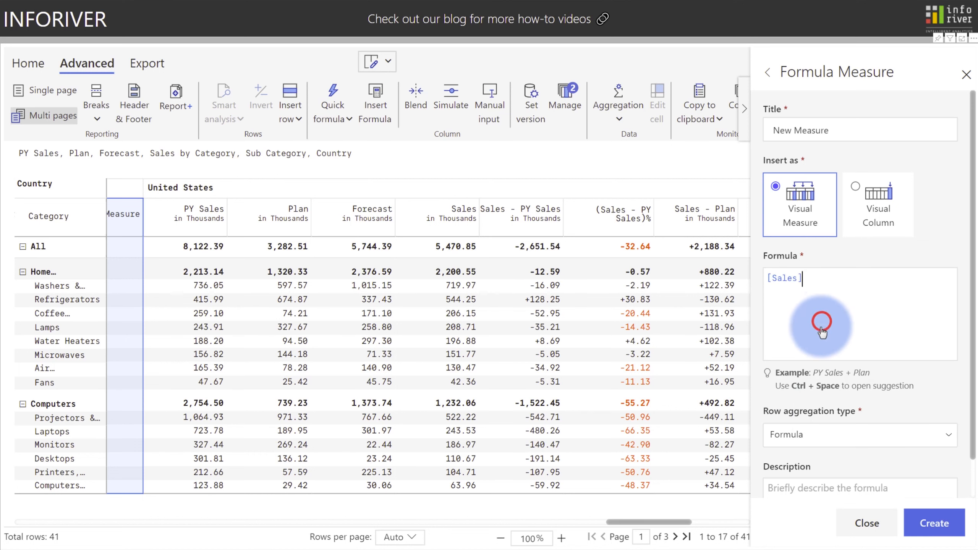
Set the measure's row aggregation type to Average, title it Avg Sales and create it
left_click(804, 434)
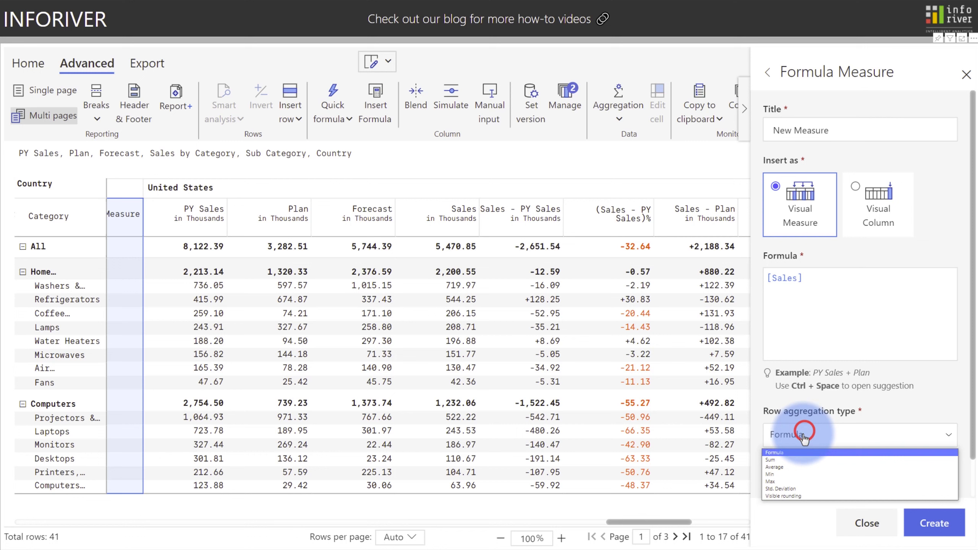
left_click(785, 466)
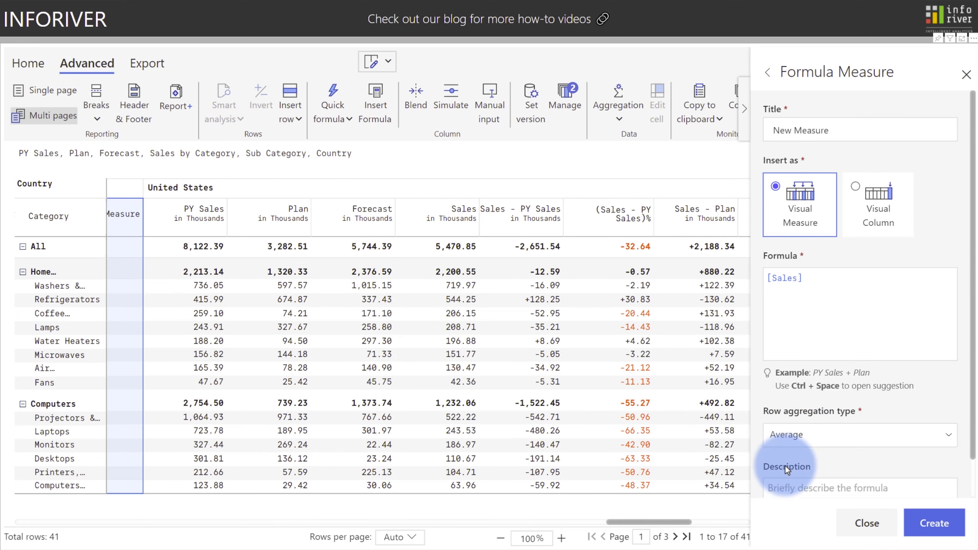
triple_click(839, 129)
type("Avg Sales")
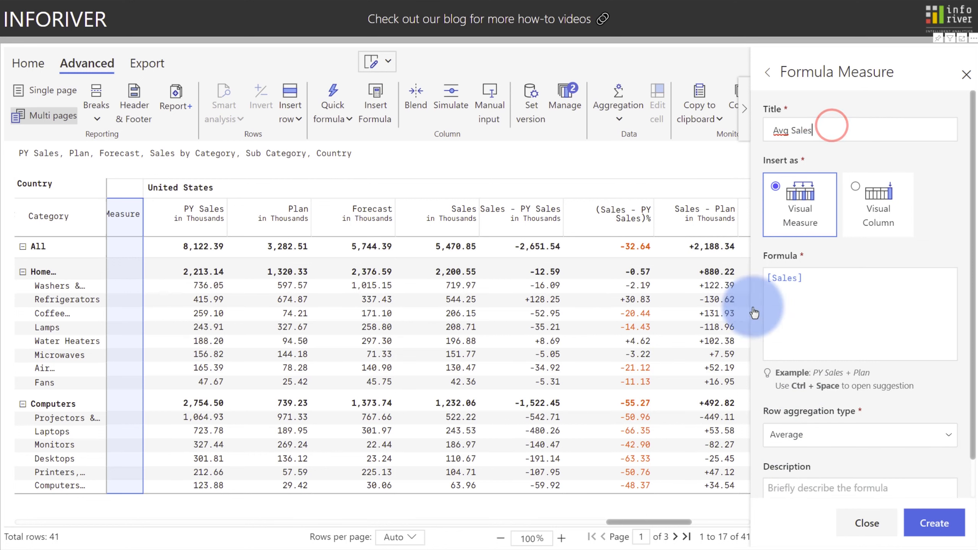
left_click(933, 523)
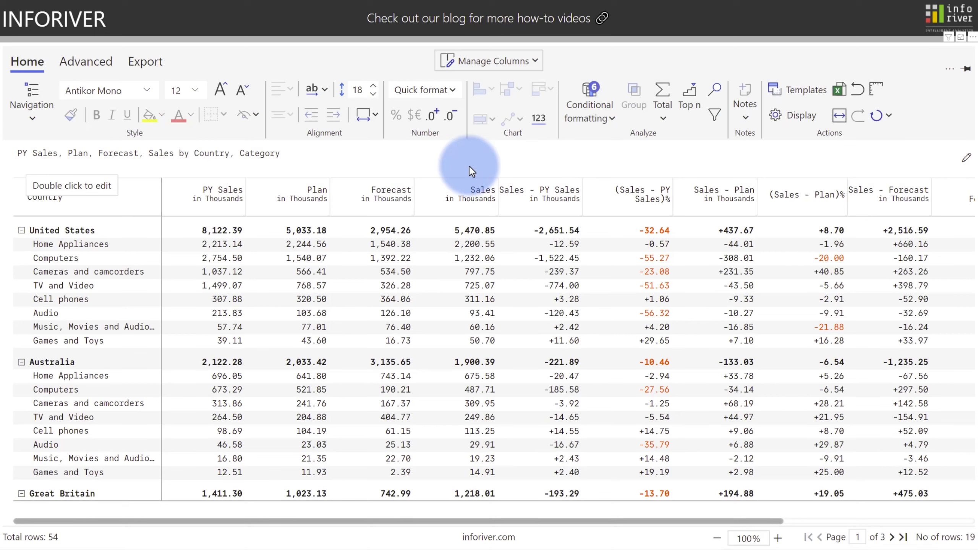
Insert a template row titled Personal Electronics below Games and Toys under United States
left_click(8, 342)
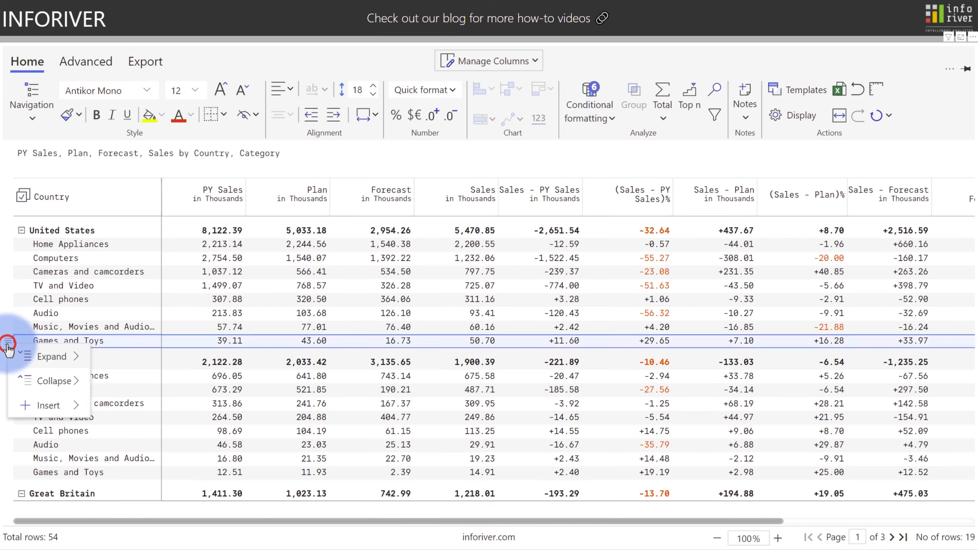
mouse_move(34, 405)
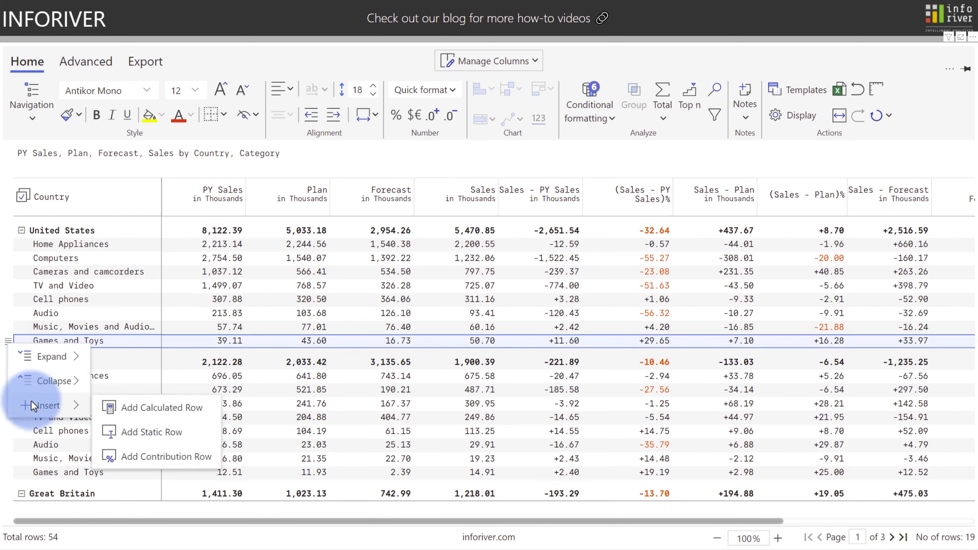
left_click(123, 408)
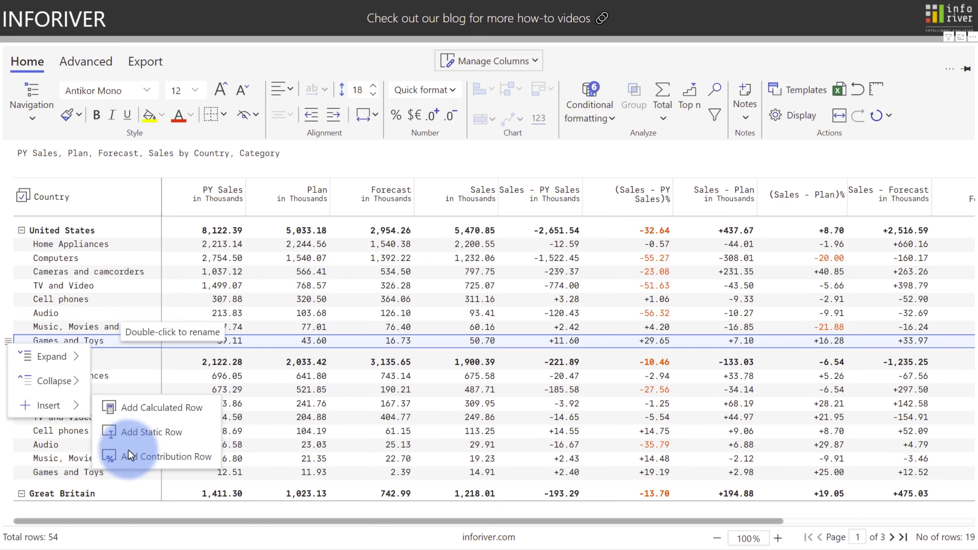
left_click(84, 64)
left_click(293, 113)
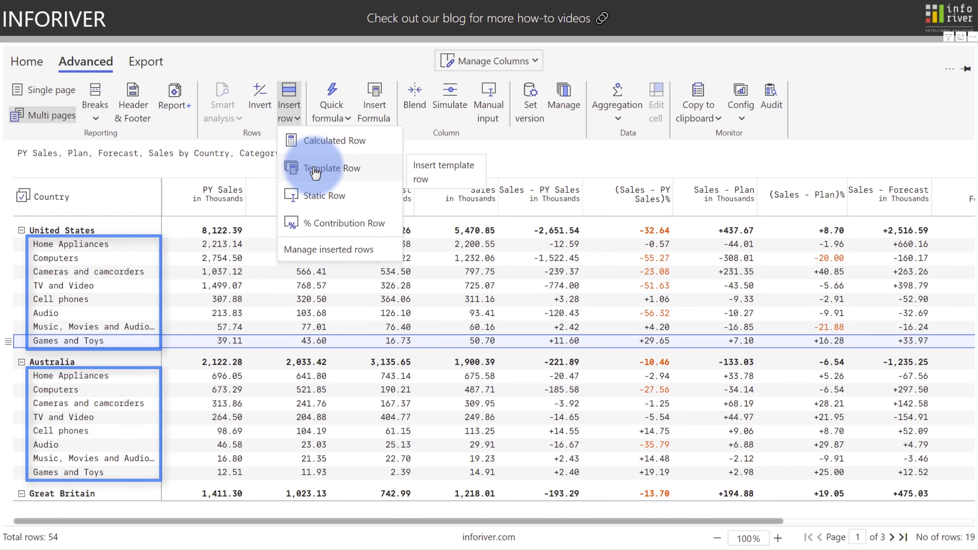
left_click(315, 170)
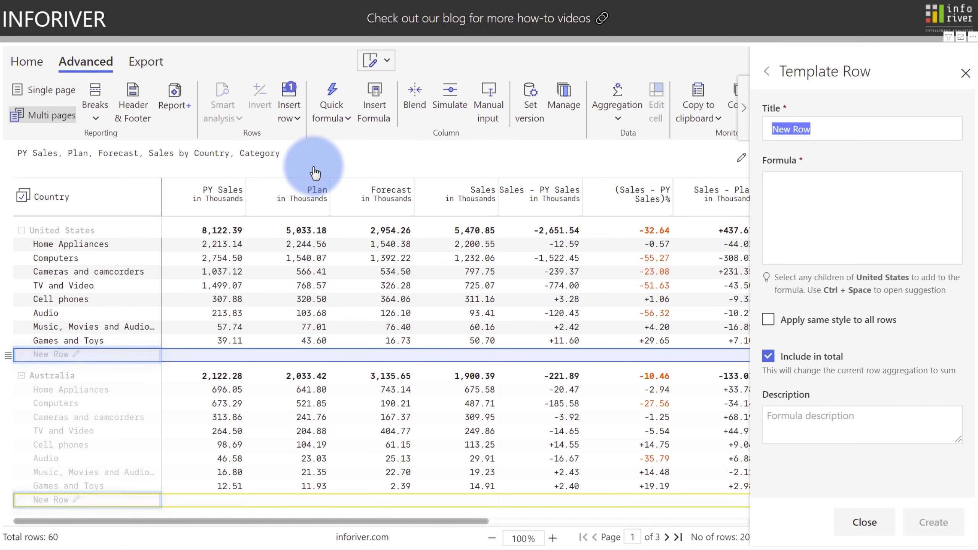
type("Personal Electronics")
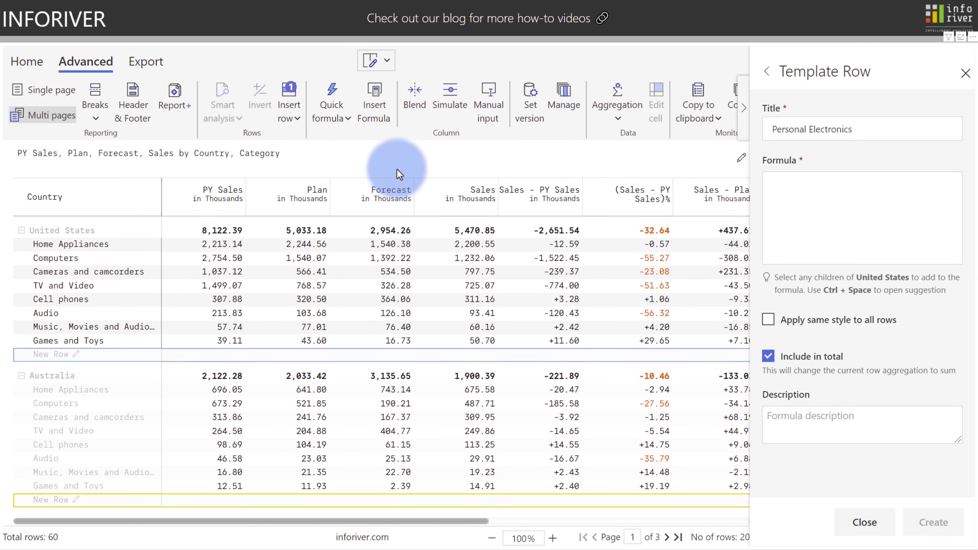
Set the template row's formula to [Cell phones] + [Cameras and camcorders], exclude it from the total and create it
left_click(777, 181)
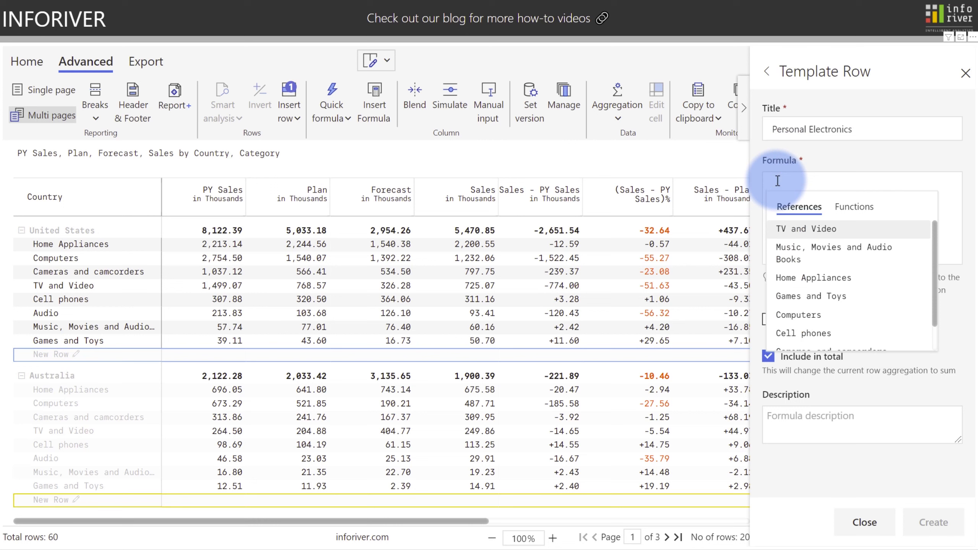
left_click(803, 334)
type("+")
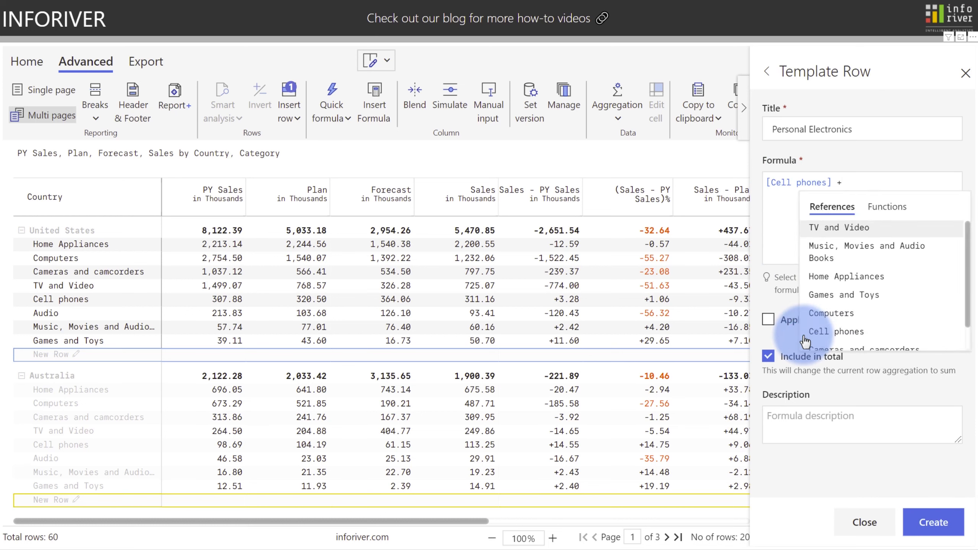
scroll(847, 331, "down", 2)
left_click(847, 325)
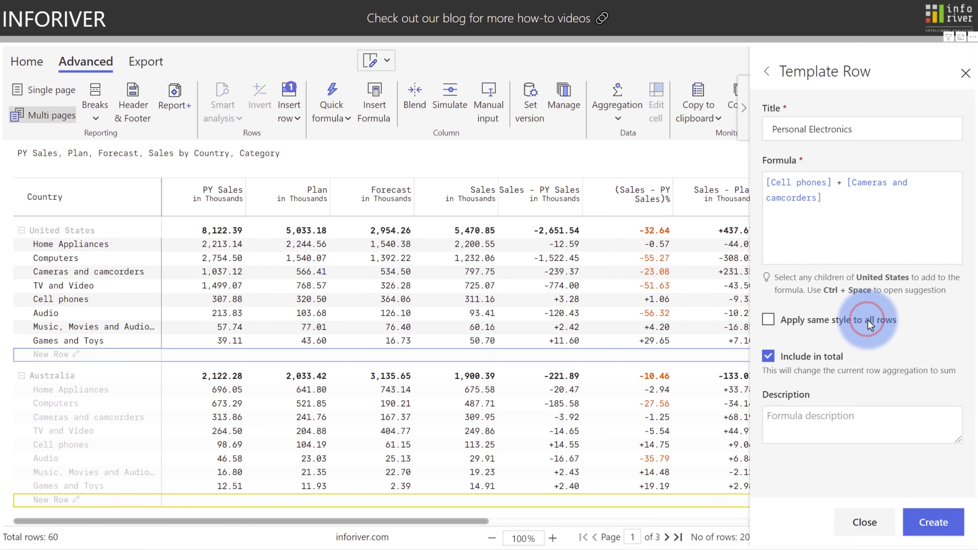
left_click(768, 357)
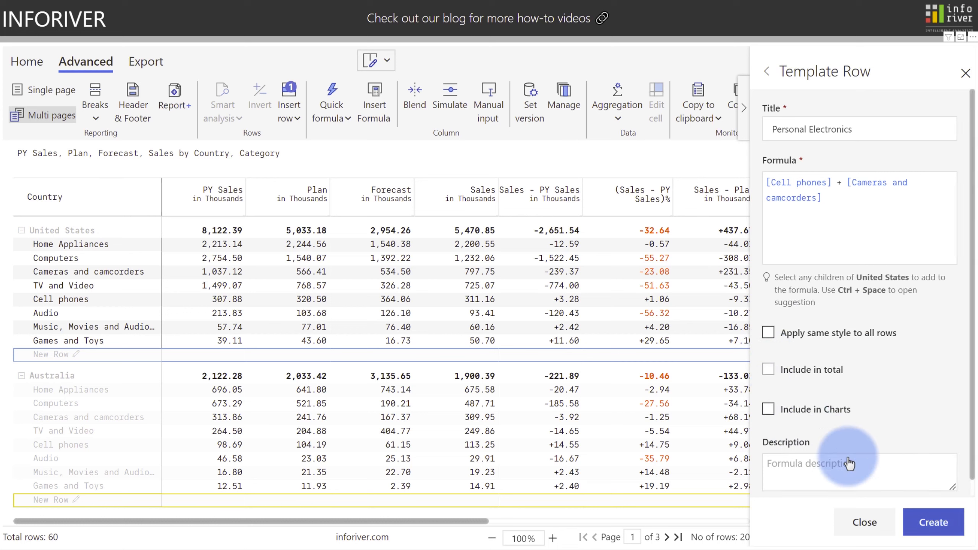
left_click(936, 521)
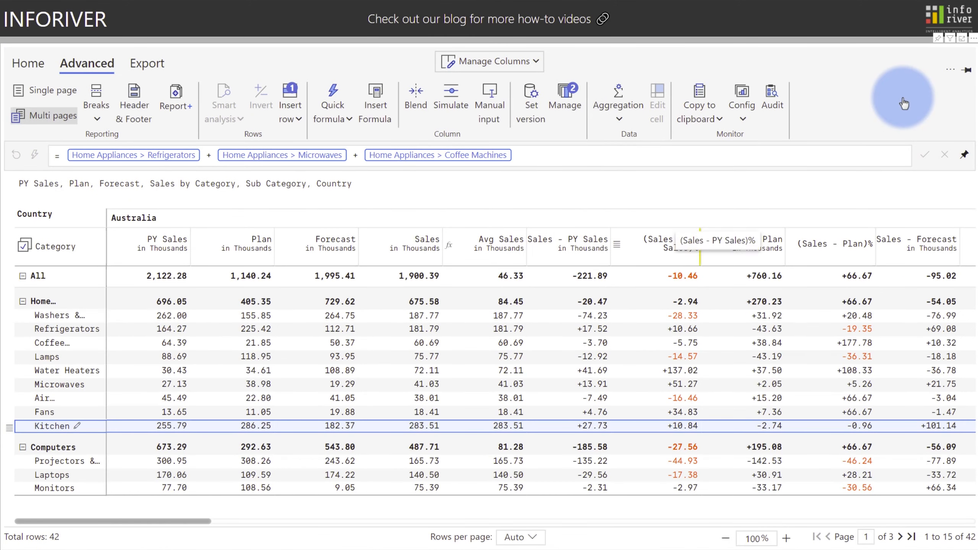
Inspect the Kitchen row's Sales formula for Australia and edit the Fans Forecast cell's formula to give 23.86
left_click(427, 425)
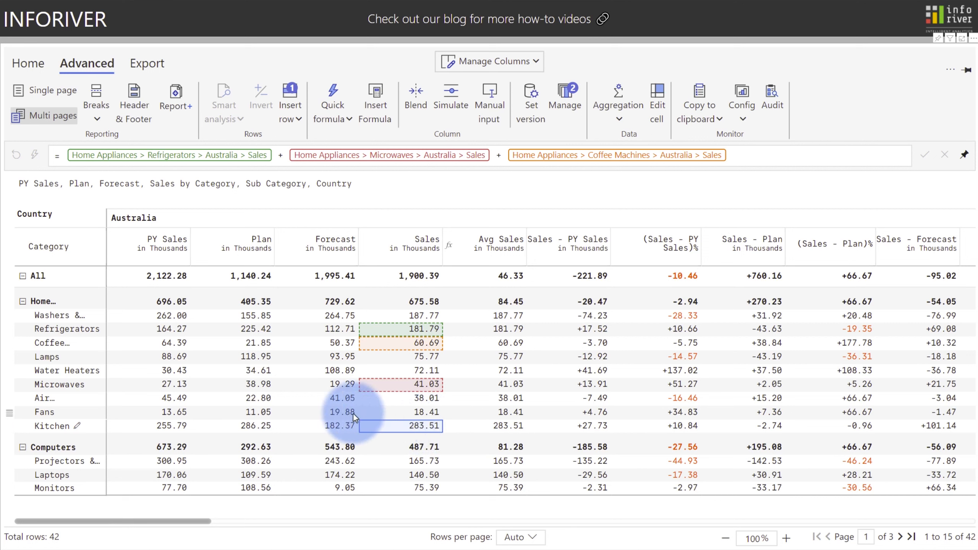
left_click(337, 412)
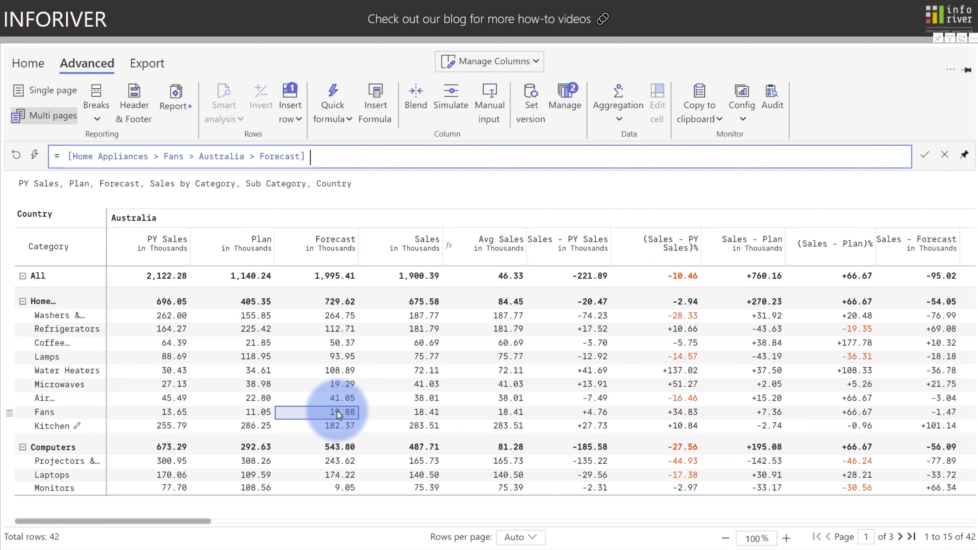
left_click(338, 411)
left_click(348, 154)
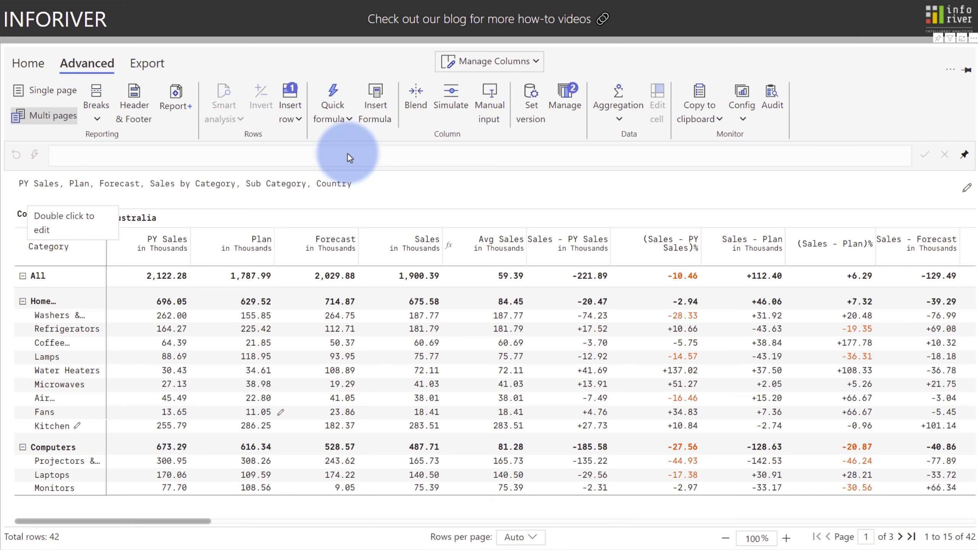
Change the Avg Sales column's aggregation to Minimum and rename the column Min Sales
left_click(483, 249)
left_click(613, 110)
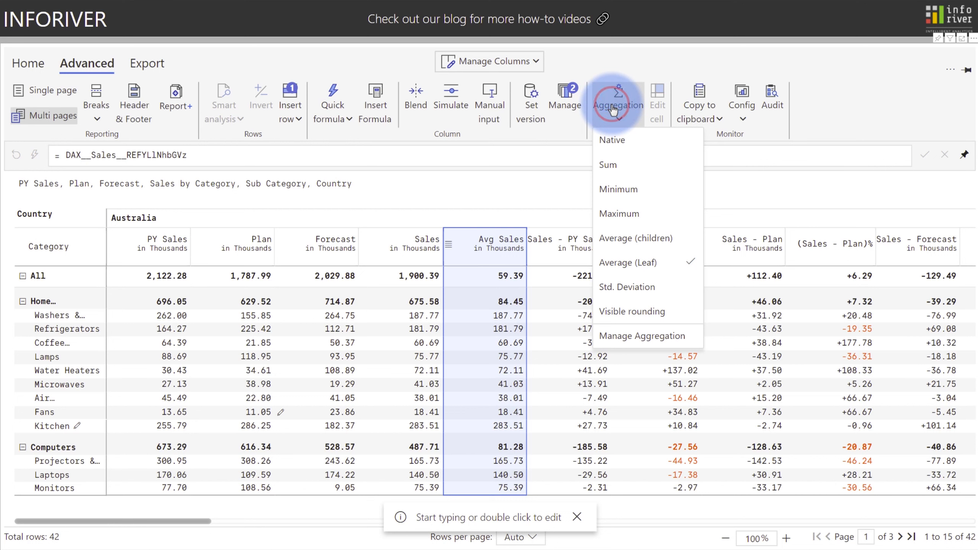
left_click(628, 288)
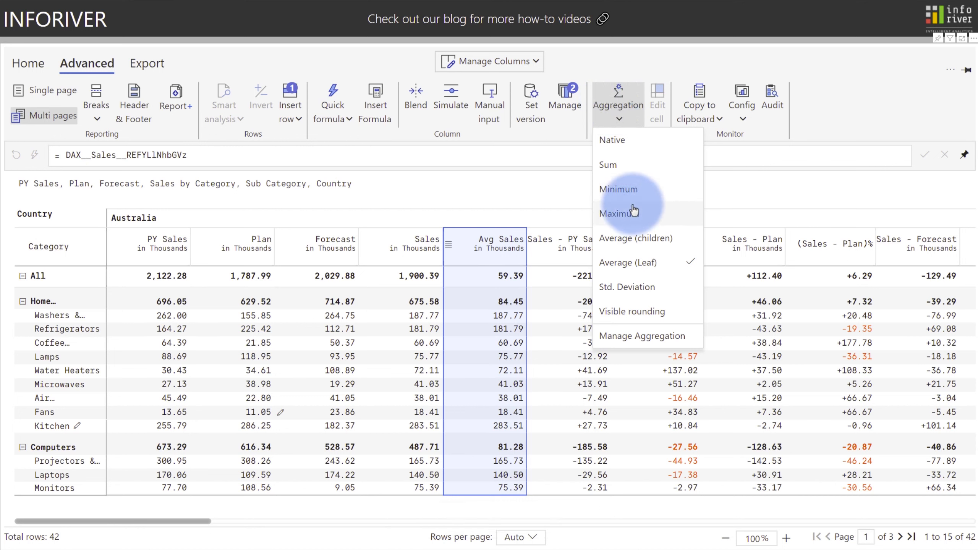
left_click(635, 189)
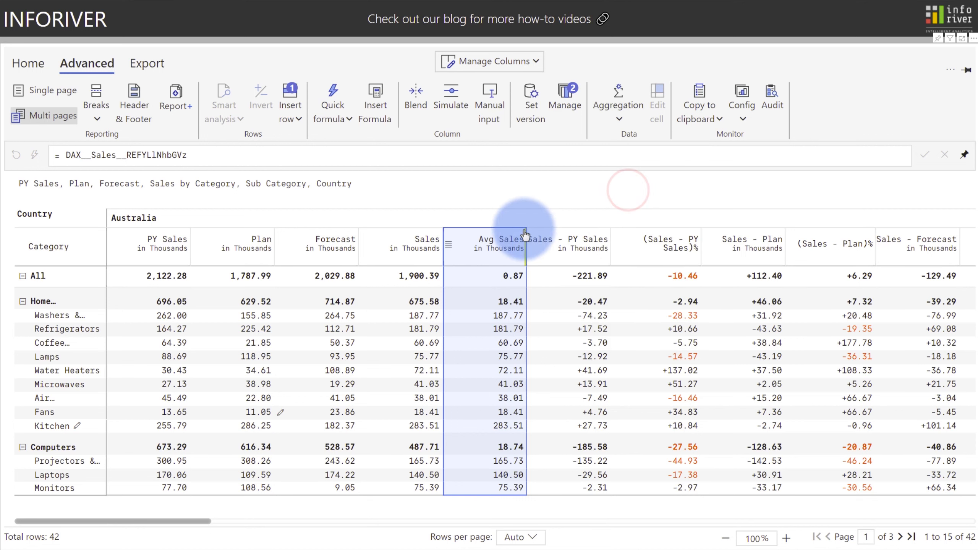
double_click(488, 245)
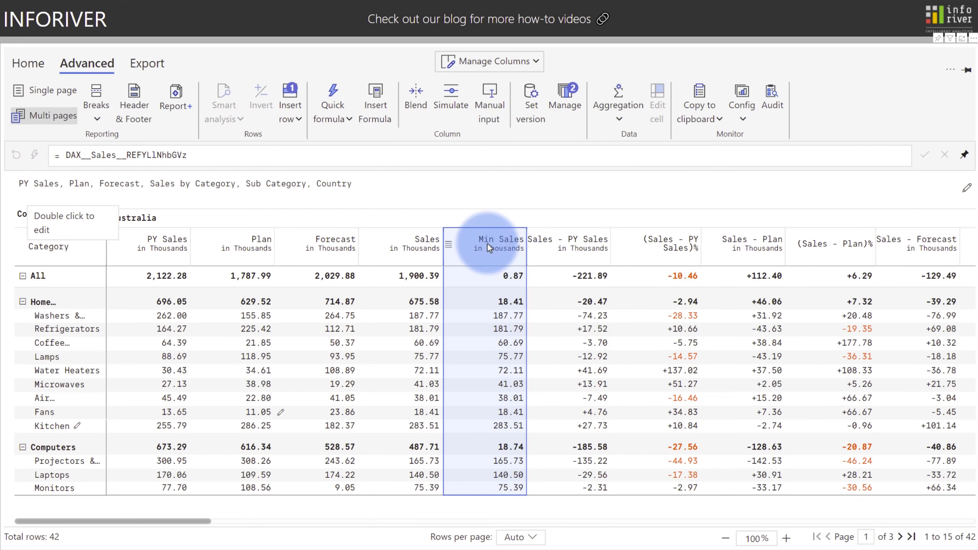
left_click(536, 100)
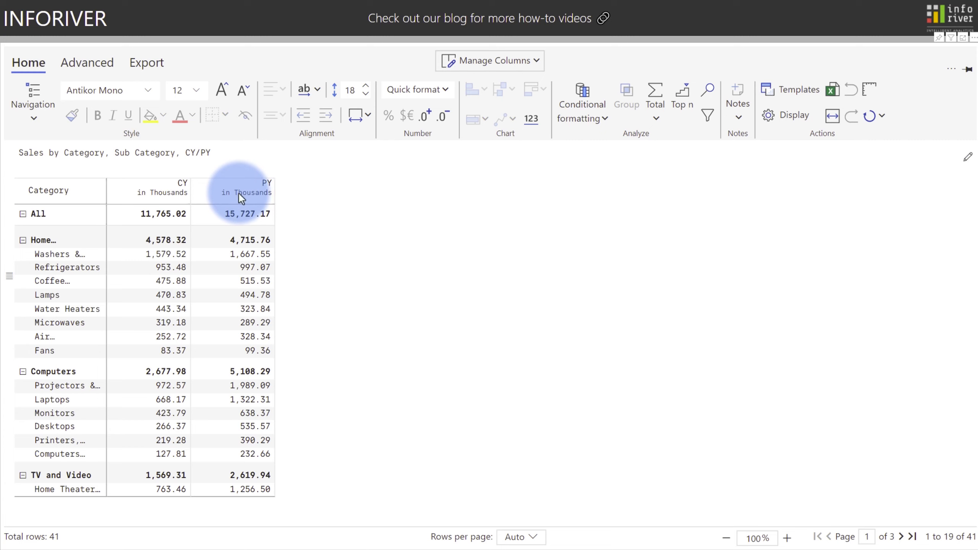
Convert the Sales column dimension into separate CY and PY measures and chart the two columns with the first two-value chart type
left_click(467, 63)
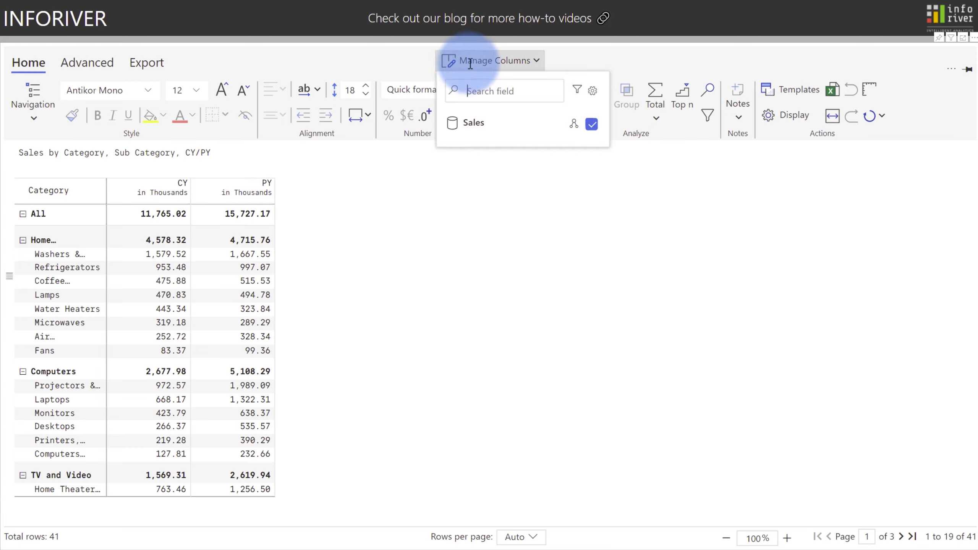
left_click(574, 124)
left_click(161, 194)
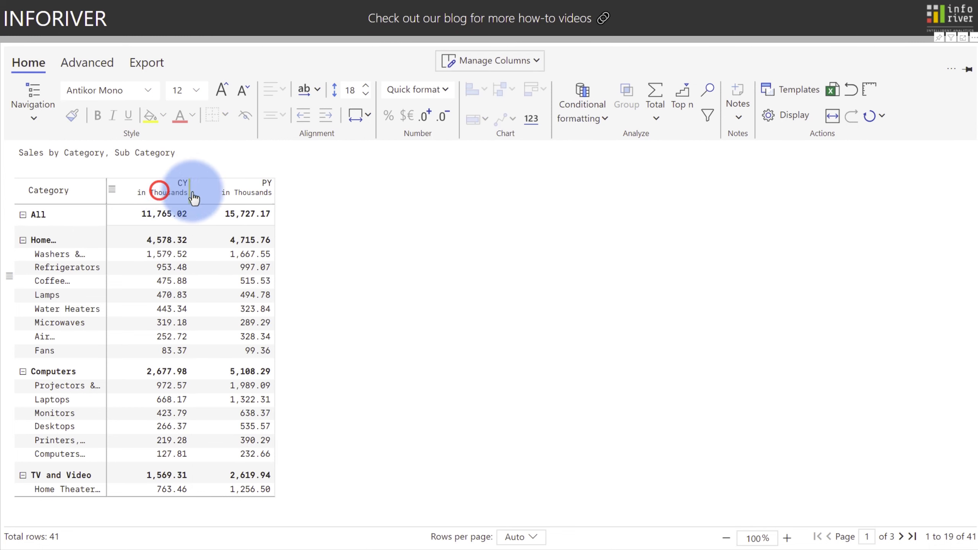
left_click(246, 193, "ctrl")
left_click(488, 120)
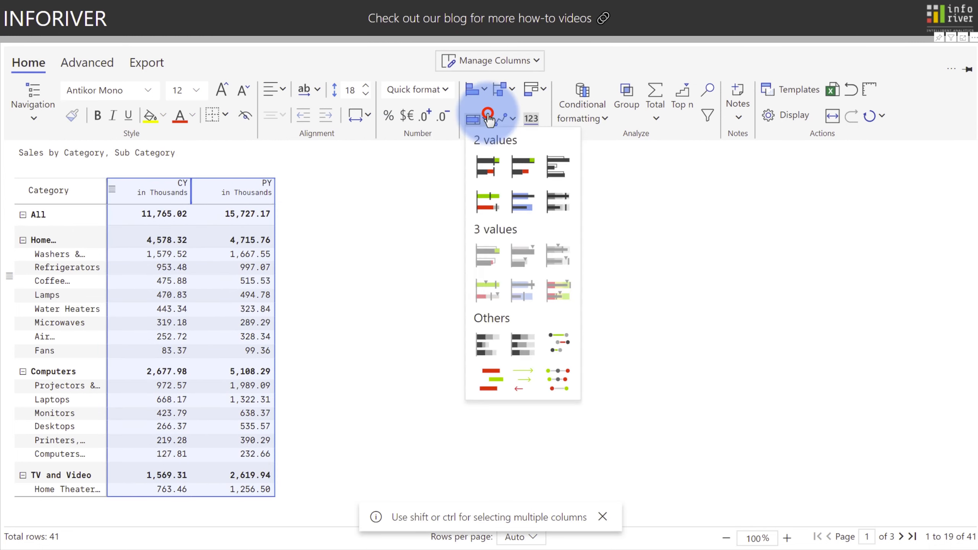
left_click(488, 170)
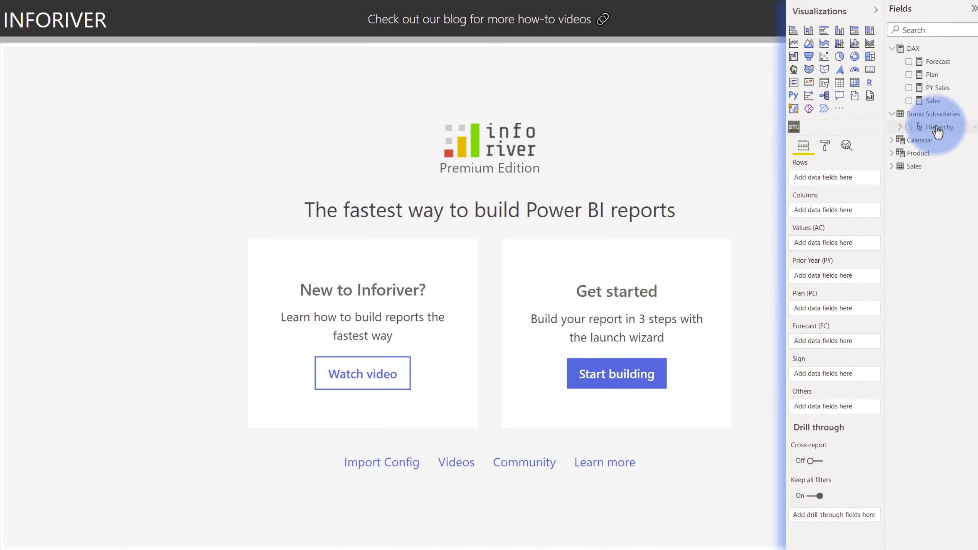
Assign Hierarchy to Rows, Sales to Values (AC), PY Sales to Prior Year (PY), Plan to Plan (PL) and Forecast to Forecast (FC)
left_click_drag(934, 126, 821, 182)
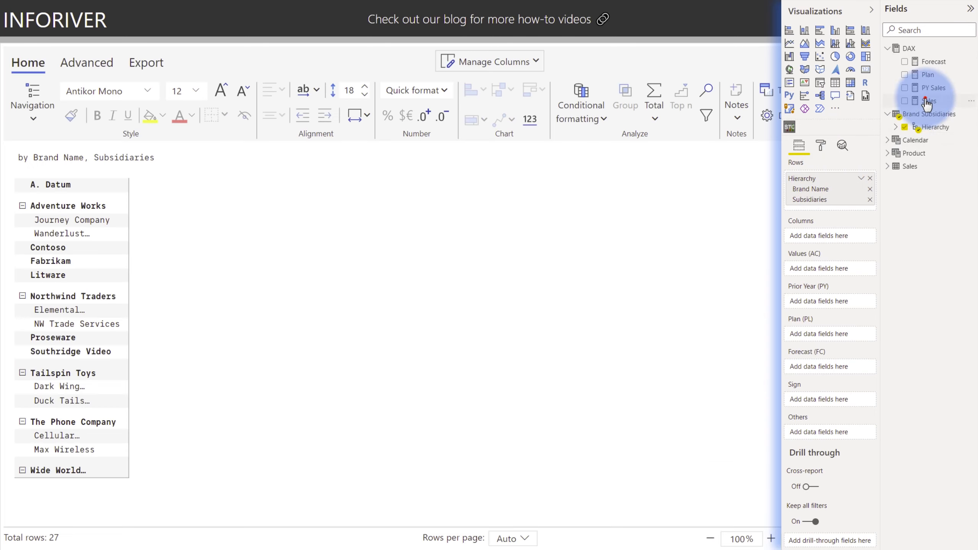
left_click_drag(929, 101, 839, 259)
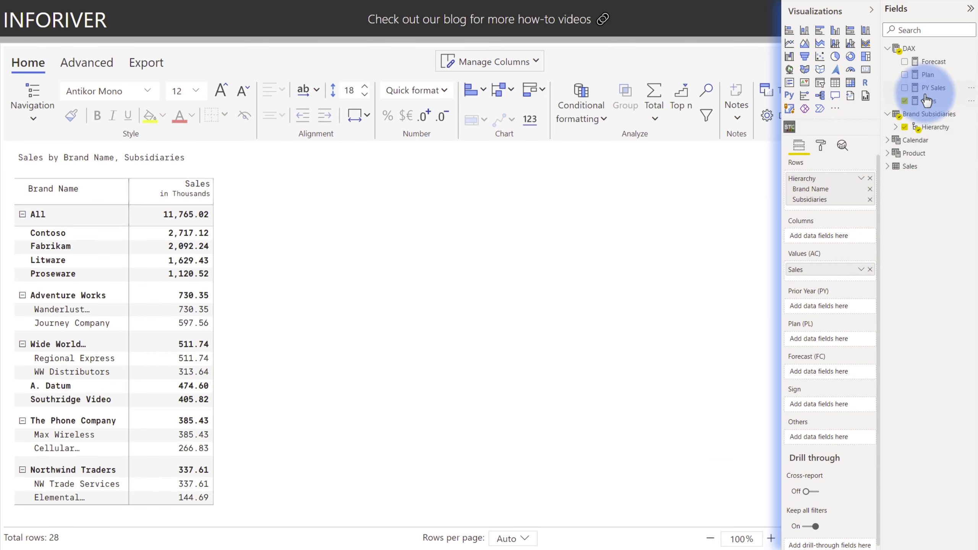
left_click_drag(929, 87, 839, 302)
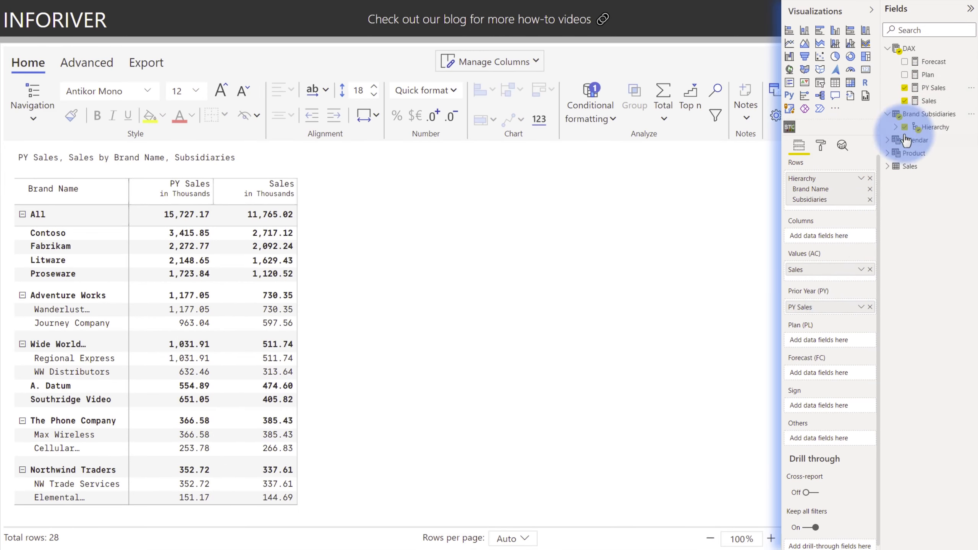
left_click_drag(928, 75, 826, 379)
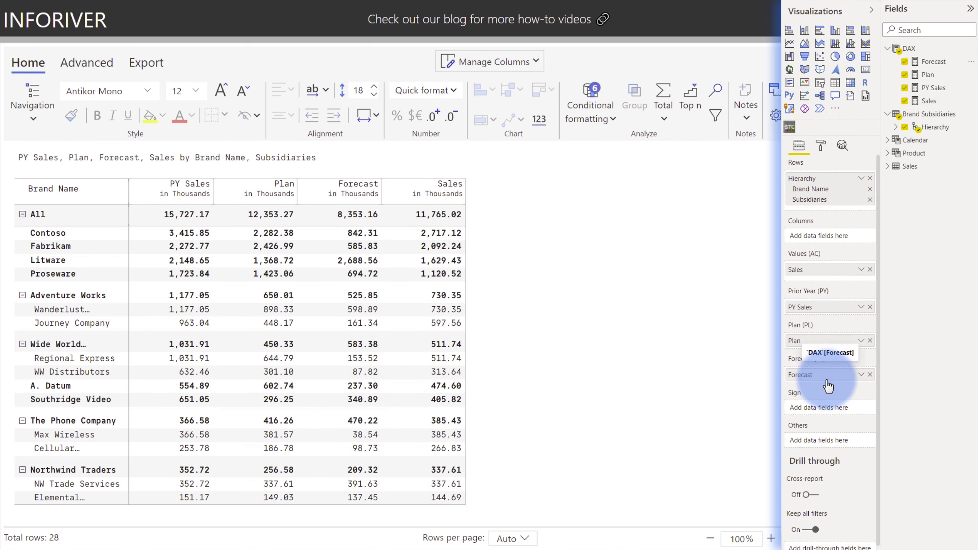
Open the audit log and review the logged measure changes
left_click(85, 65)
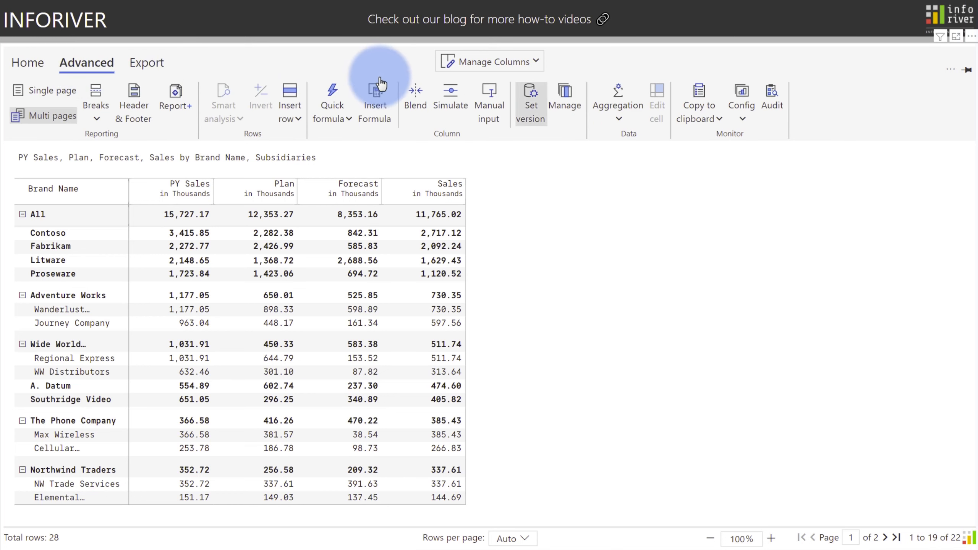
left_click(779, 93)
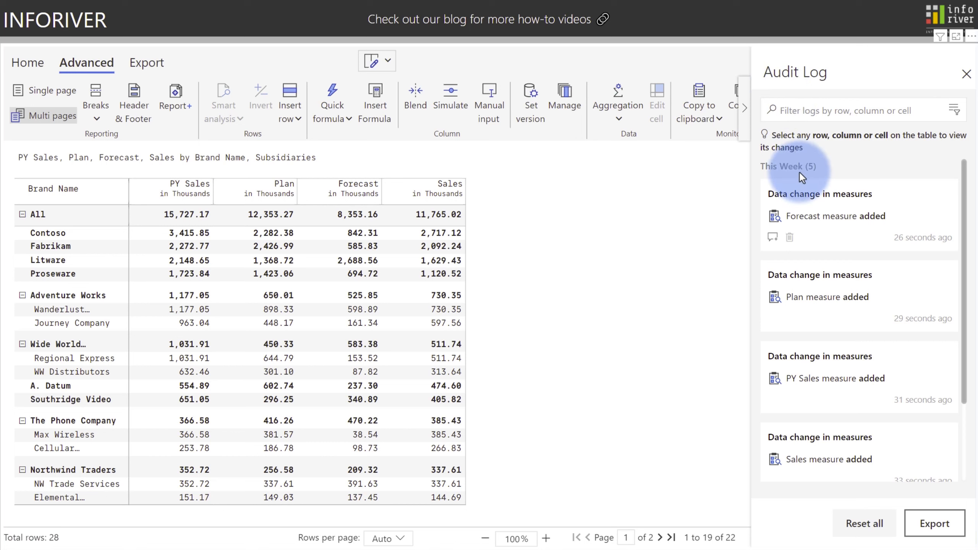
scroll(816, 258, "down", 3)
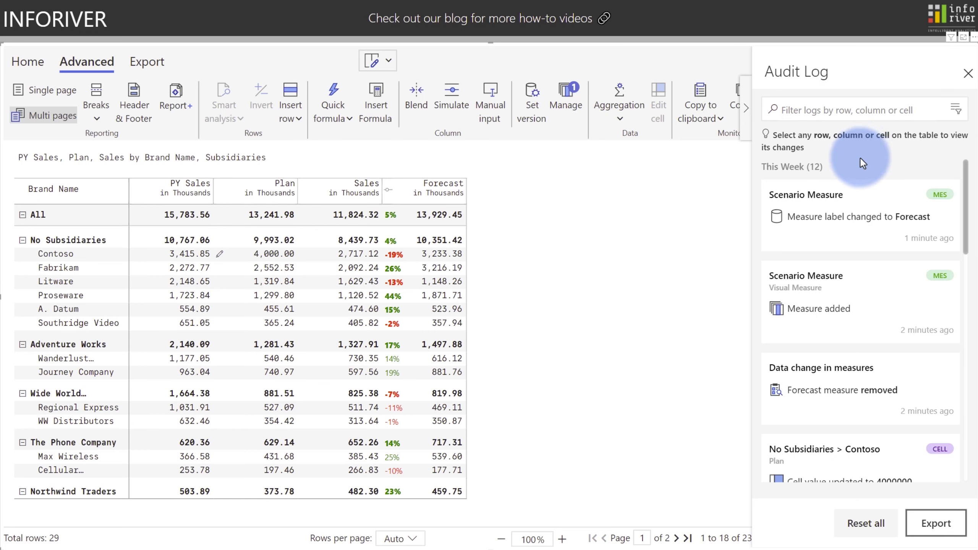
Filter the audit log to the Forecast measure and view the note entry box for its label change, leaving it empty
left_click(828, 201)
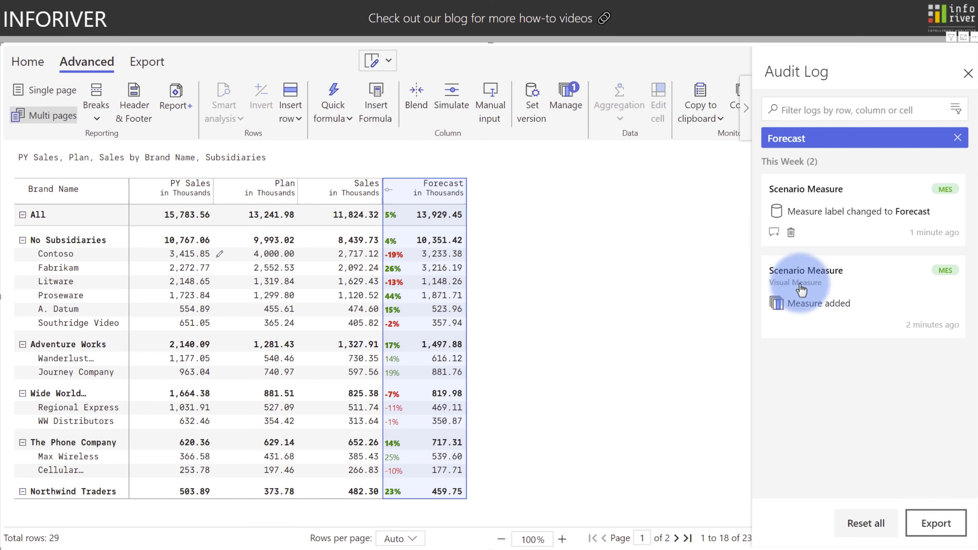
left_click(774, 232)
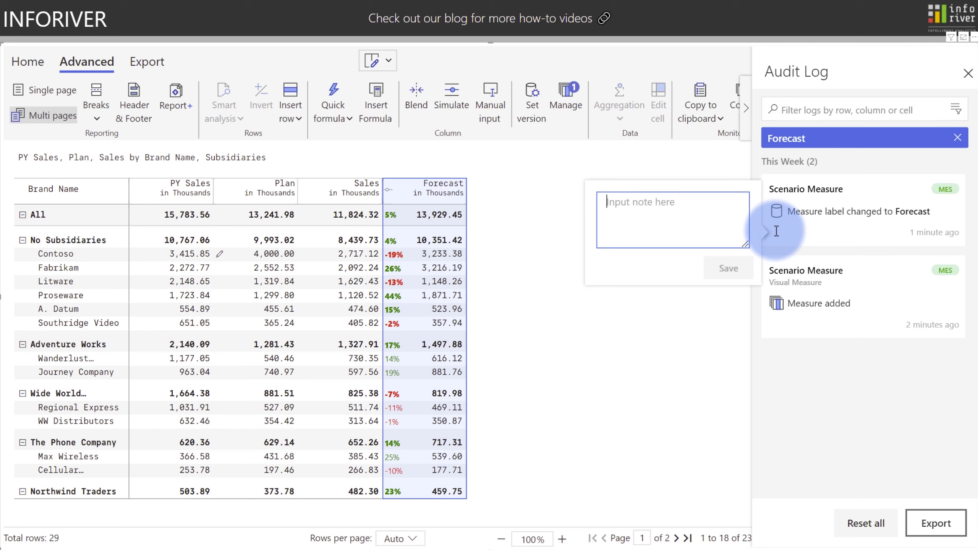
left_click(957, 137)
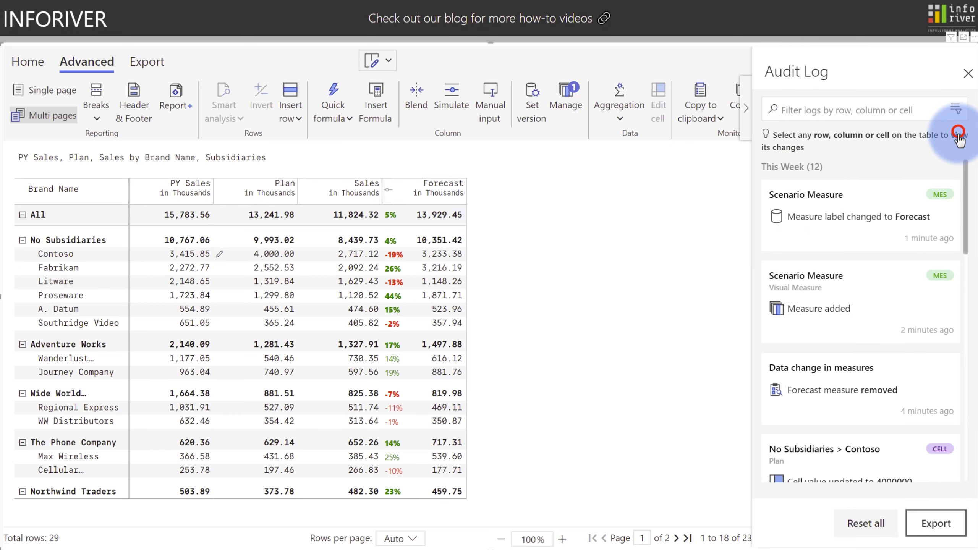
Inspect the audit log entries for Contoso's Plan cell, the A. Datum row and the No Subsidiaries group, clearing the filter at the end
scroll(852, 353, "down", 3)
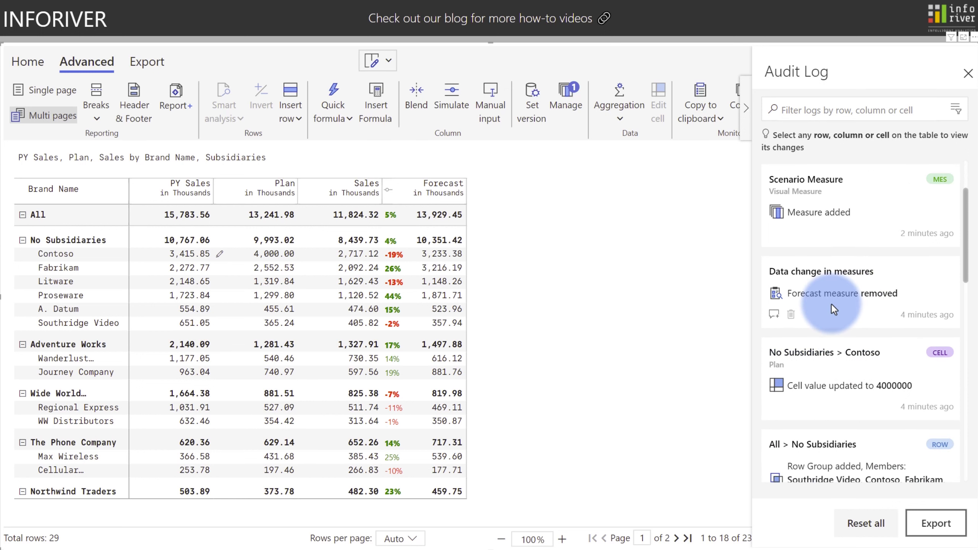
left_click(824, 353)
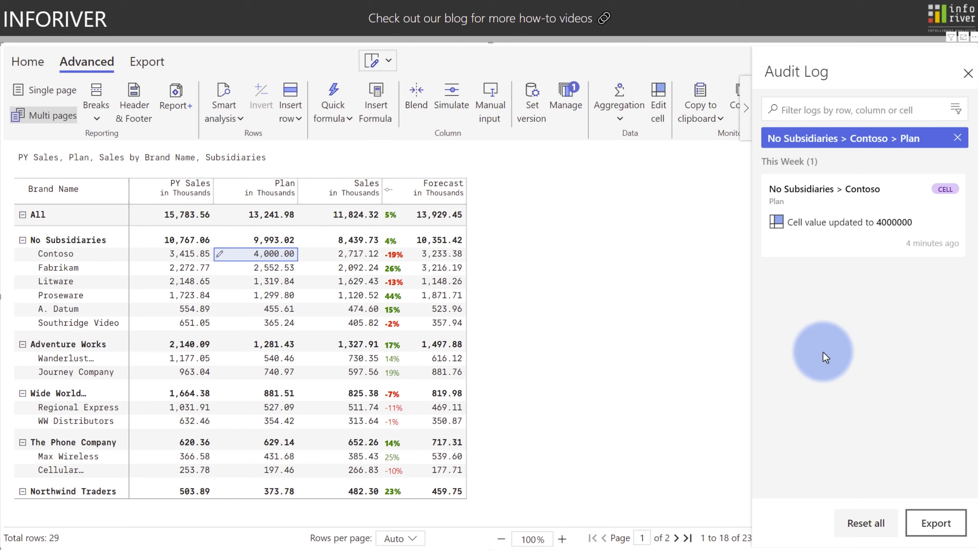
left_click(86, 308)
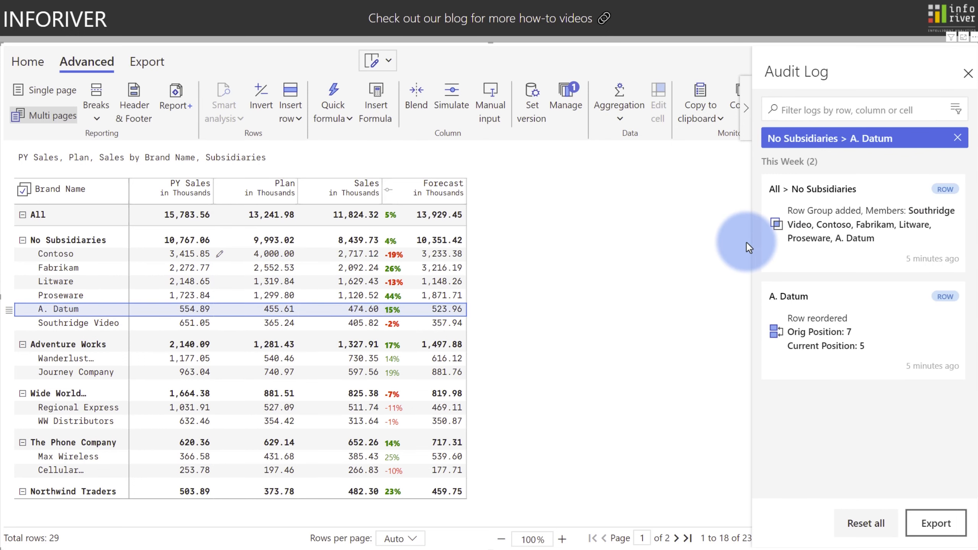
mouse_move(785, 317)
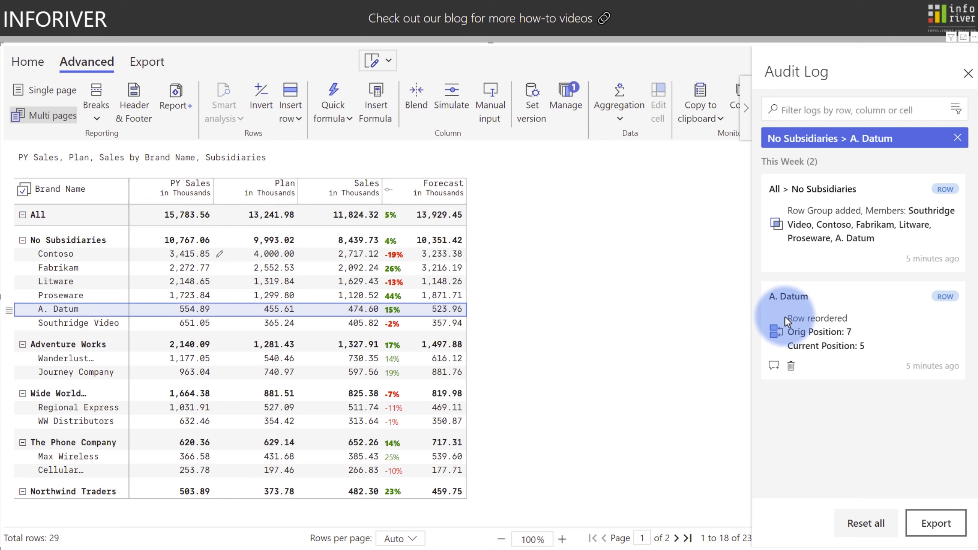
left_click(805, 189)
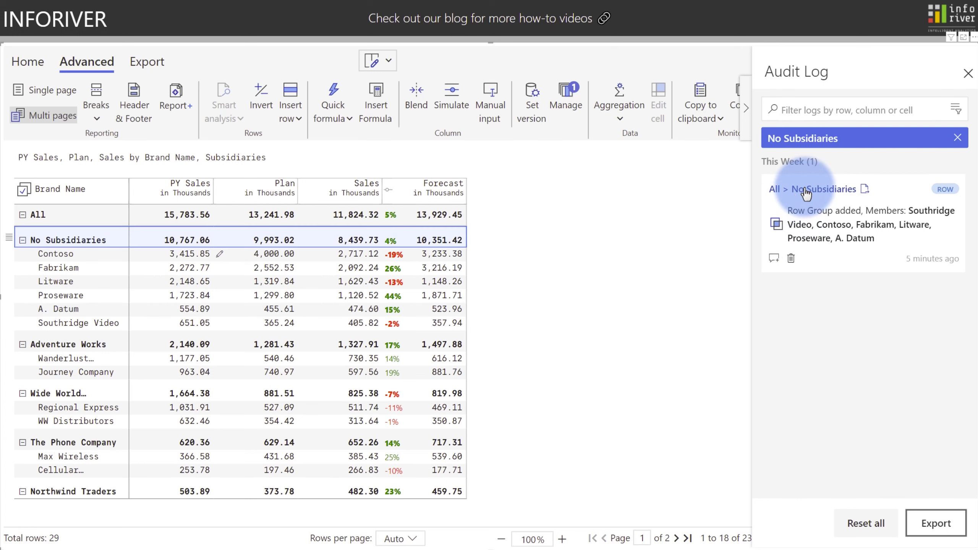
left_click(958, 137)
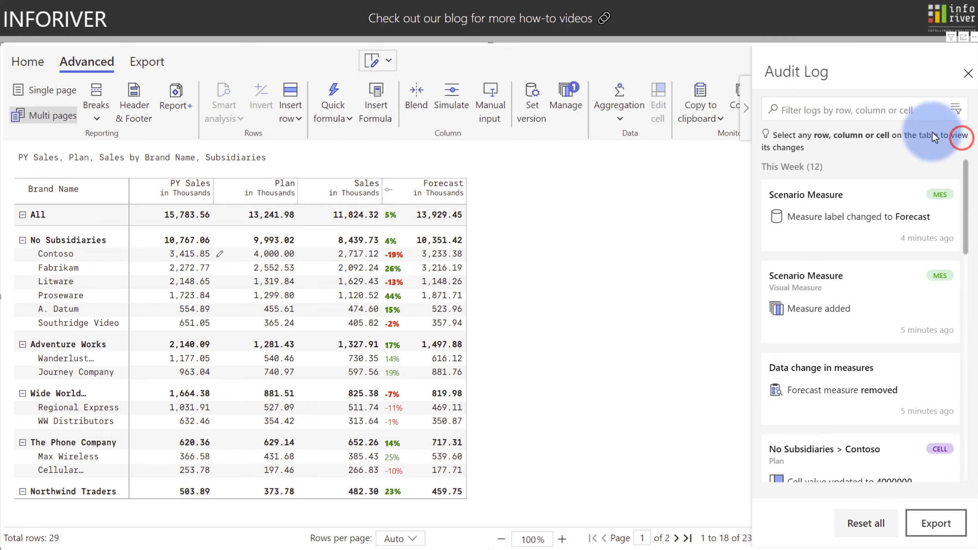
Examine the audit log's filter options for the Data editing and Formatting change types and the date range
left_click(848, 114)
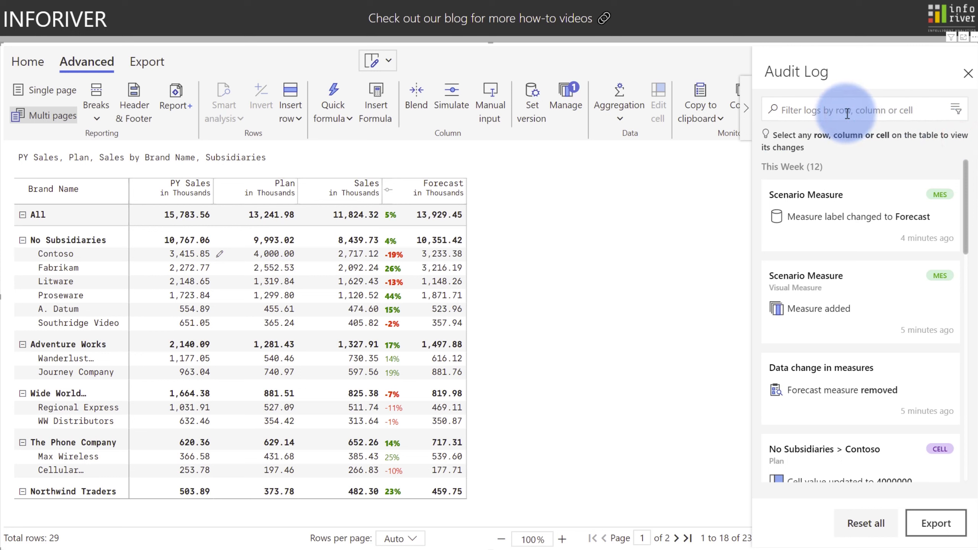
left_click(955, 110)
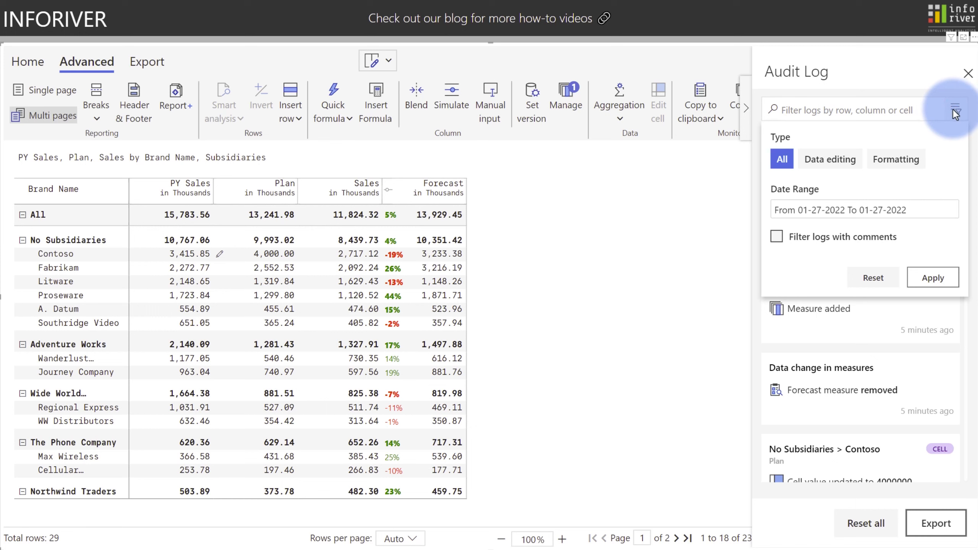
left_click(812, 162)
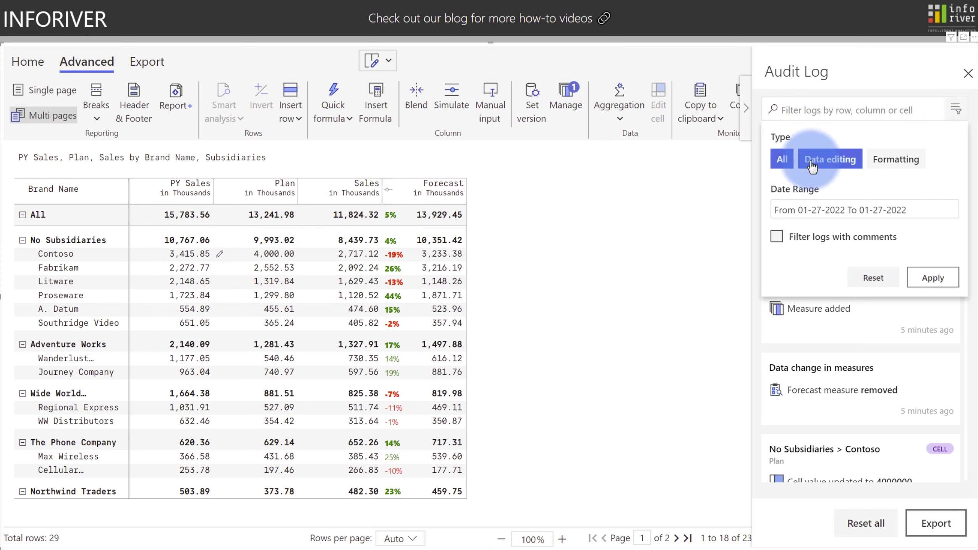
left_click(886, 166)
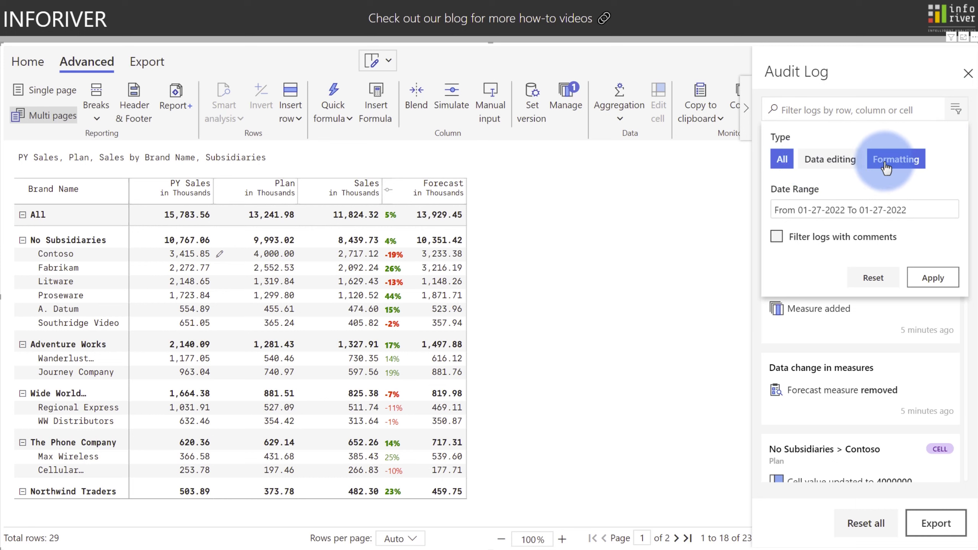
left_click(862, 208)
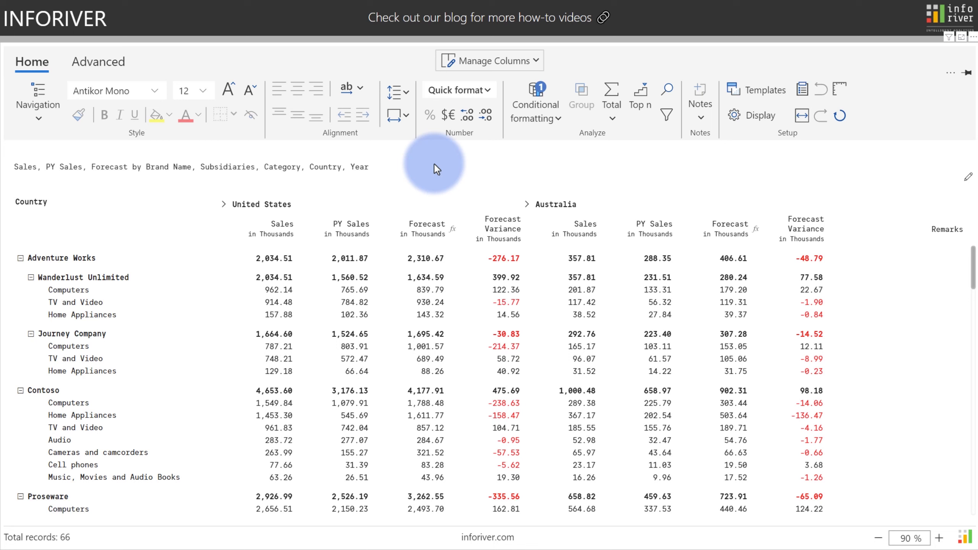
Add a yellow note "Let's focus a marketing strategy on this company" to Adventure Works' Forecast Variance cell under United States
left_click(512, 231)
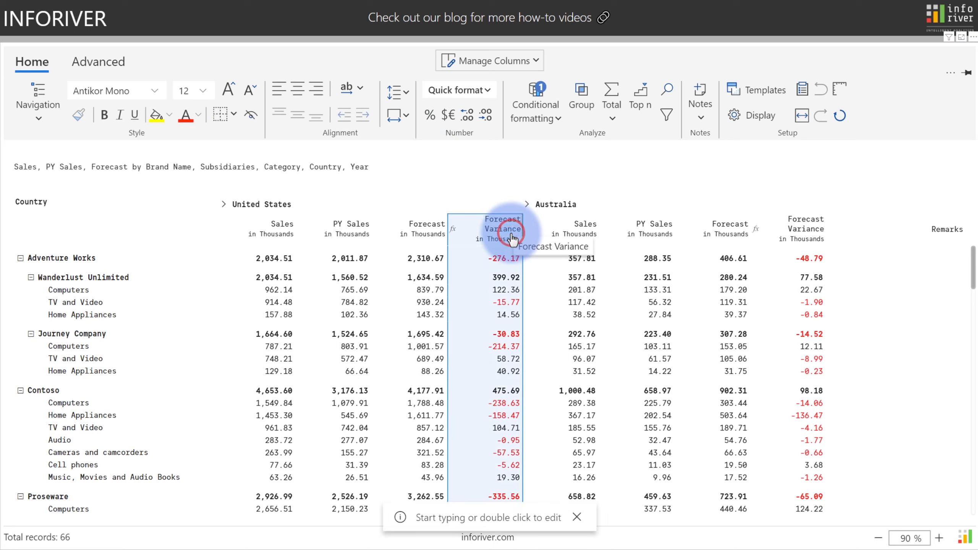
left_click(119, 258)
left_click(483, 259)
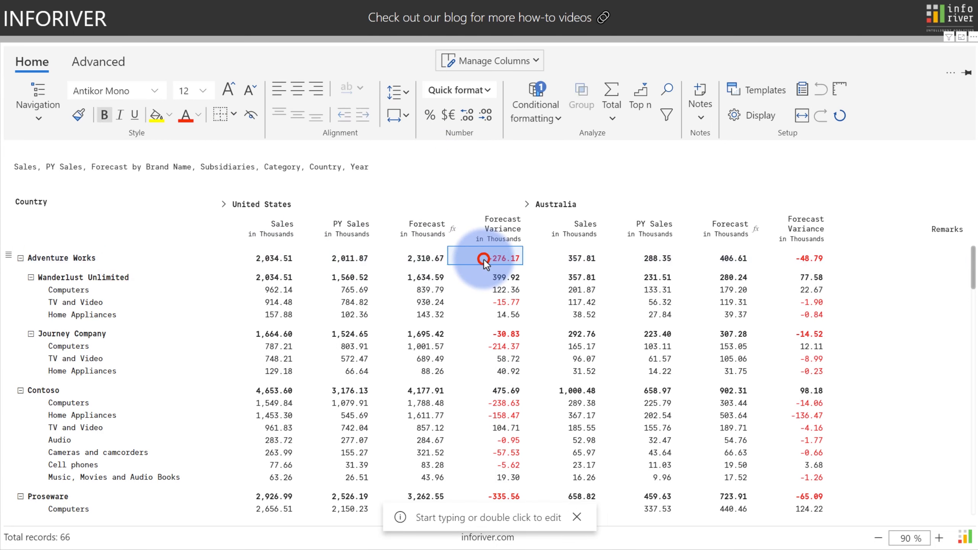
left_click(699, 101)
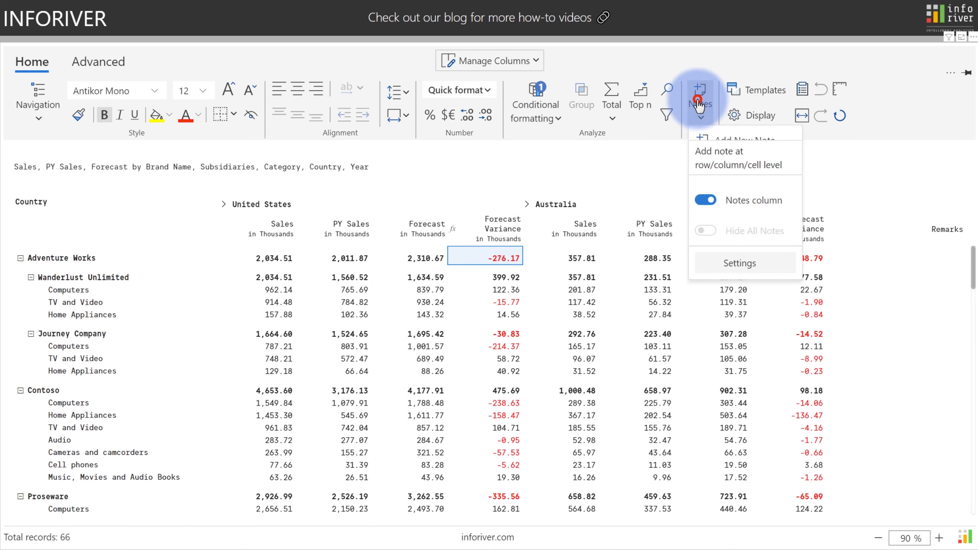
left_click(706, 141)
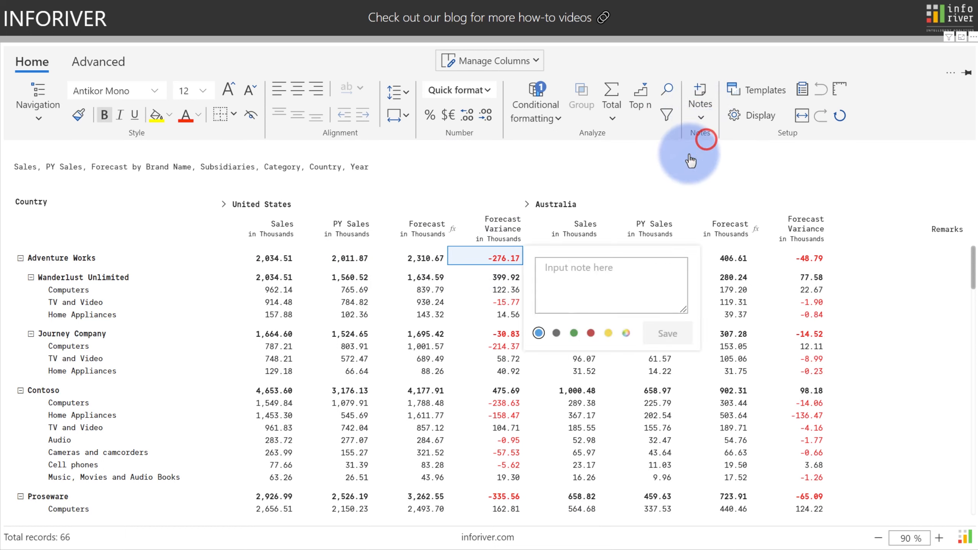
left_click(566, 263)
type("Let's focus a marketing strategy on this company")
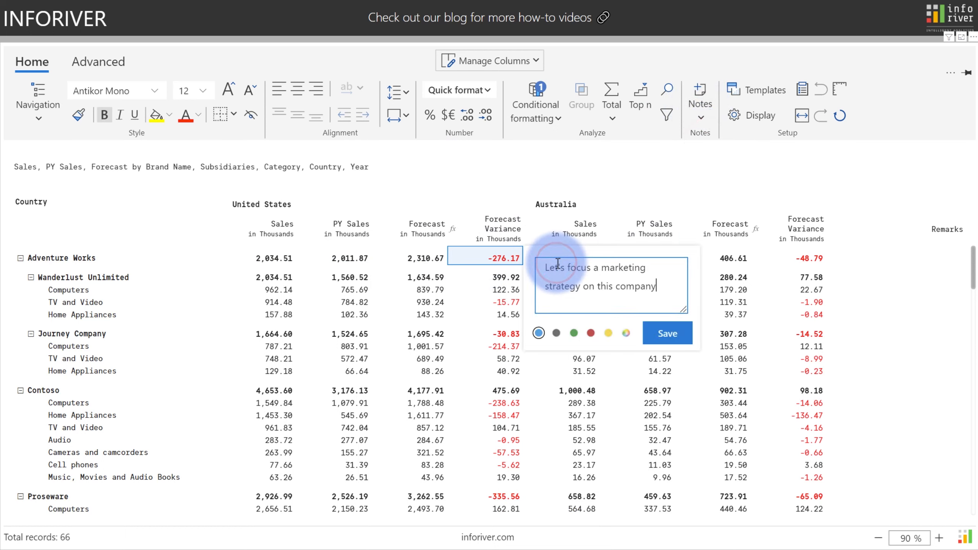
left_click(608, 333)
left_click(667, 334)
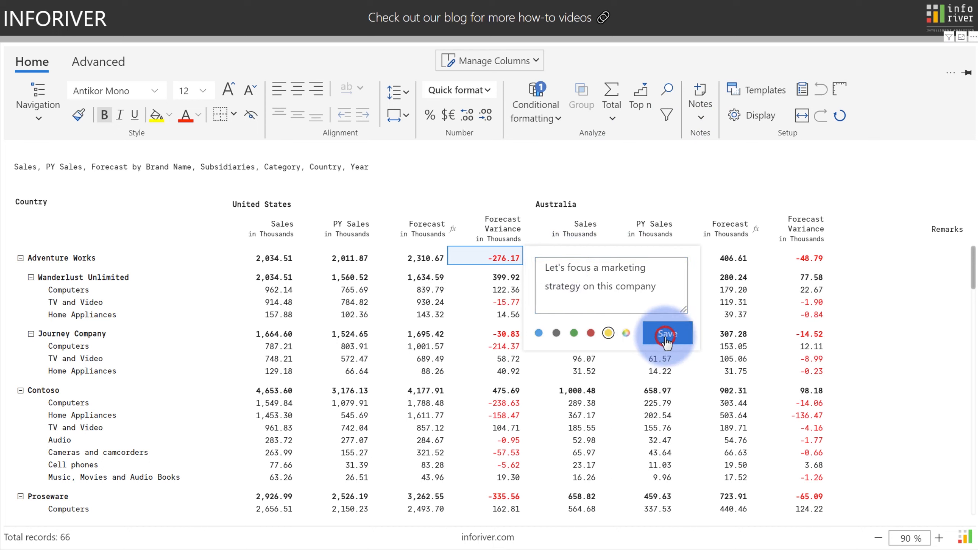
View the Adventure Works Forecast Variance note and enable footnote display for notes
left_click(456, 259)
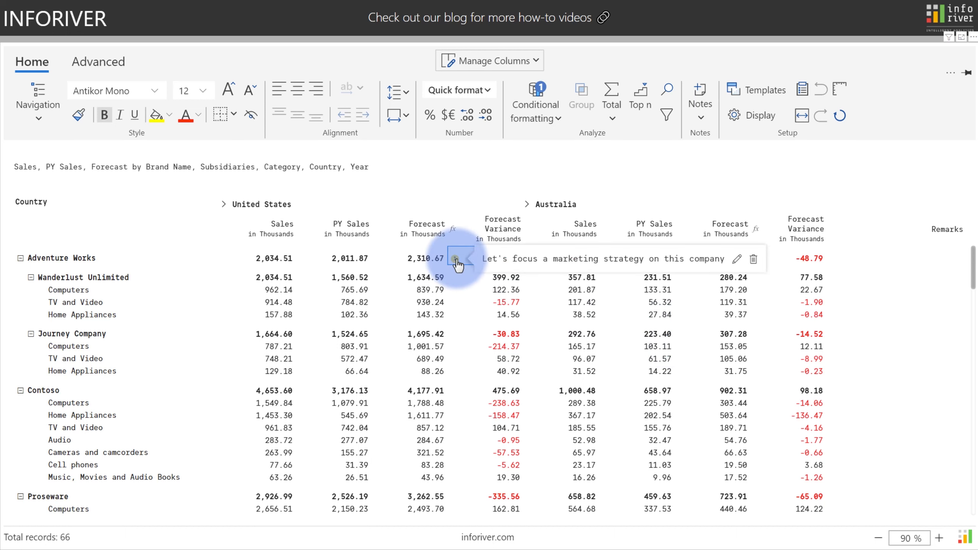
left_click(697, 108)
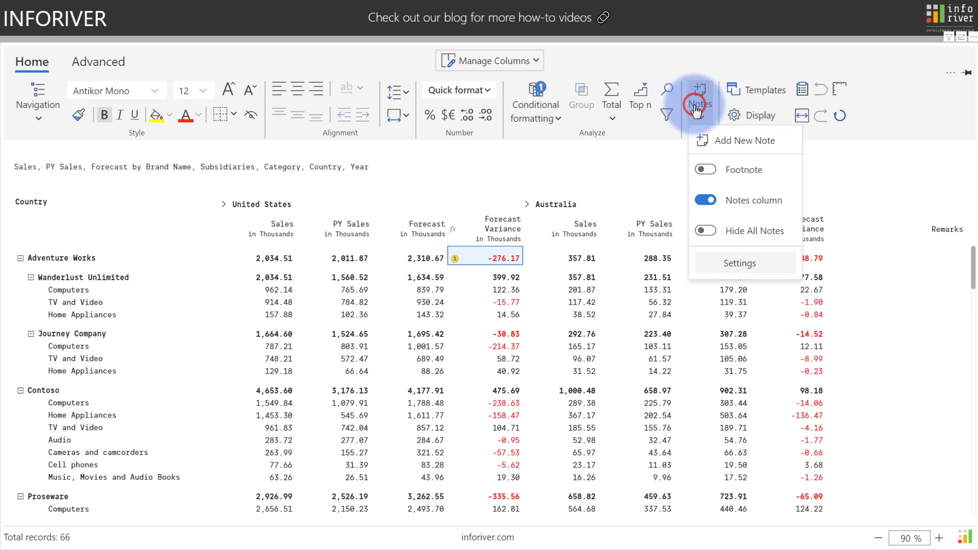
left_click(704, 169)
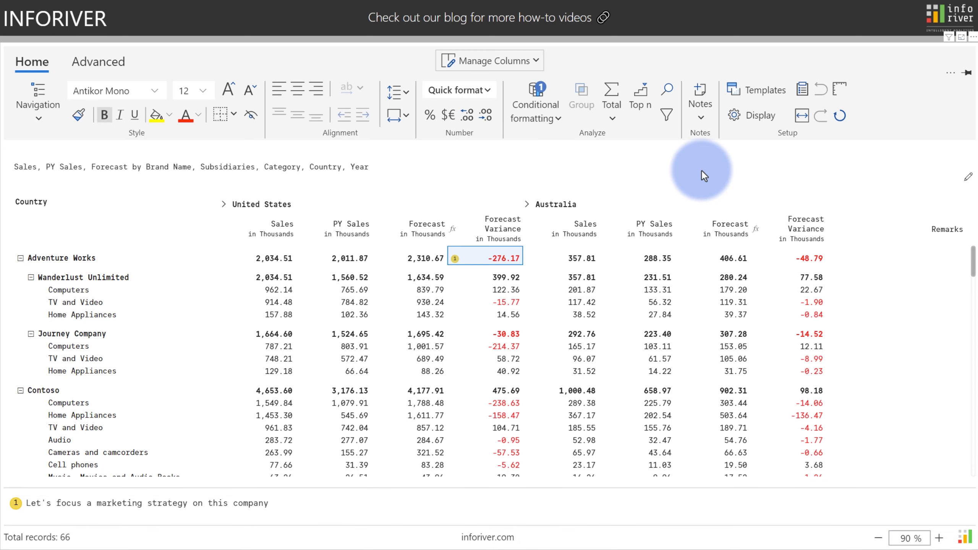
Review the indicator display choices in the notes settings: Numbered, Lettered, Arrow and Asterisk, and leave the settings without applying changes
left_click(700, 114)
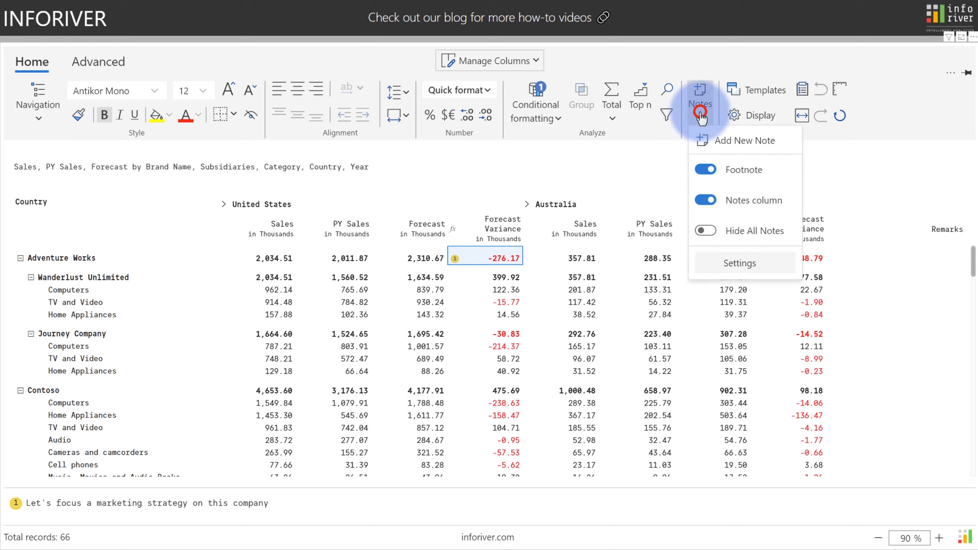
left_click(733, 262)
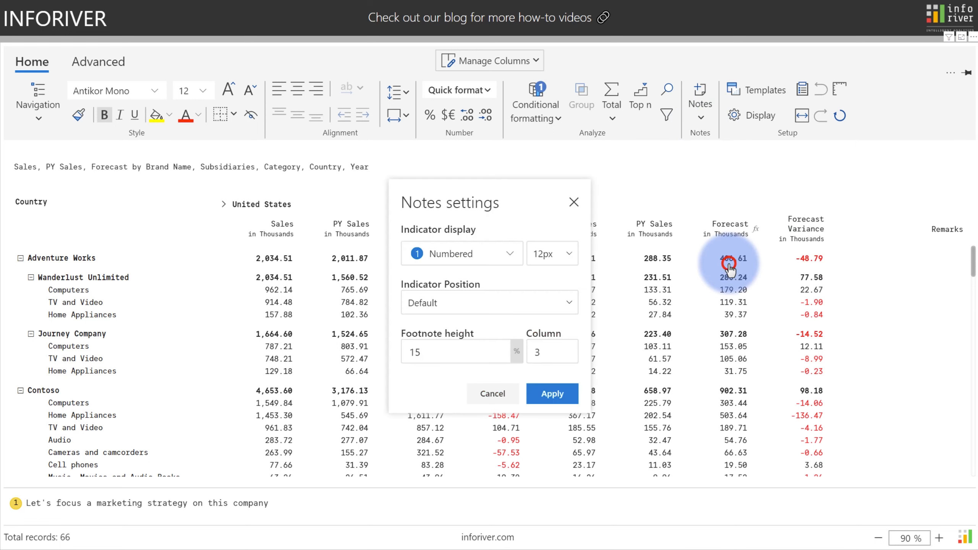
left_click(504, 259)
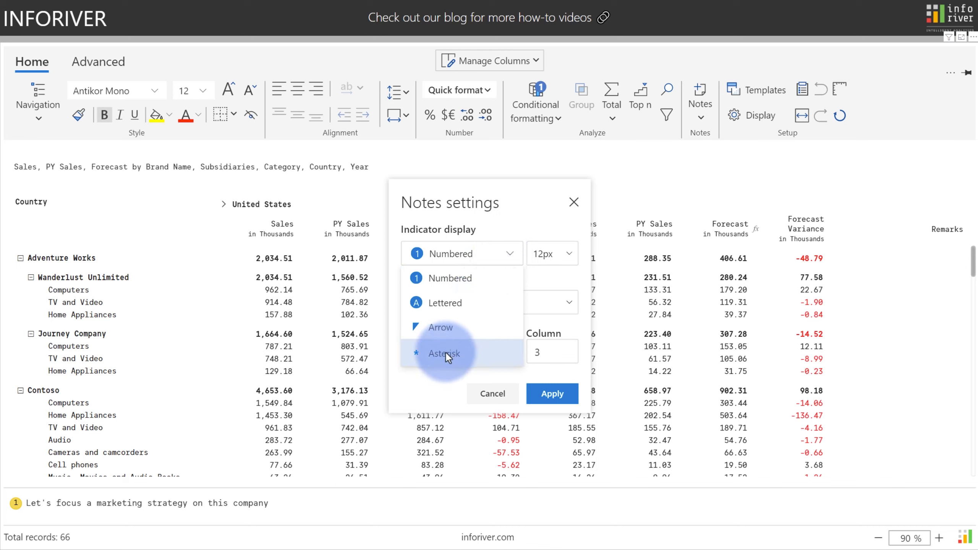
left_click(509, 255)
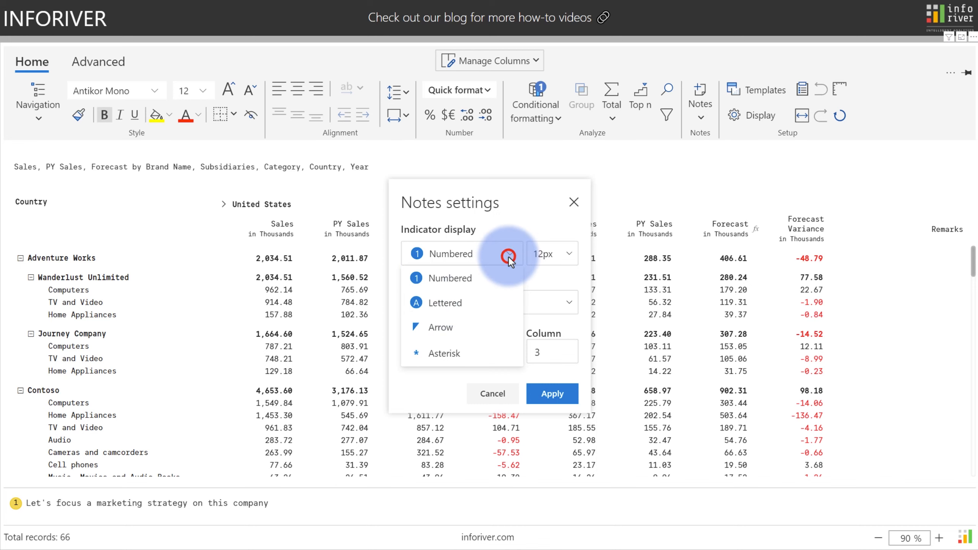
left_click(573, 203)
Enter the remark "Needs Improvement" for the Adventure Works row in the Remarks column
left_click(690, 107)
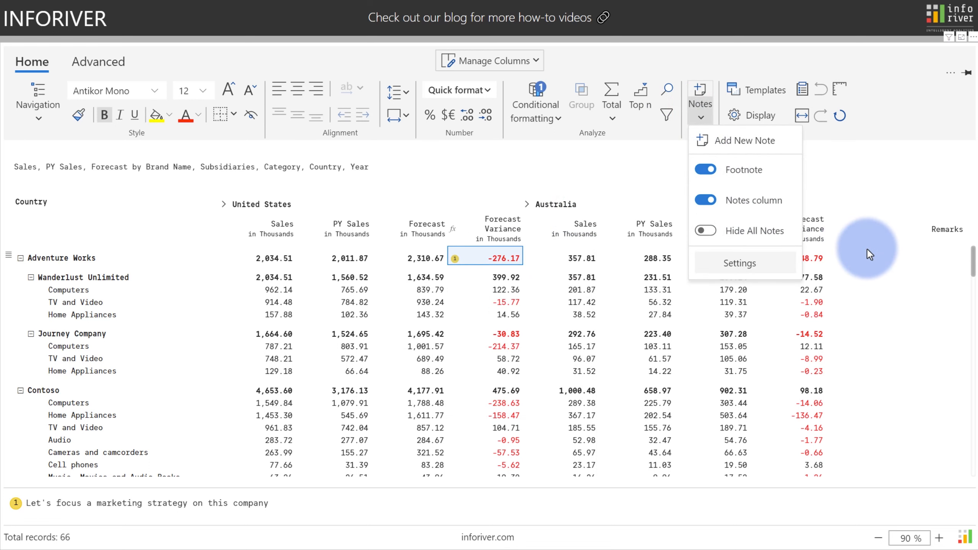
left_click(887, 257)
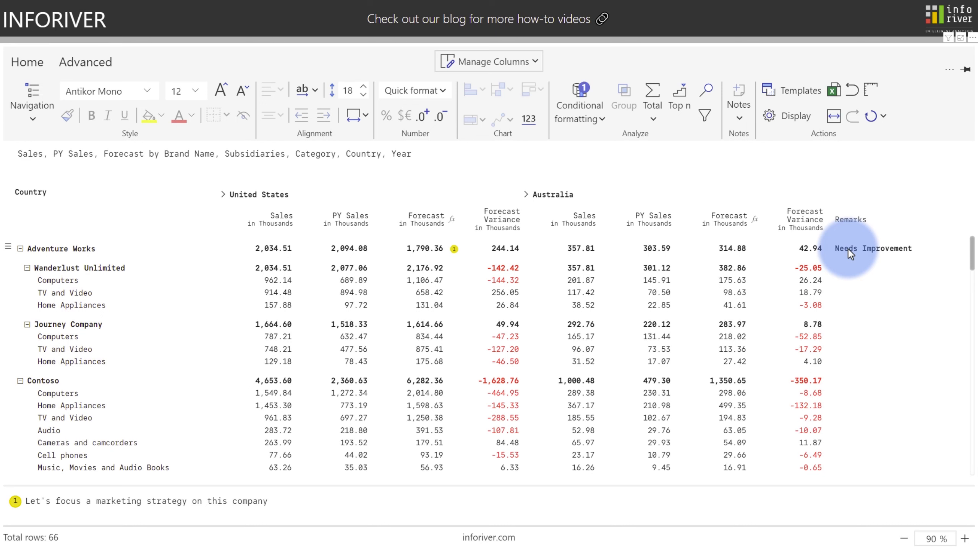
Add a yellow note "Great performance!" to the Australia column header
left_click(578, 197)
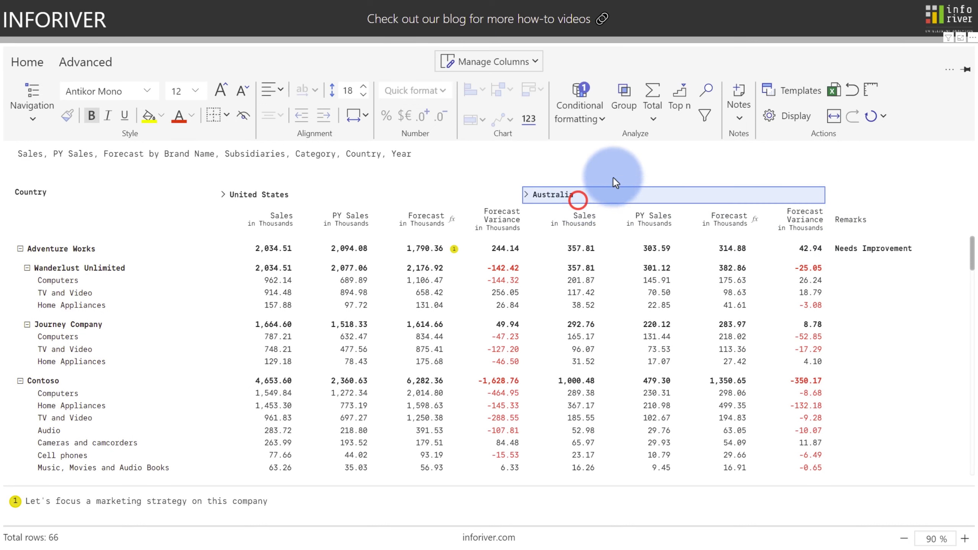
left_click(736, 101)
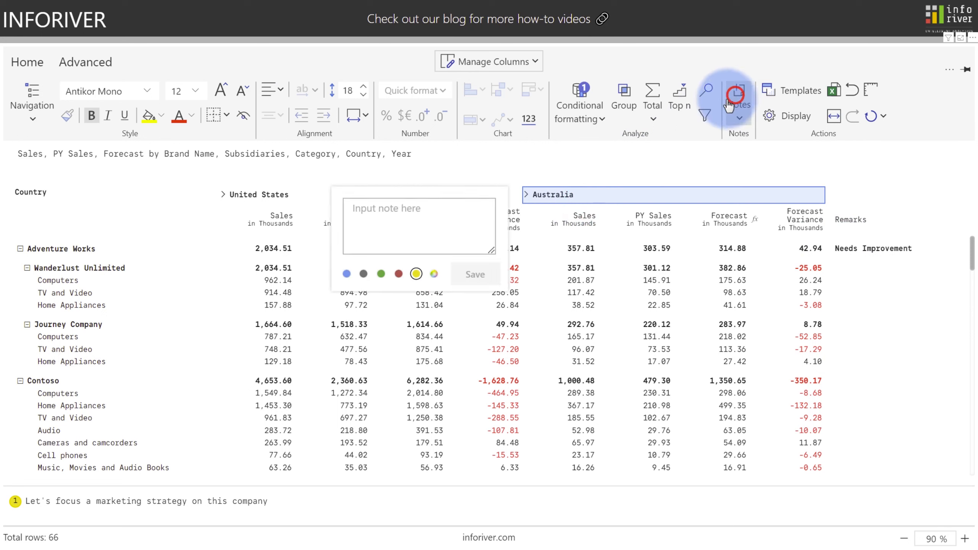
left_click(468, 213)
type("Great performance!")
left_click(473, 273)
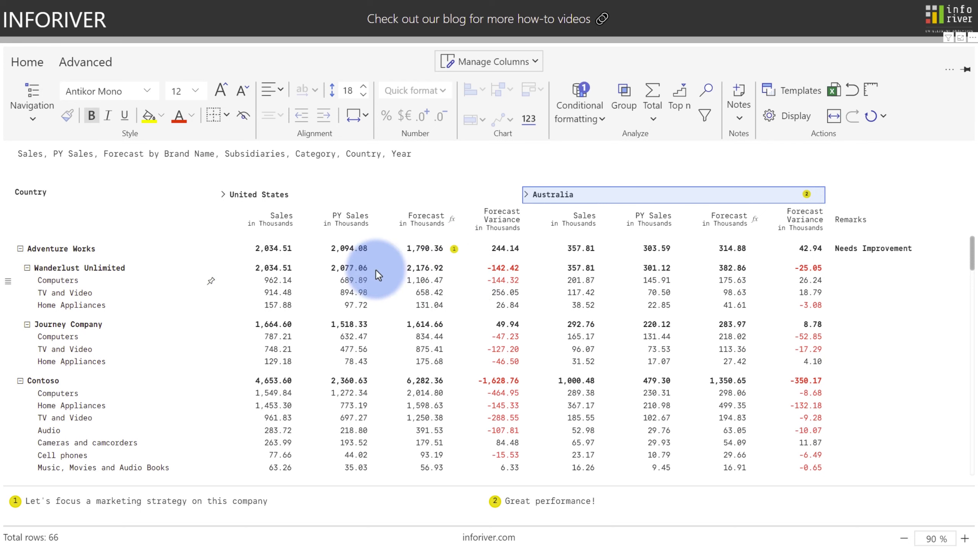
Add a yellow note "5% Forecast Allocation" to the Wanderlust Unlimited row
left_click(79, 249)
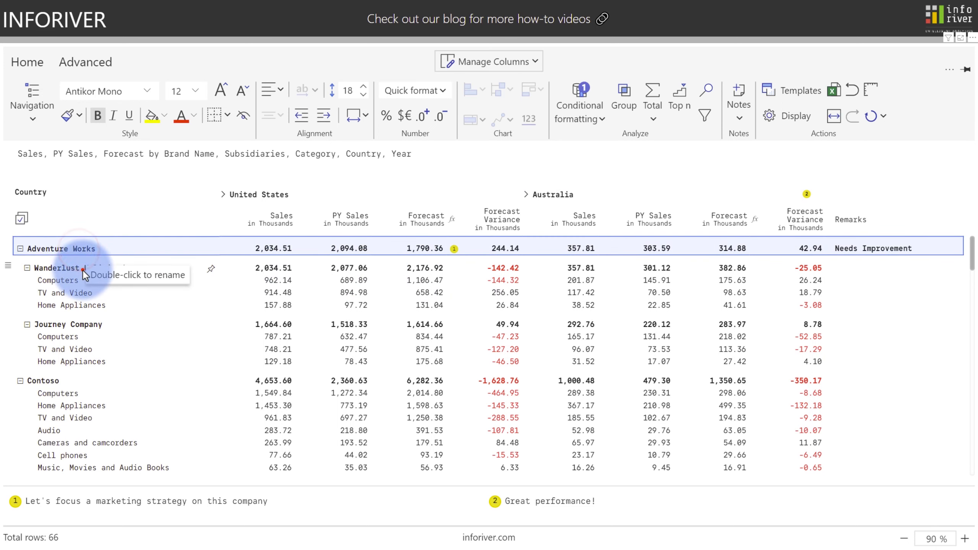
left_click(82, 268)
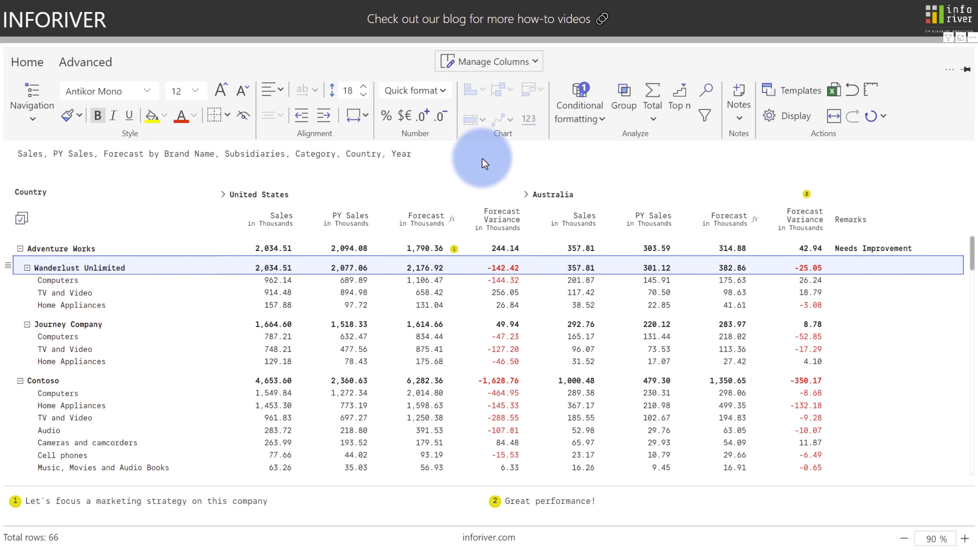
left_click(736, 91)
left_click(287, 284)
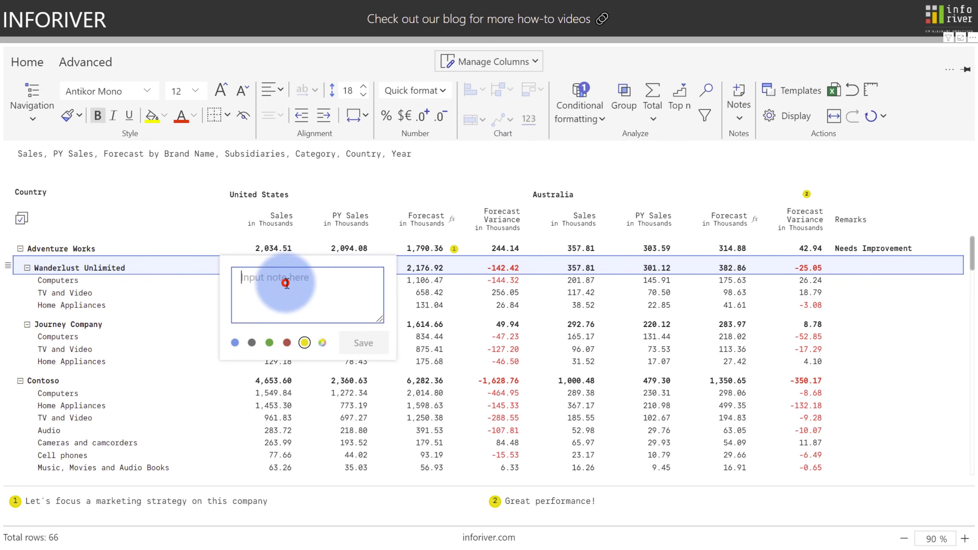
type("5% Forecast Allocation")
left_click(361, 343)
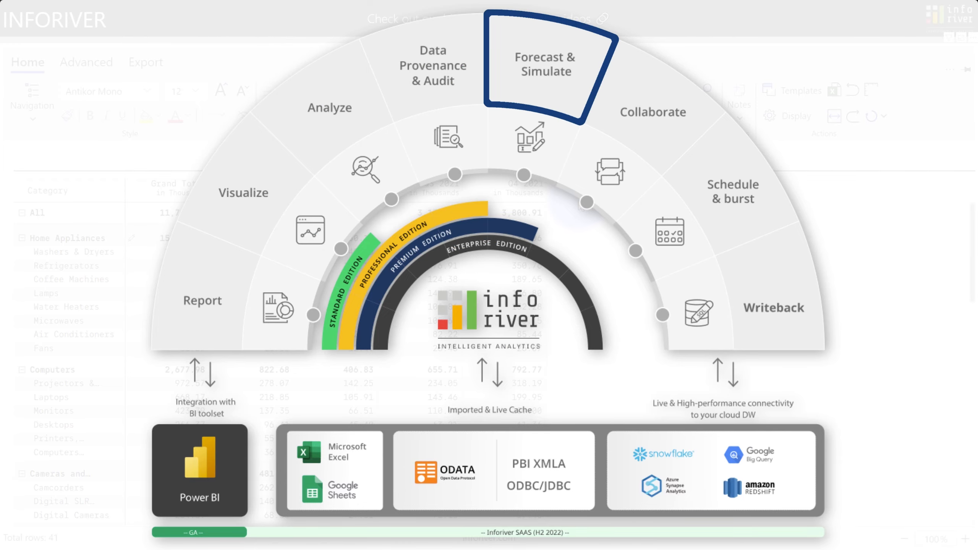
Create a manual input visual measure titled "Plan" with Sum row aggregation and parent values distributed to children
left_click(313, 160)
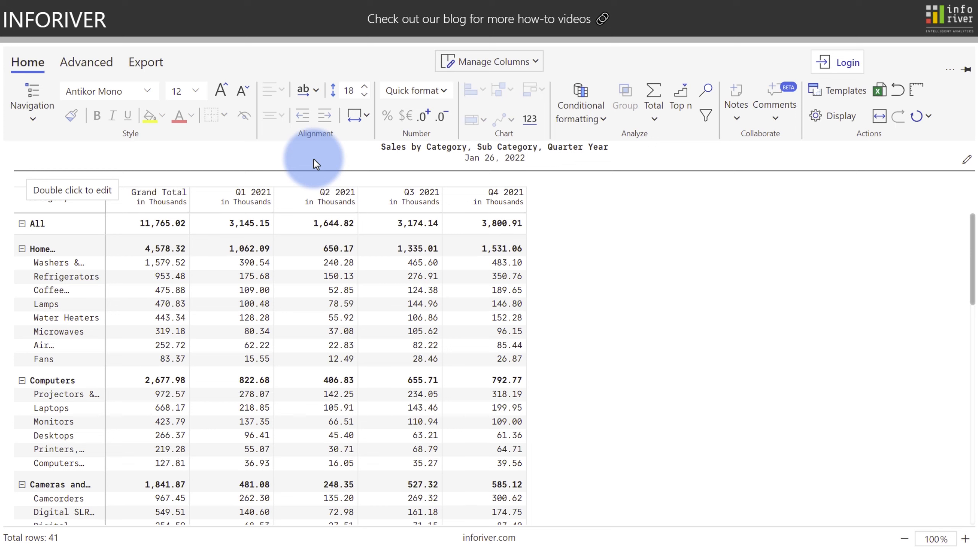
left_click(92, 68)
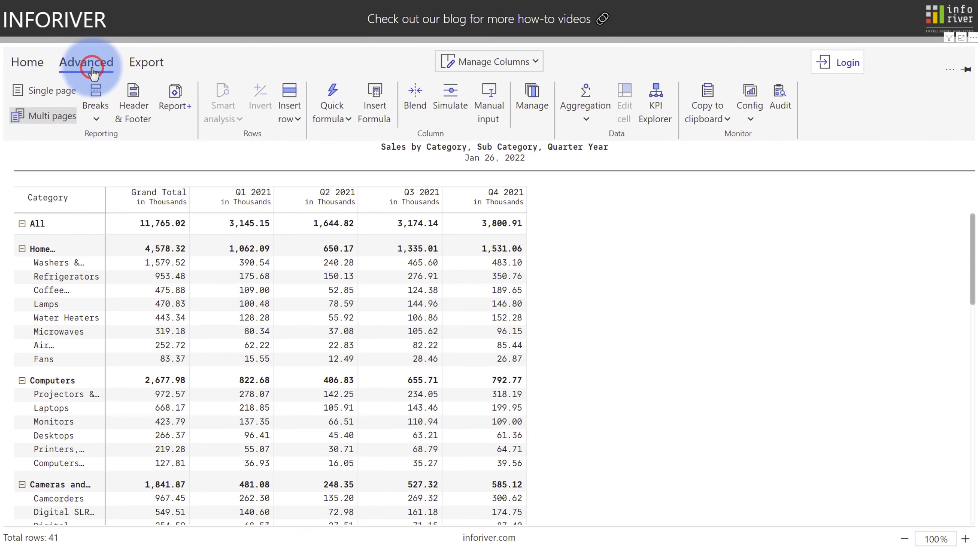
left_click(487, 97)
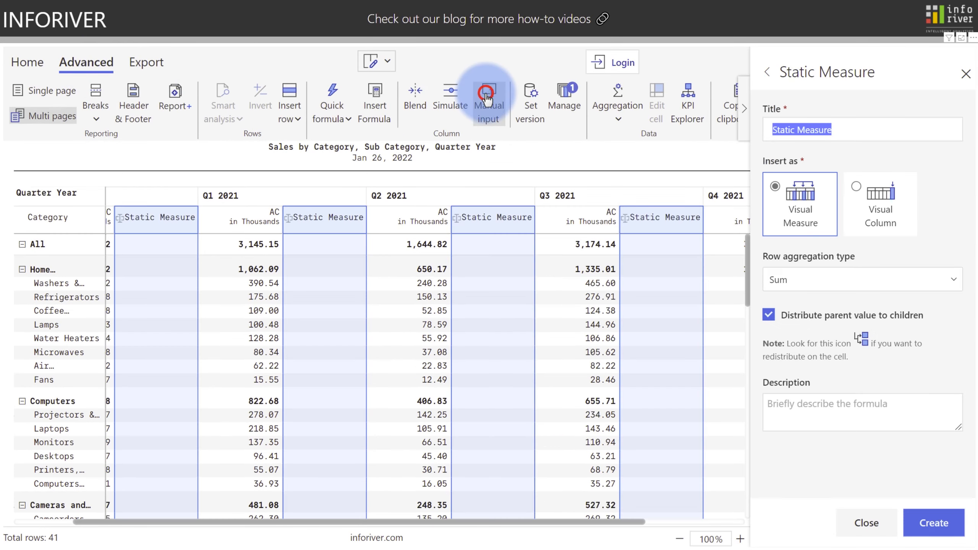
type("Plan")
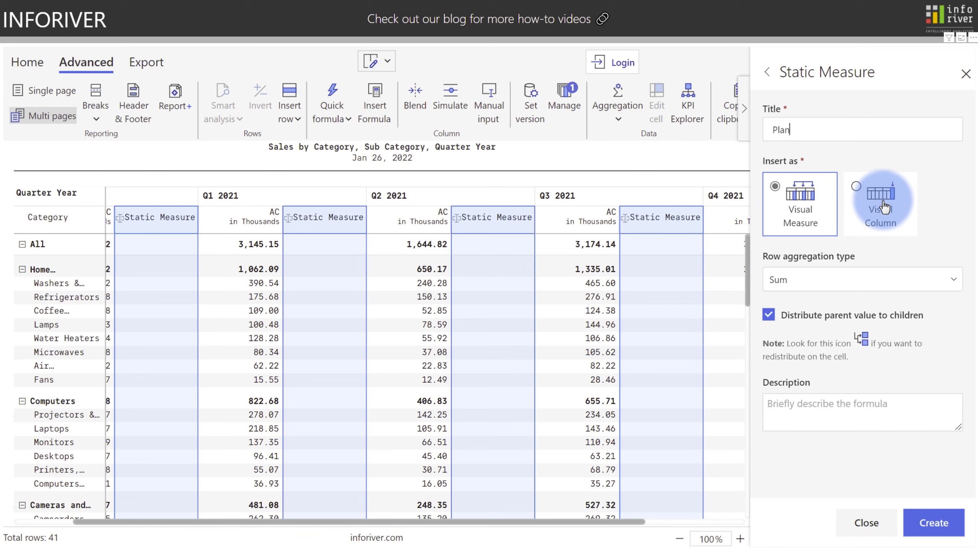
left_click(827, 284)
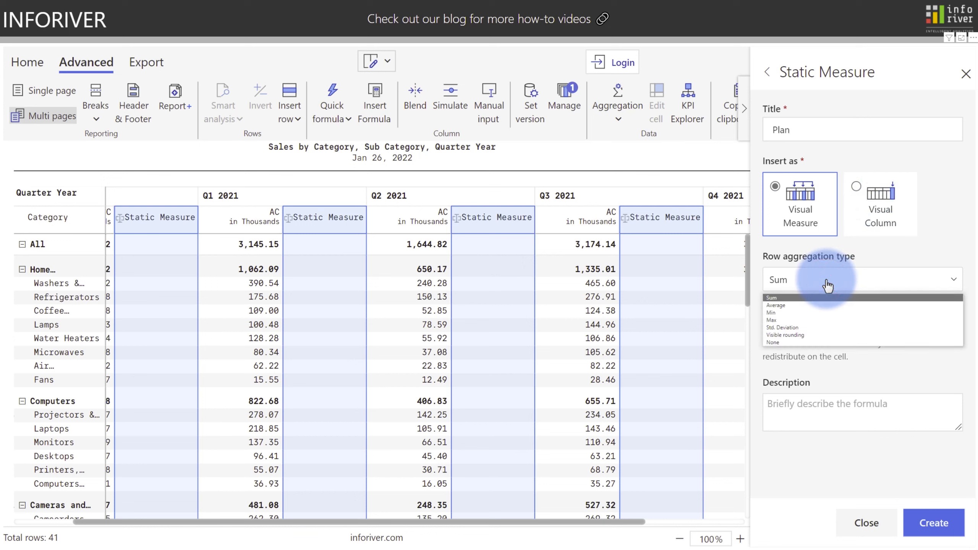
left_click(828, 285)
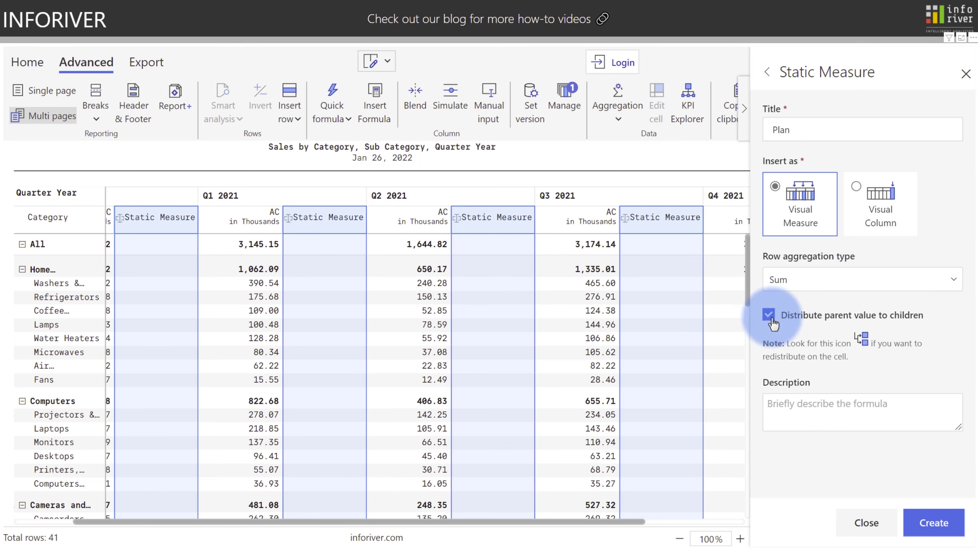
left_click(932, 520)
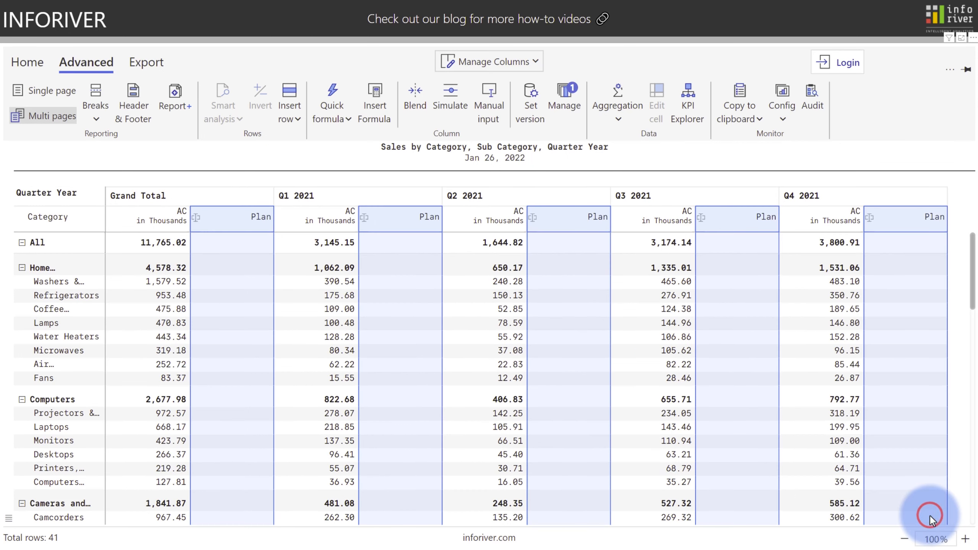
Set the Grand Total Plan value of the All row to 15,000 thousand
left_click(226, 241)
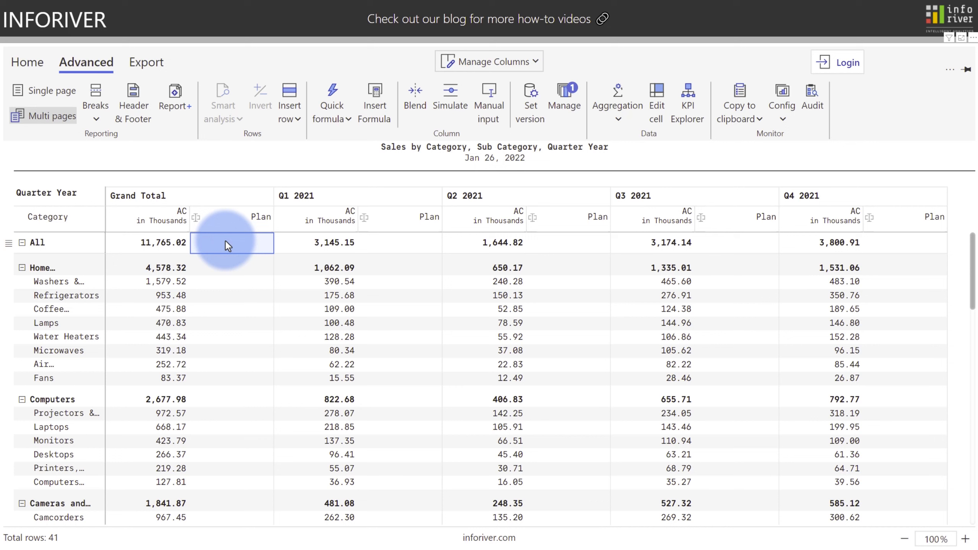
type("15000")
key("Return")
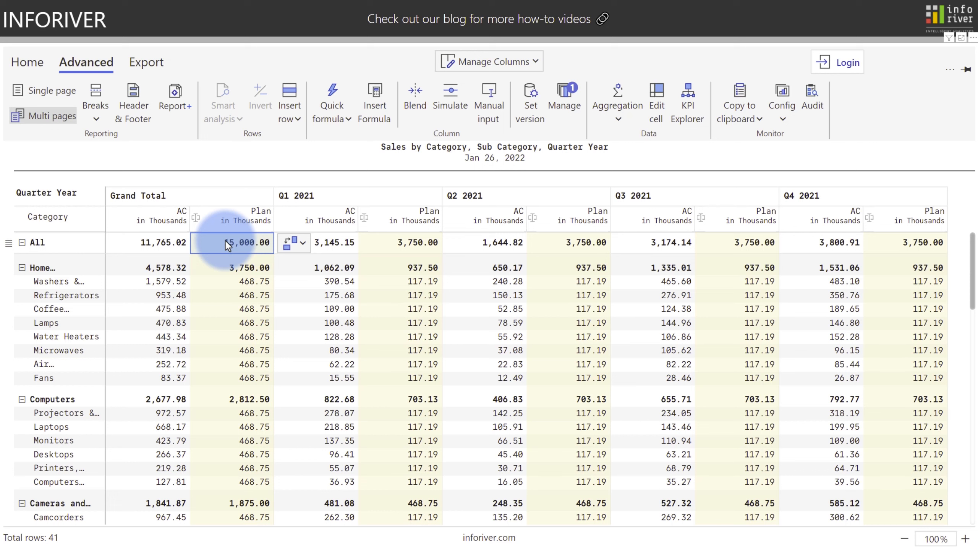
Review the equal and trend distribution options for the All row's Grand Total Plan value, and distribute it by the weights of Sales
left_click(292, 243)
mouse_move(303, 273)
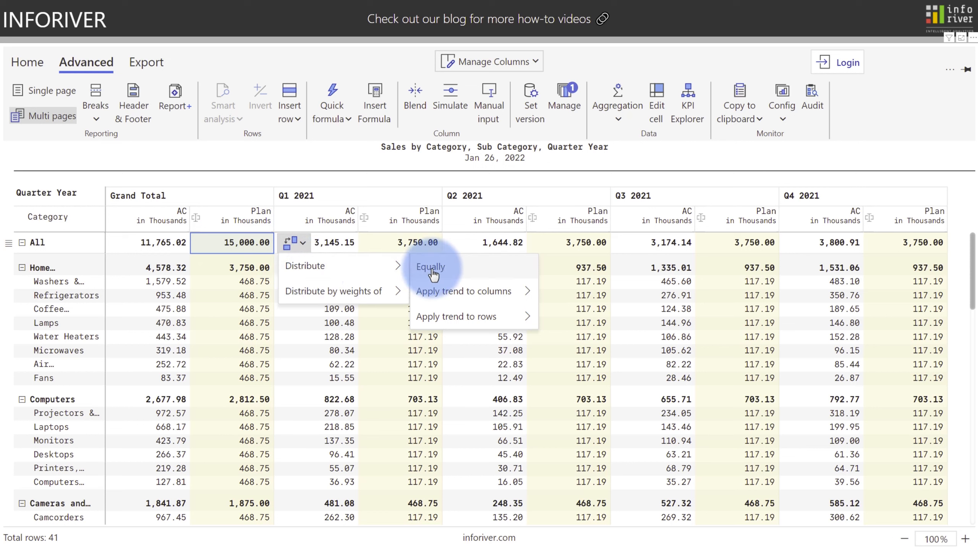
mouse_move(435, 292)
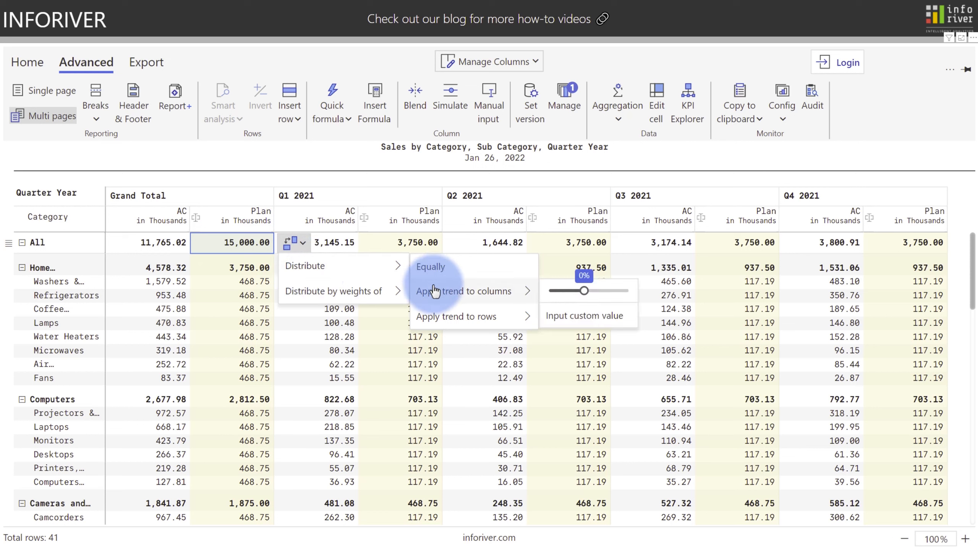
mouse_move(438, 322)
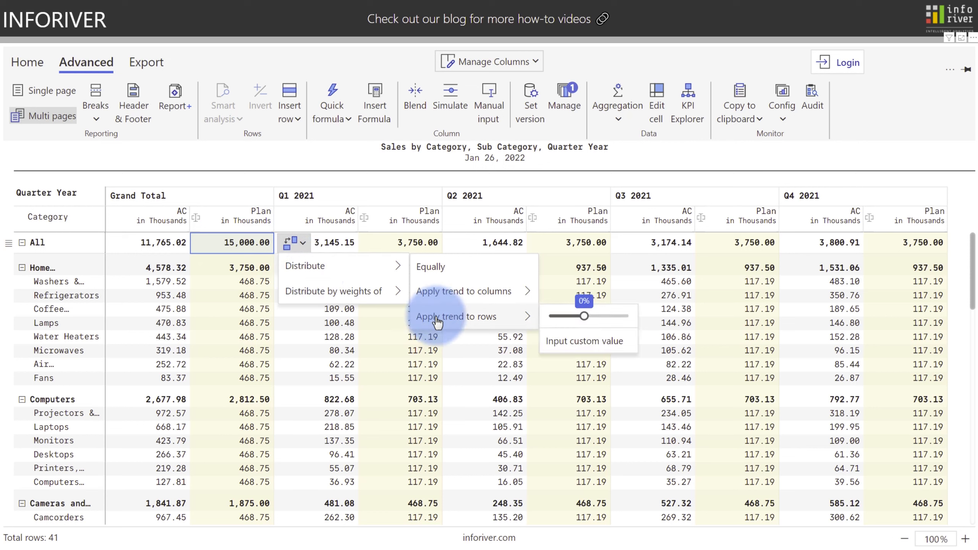
mouse_move(368, 297)
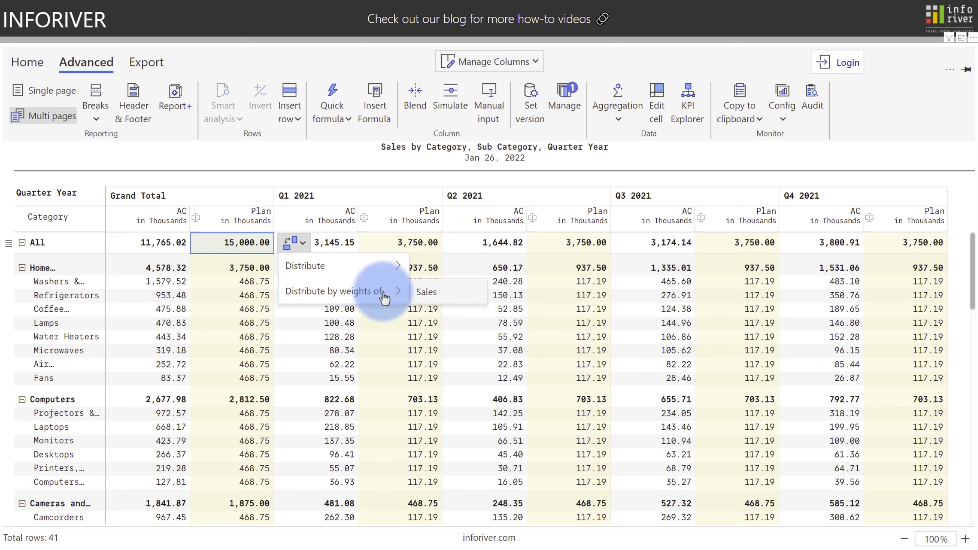
left_click(421, 293)
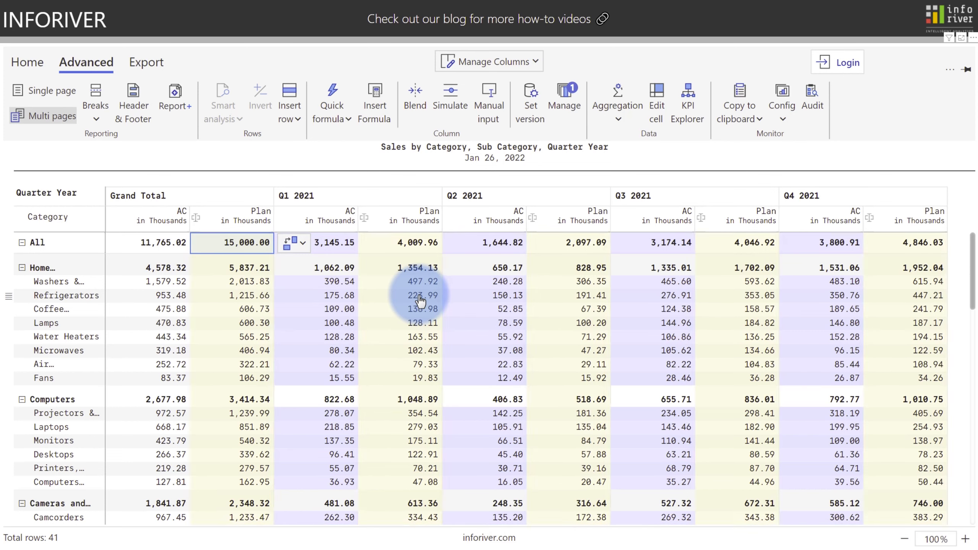
Set the Grand Total Plan value of the Home Appliances category to 6m
left_click(240, 268)
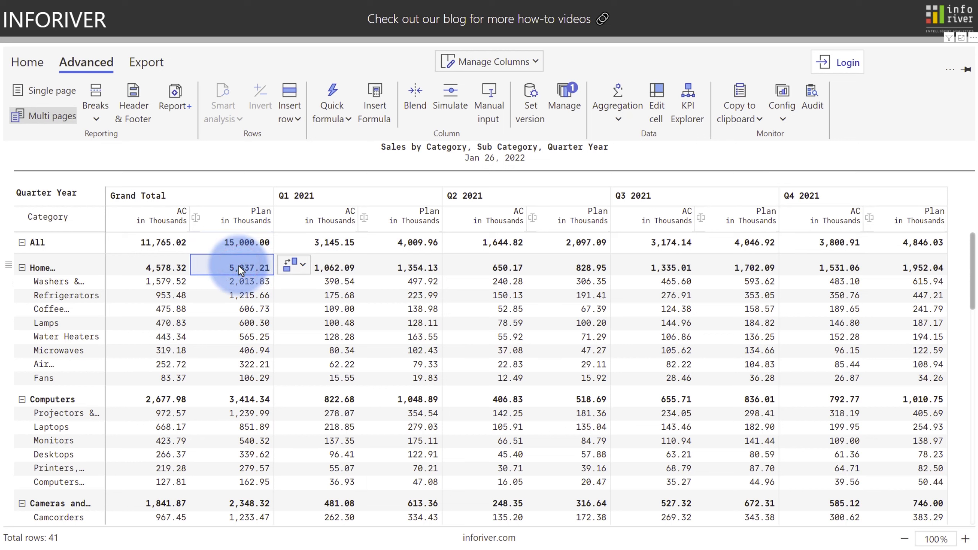
type("6m")
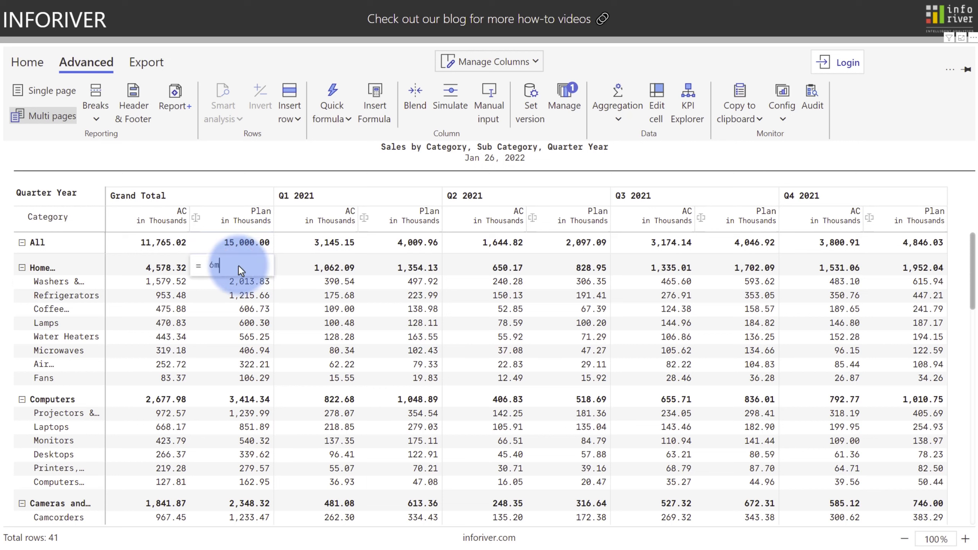
key("Return")
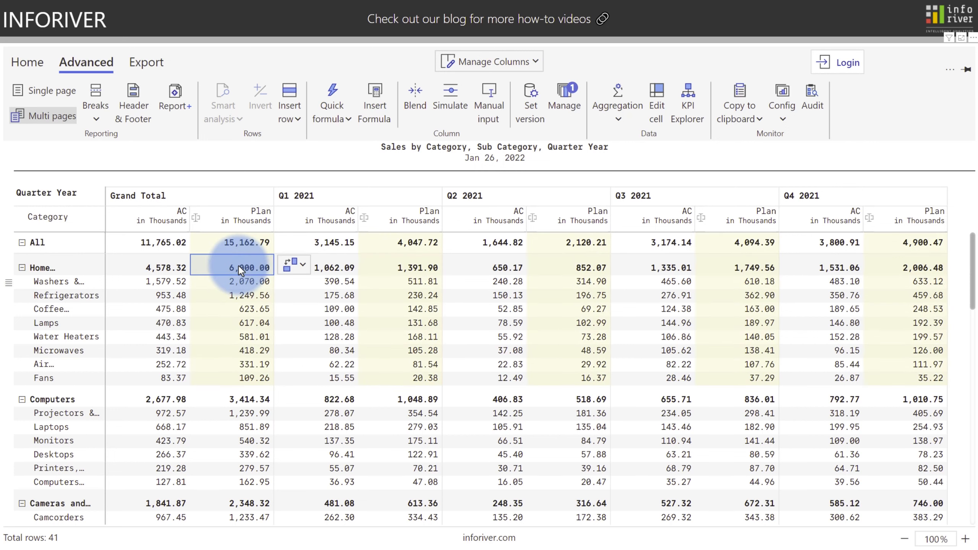
Review the column distribution options for the Lamps row's Grand Total Plan value, including weights of Sales or Plan under Computers, Projectors & Screens
left_click(243, 322)
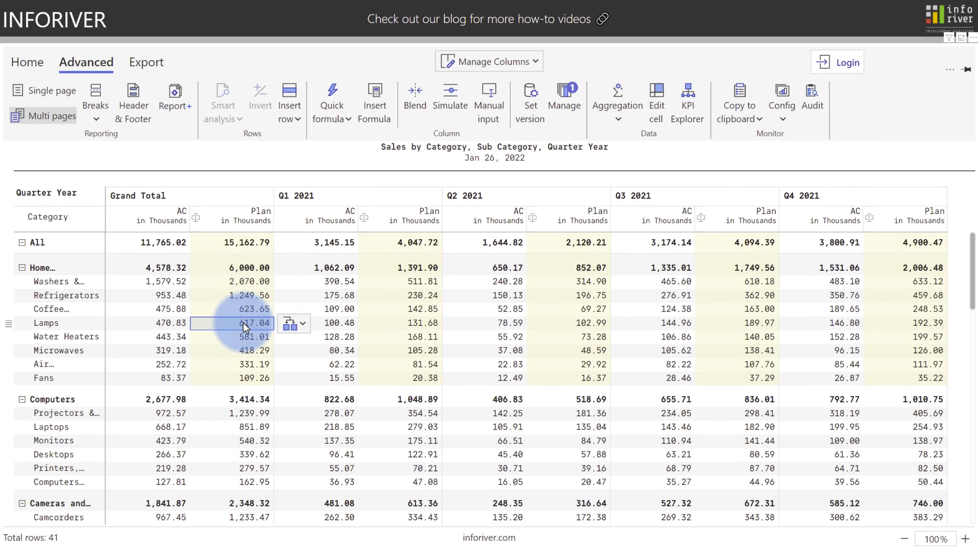
left_click(289, 325)
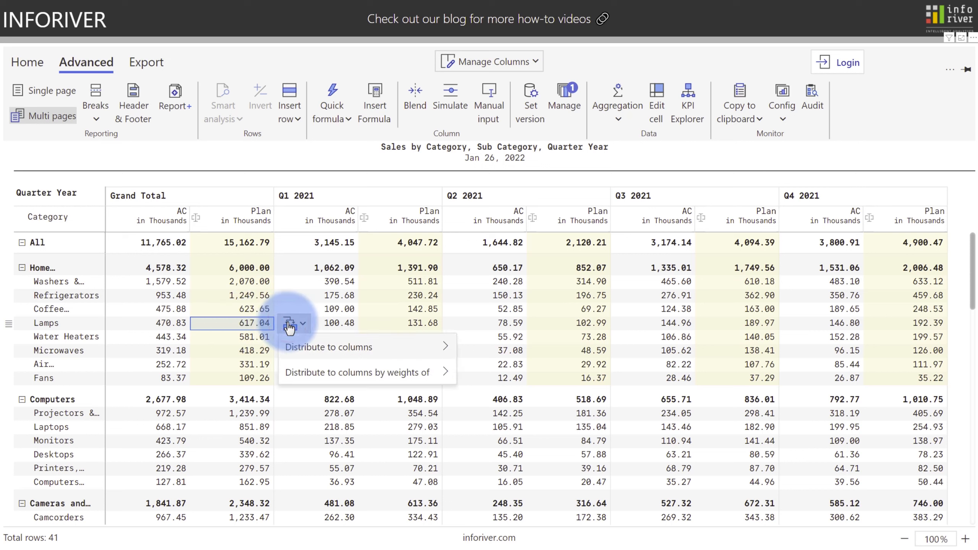
mouse_move(294, 349)
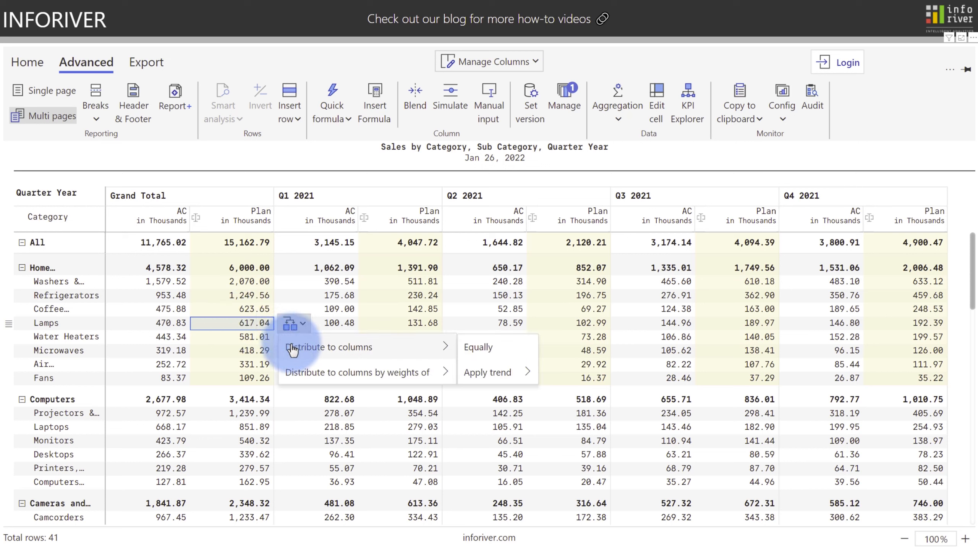
mouse_move(297, 373)
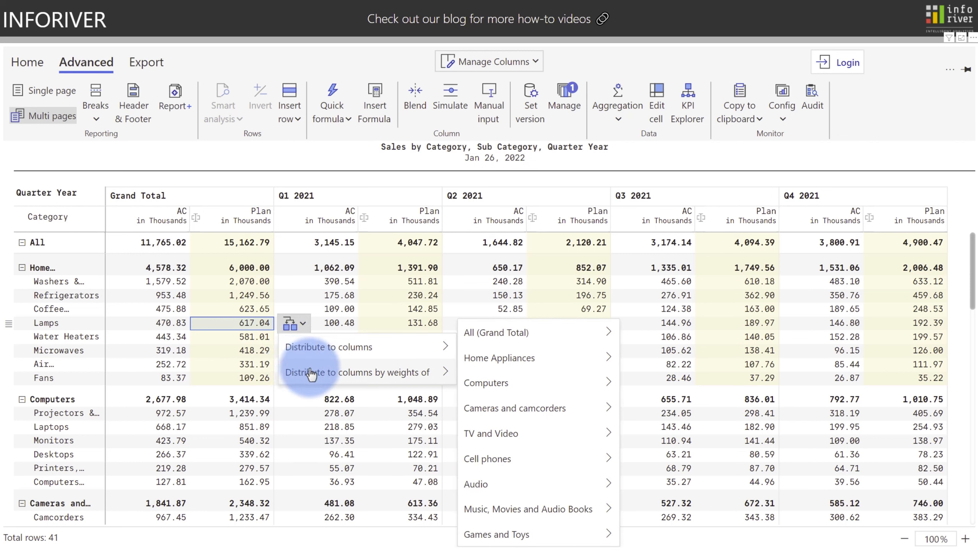
mouse_move(474, 387)
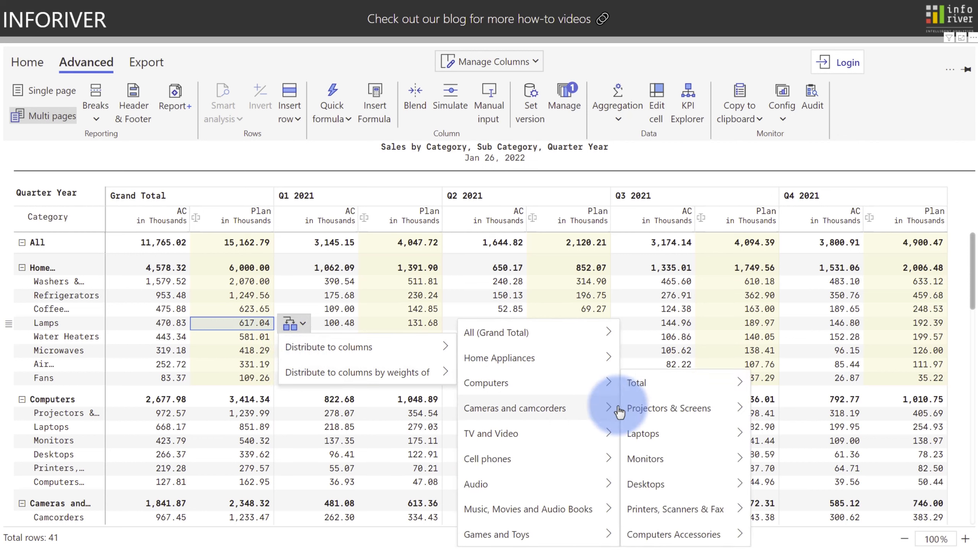
mouse_move(640, 414)
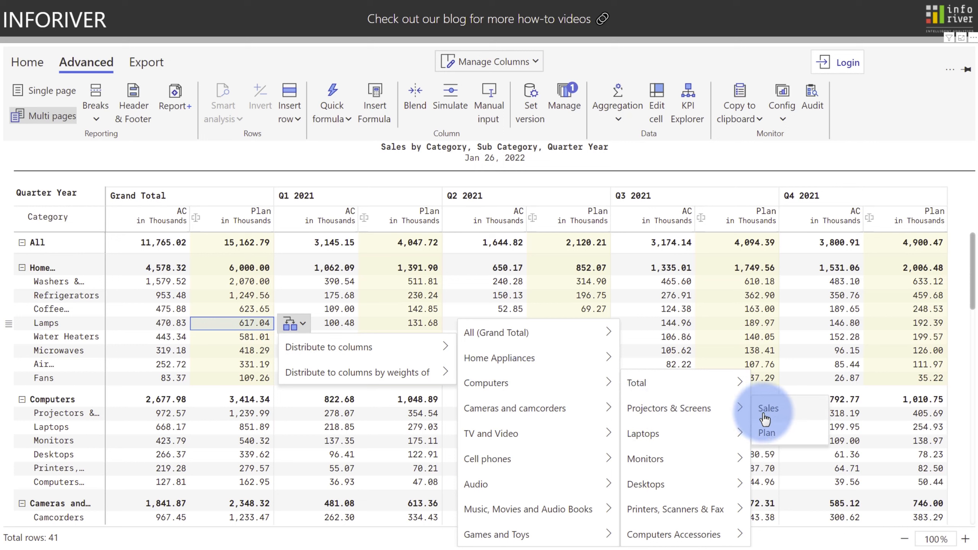
Distribute the All row's Grand Total Plan value by applying a 19% trend to rows
left_click(243, 243)
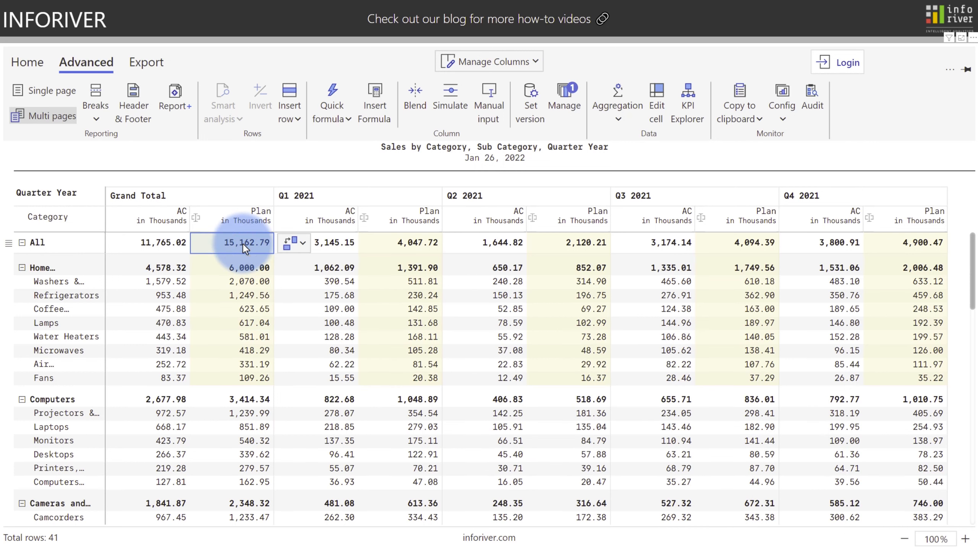
left_click(293, 243)
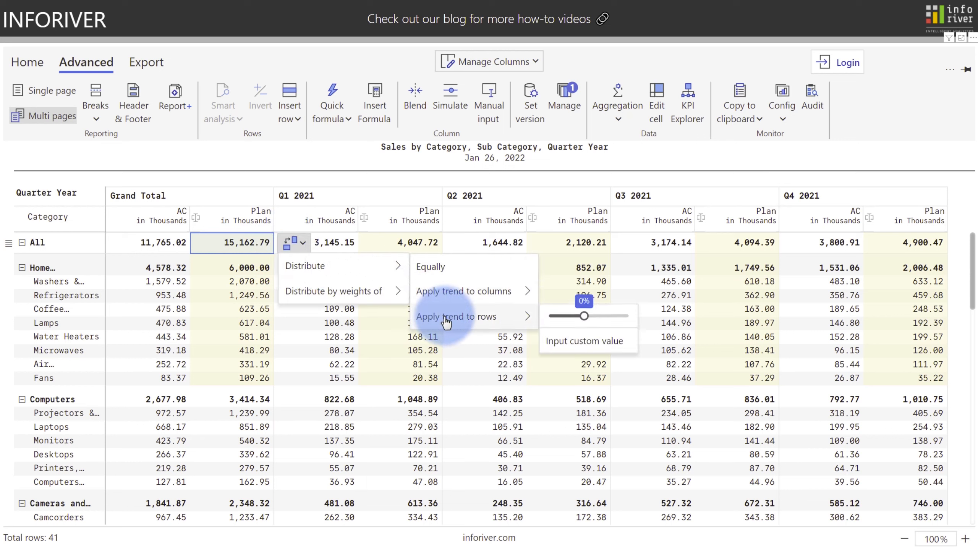
left_click_drag(584, 317, 591, 322)
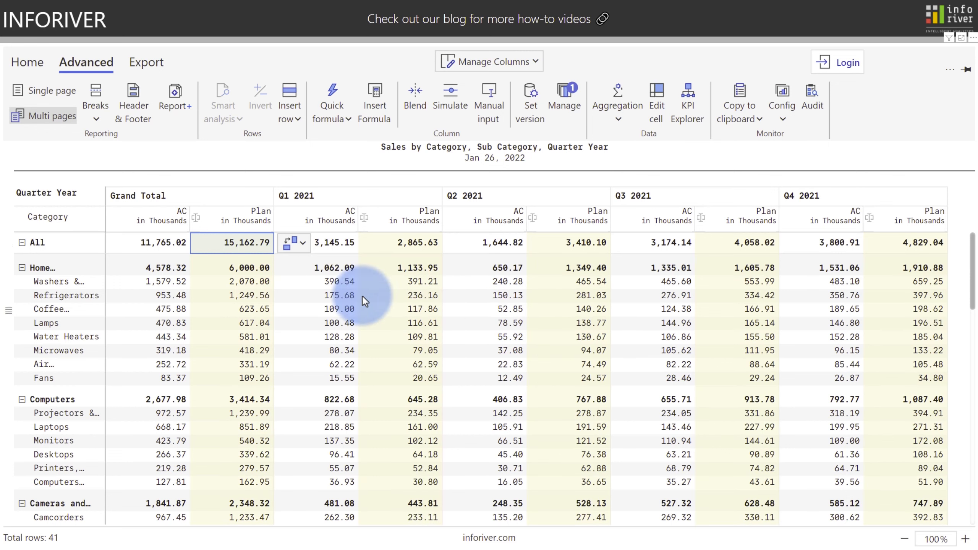
Examine the Home Appliances row's Plan values for the Grand Total and each quarter from Q1 to Q4 2021
left_click(48, 267)
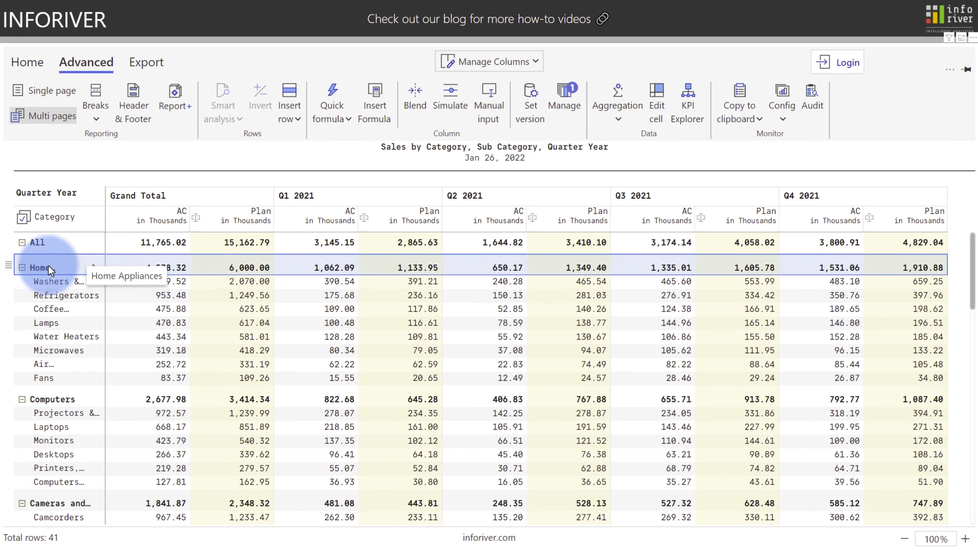
left_click(217, 266)
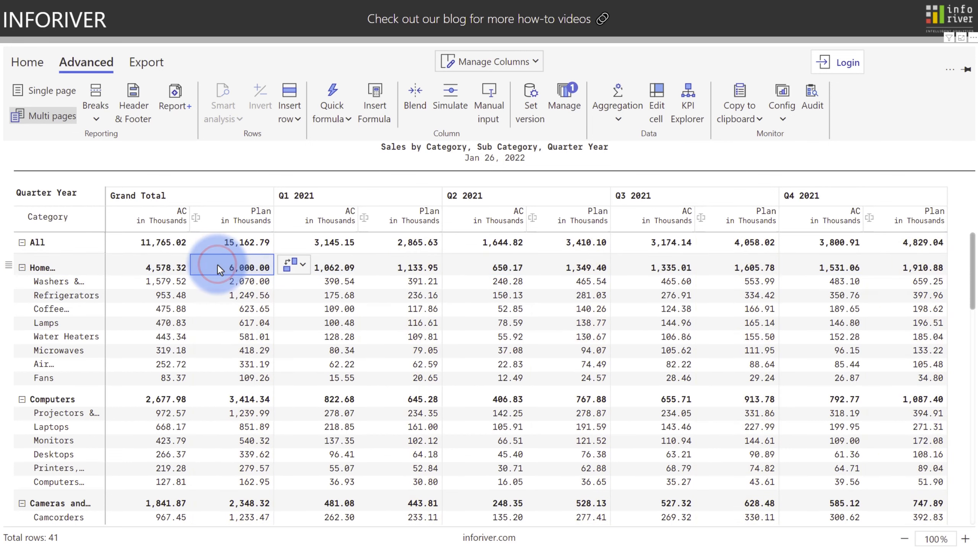
left_click(336, 266)
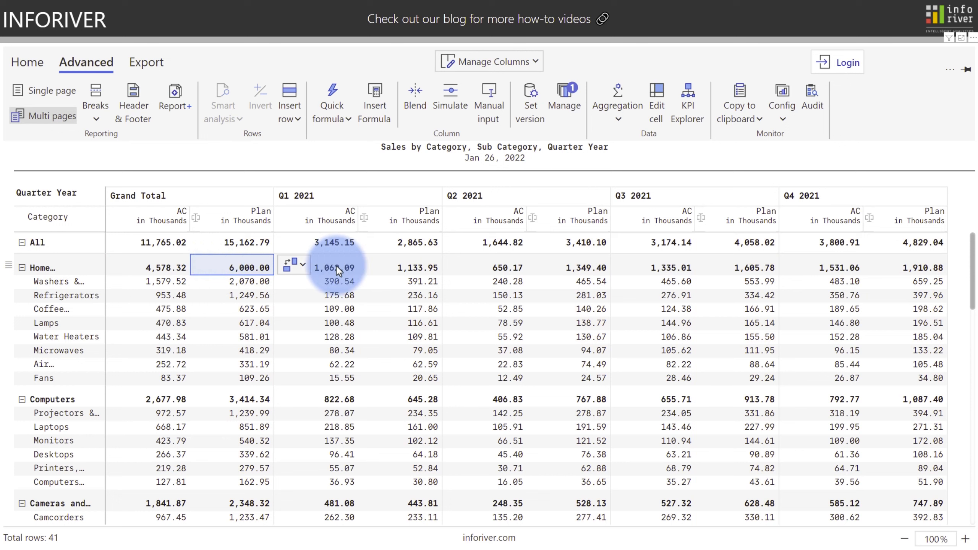
left_click(392, 267)
left_click(563, 270)
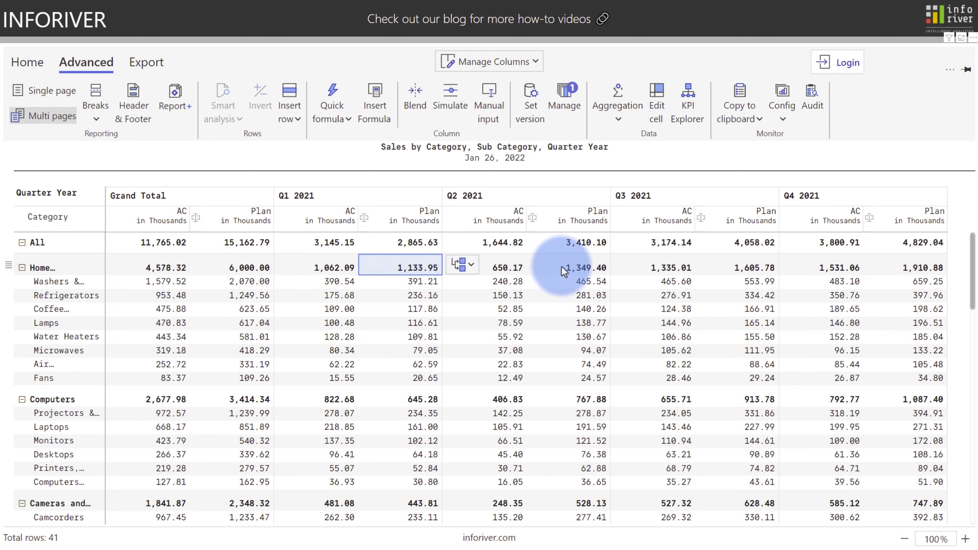
left_click(735, 268)
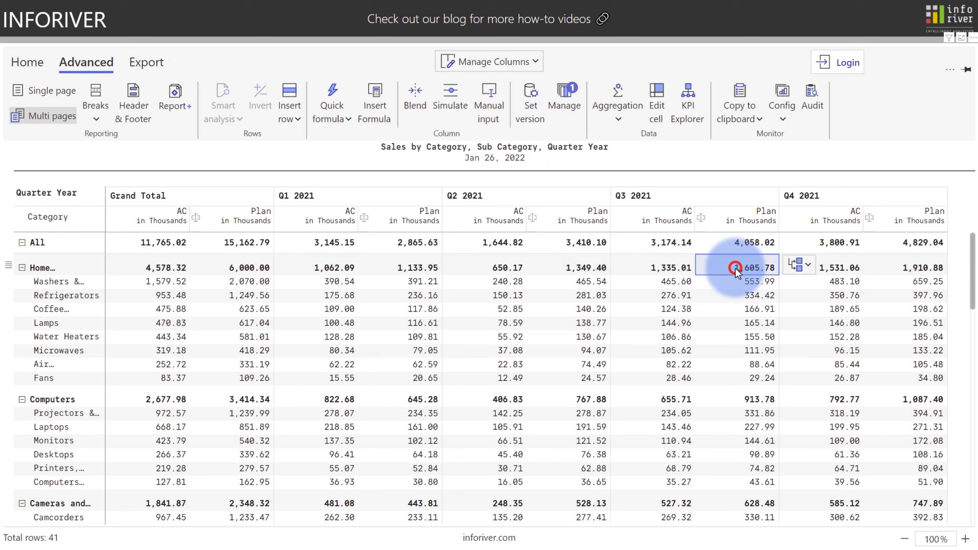
left_click(922, 268)
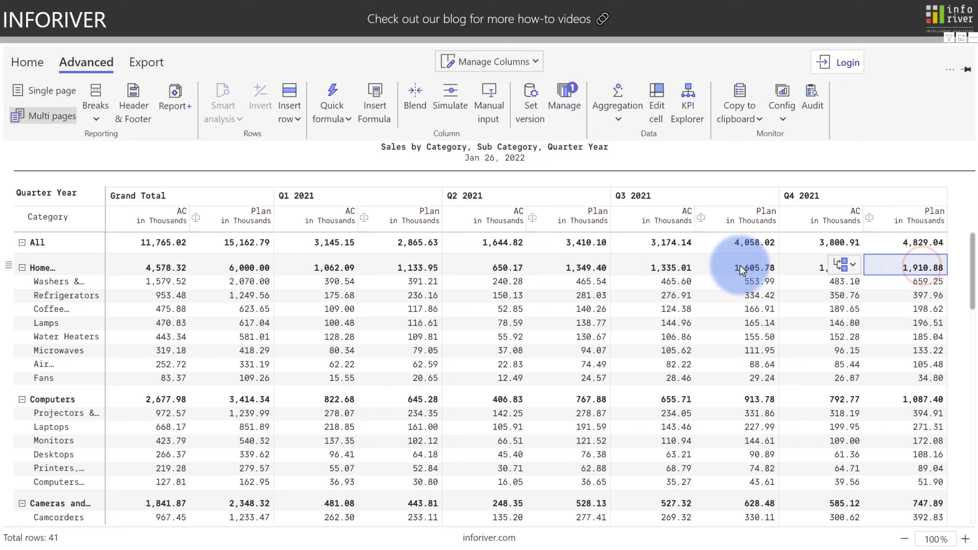
left_click(244, 264)
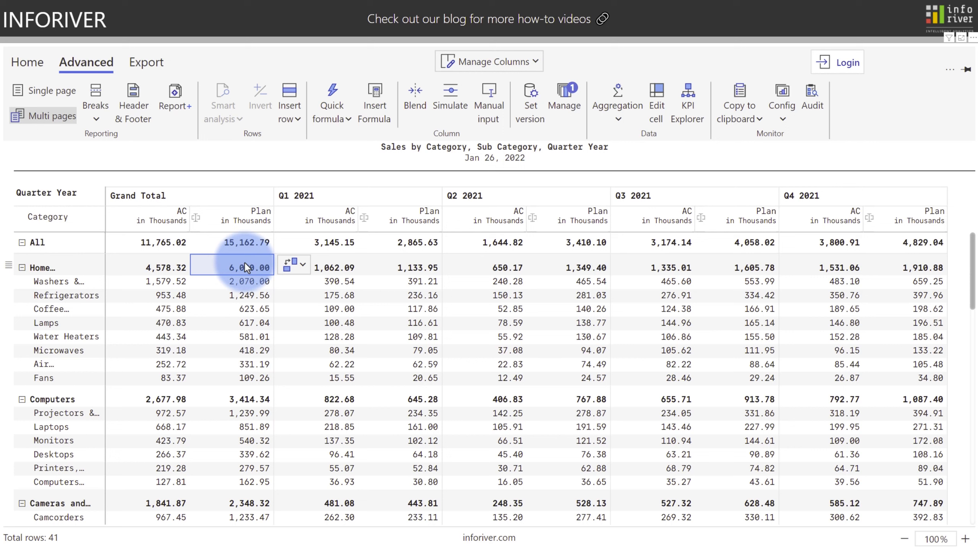
Review the weighted, equal and trend distribution options, including the row trend, for the All row's Grand Total Plan value
left_click(243, 243)
left_click(291, 243)
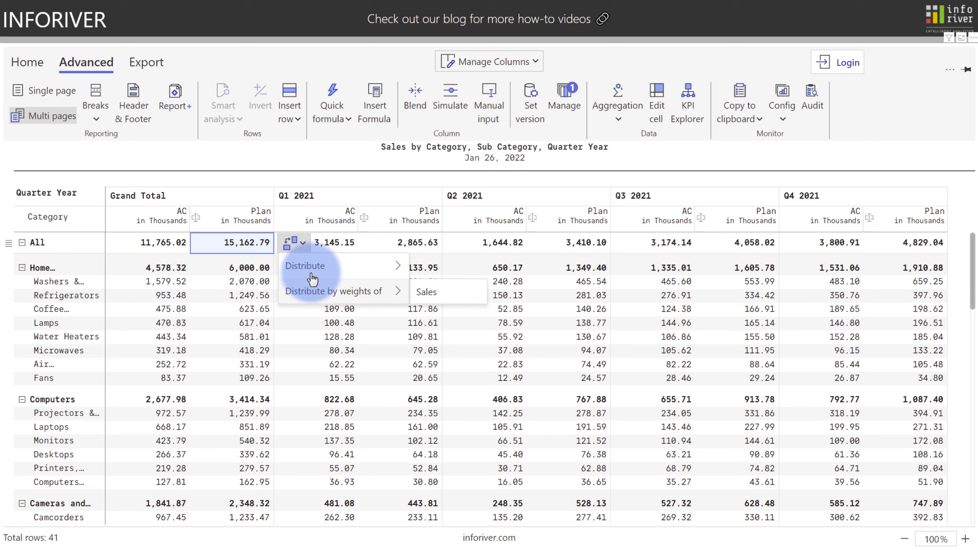
mouse_move(312, 278)
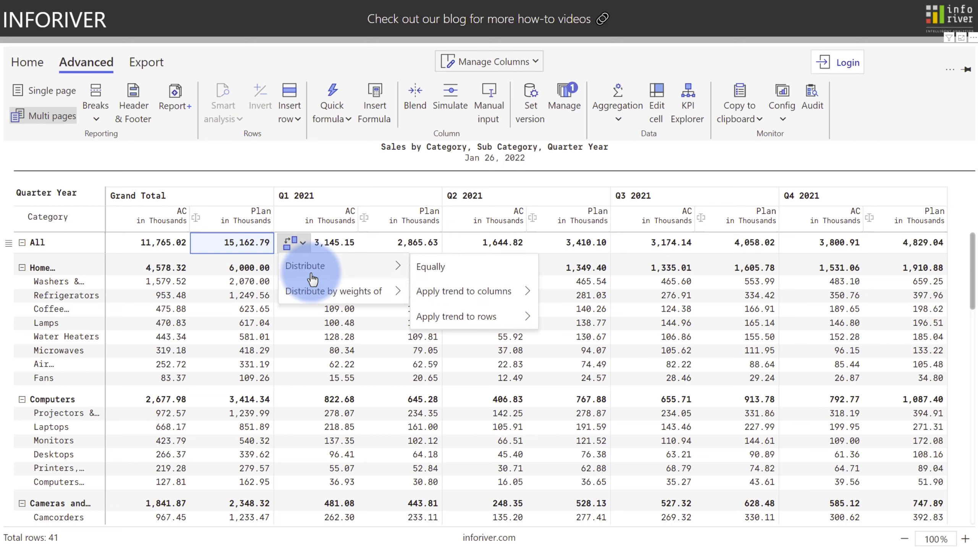
mouse_move(433, 316)
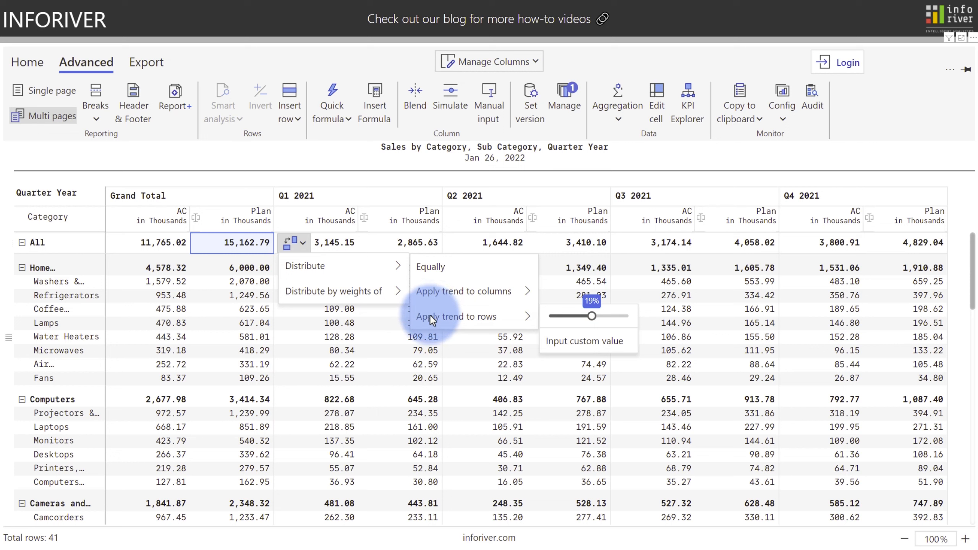
left_click(433, 317)
Review the copy options for the Water Heaters row's Q1 2021 Plan value, including copying equally to all or until last
left_click(421, 337)
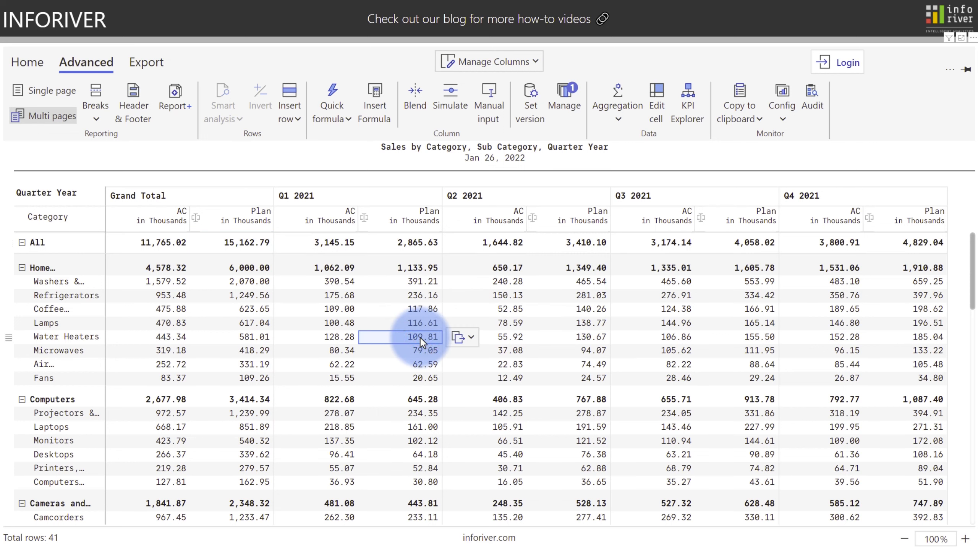
left_click(461, 339)
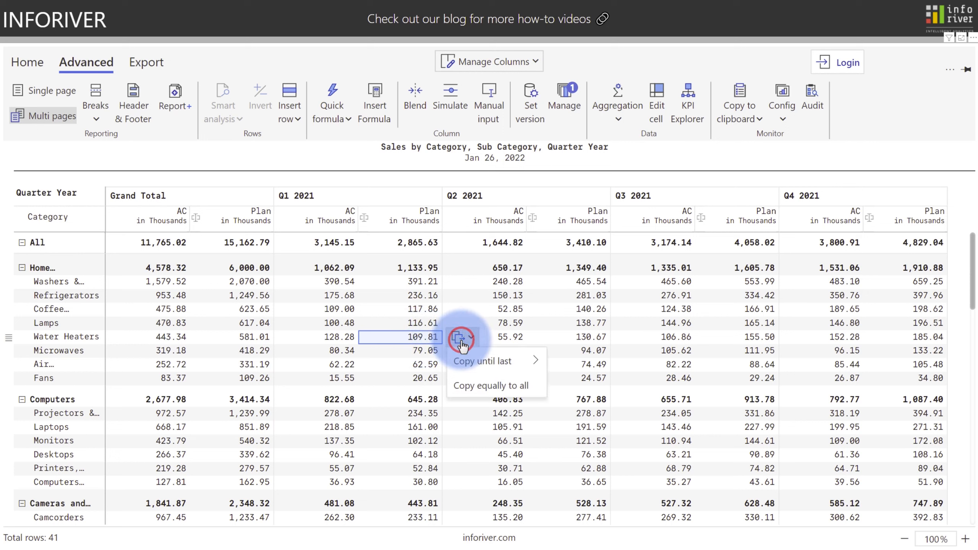
left_click(473, 387)
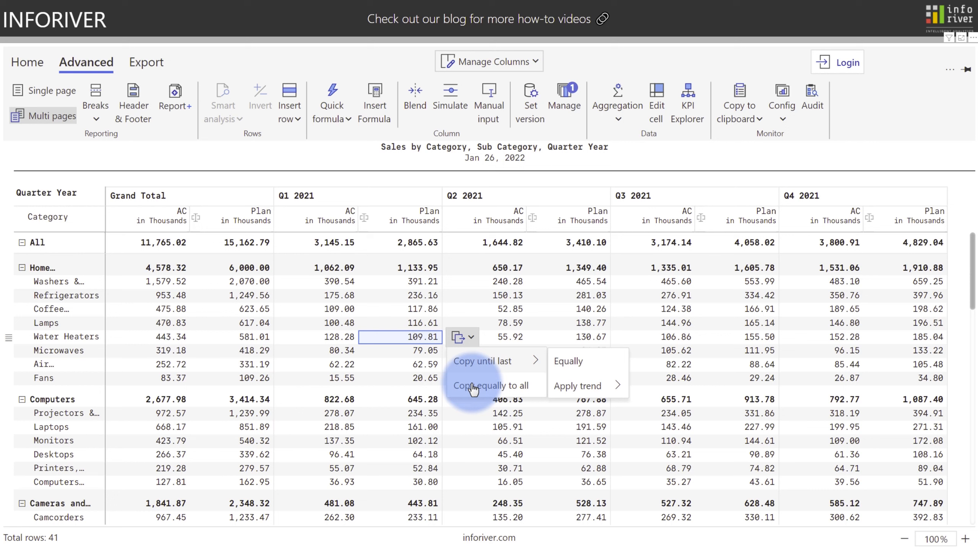
left_click(577, 365)
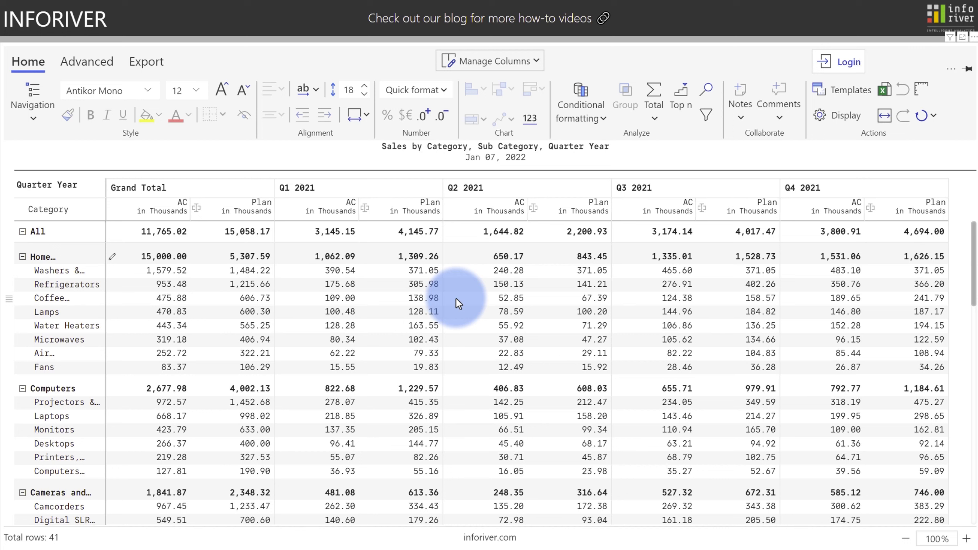
Show the report's export options and examine the Writeback command
left_click(142, 69)
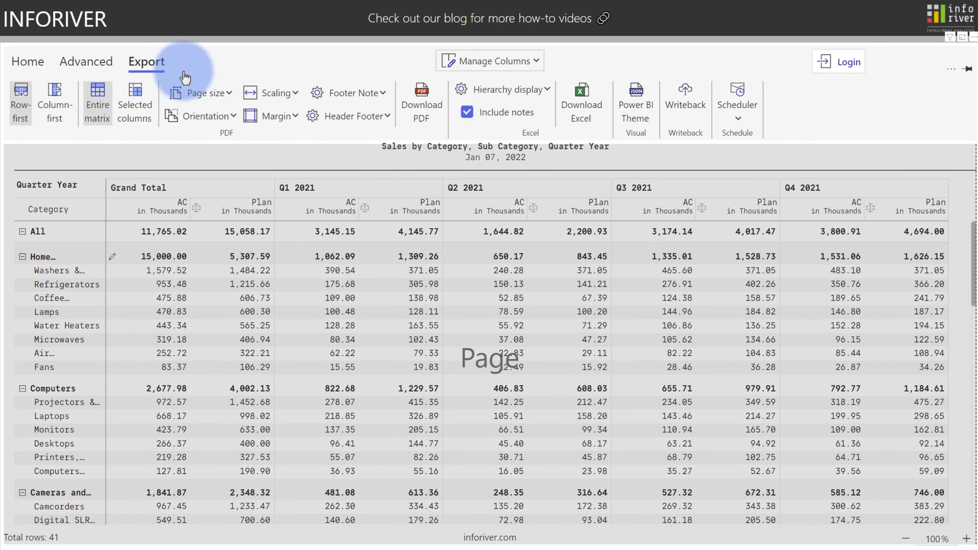
left_click(678, 99)
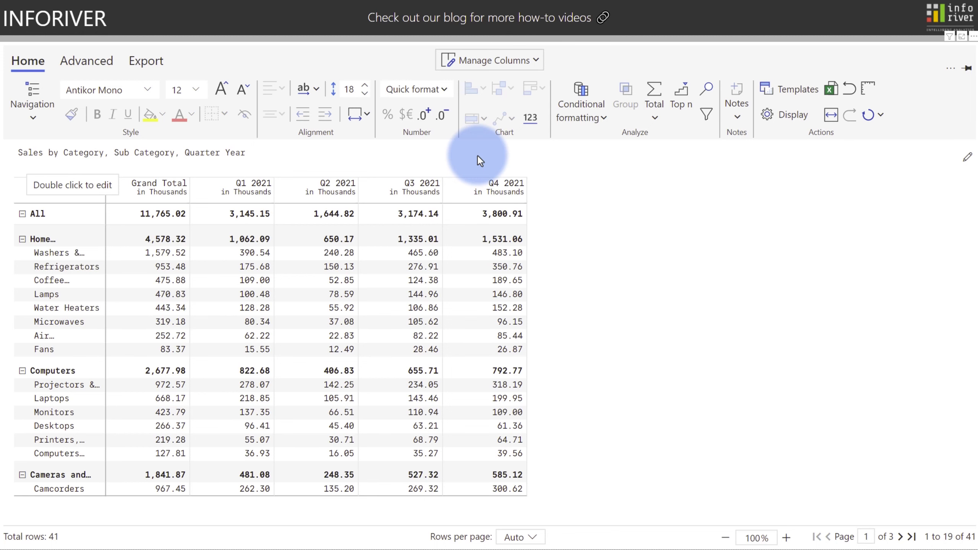
Create a simulation measure titled "Forecast" based on Sales, with Positive variance formatting, a visible slider and a ±100% value range
left_click(93, 60)
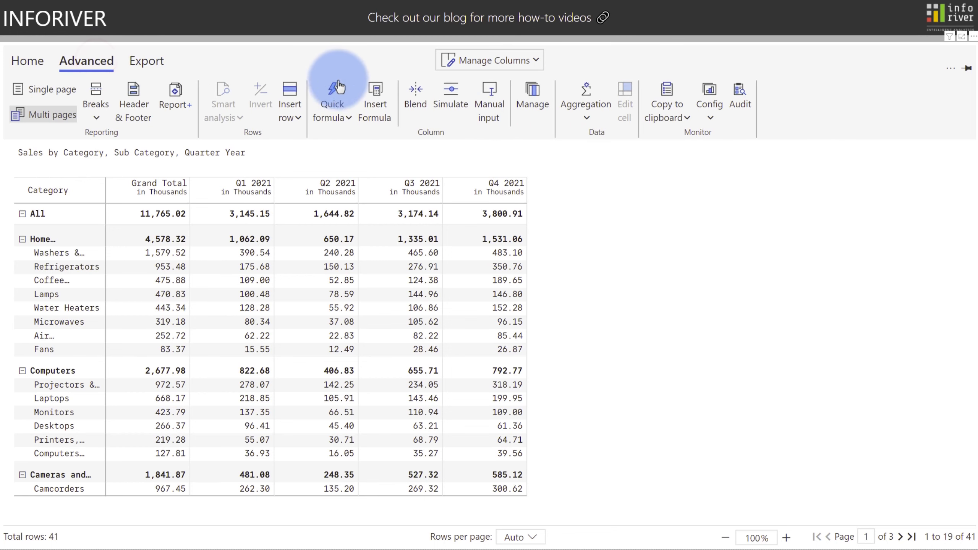
left_click(452, 89)
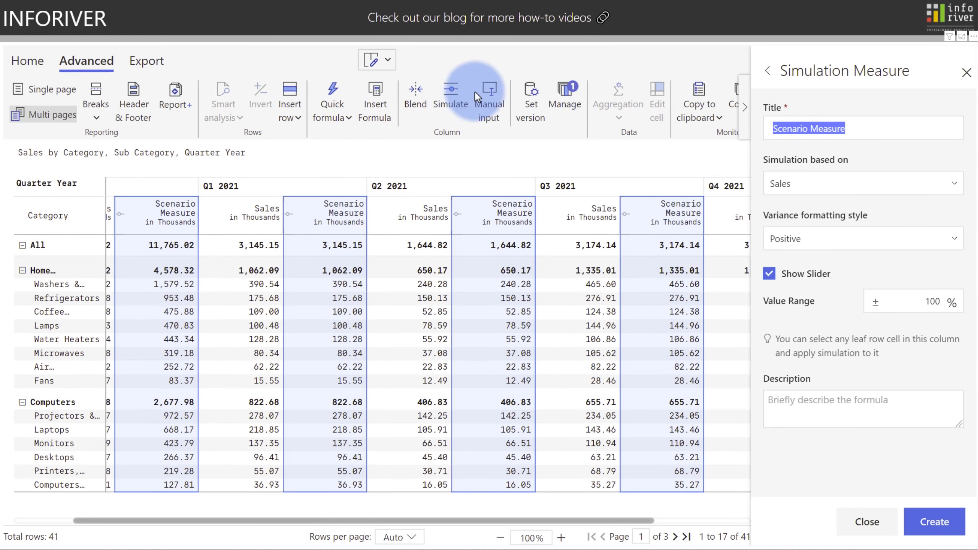
type("Forecast")
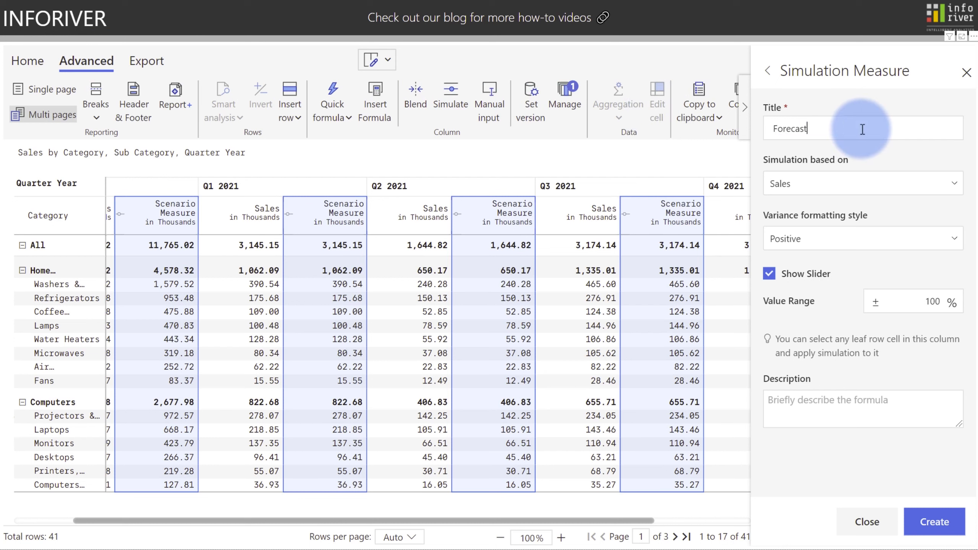
left_click(820, 185)
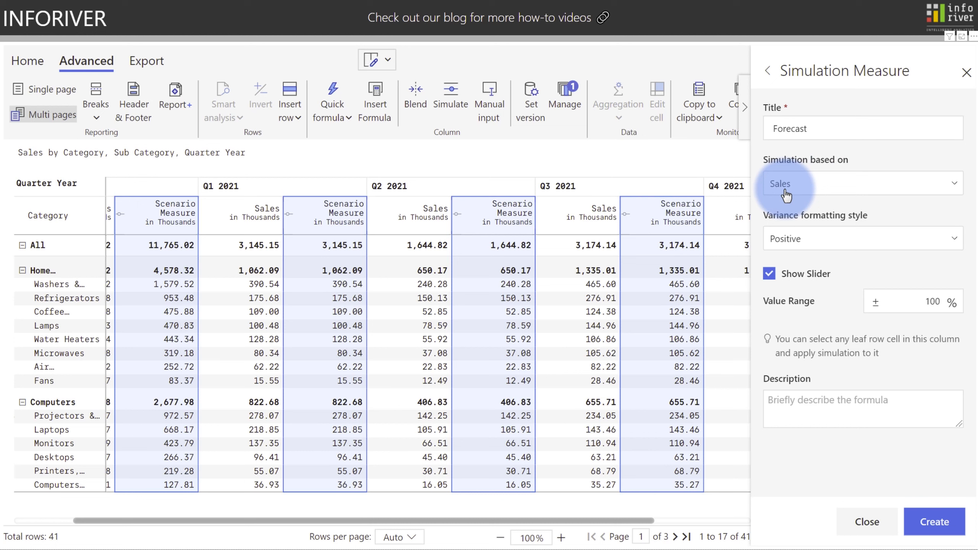
left_click(808, 239)
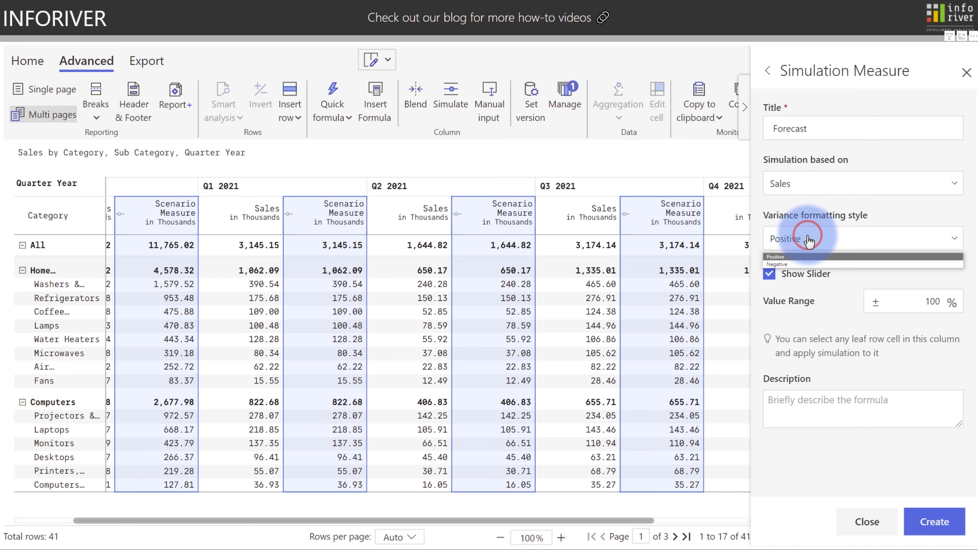
left_click(805, 257)
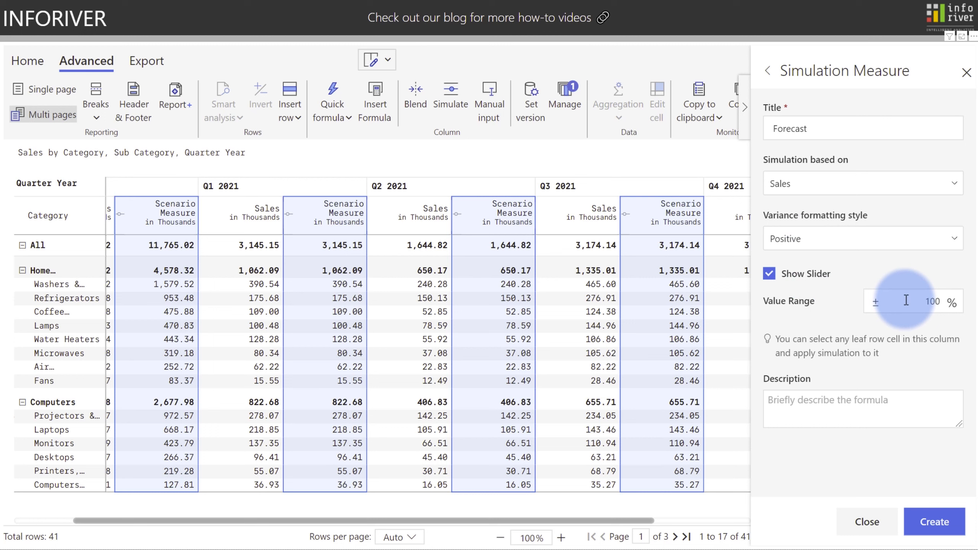
left_click(936, 523)
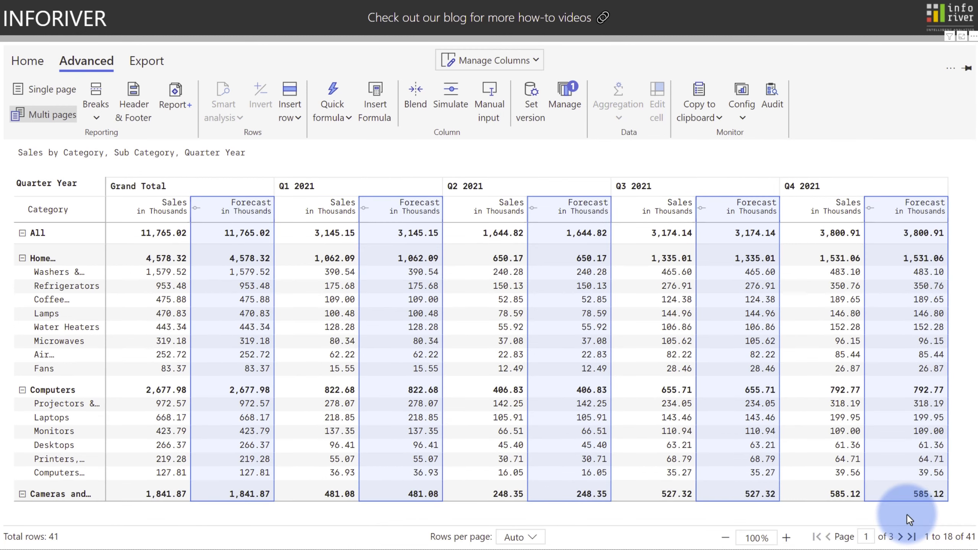
Simulate an 18% increase on the All row's Grand Total Forecast value
left_click(243, 233)
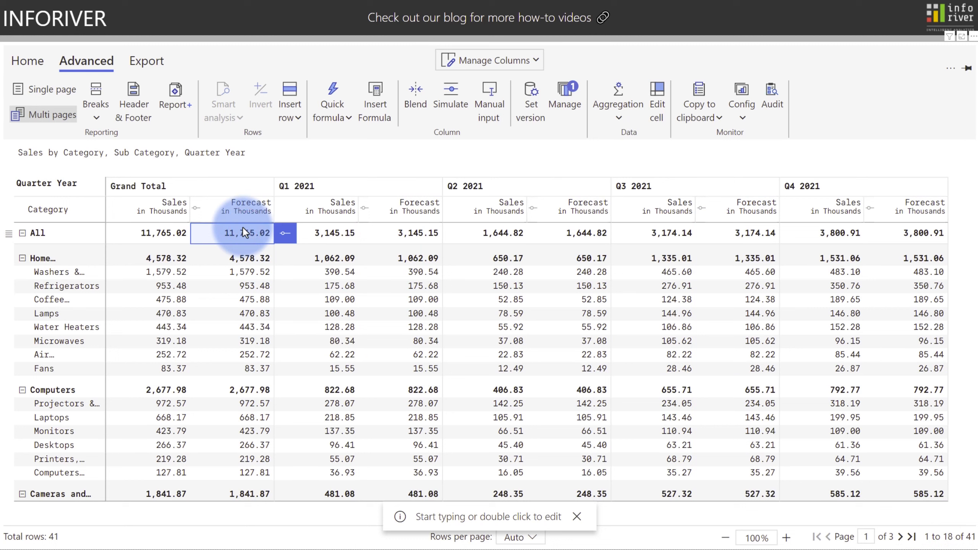
left_click(285, 233)
left_click_drag(324, 238, 332, 239)
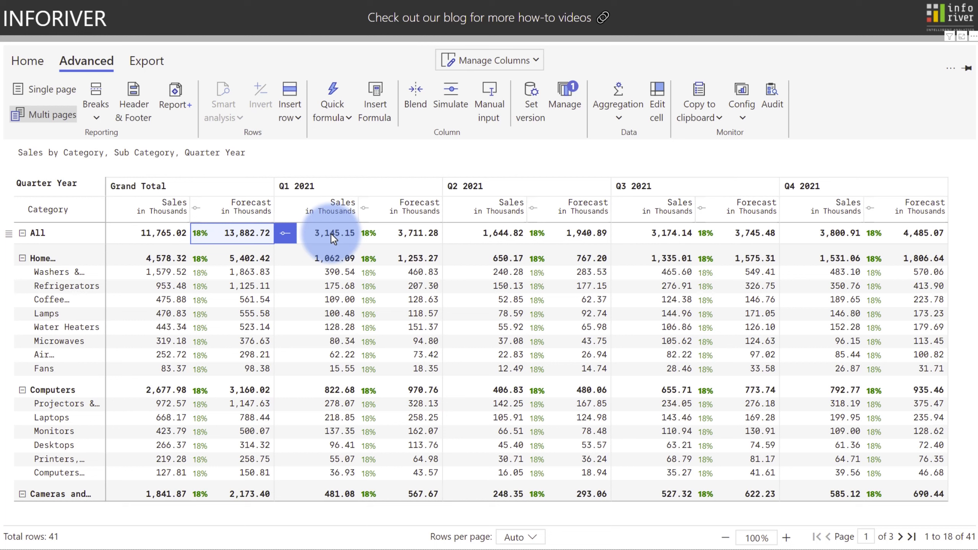
Simulate a -11% change on Home Appliances' Q1 2021 Forecast and a 42% increase on Coffee Machines' Q2 2021 Forecast
left_click(415, 257)
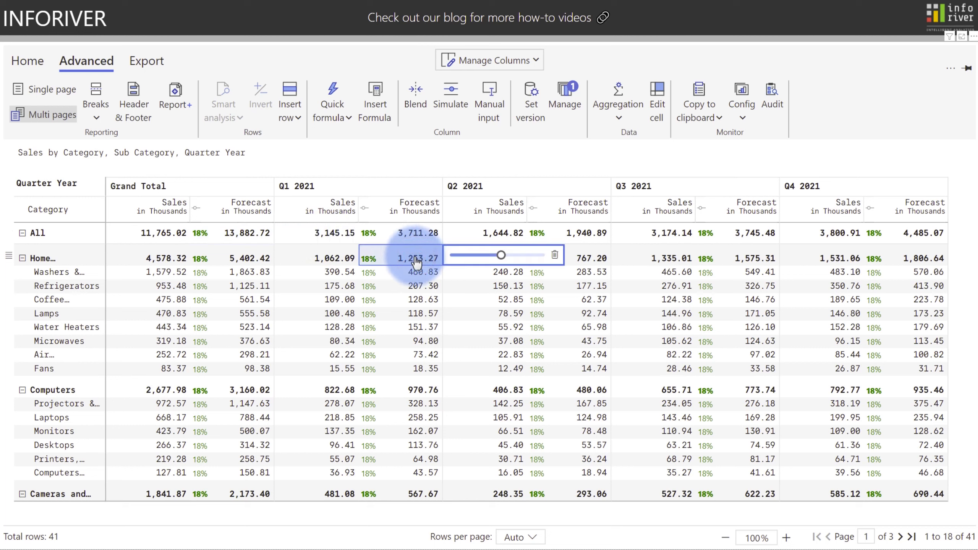
left_click_drag(500, 256, 492, 259)
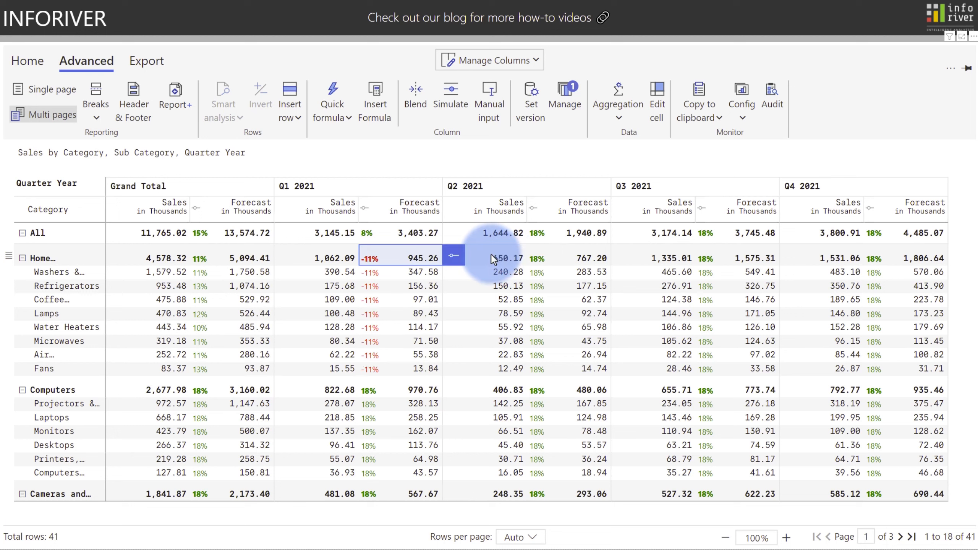
left_click(554, 300)
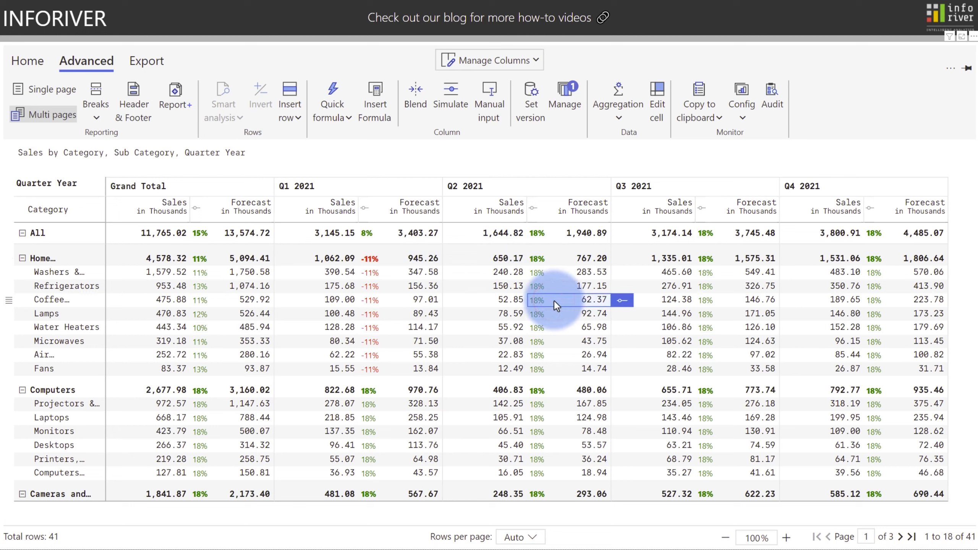
left_click(622, 299)
left_click_drag(680, 301, 680, 301)
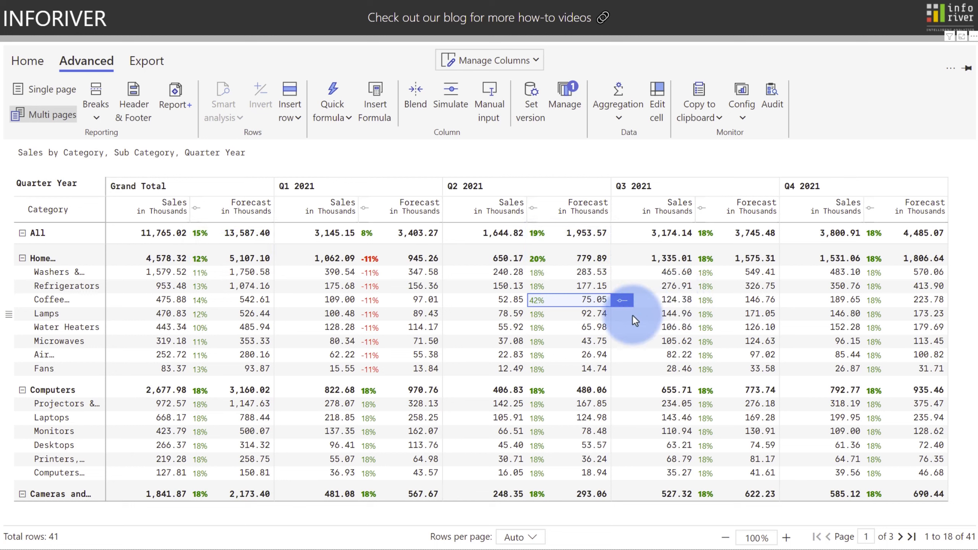
Set the Water Heaters row's Q2 2021 Forecast to 75 thousand and its Q2 2021 Sales to 65 thousand
double_click(596, 329)
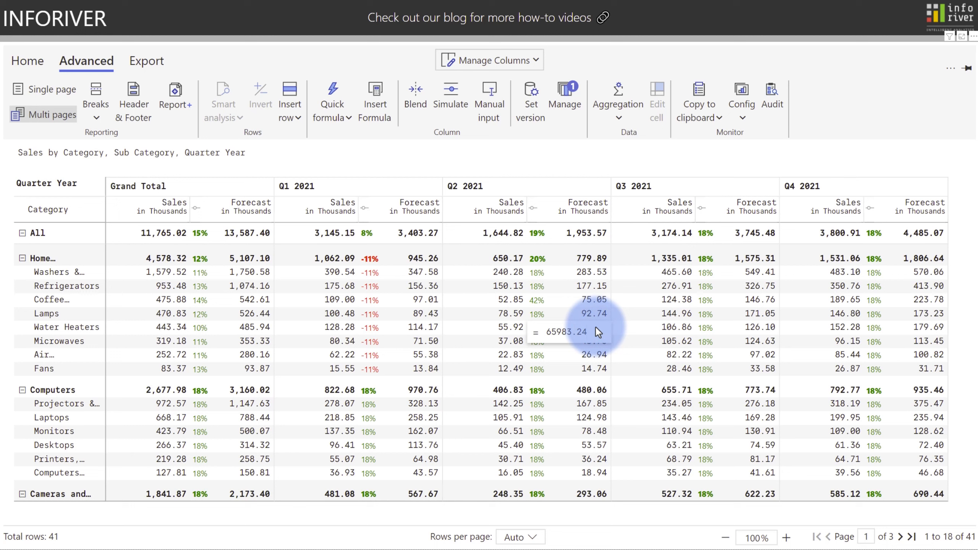
key("Return")
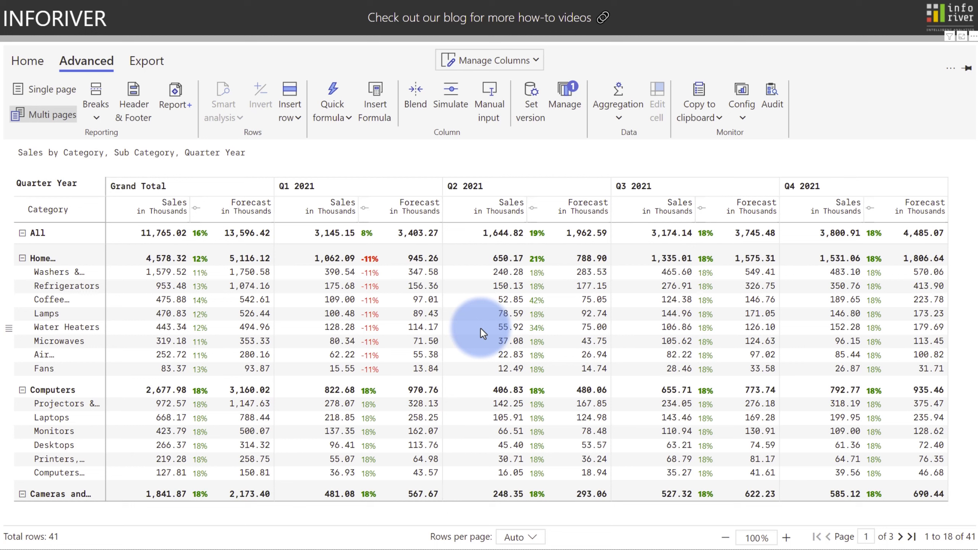
left_click(480, 328)
type("65")
key("Return")
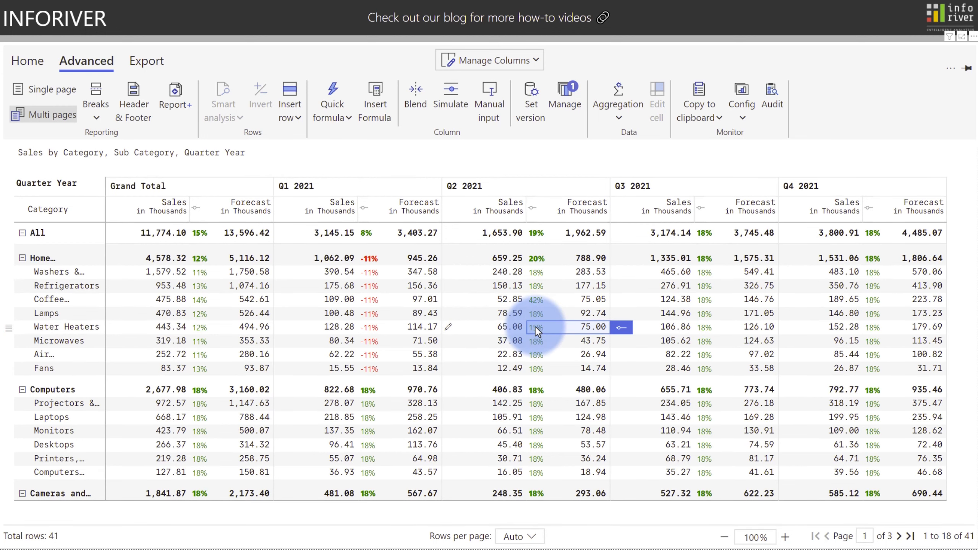
mouse_move(537, 331)
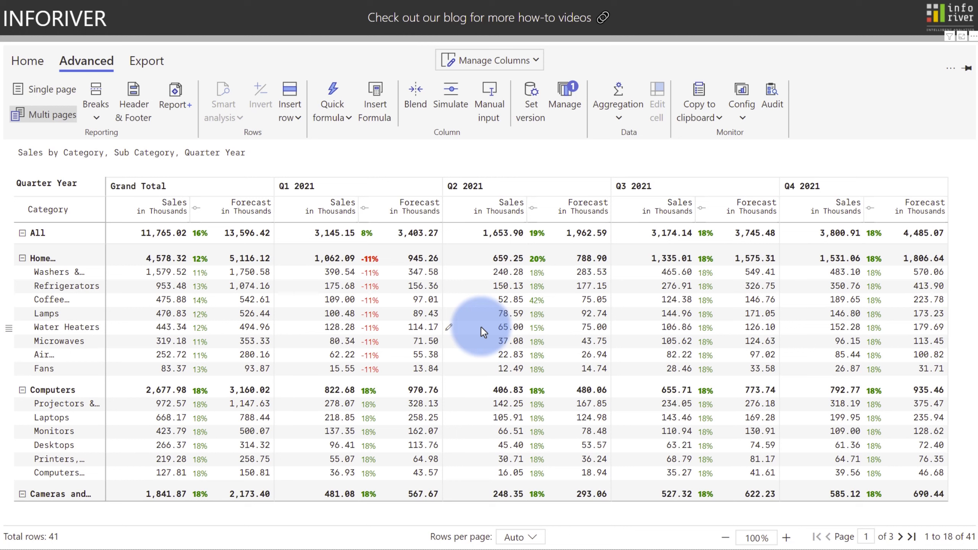
Assign the FC version to the Forecast measure and run Variance Analysis with the Variance waterfalls (T04) template
left_click(527, 105)
left_click(571, 328)
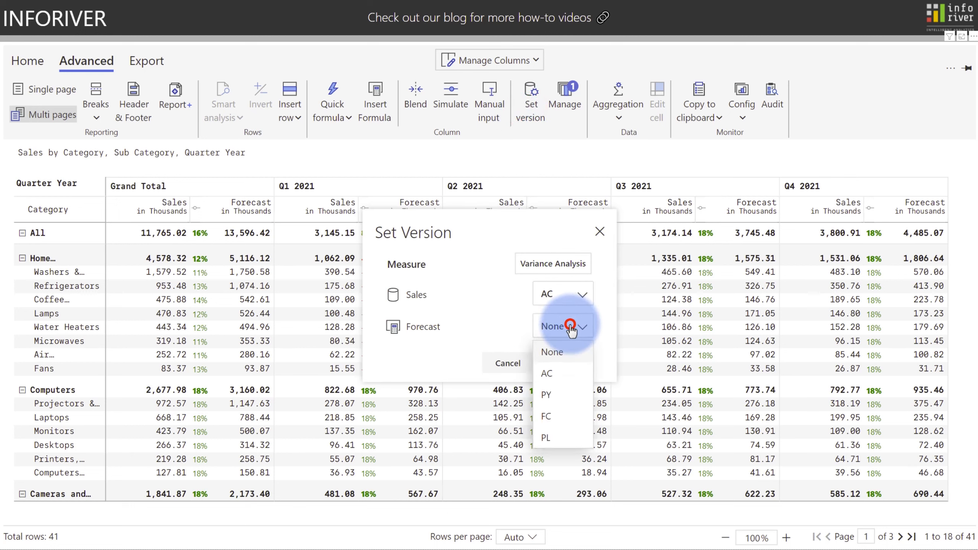
left_click(550, 418)
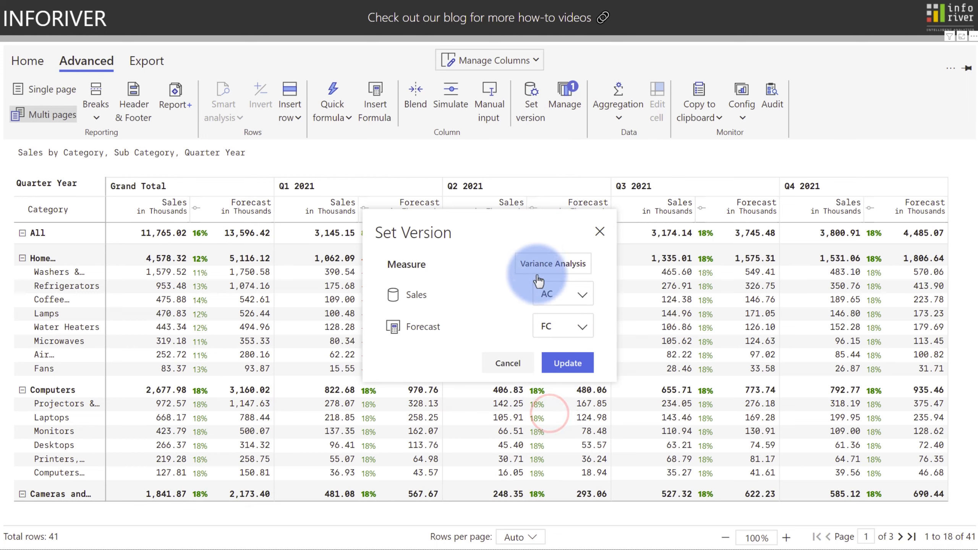
left_click(537, 263)
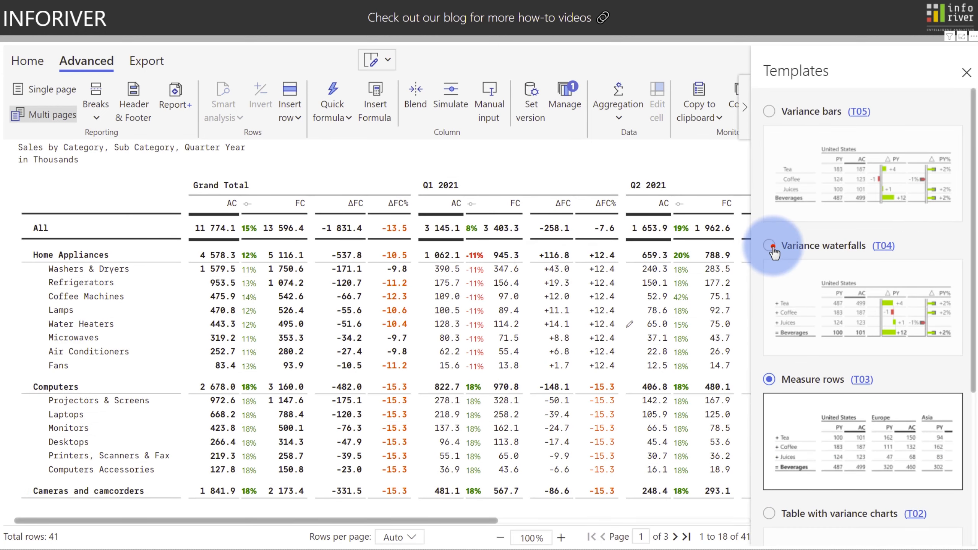
left_click(769, 247)
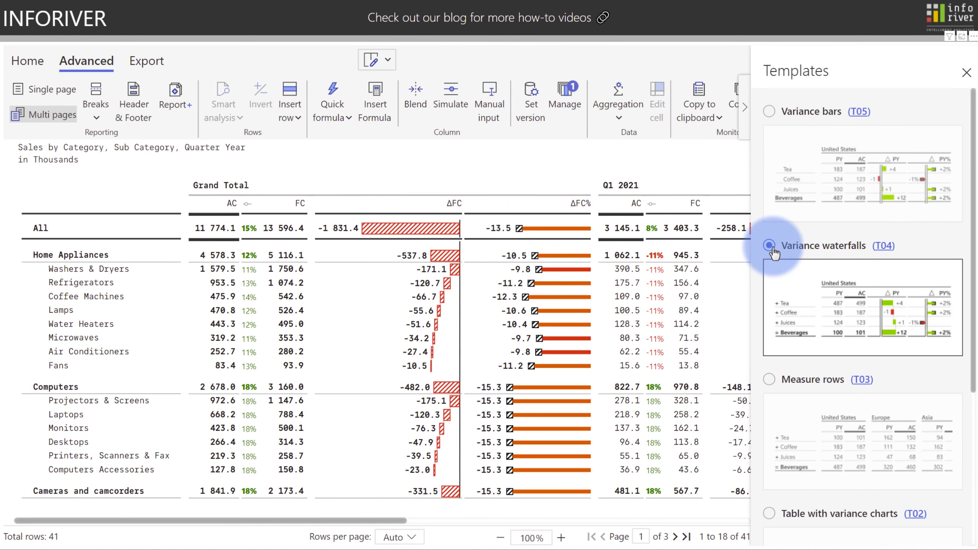